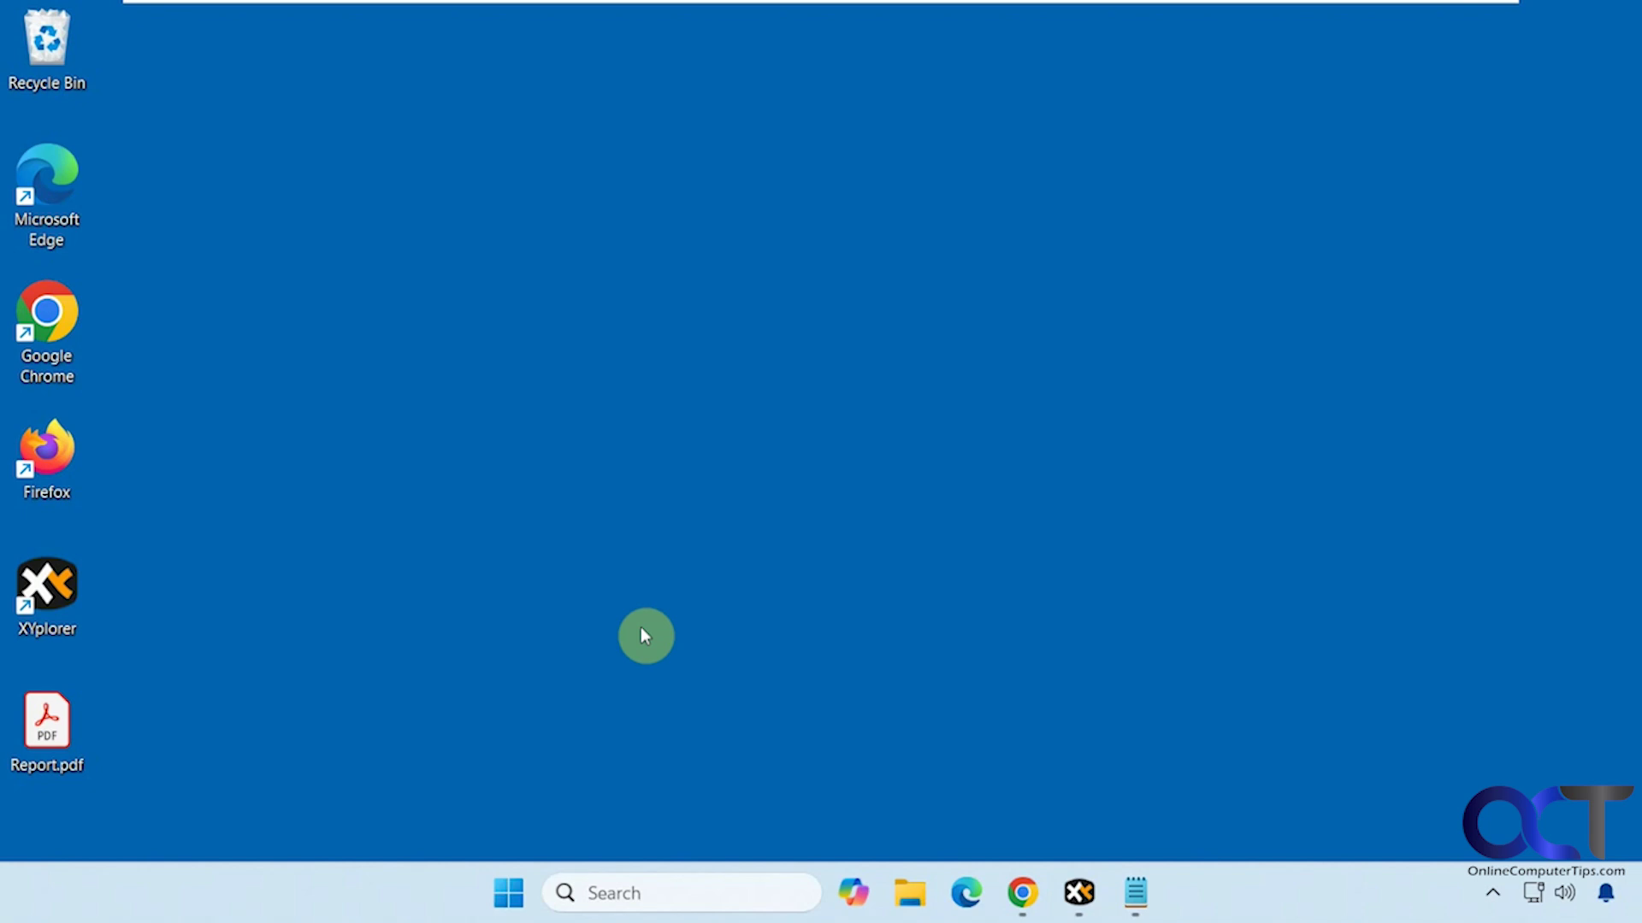
Launch XYplorer on the Documents tab after switching tabs and checking the Tab List
click(1079, 893)
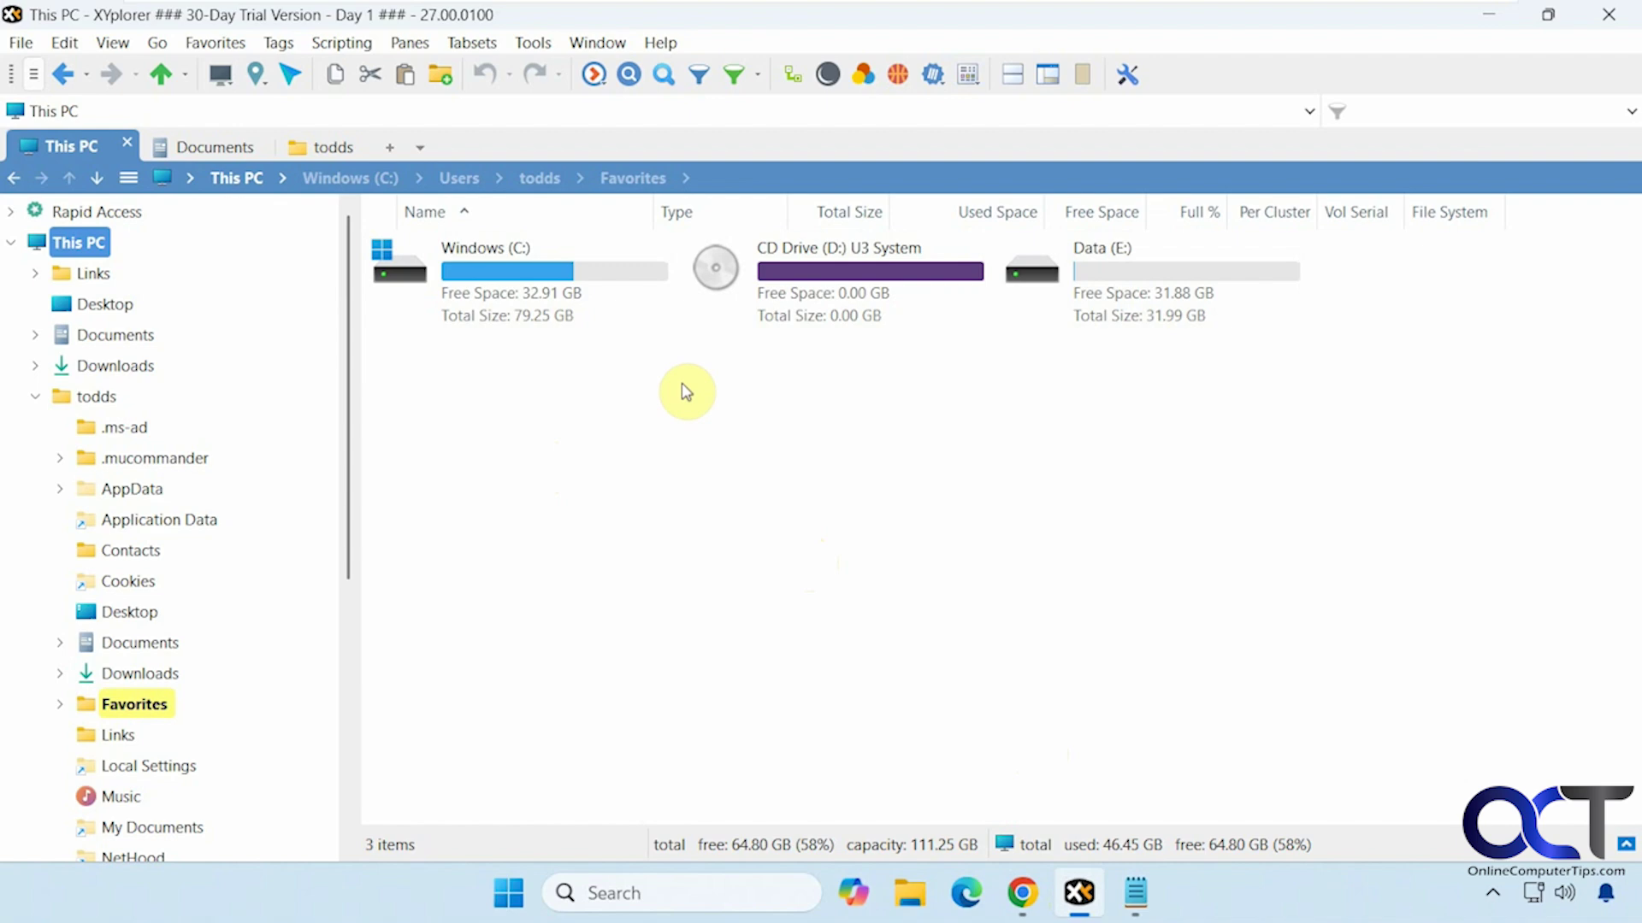
click(226, 150)
click(309, 149)
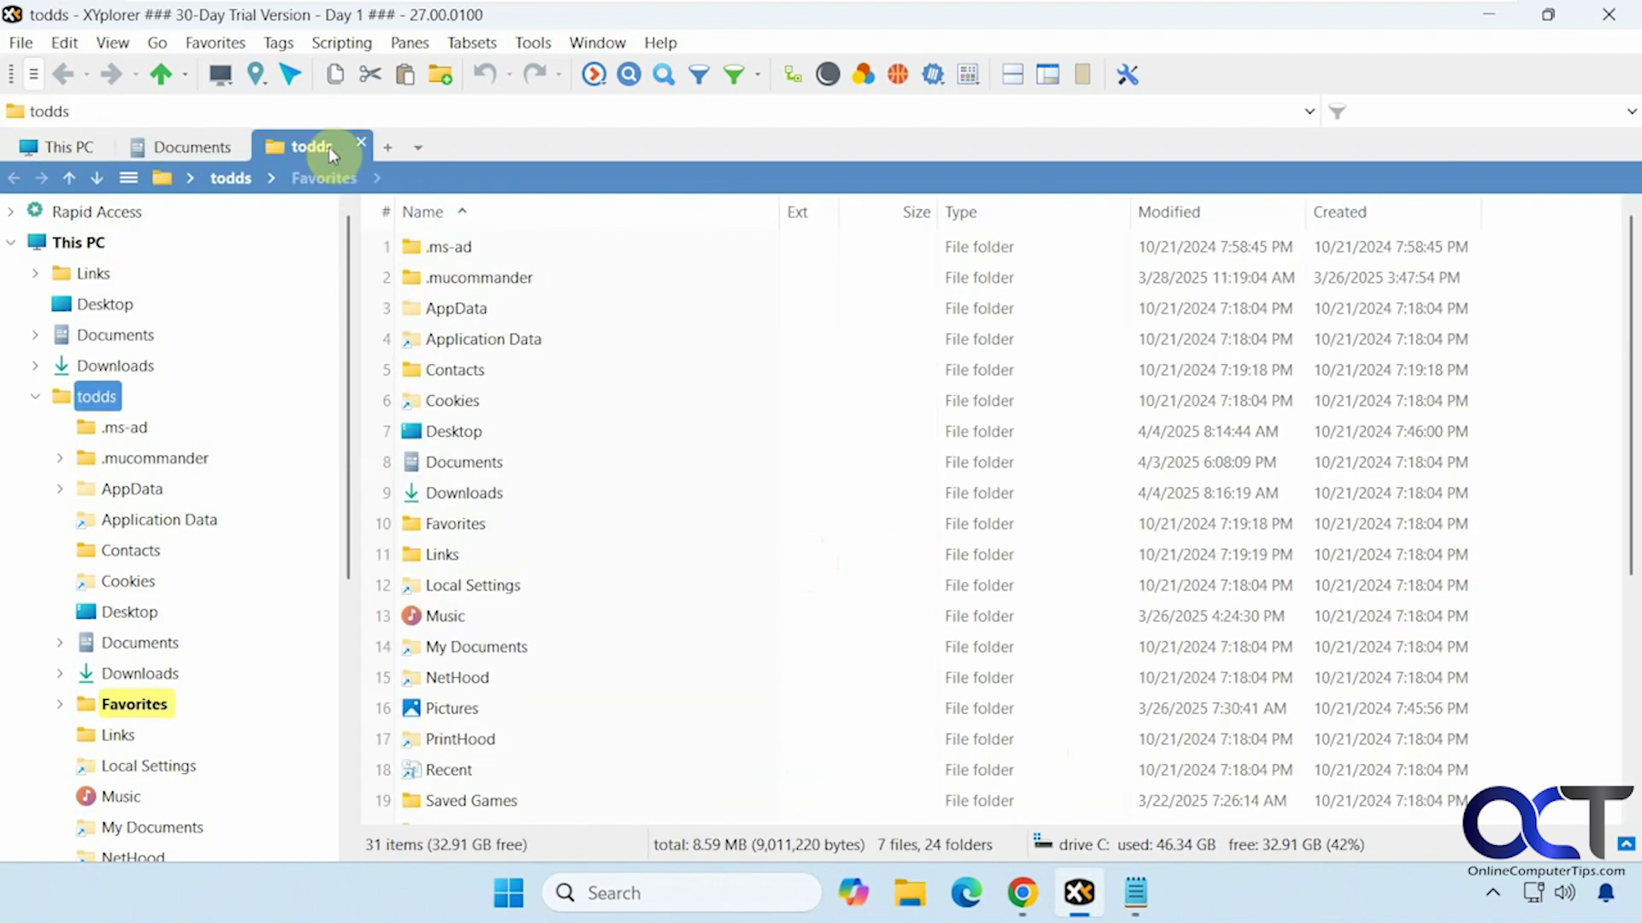
click(197, 150)
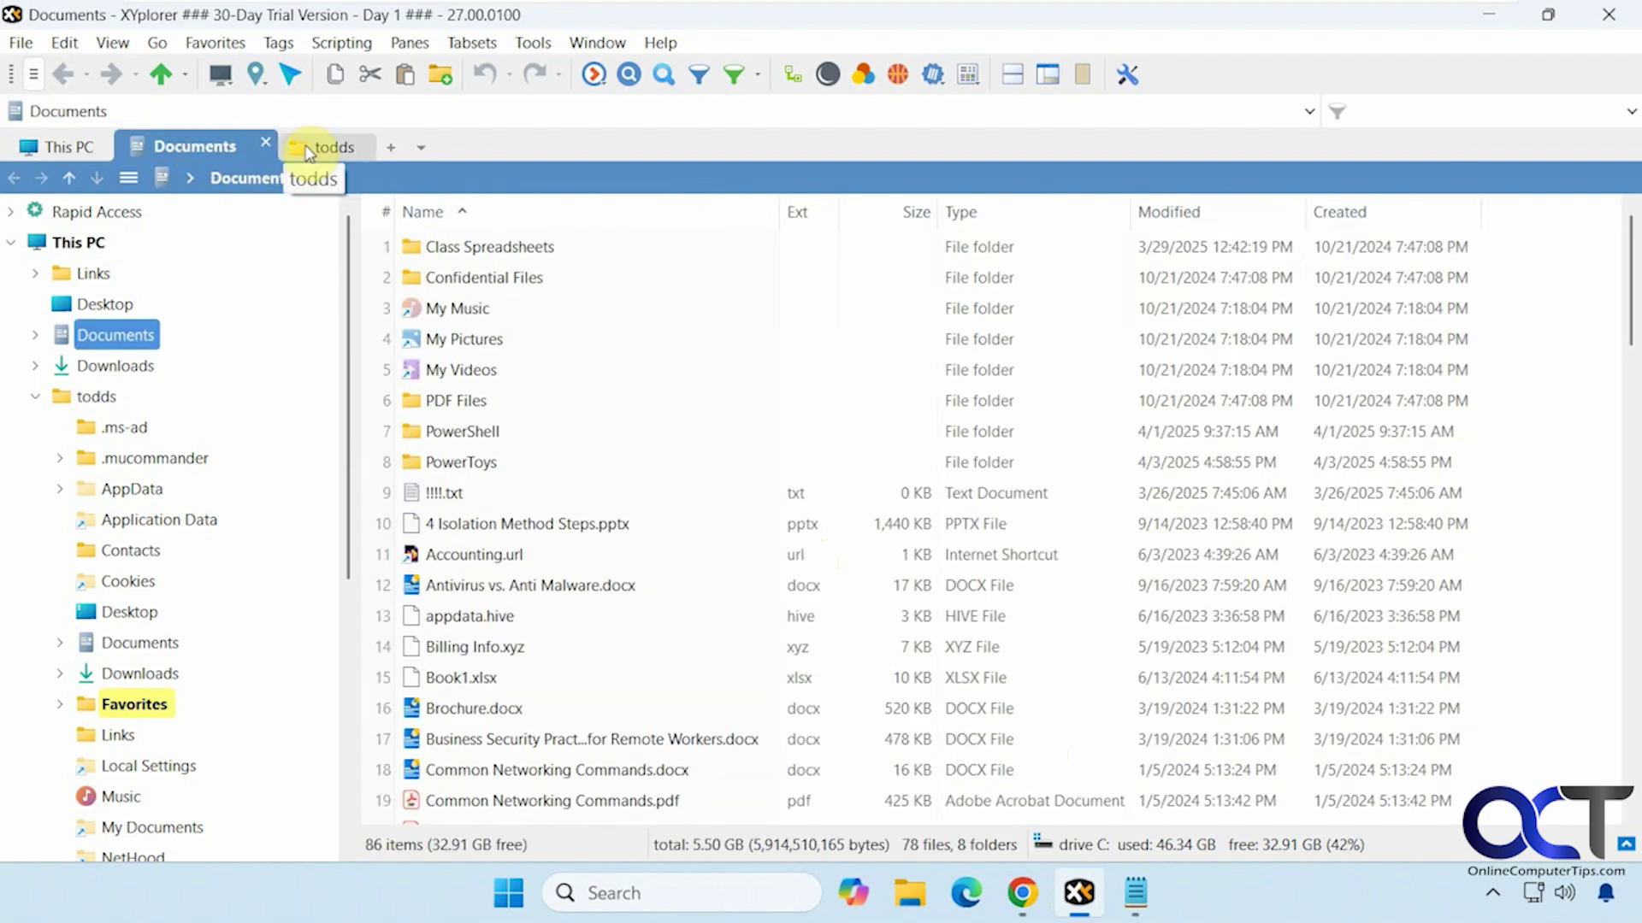
click(419, 149)
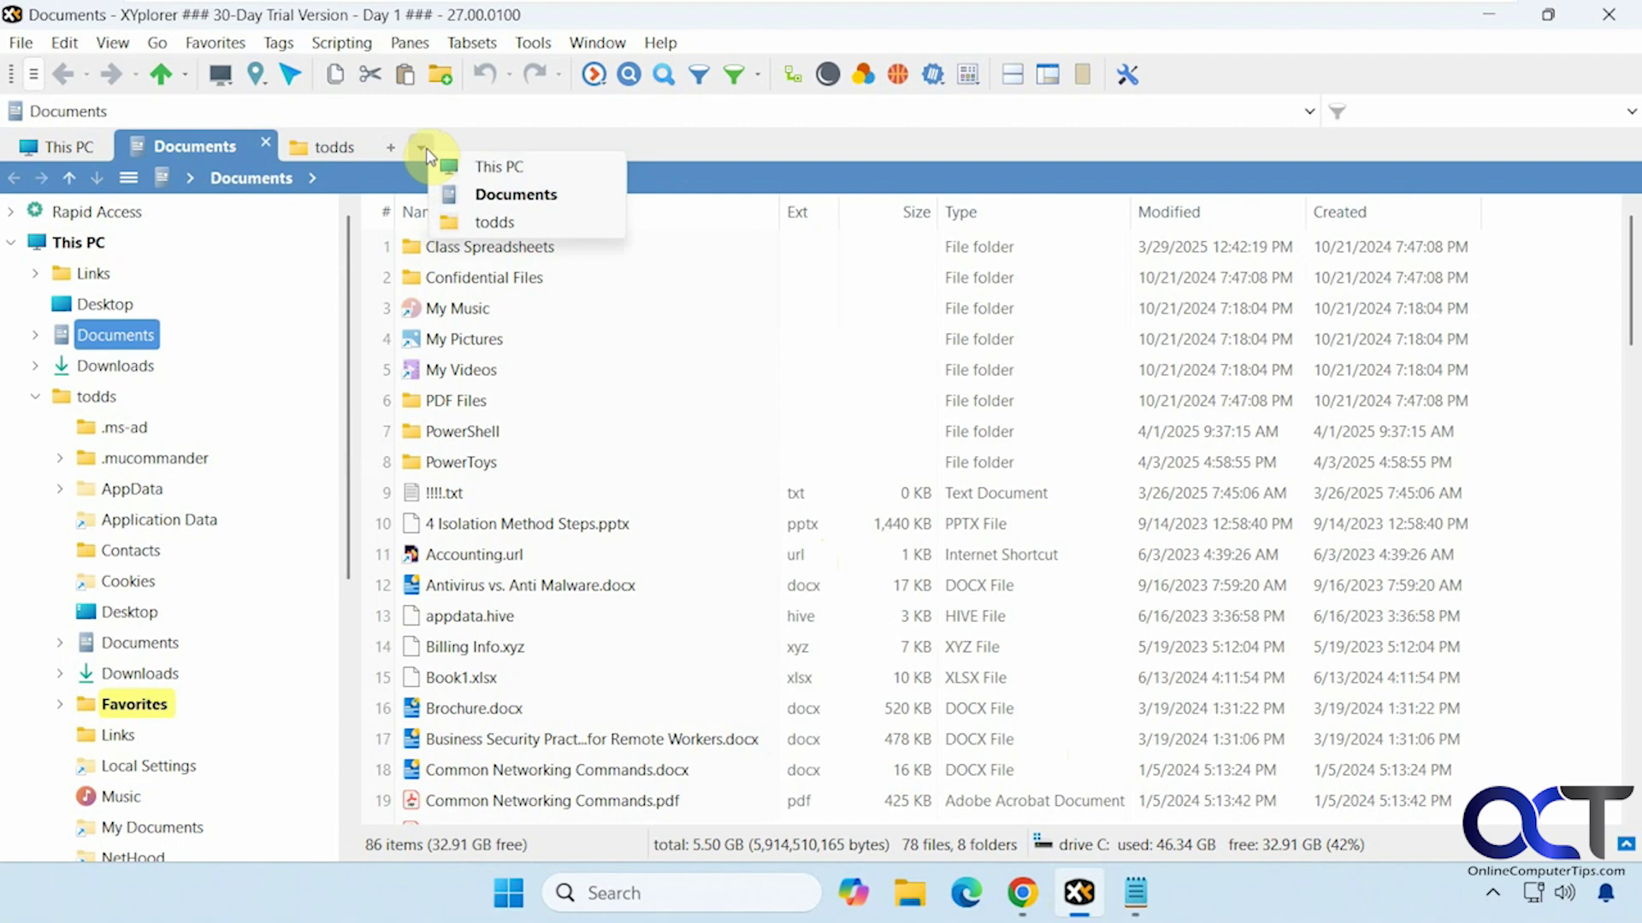
click(366, 168)
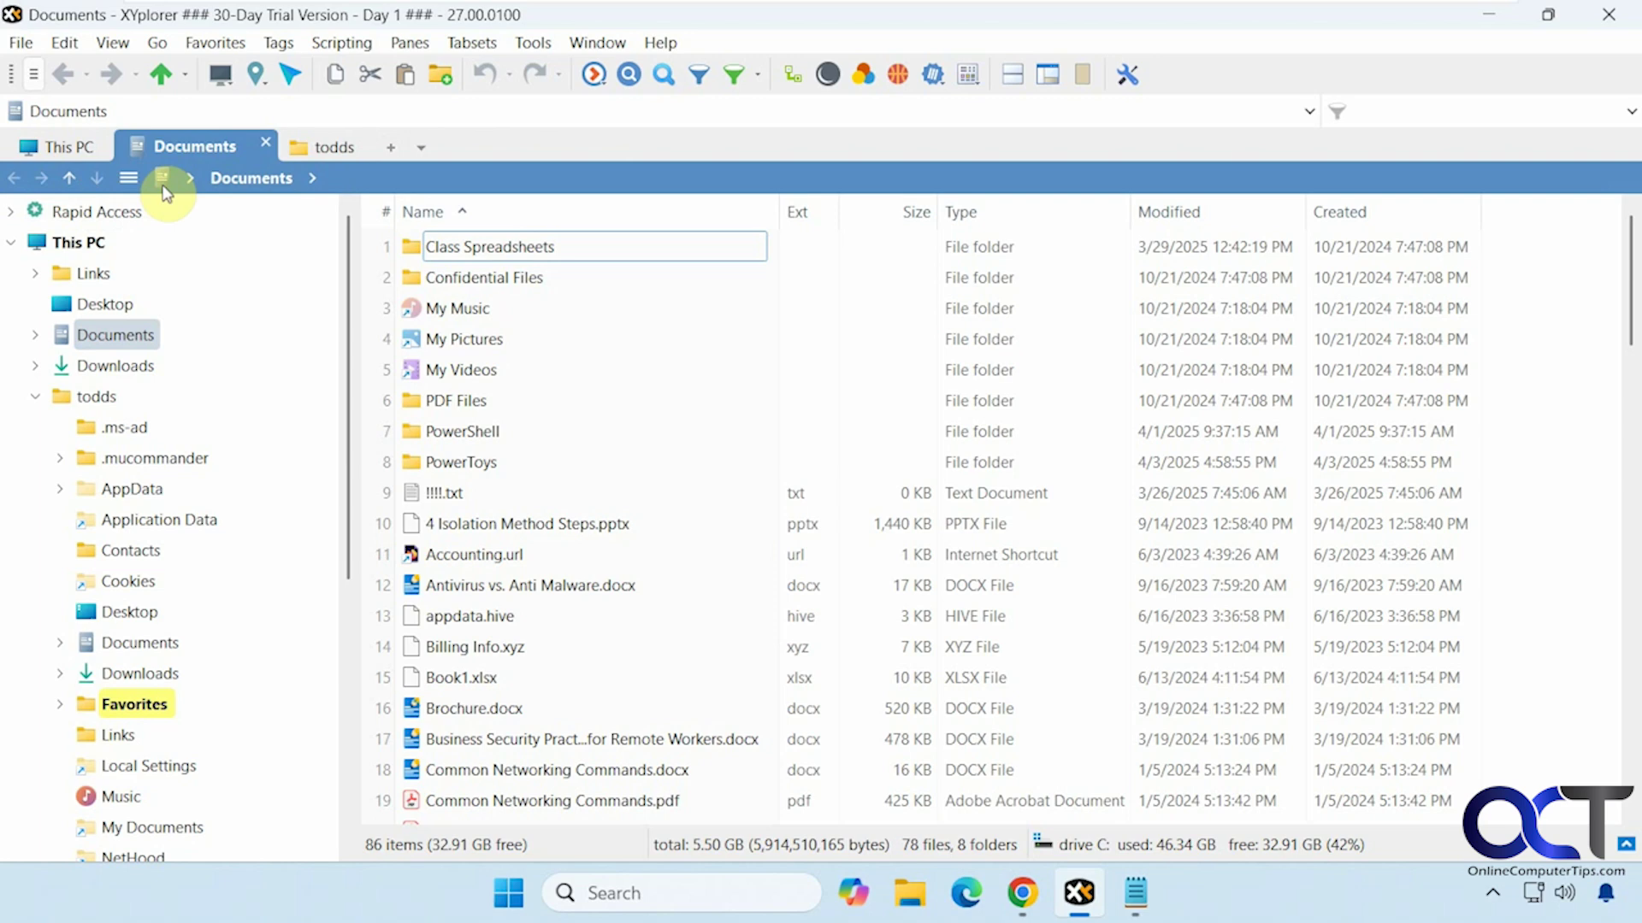
Open the Class Spreadsheets folder in the other pane
right_click(484, 255)
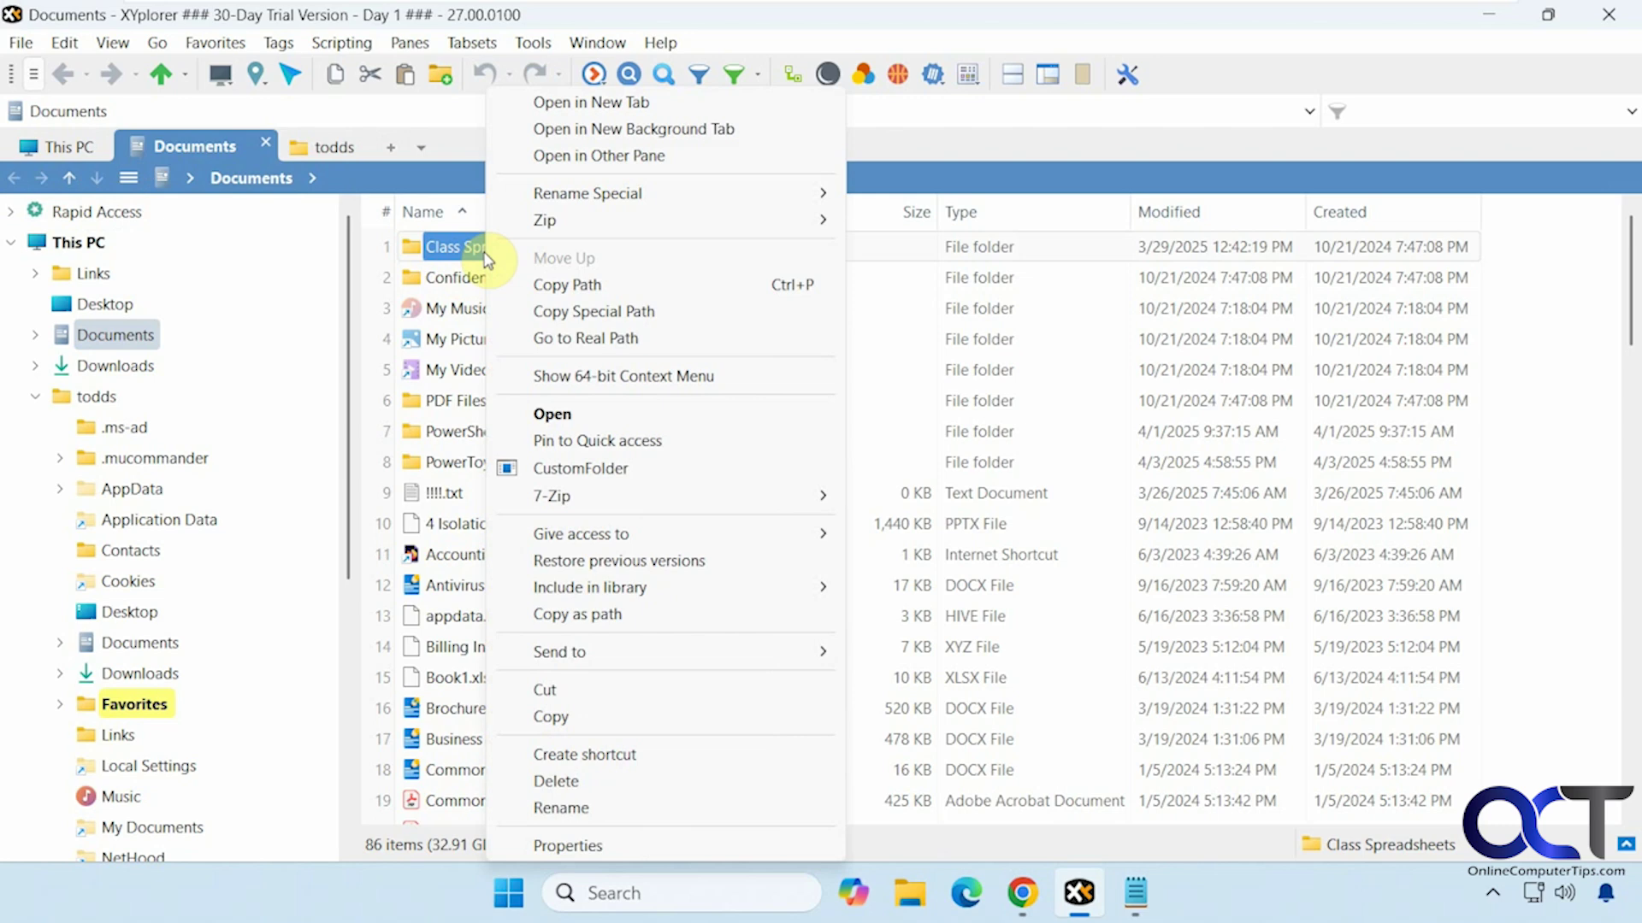
mouse_move(556, 231)
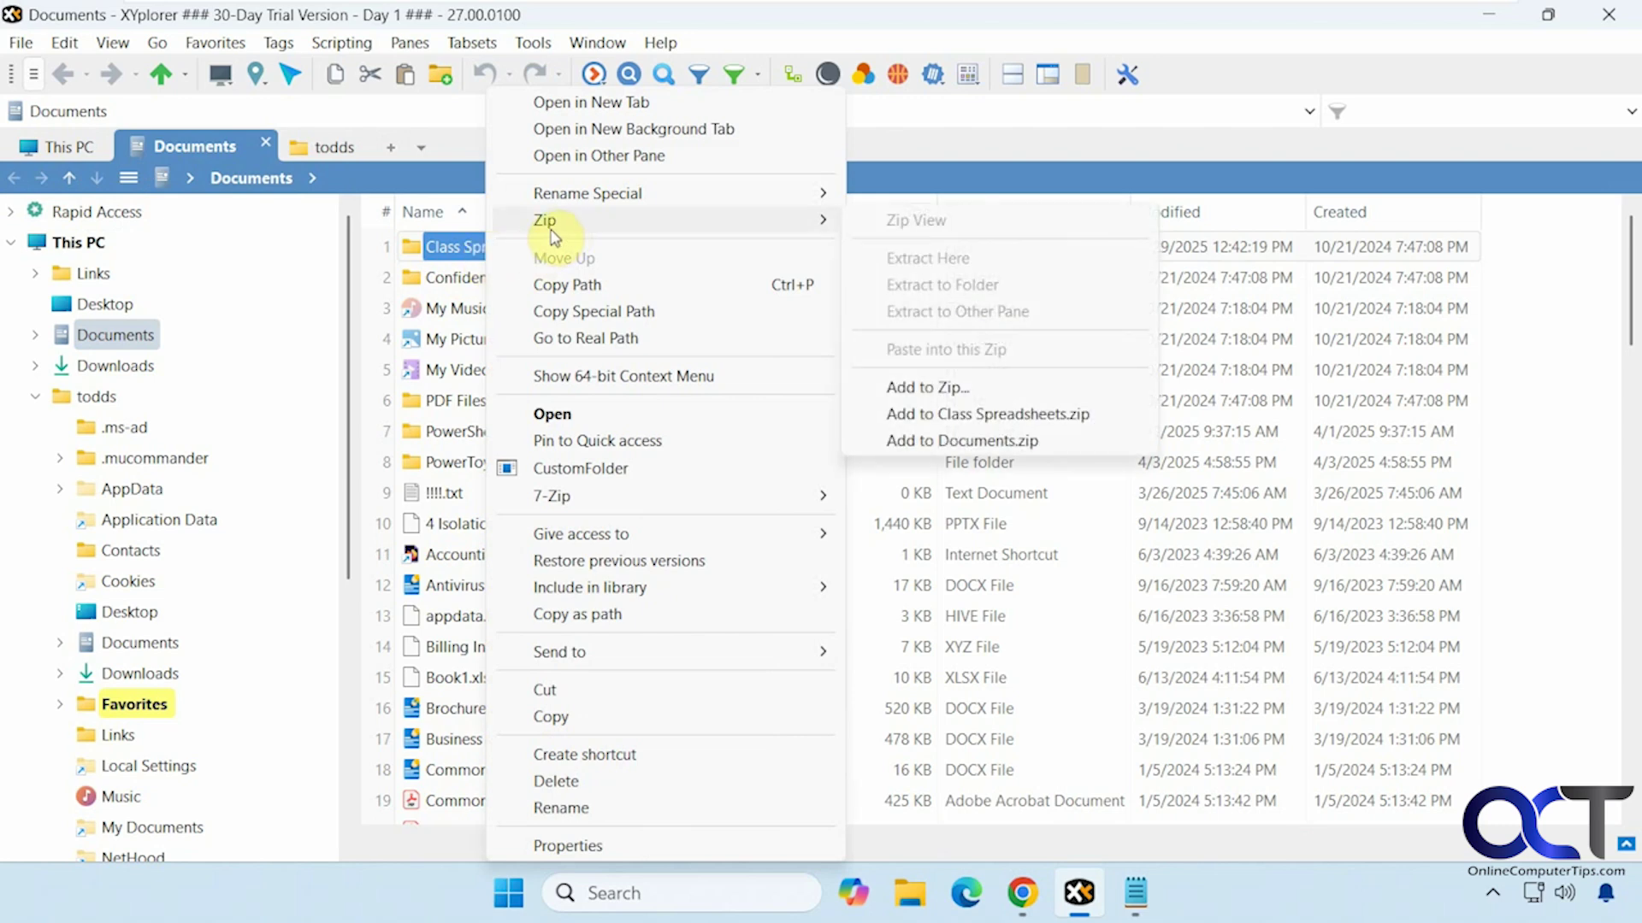
mouse_move(569, 202)
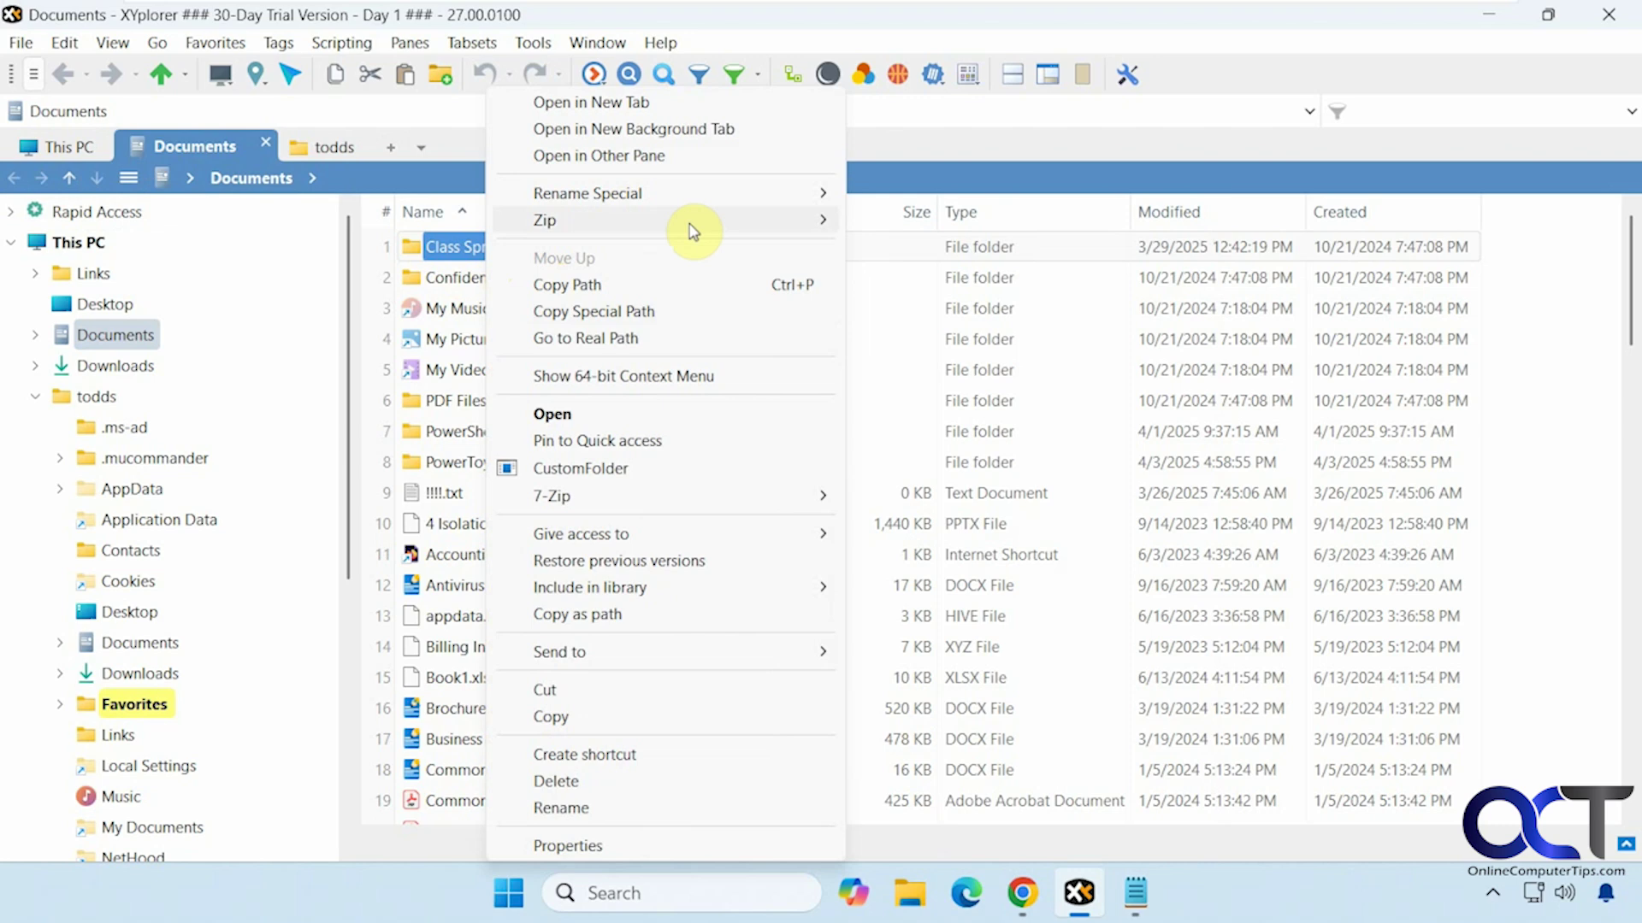
click(637, 159)
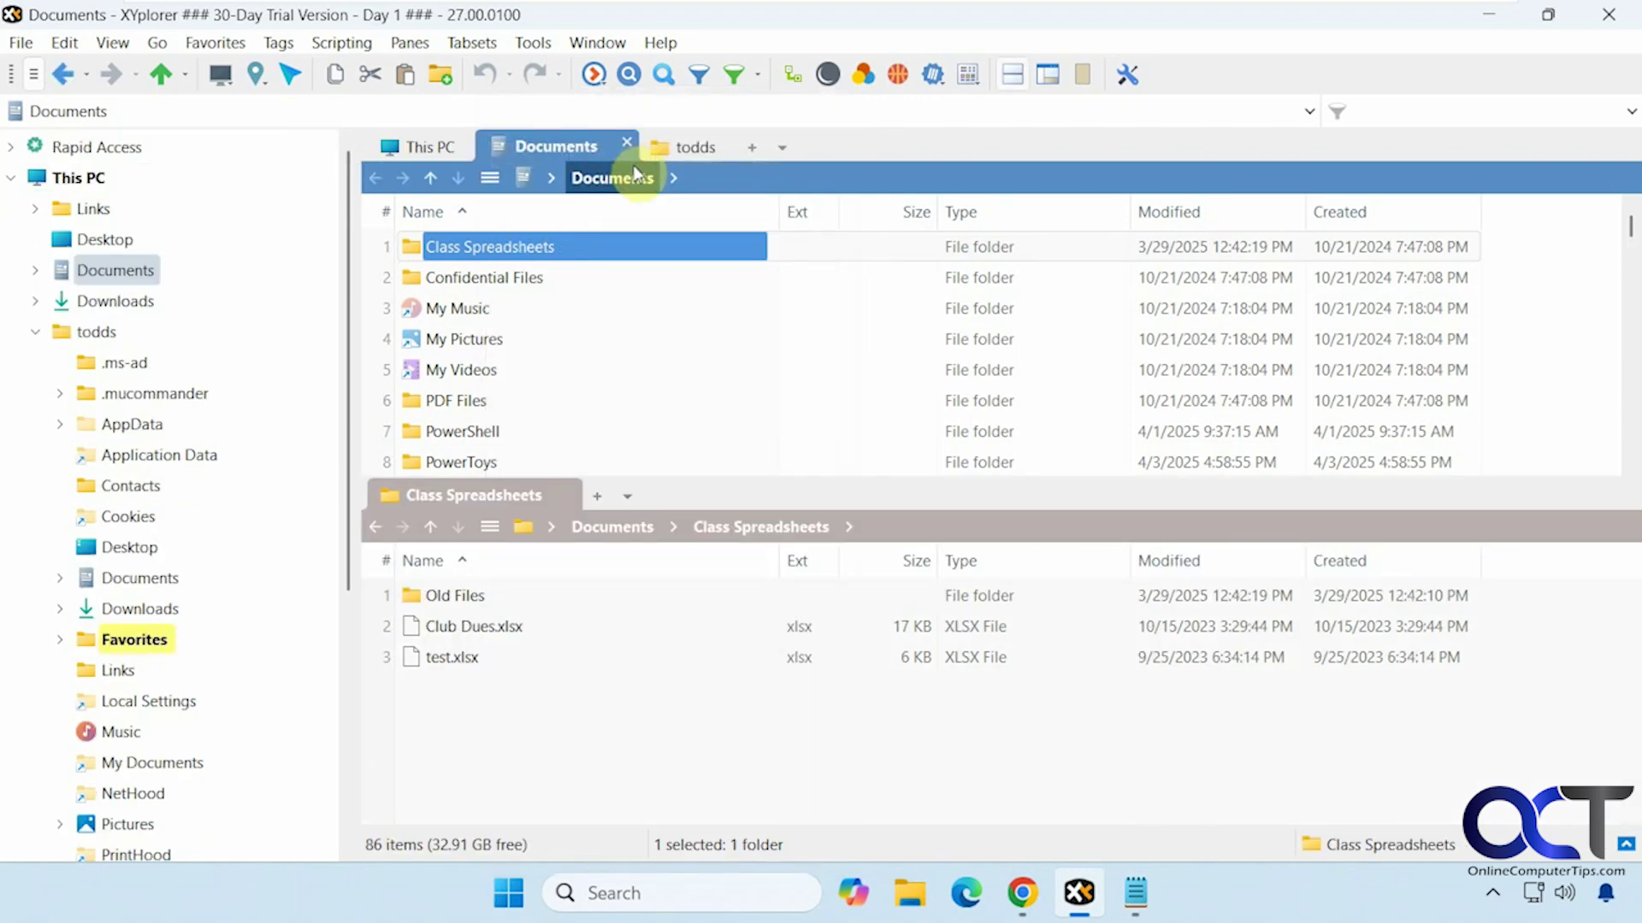
Close the second pane, then bring up and dismiss the tab options
right_click(729, 493)
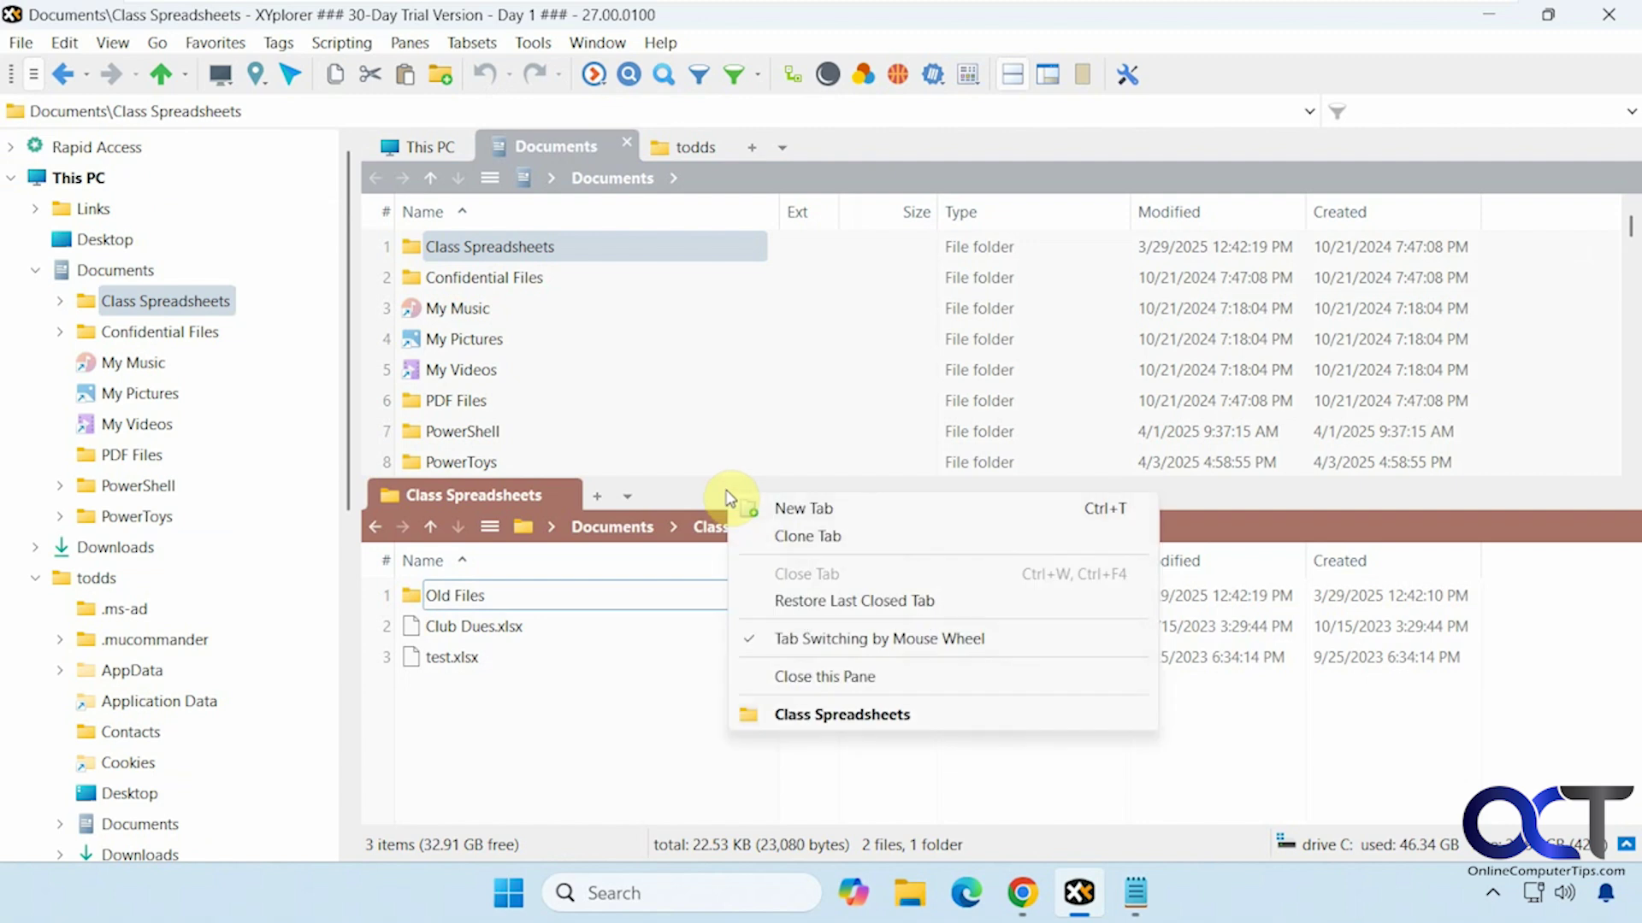
click(793, 678)
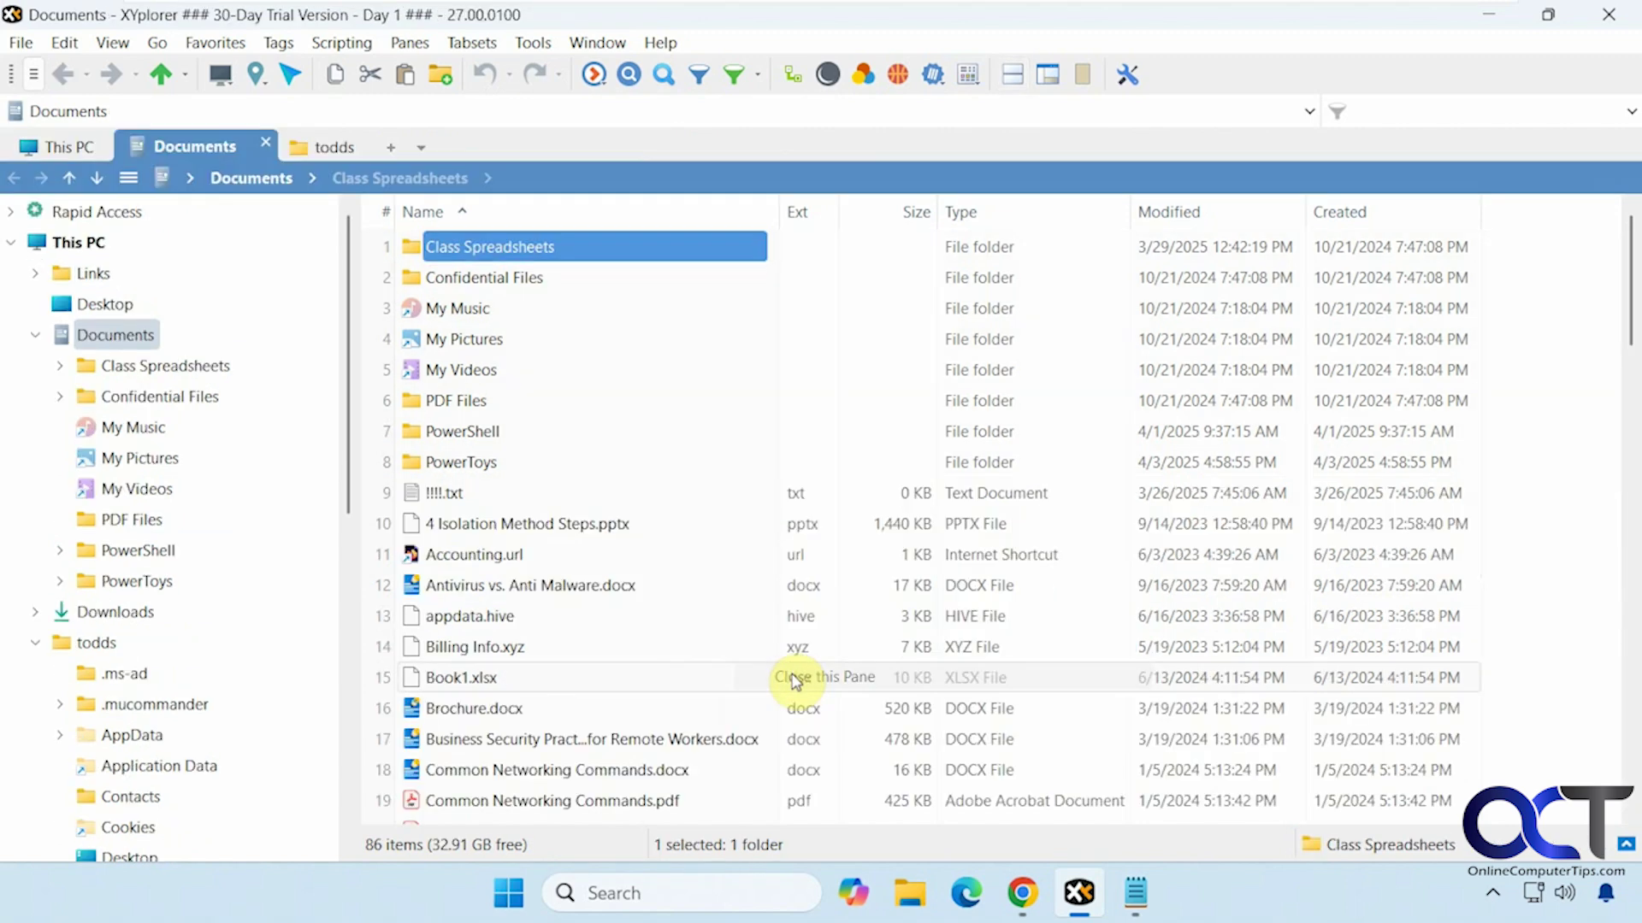
right_click(557, 154)
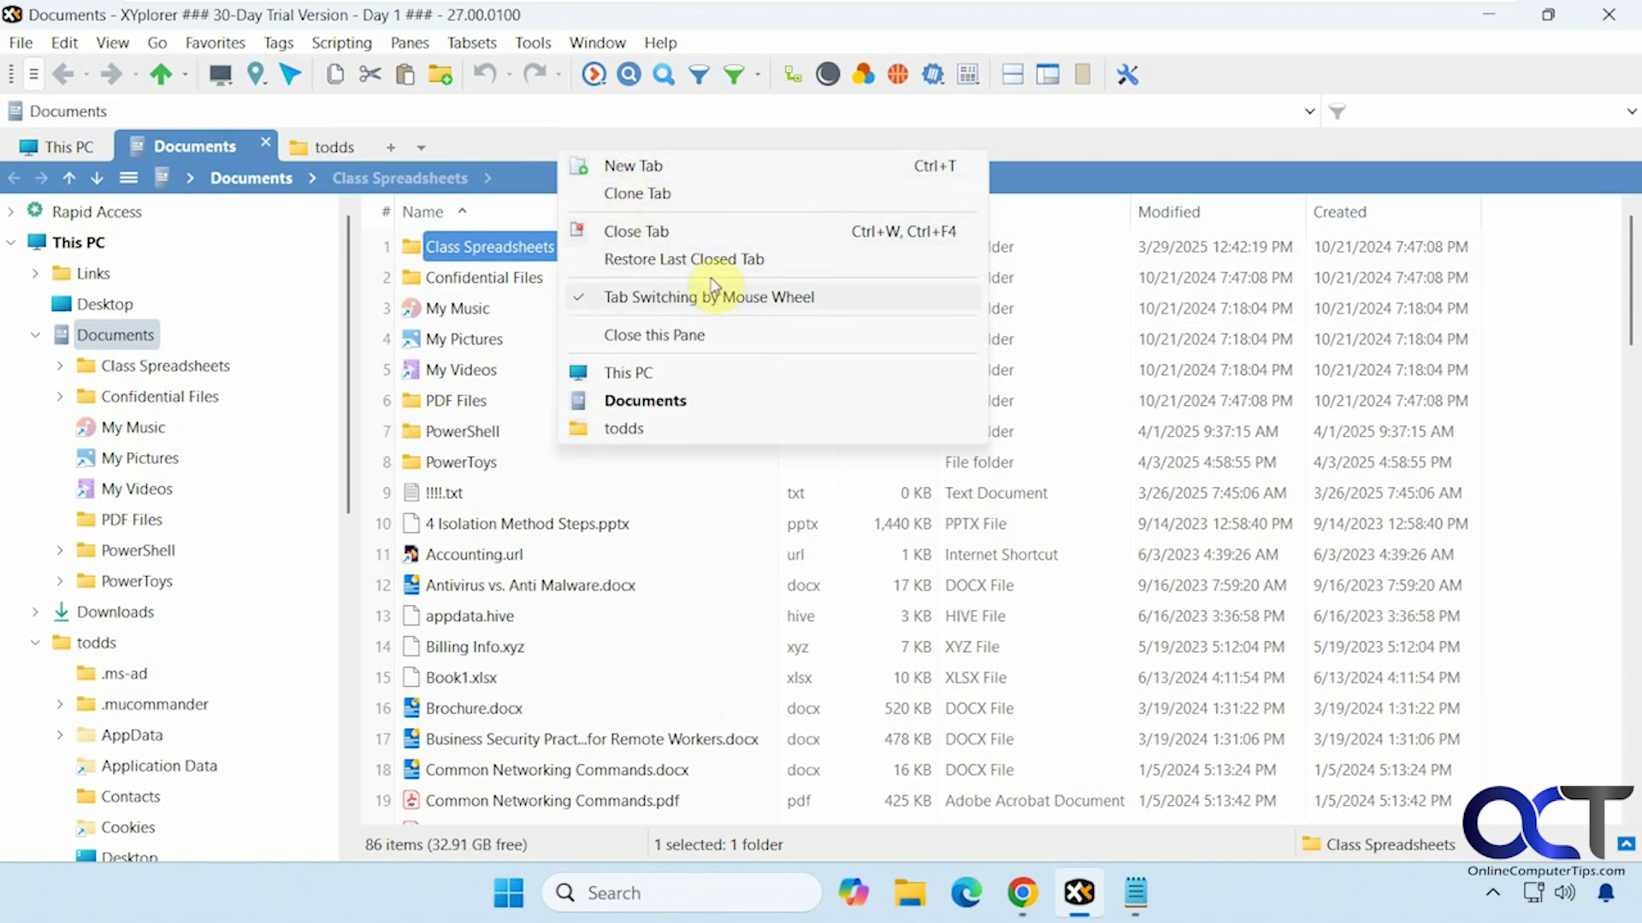
click(542, 146)
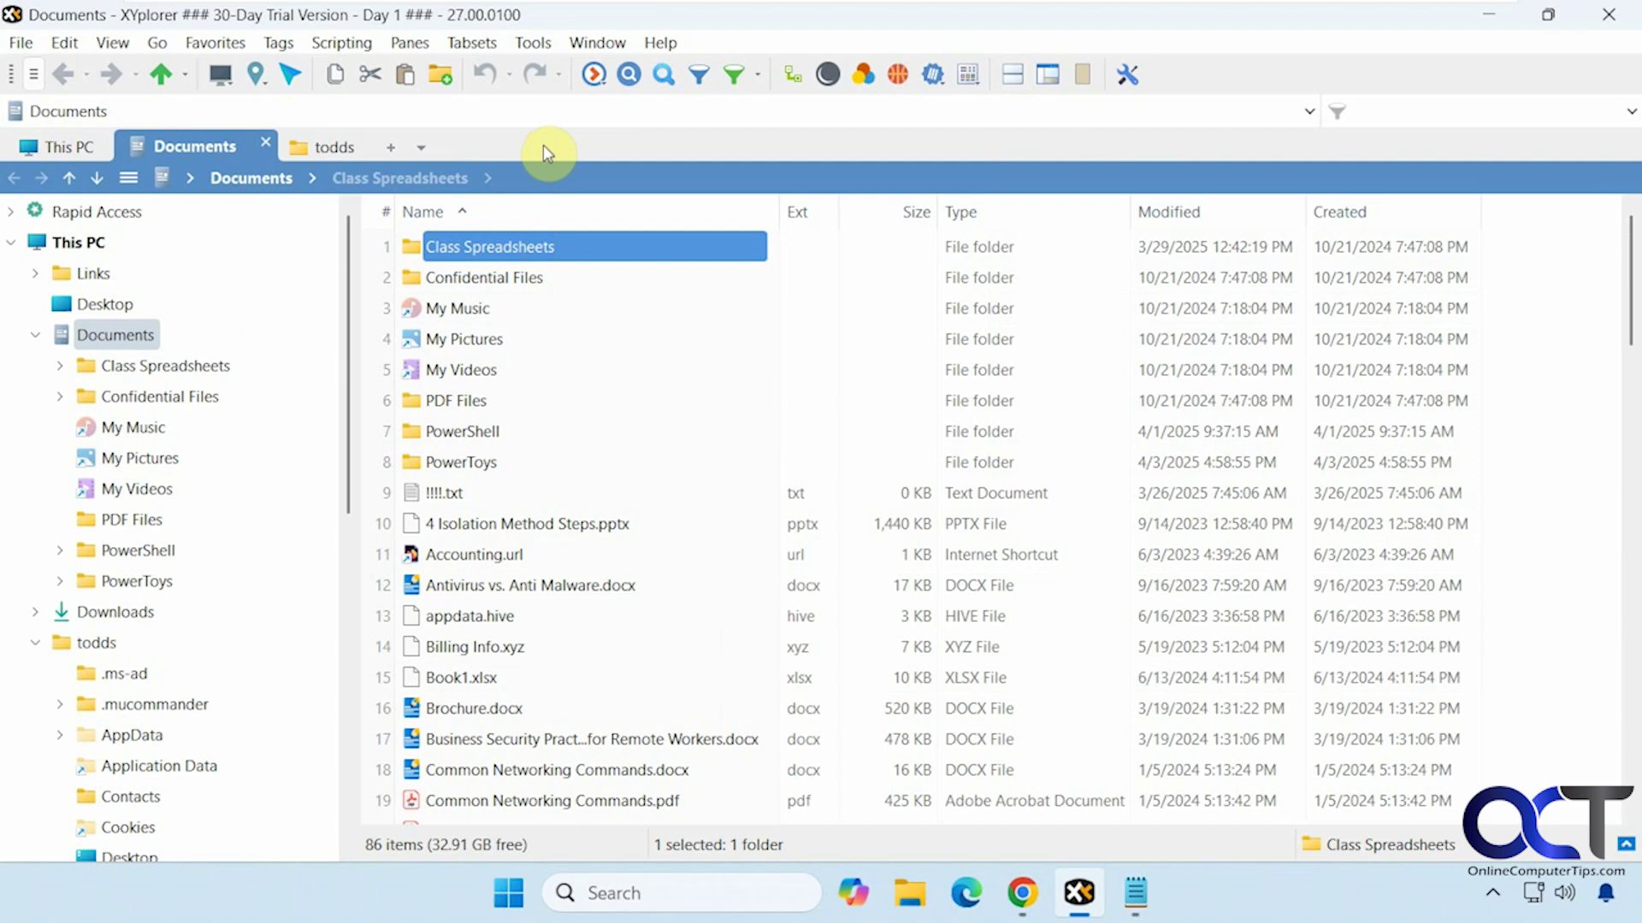
Copy the Class Spreadsheets folder path, paste it into Notepad, and minimize Notepad
right_click(481, 250)
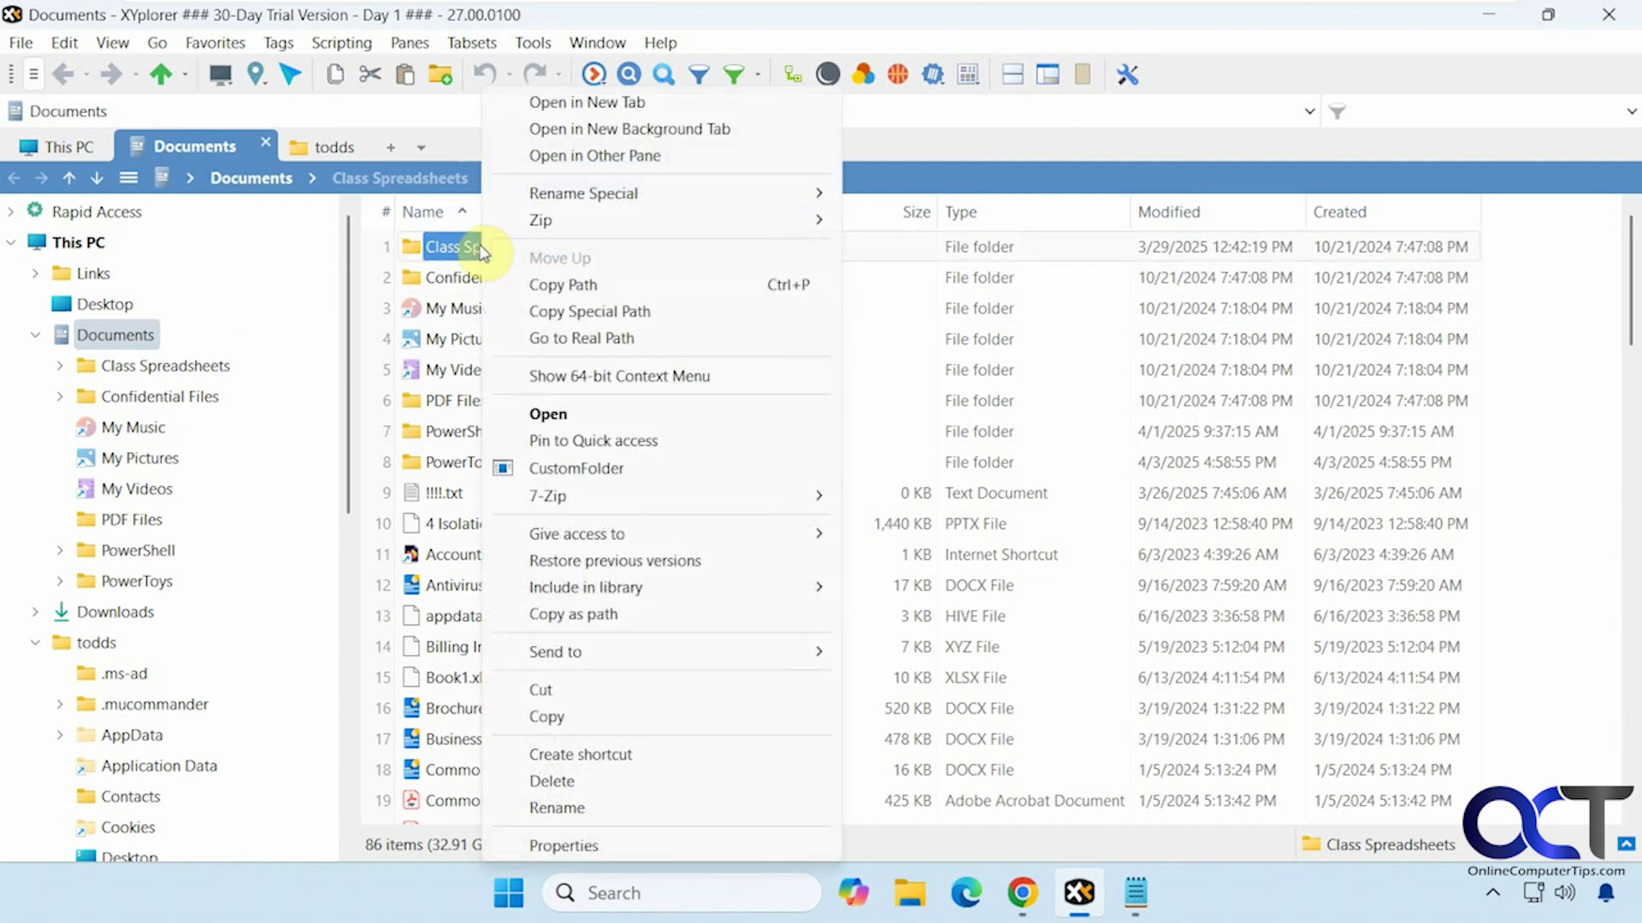
click(554, 287)
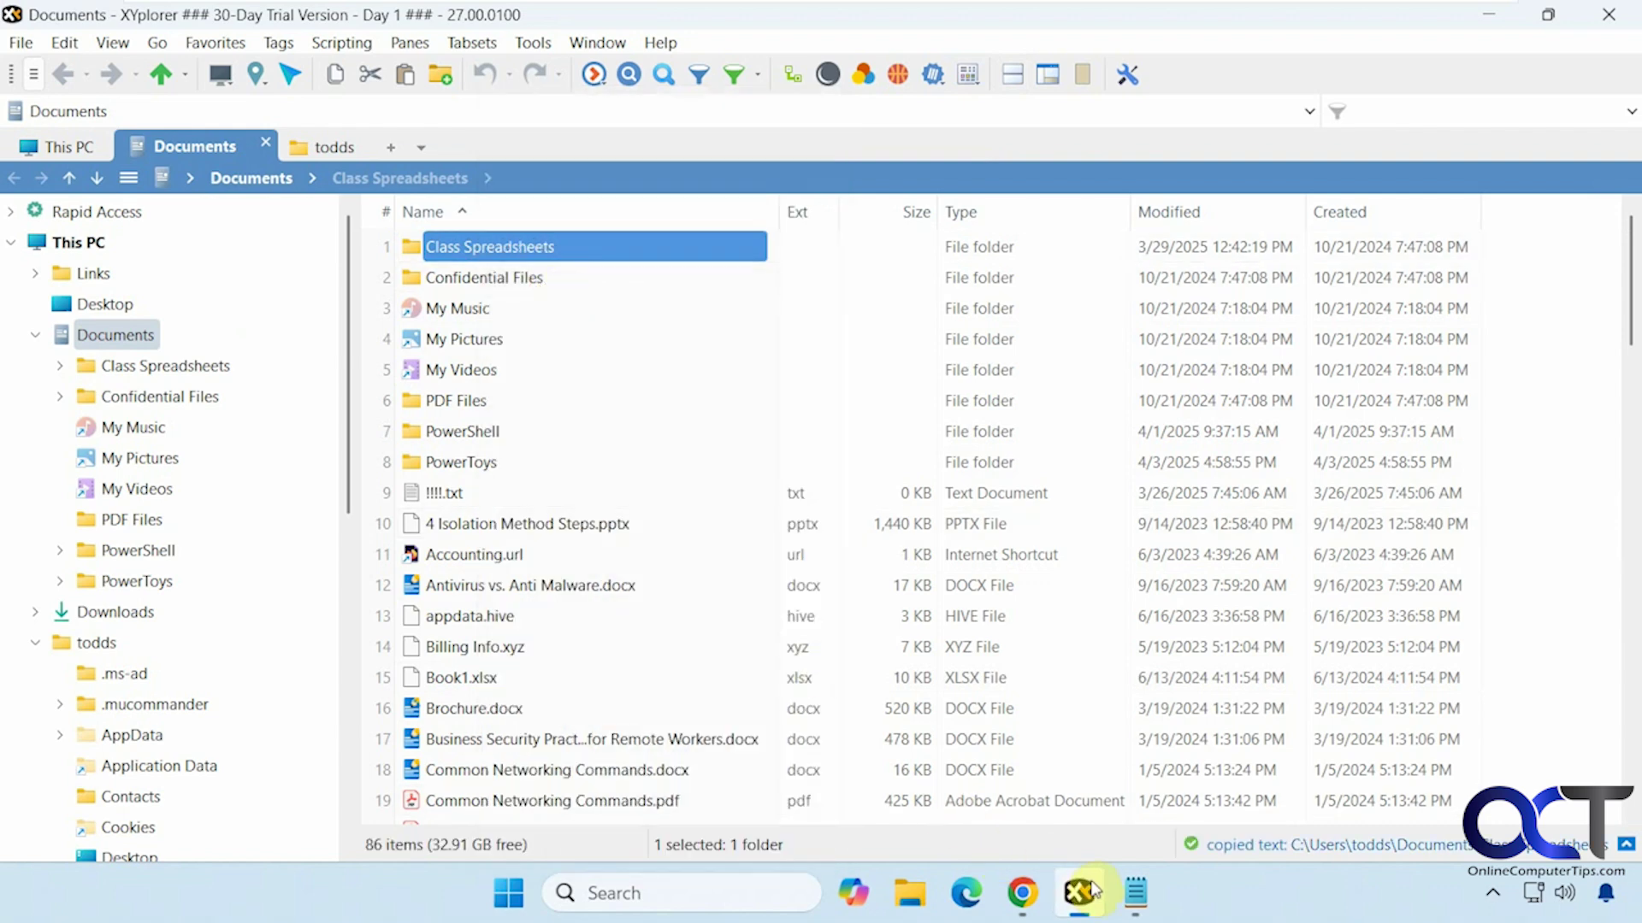
click(1134, 896)
text(C:\Users\todds\Documents\Class Spreadsheets)
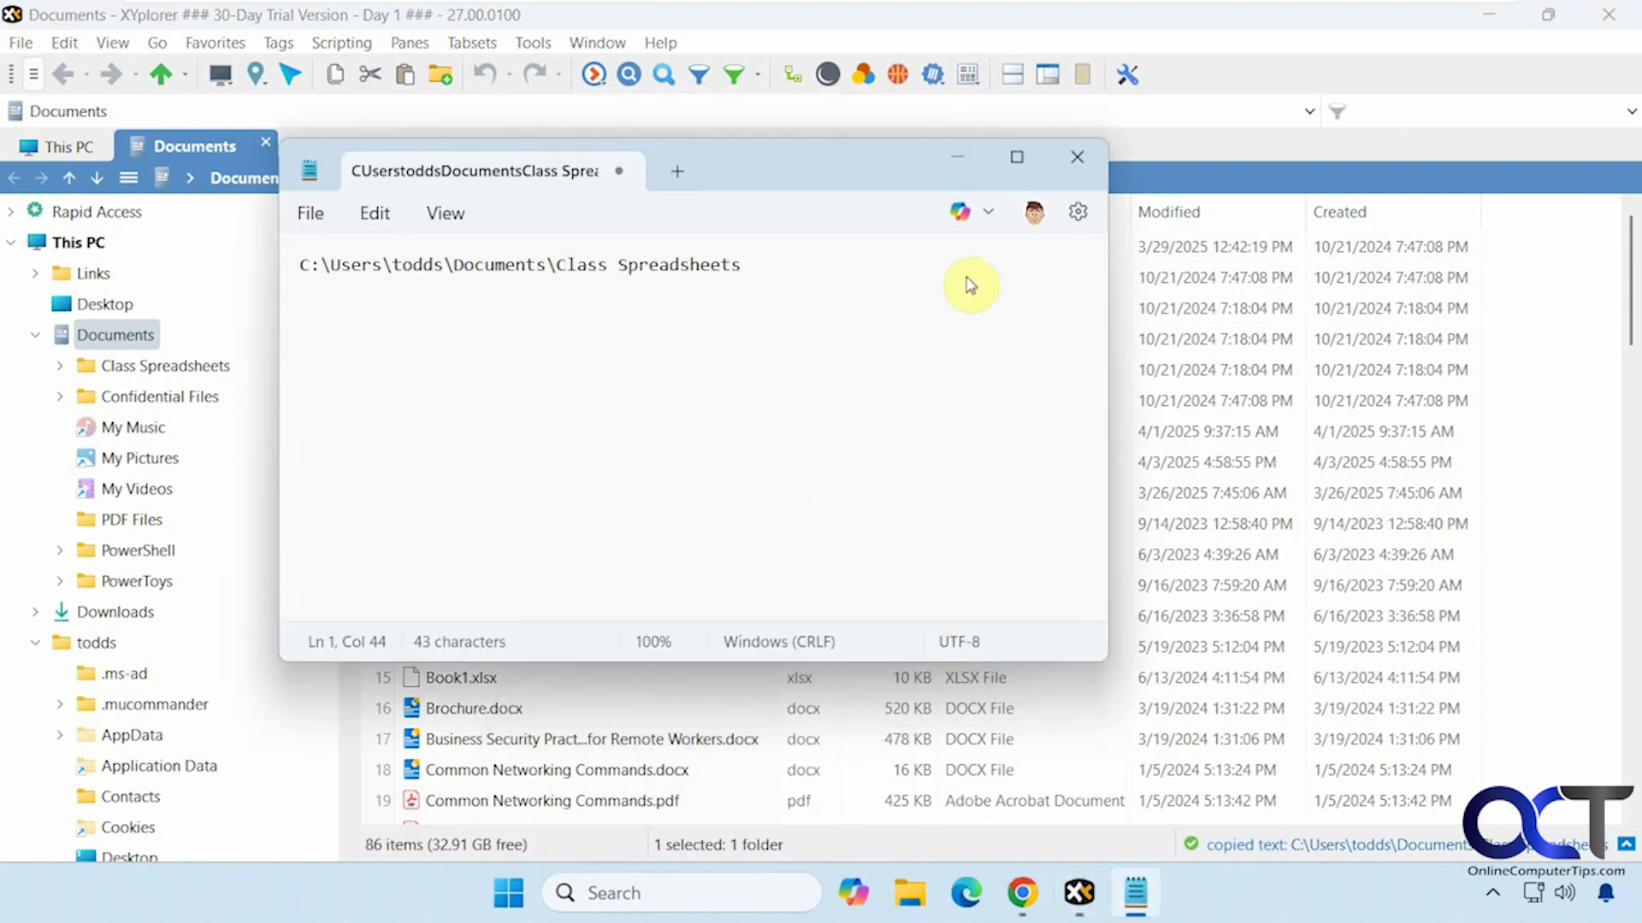
click(961, 162)
View the Class Spreadsheets folder's Properties and close them with OK
right_click(608, 249)
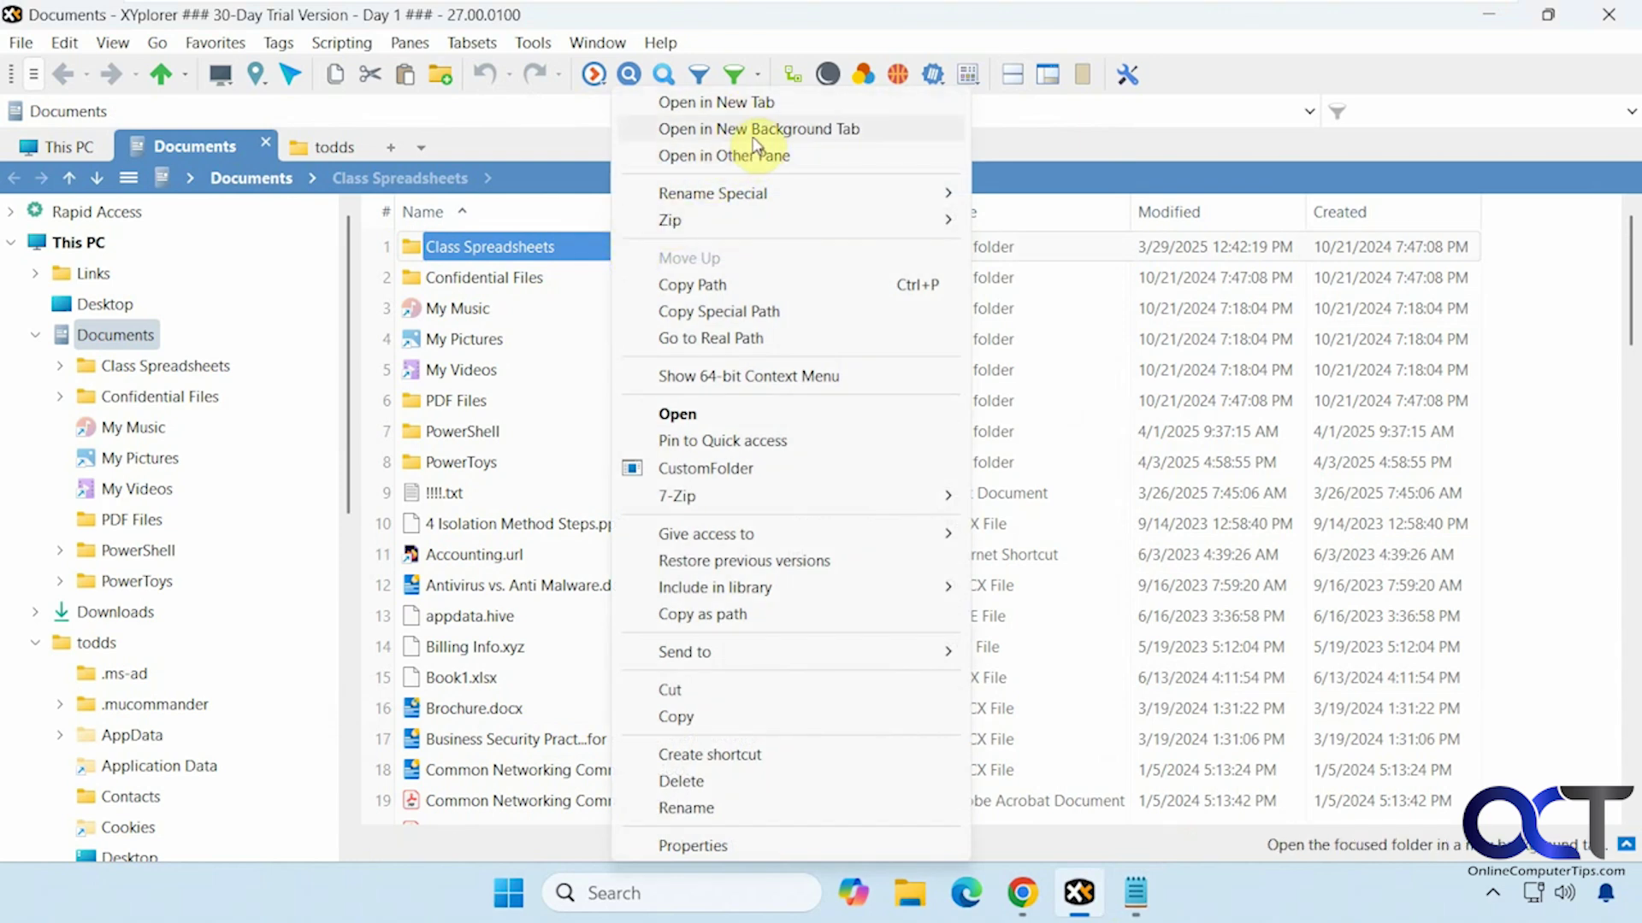
click(701, 845)
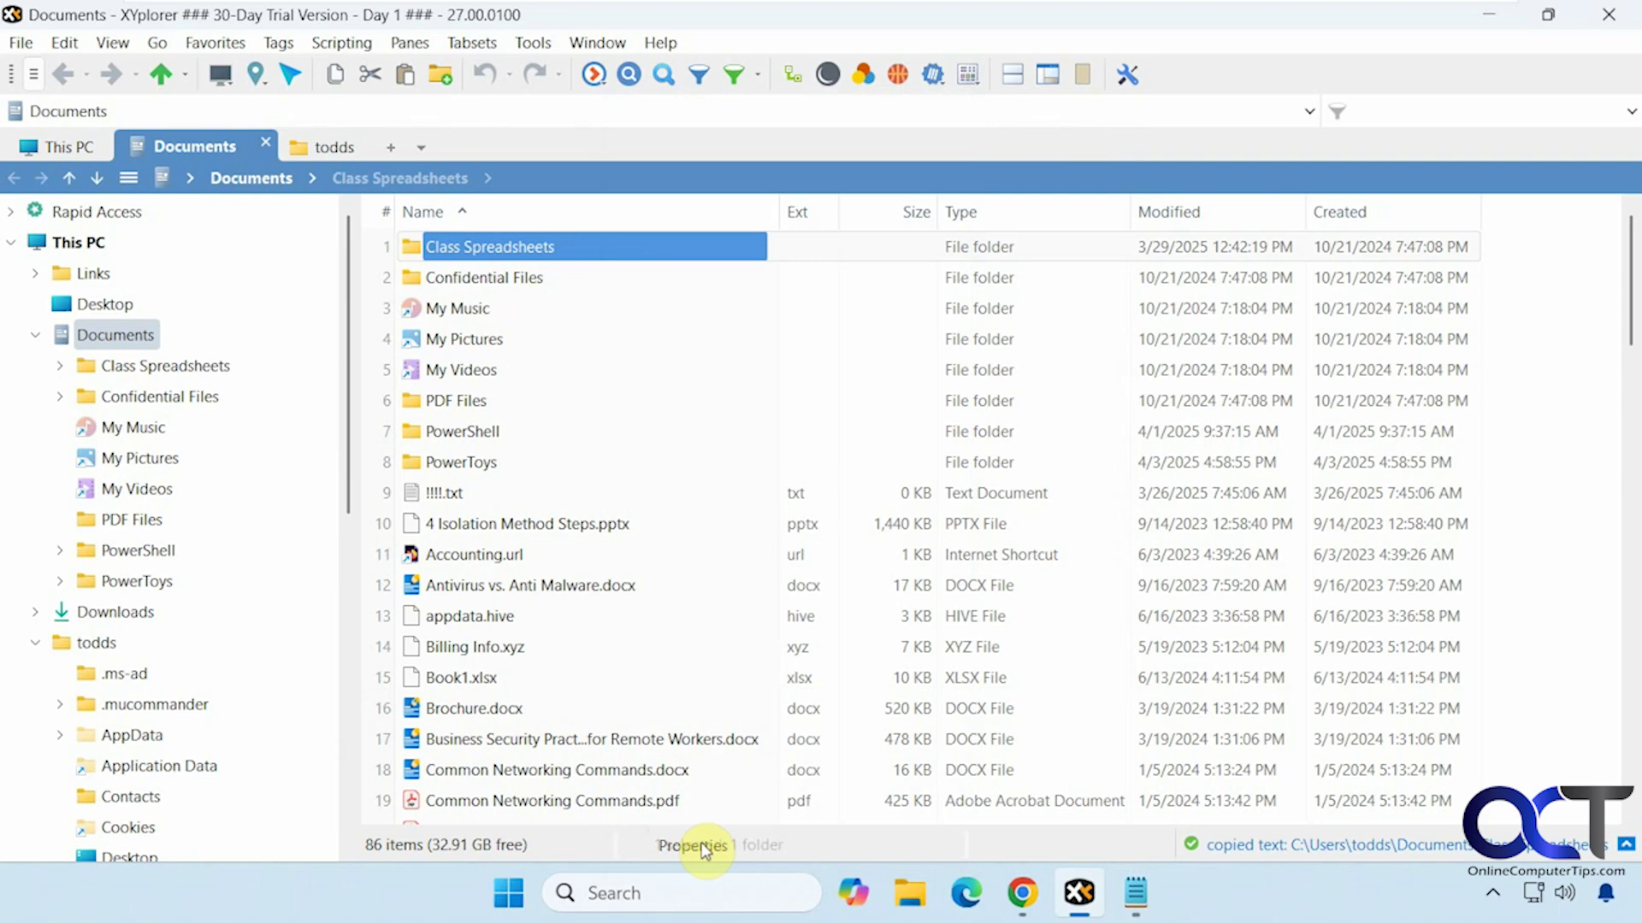
click(899, 826)
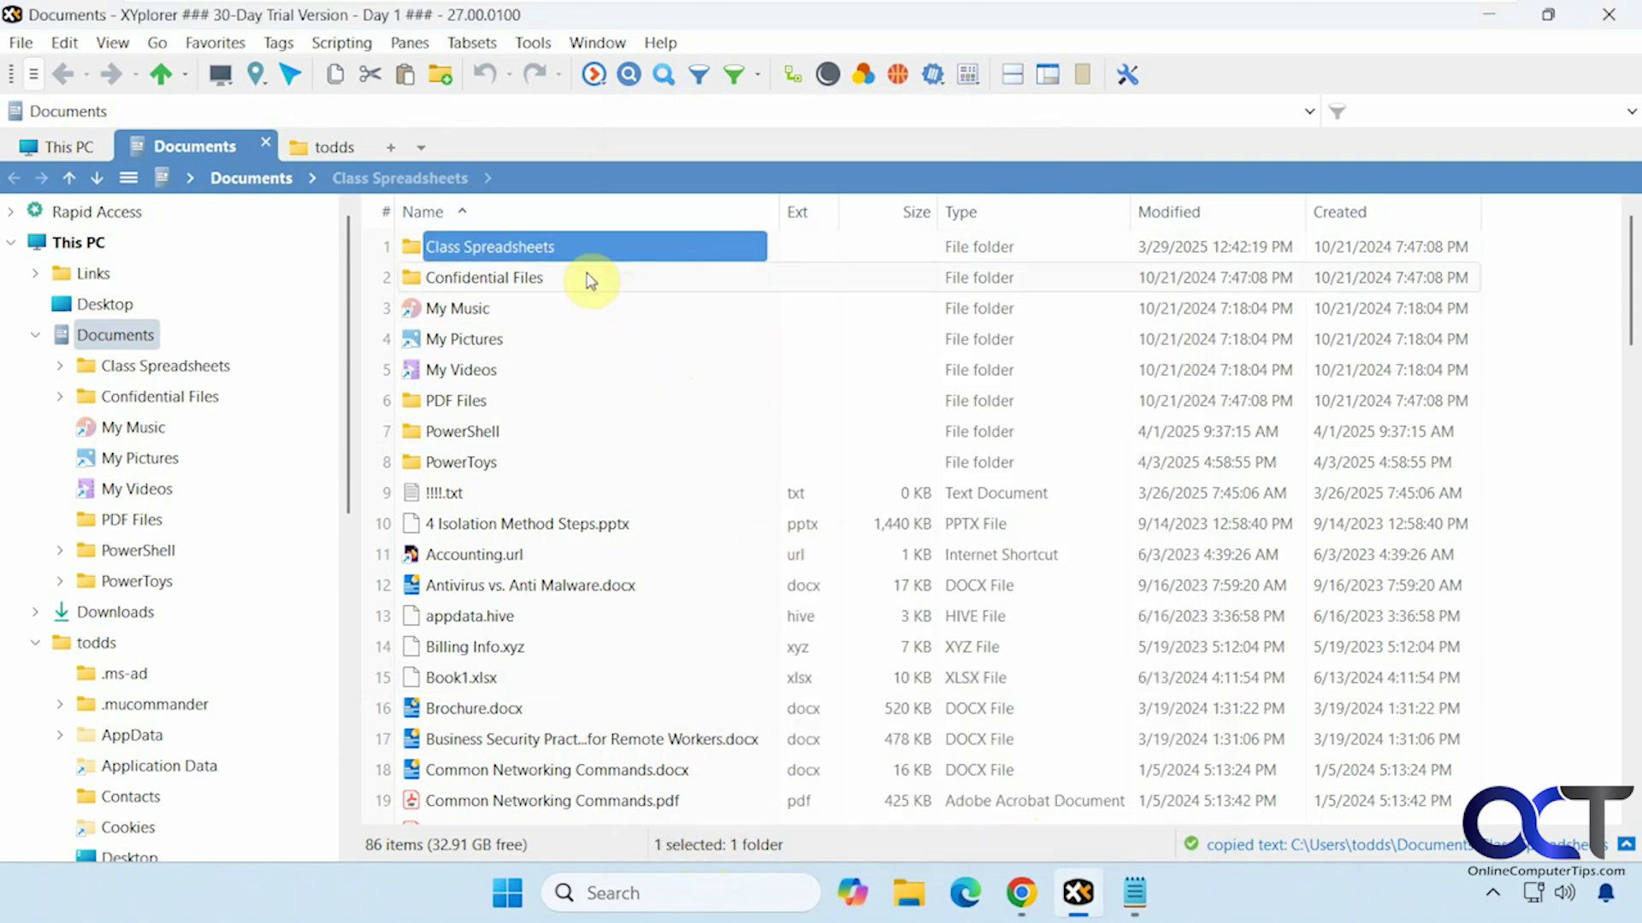
Show the folder's 64-bit Windows context menu, then dismiss it
right_click(584, 247)
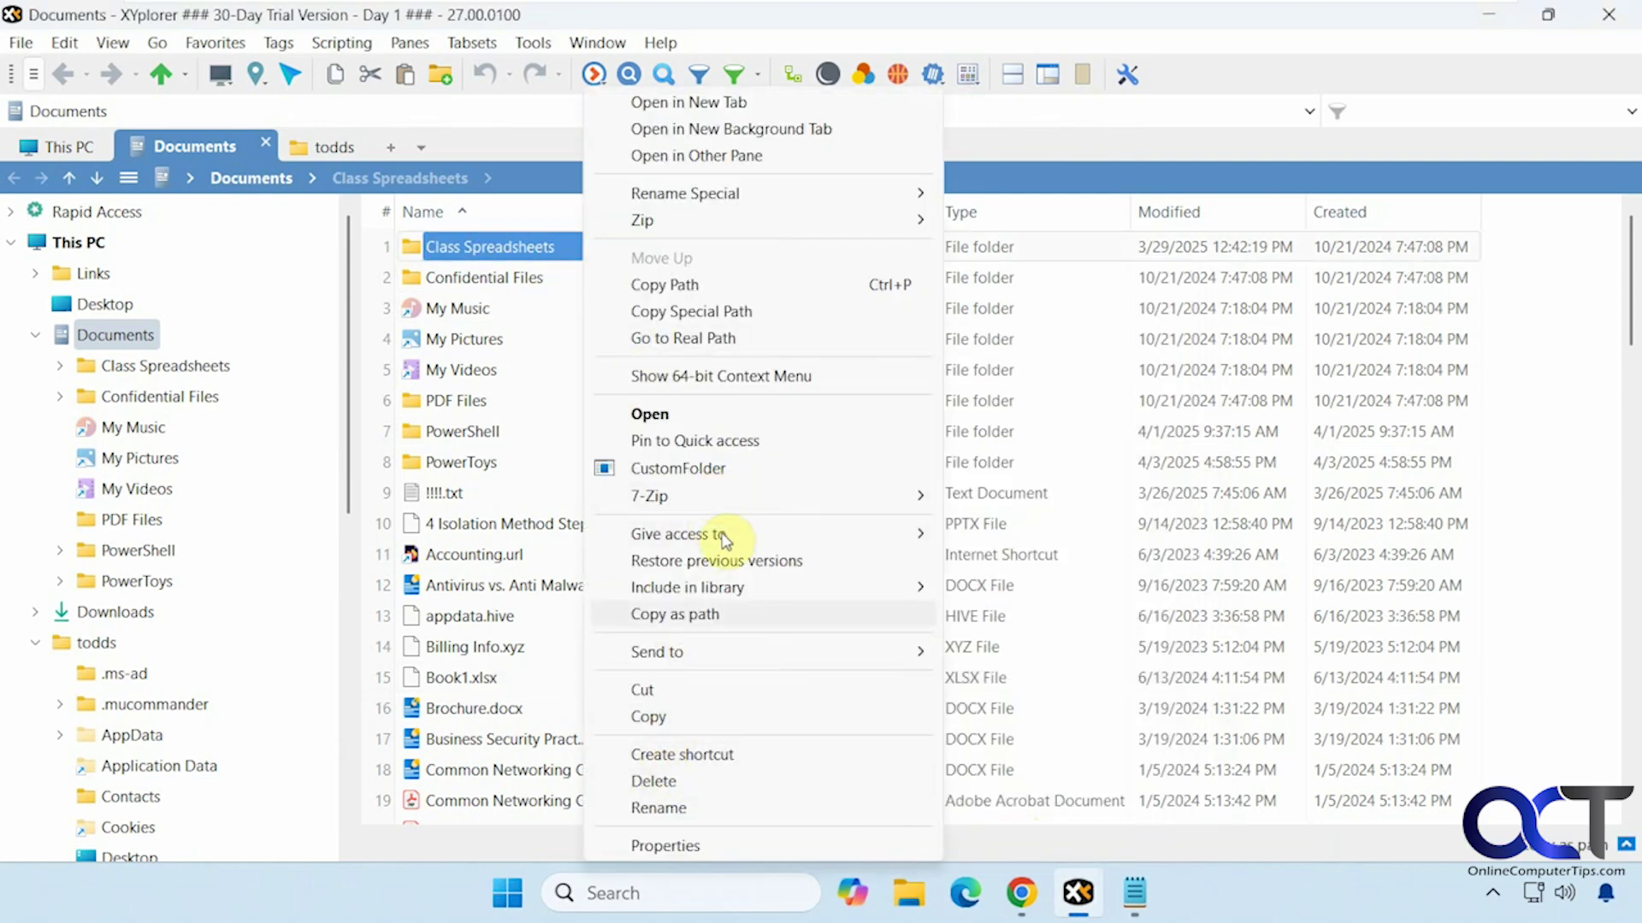
click(721, 380)
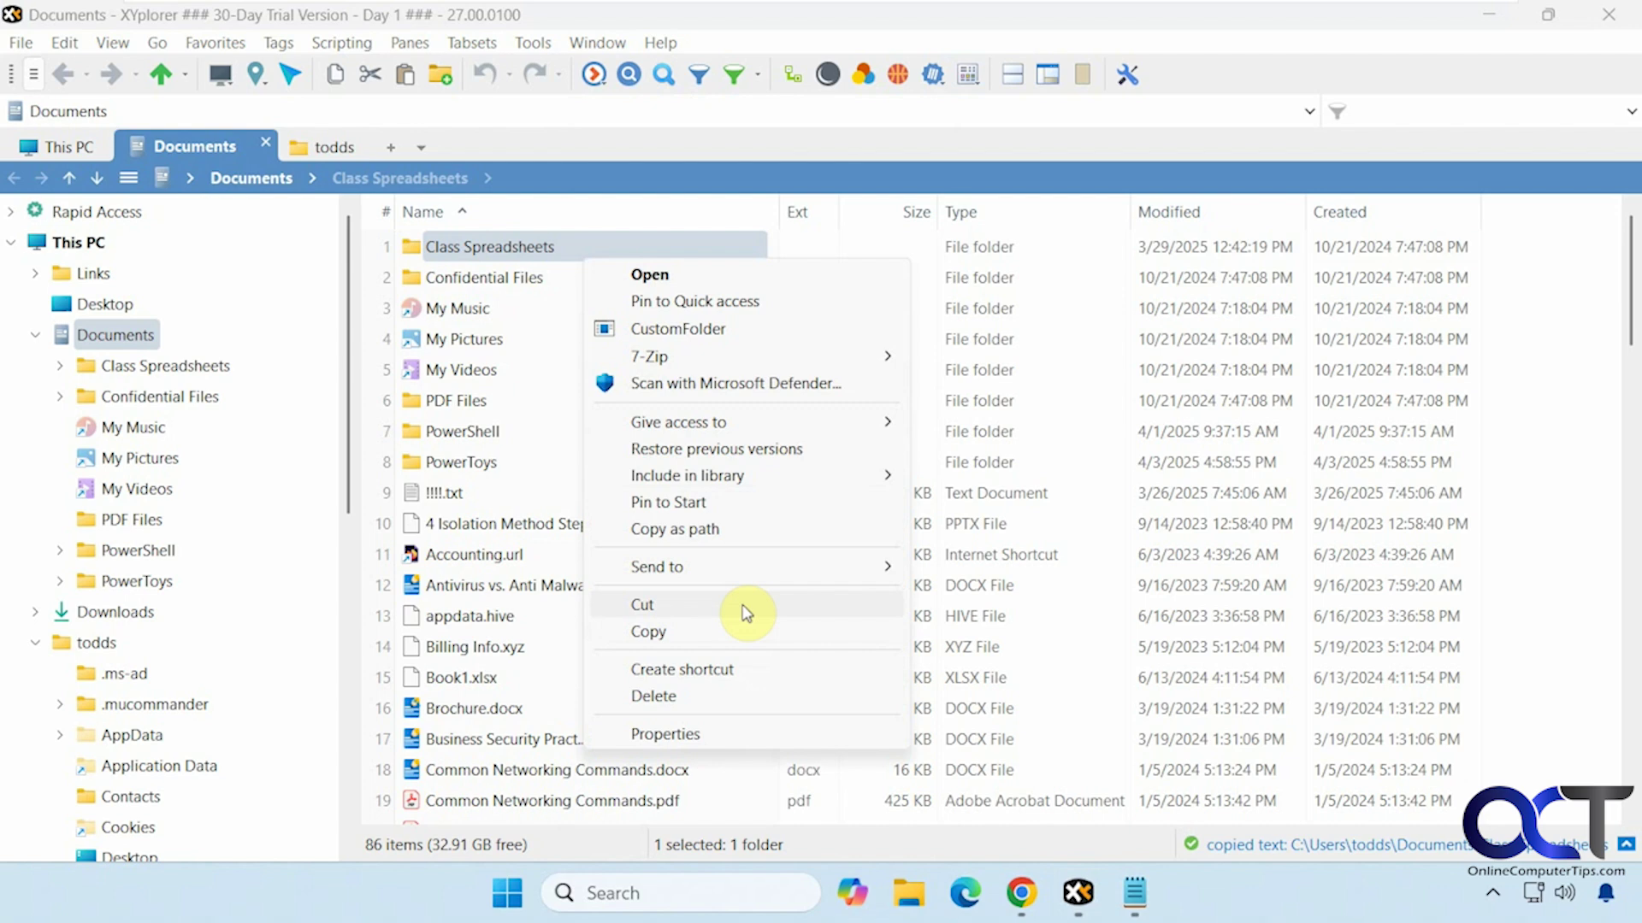
click(812, 144)
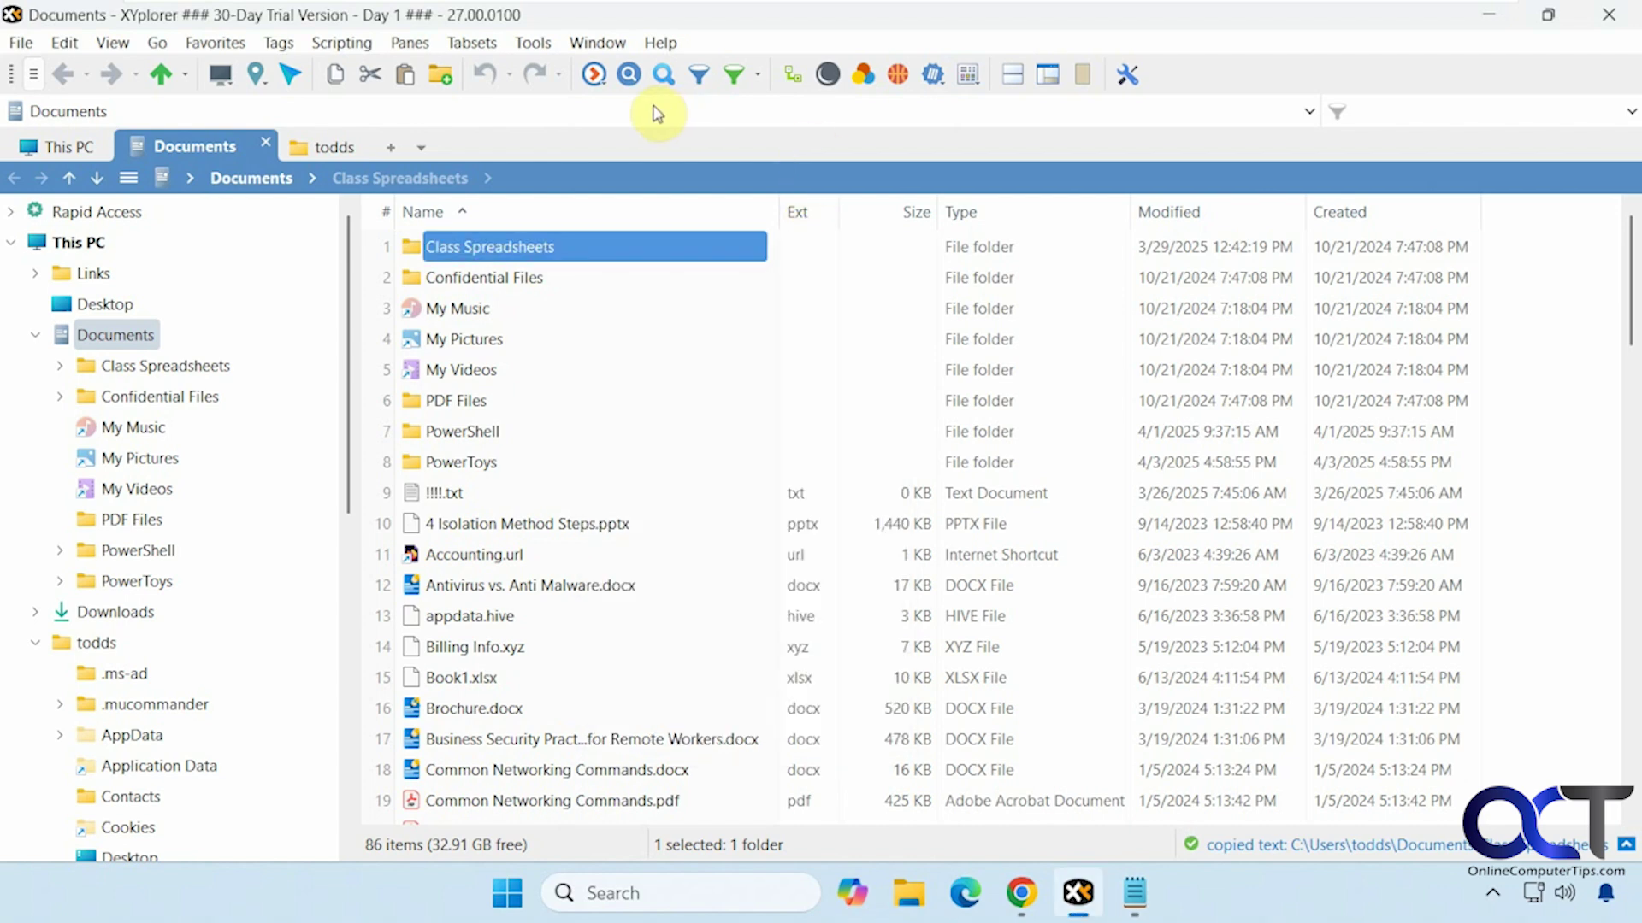
click(577, 114)
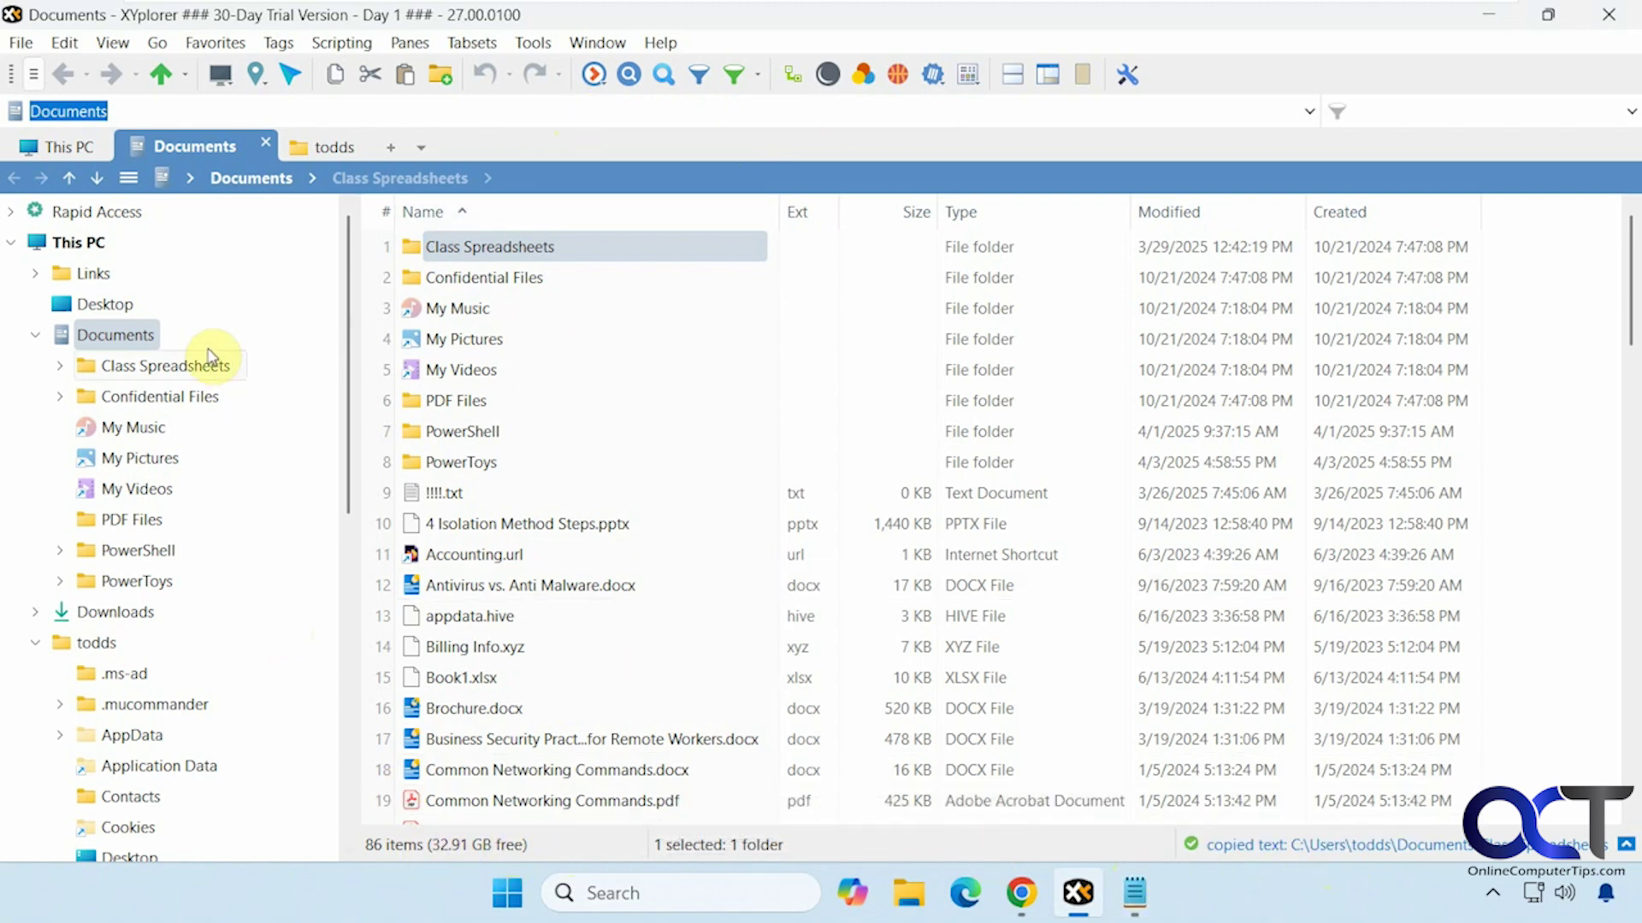
click(15, 81)
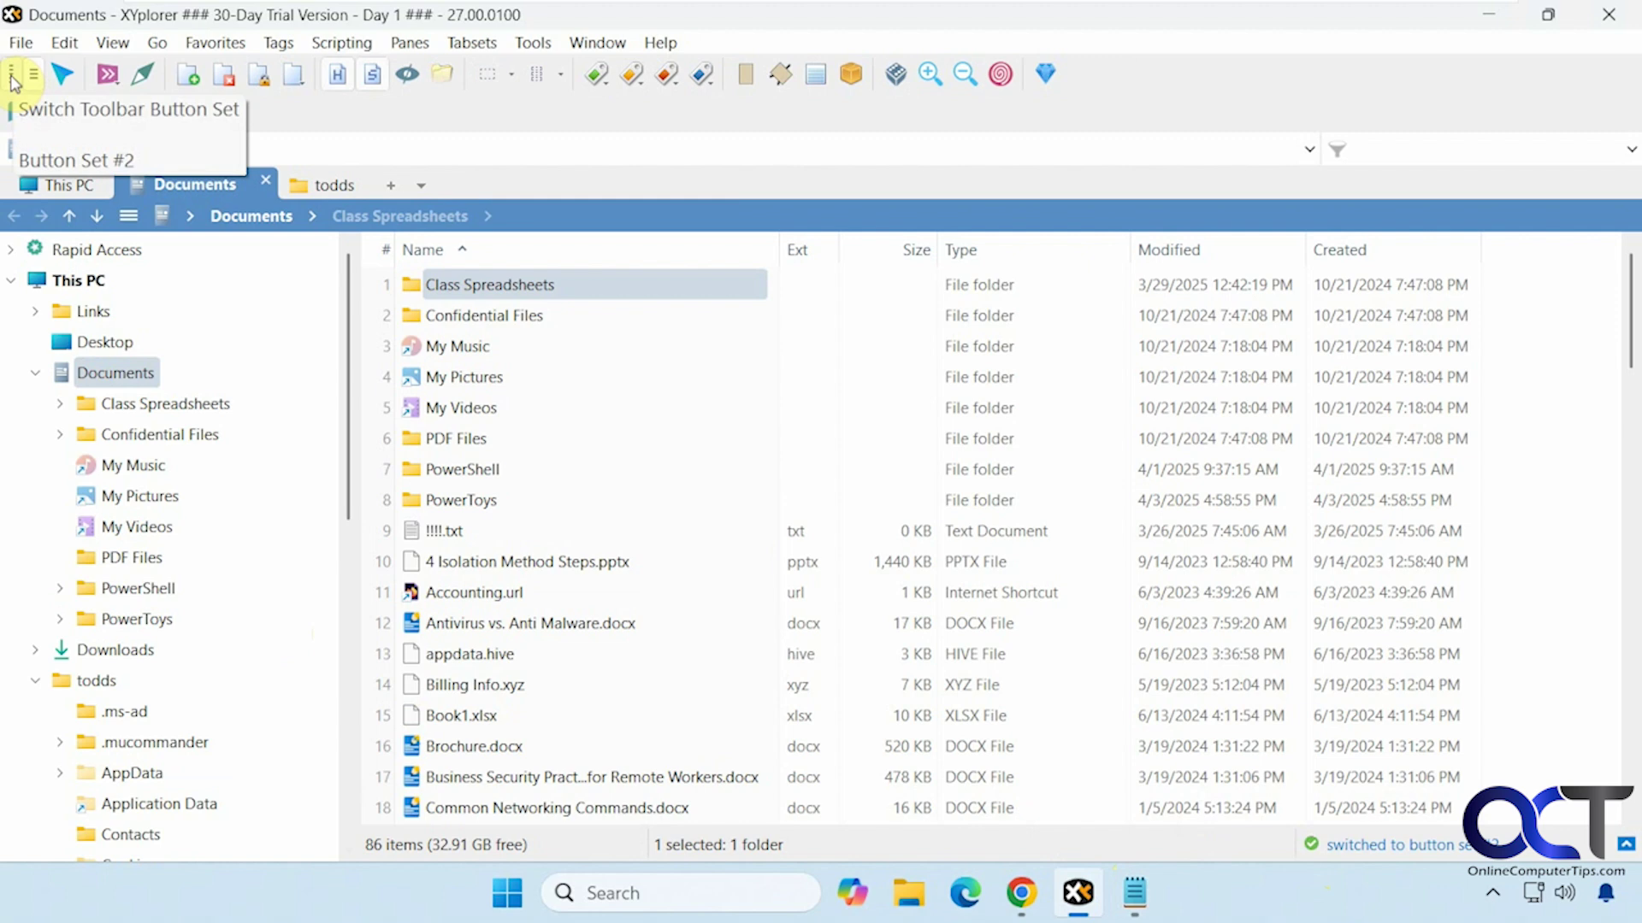
click(11, 81)
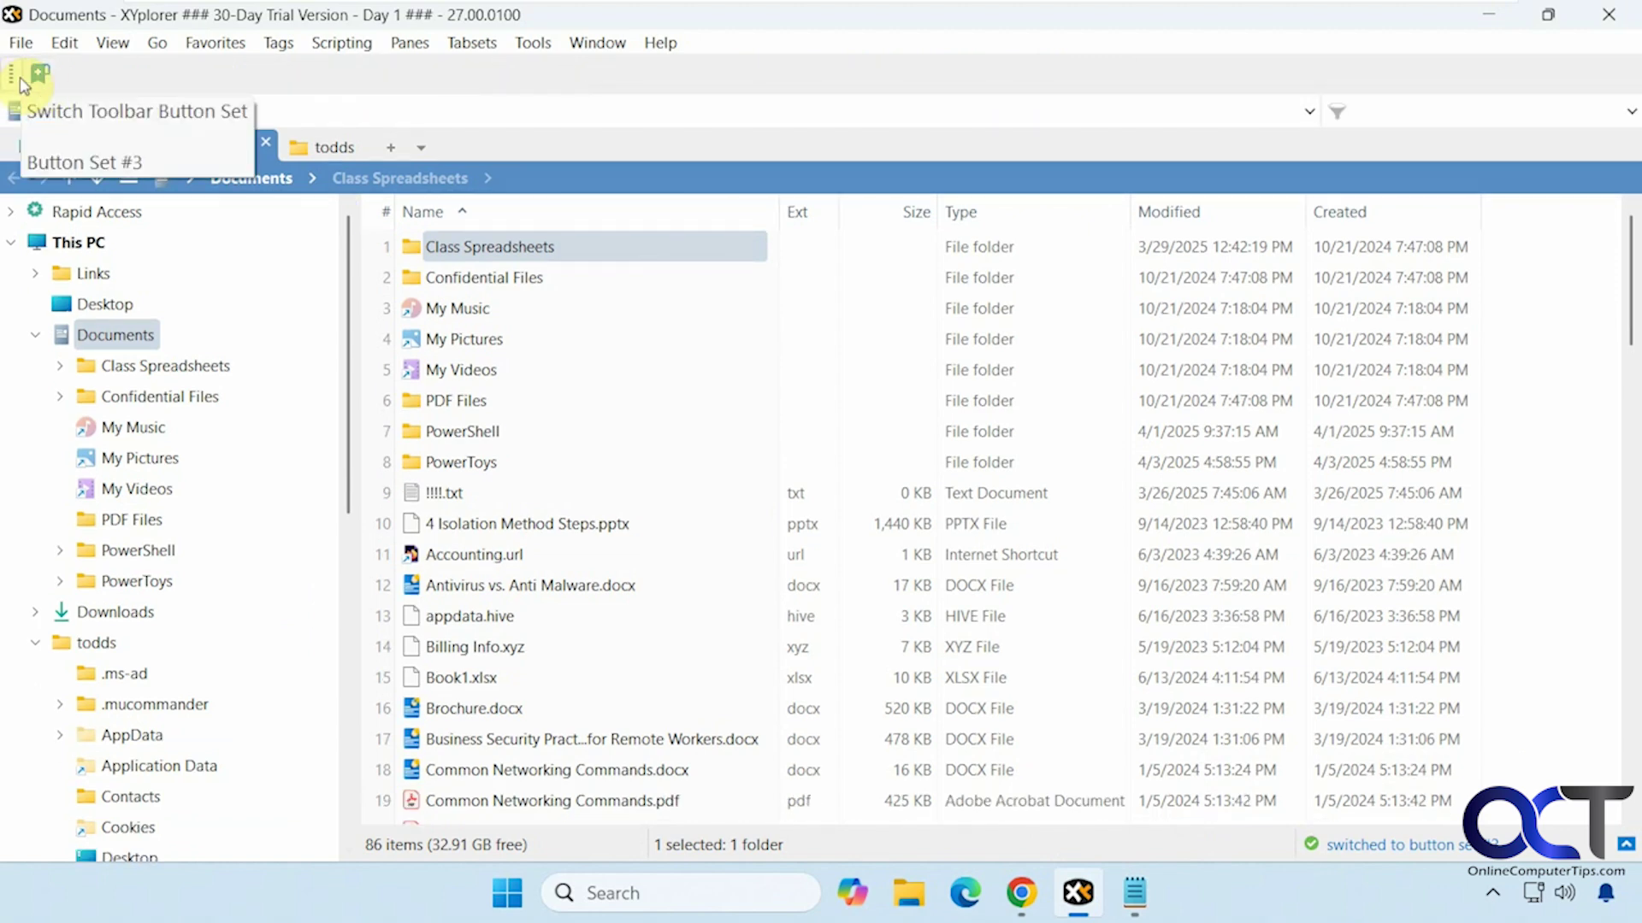
click(14, 79)
click(23, 77)
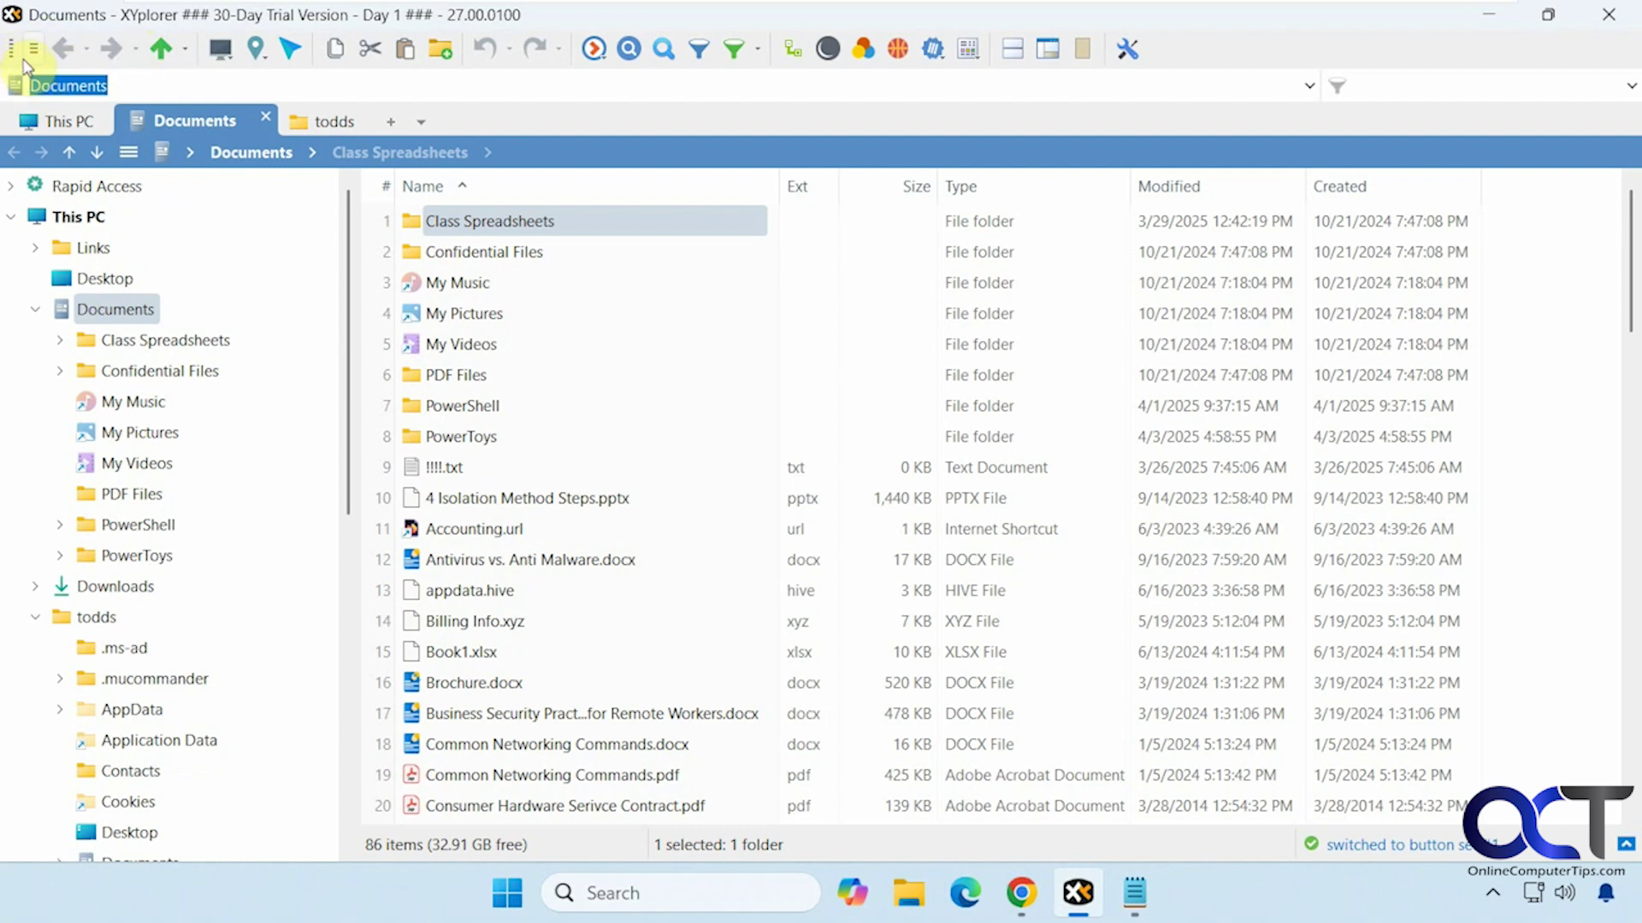
click(30, 51)
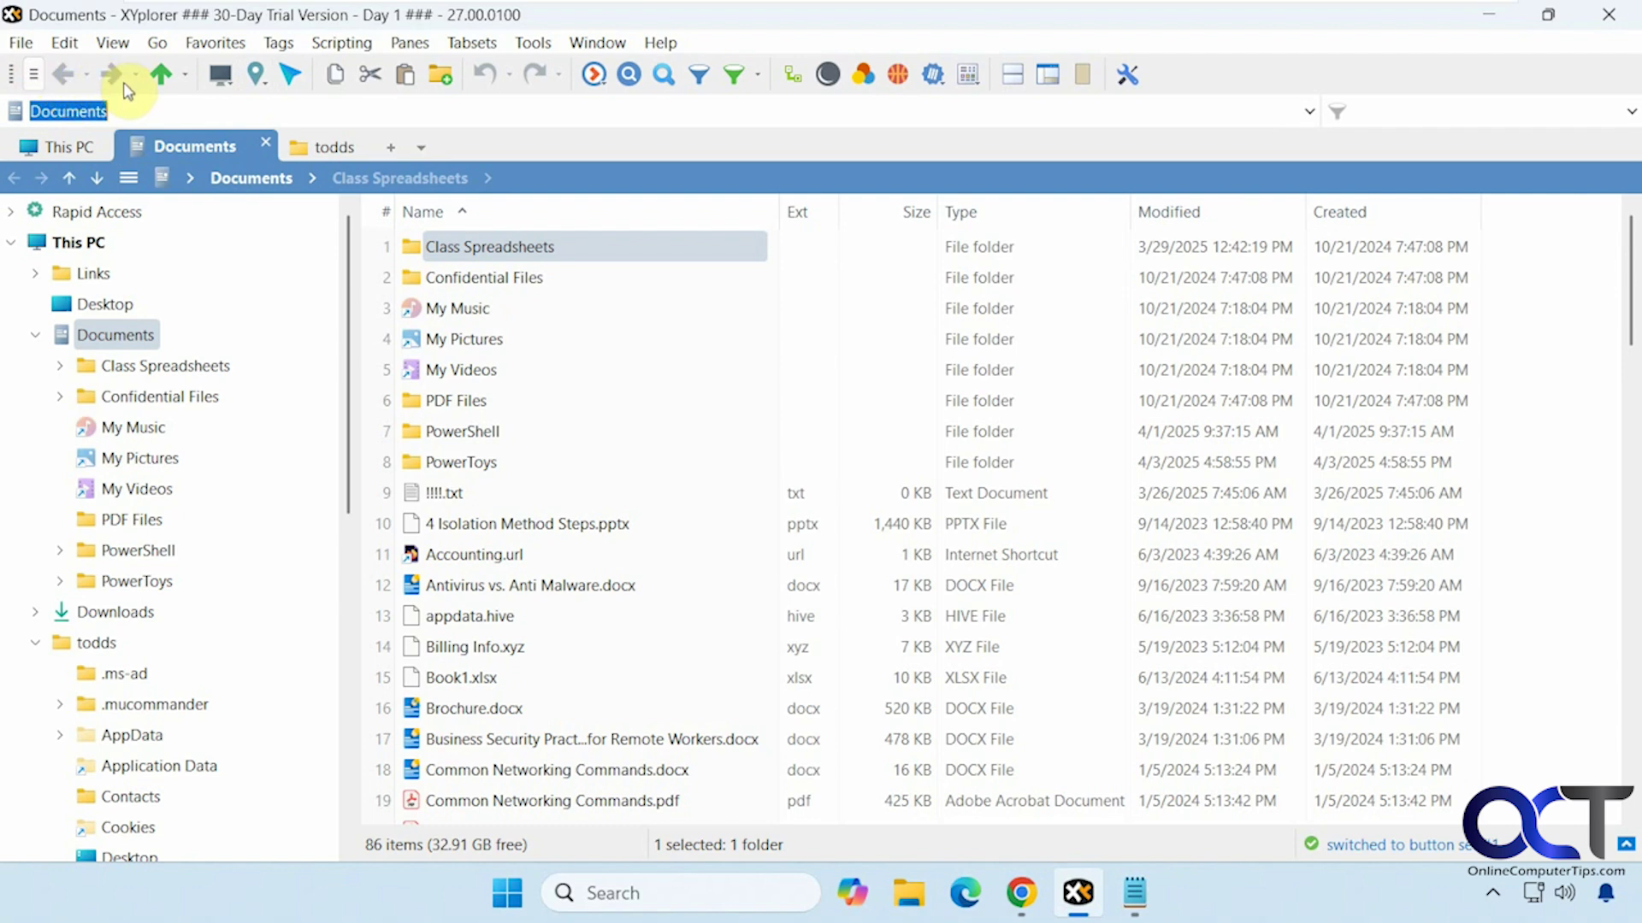
Review the recent locations list and the Open With programs for !!!.txt
click(260, 86)
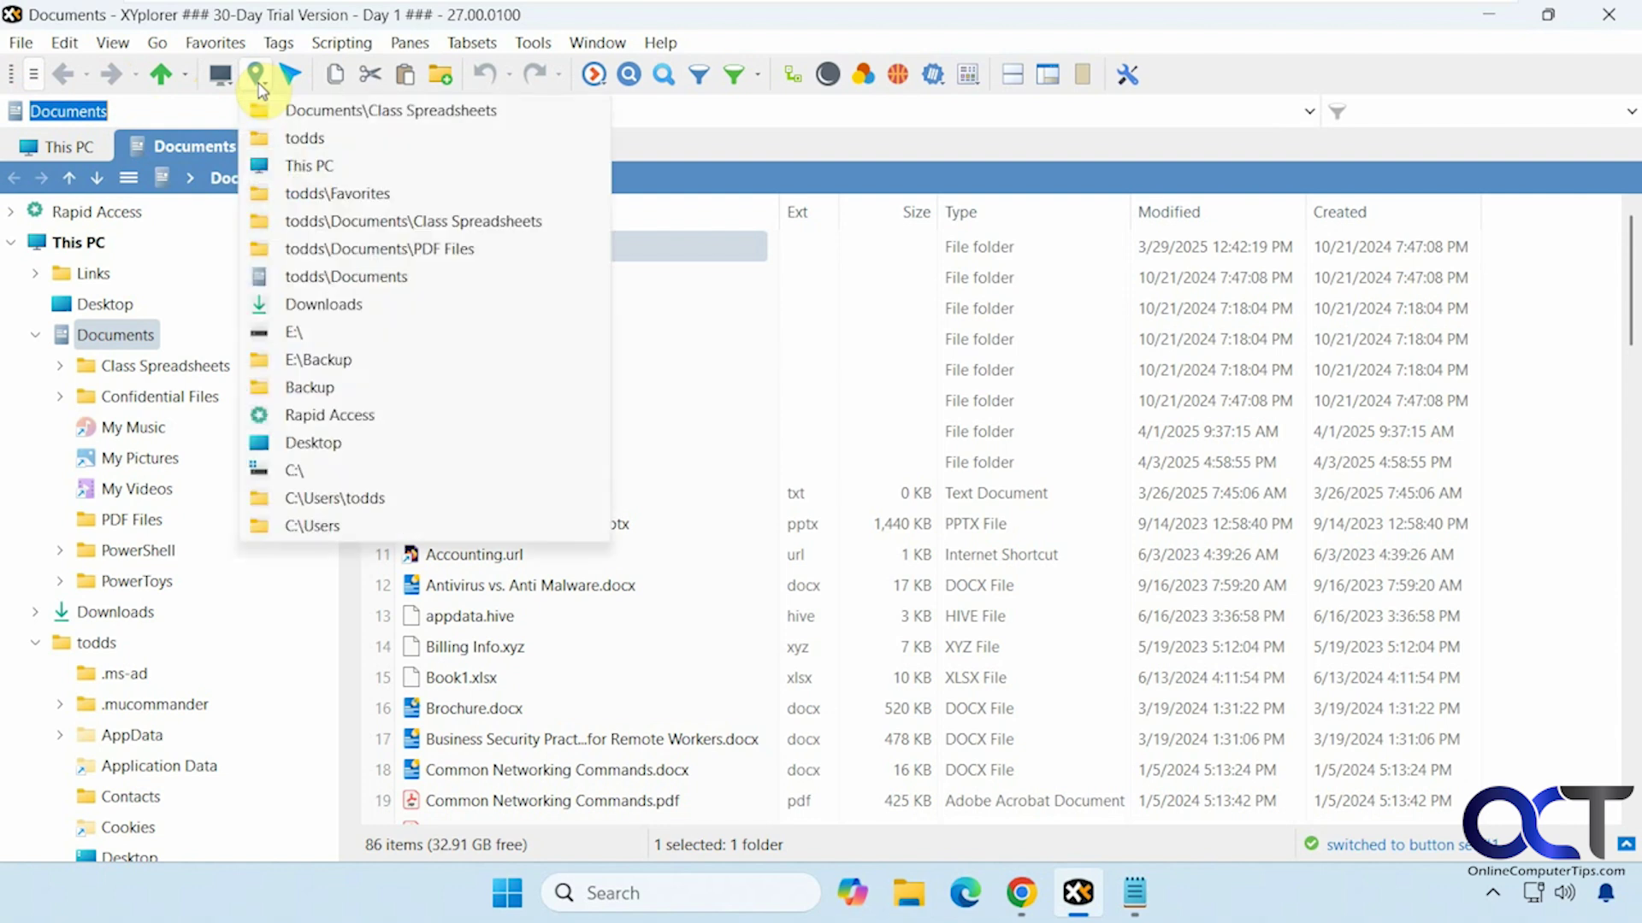
click(258, 84)
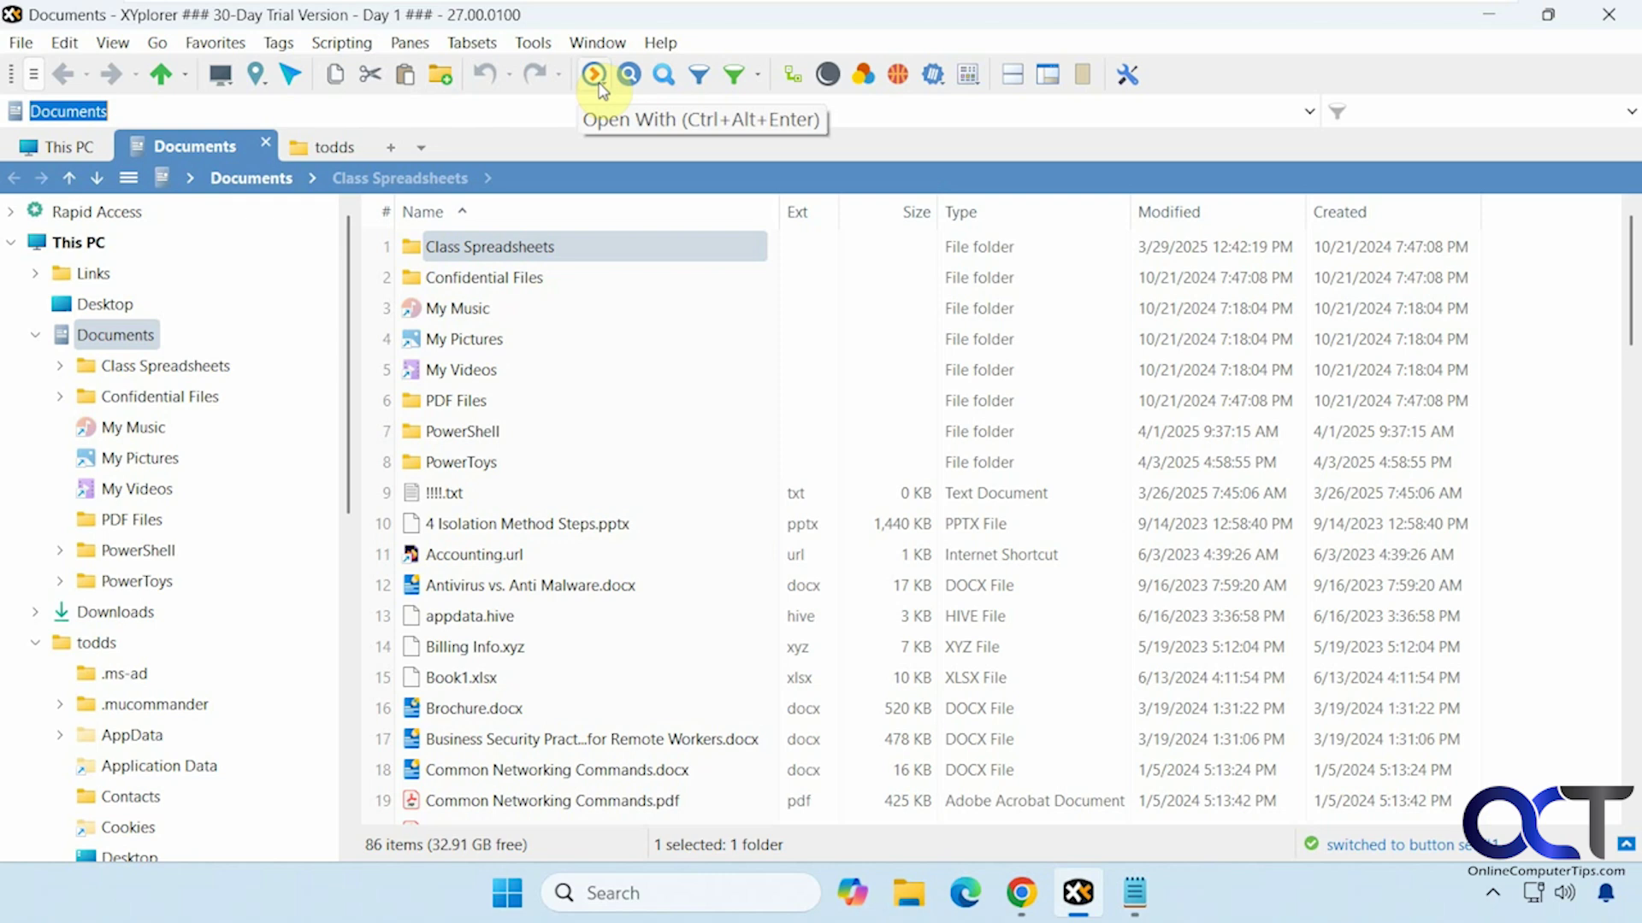
click(453, 493)
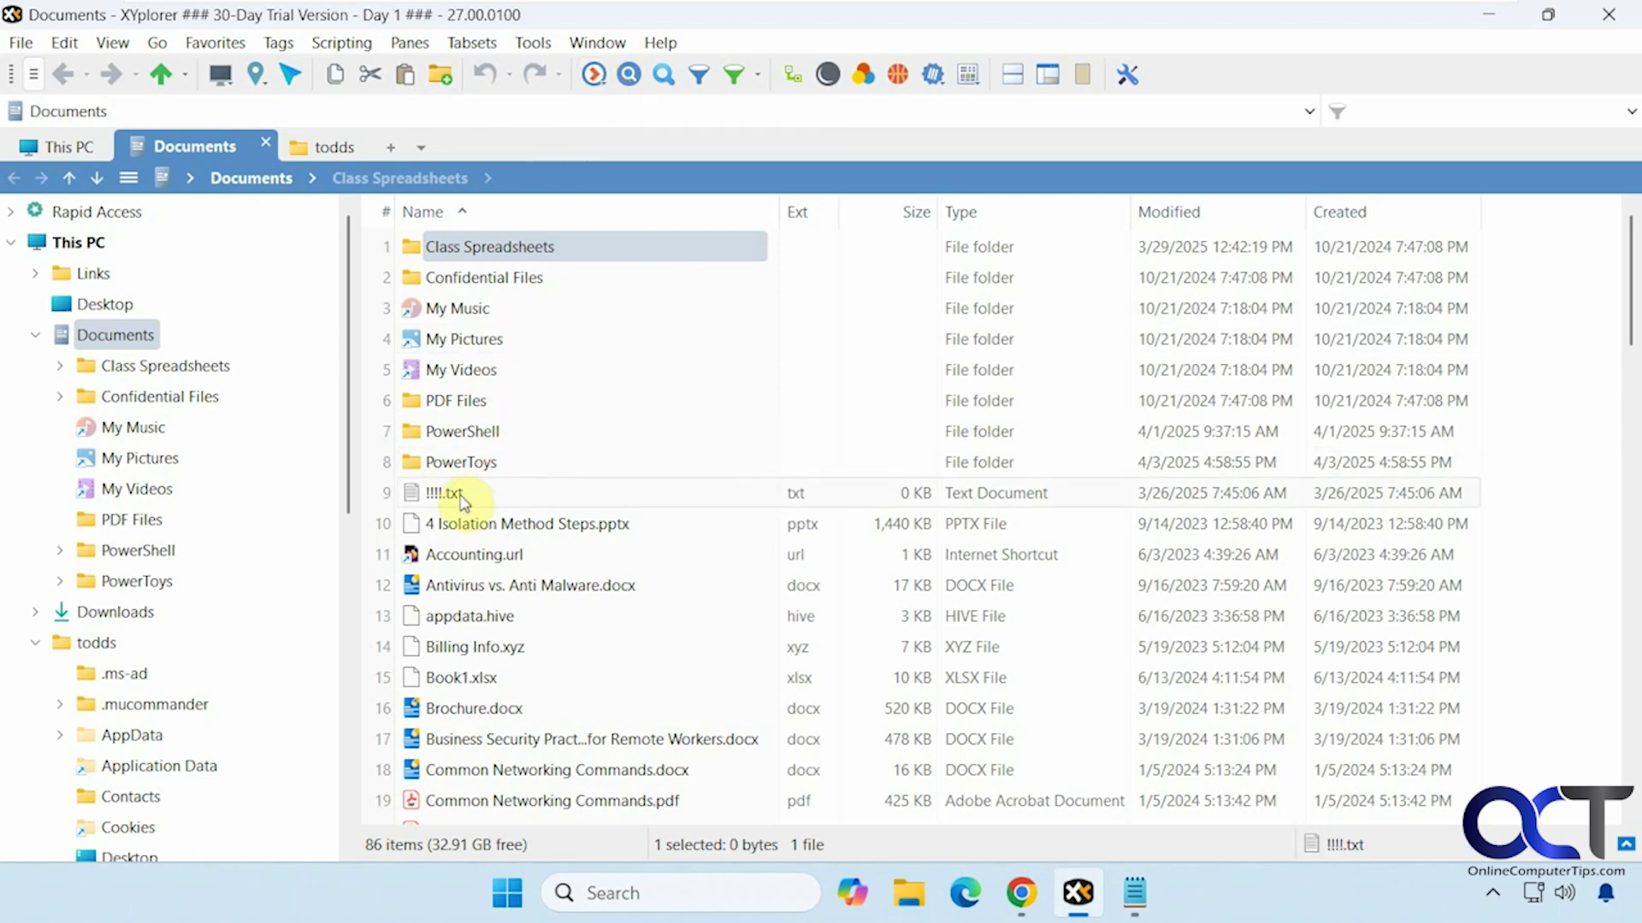
click(594, 75)
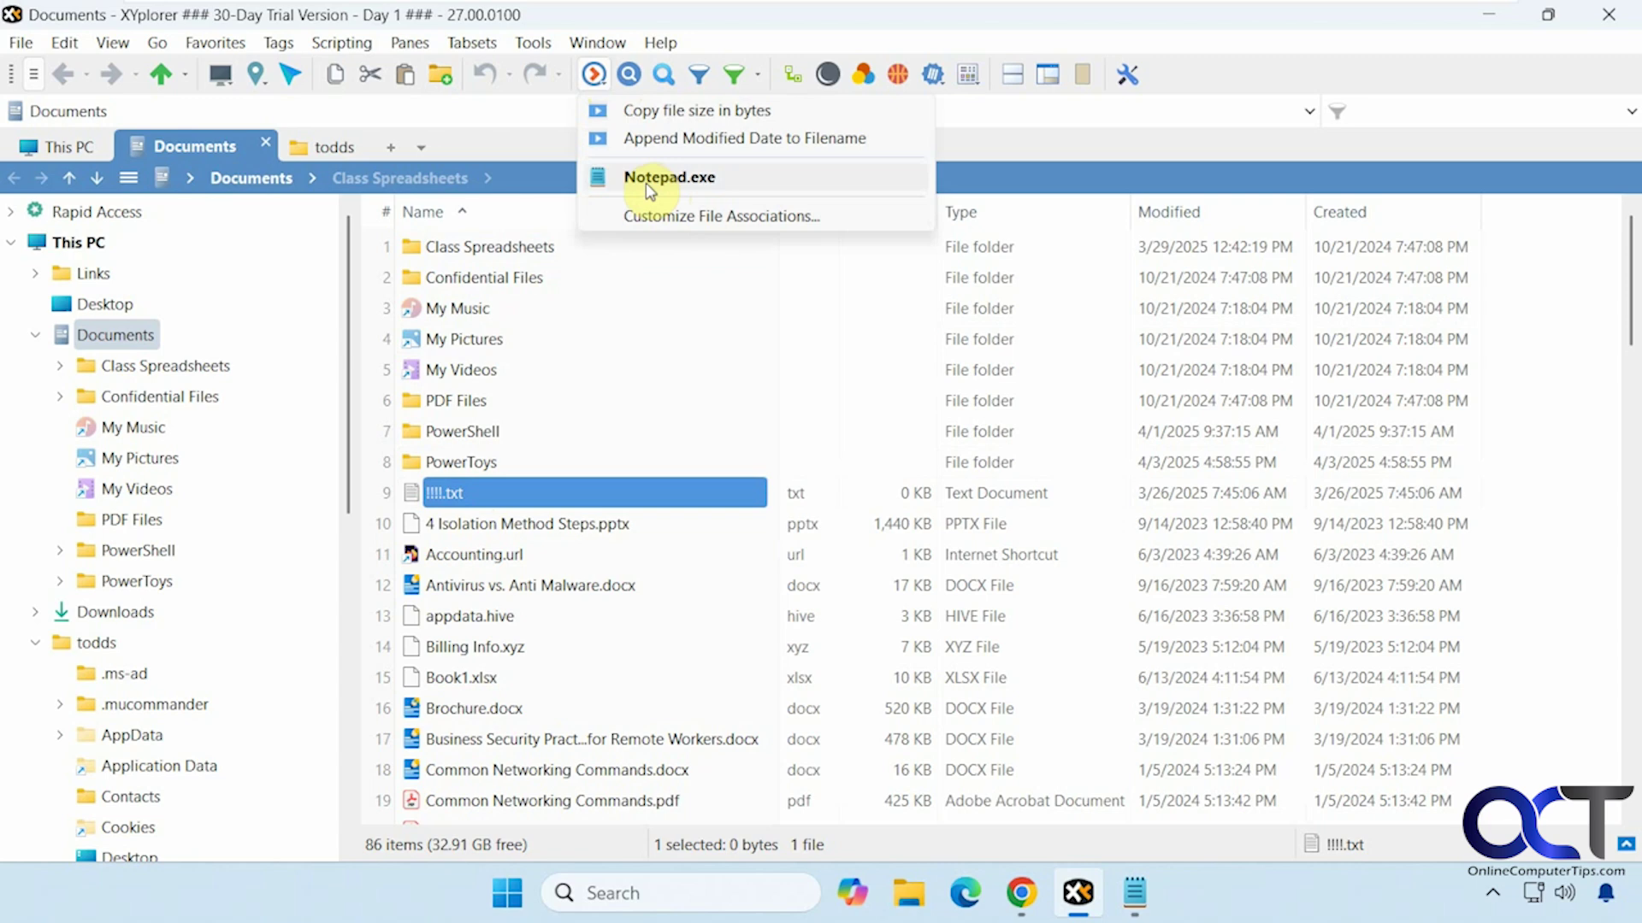
Select Common Networking Commands.pdf and view, then close, its Customize File Associations list
click(498, 804)
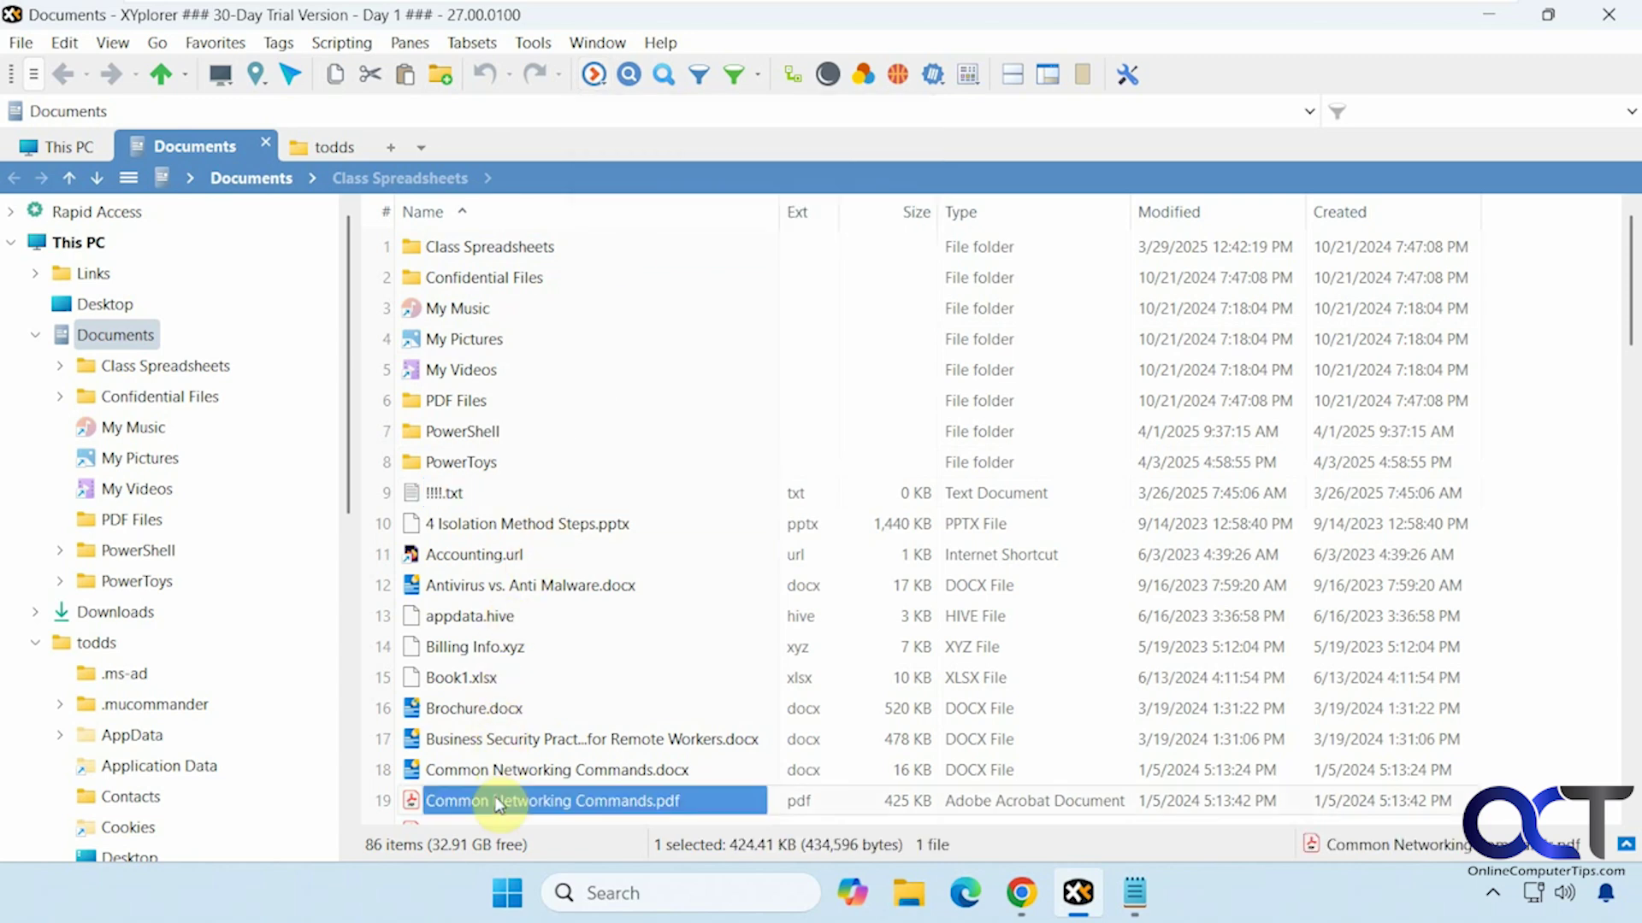
click(593, 76)
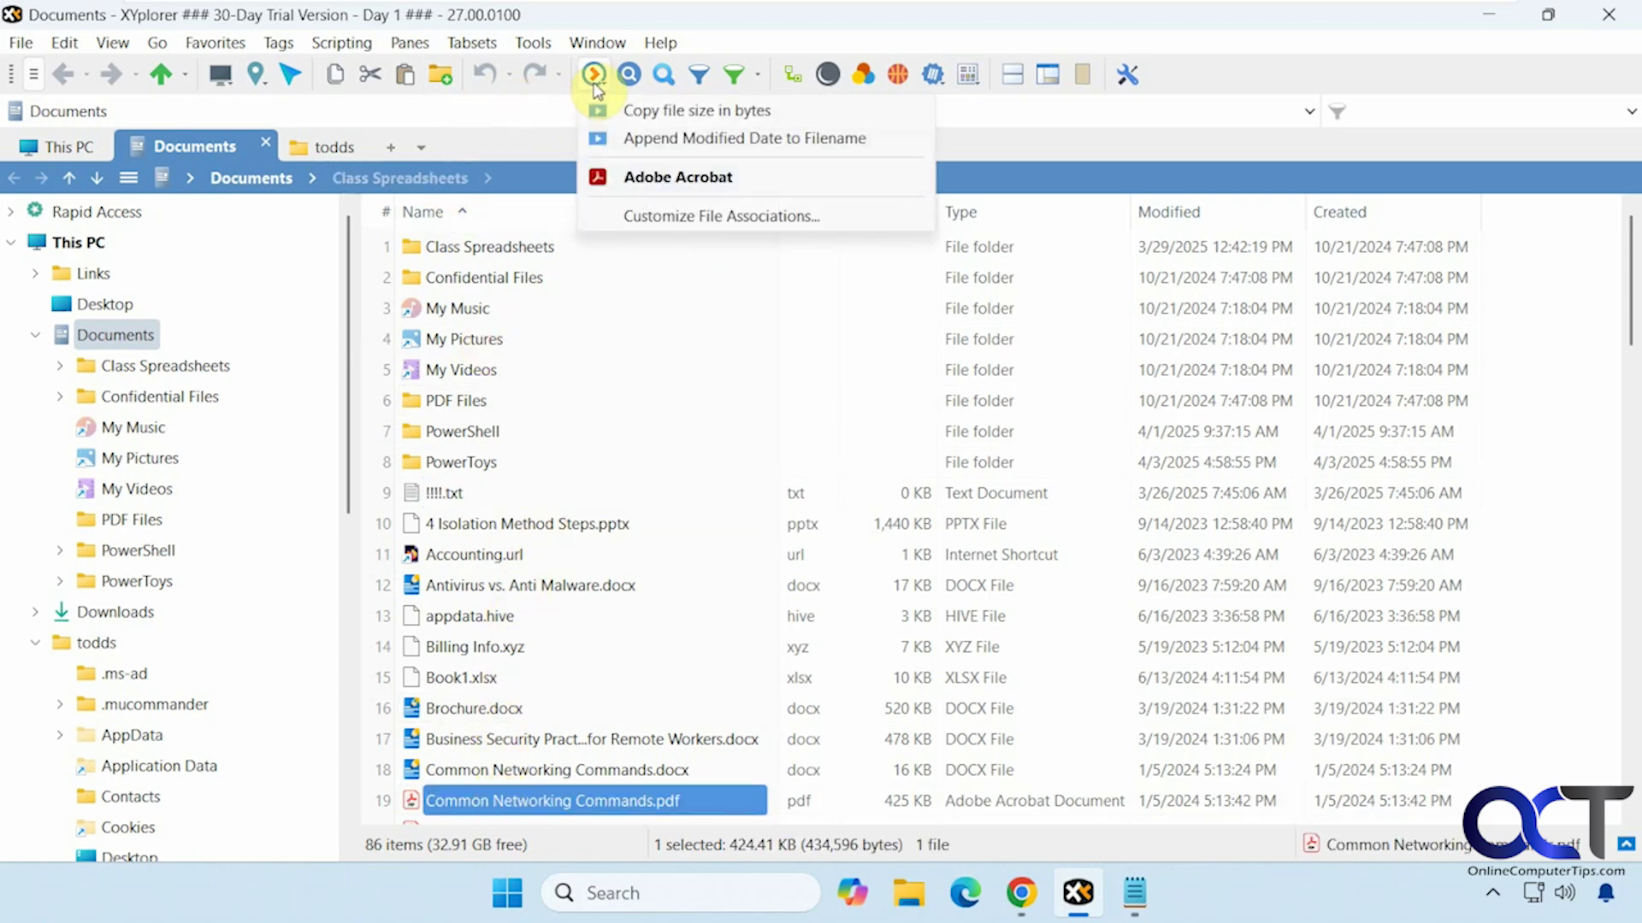
click(648, 216)
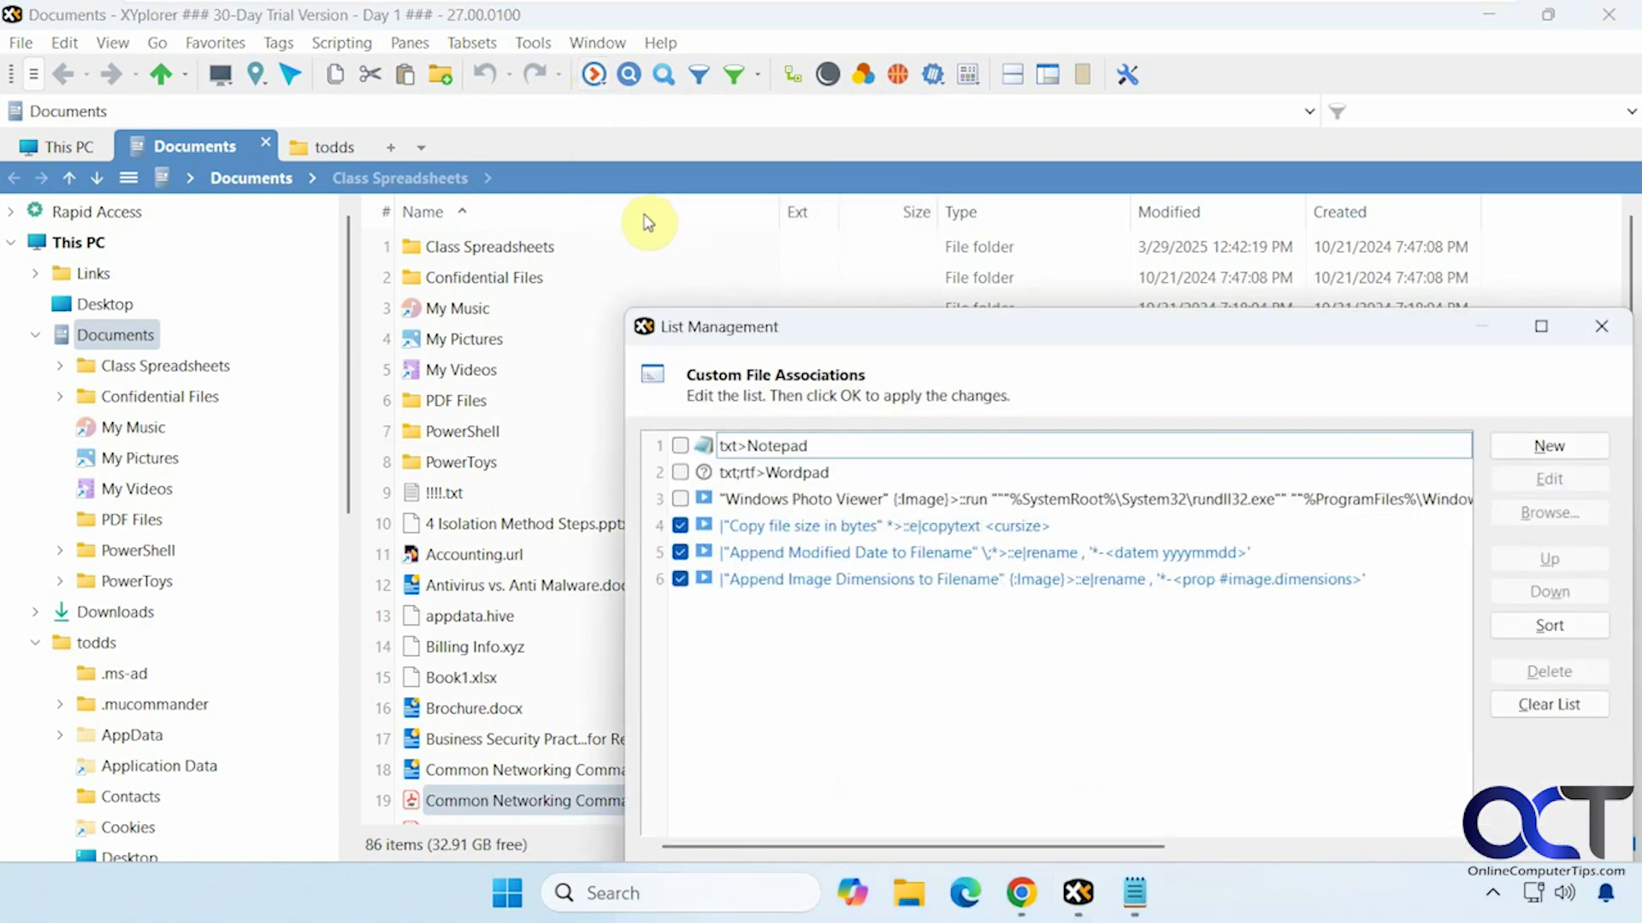
click(1600, 327)
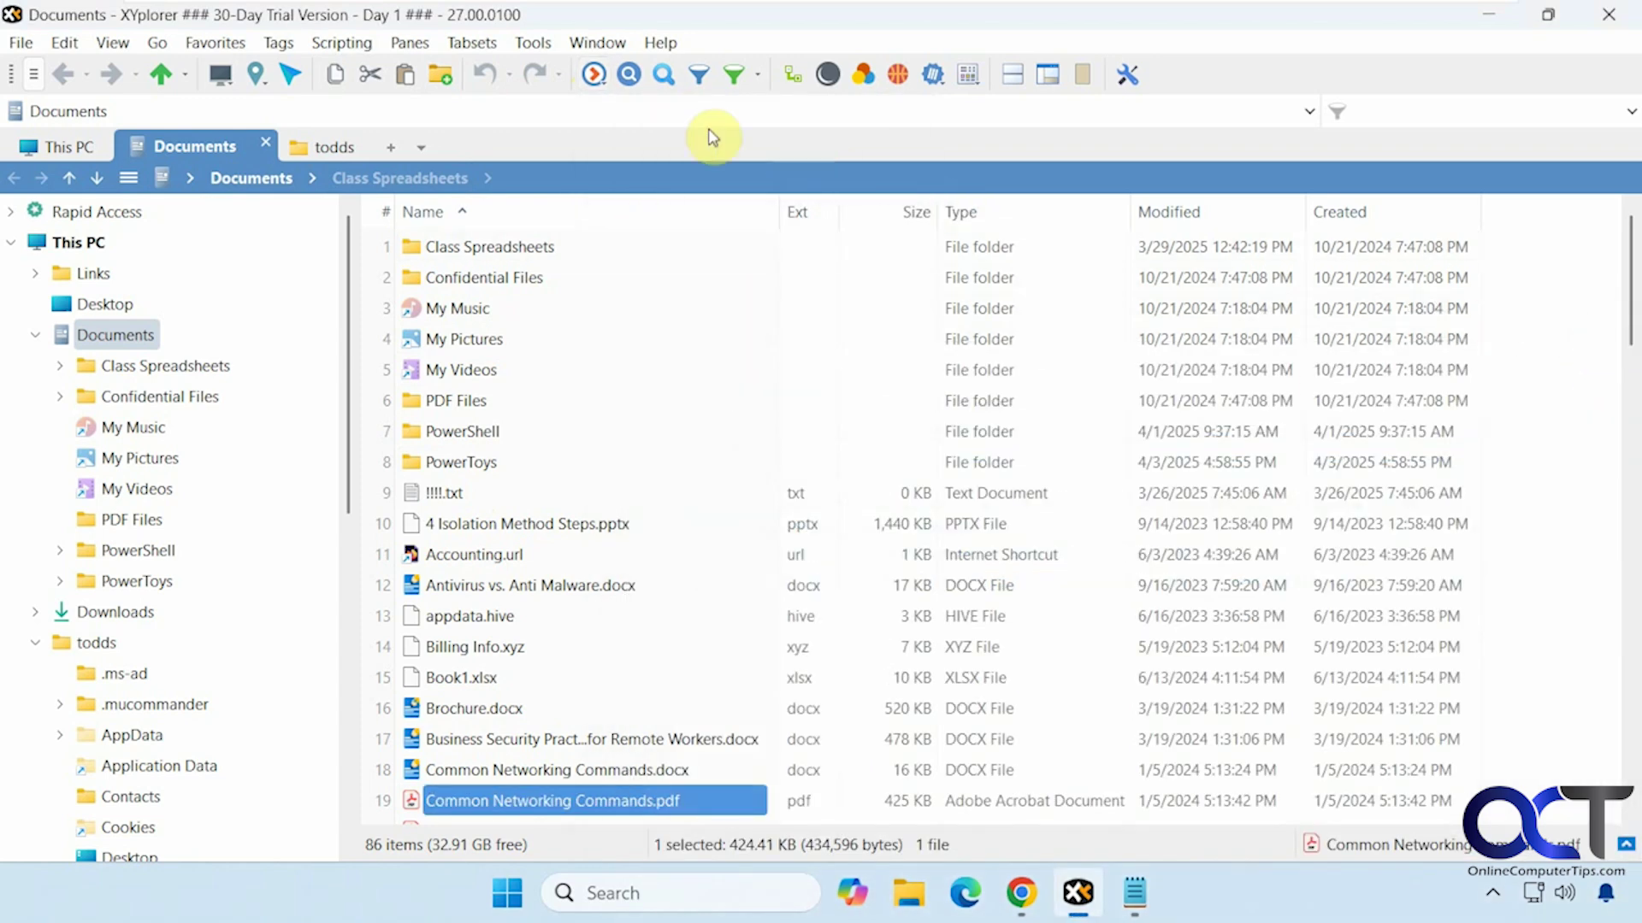
Open the Find Files panel and check the search Mode dropdown, keeping Standard
click(630, 76)
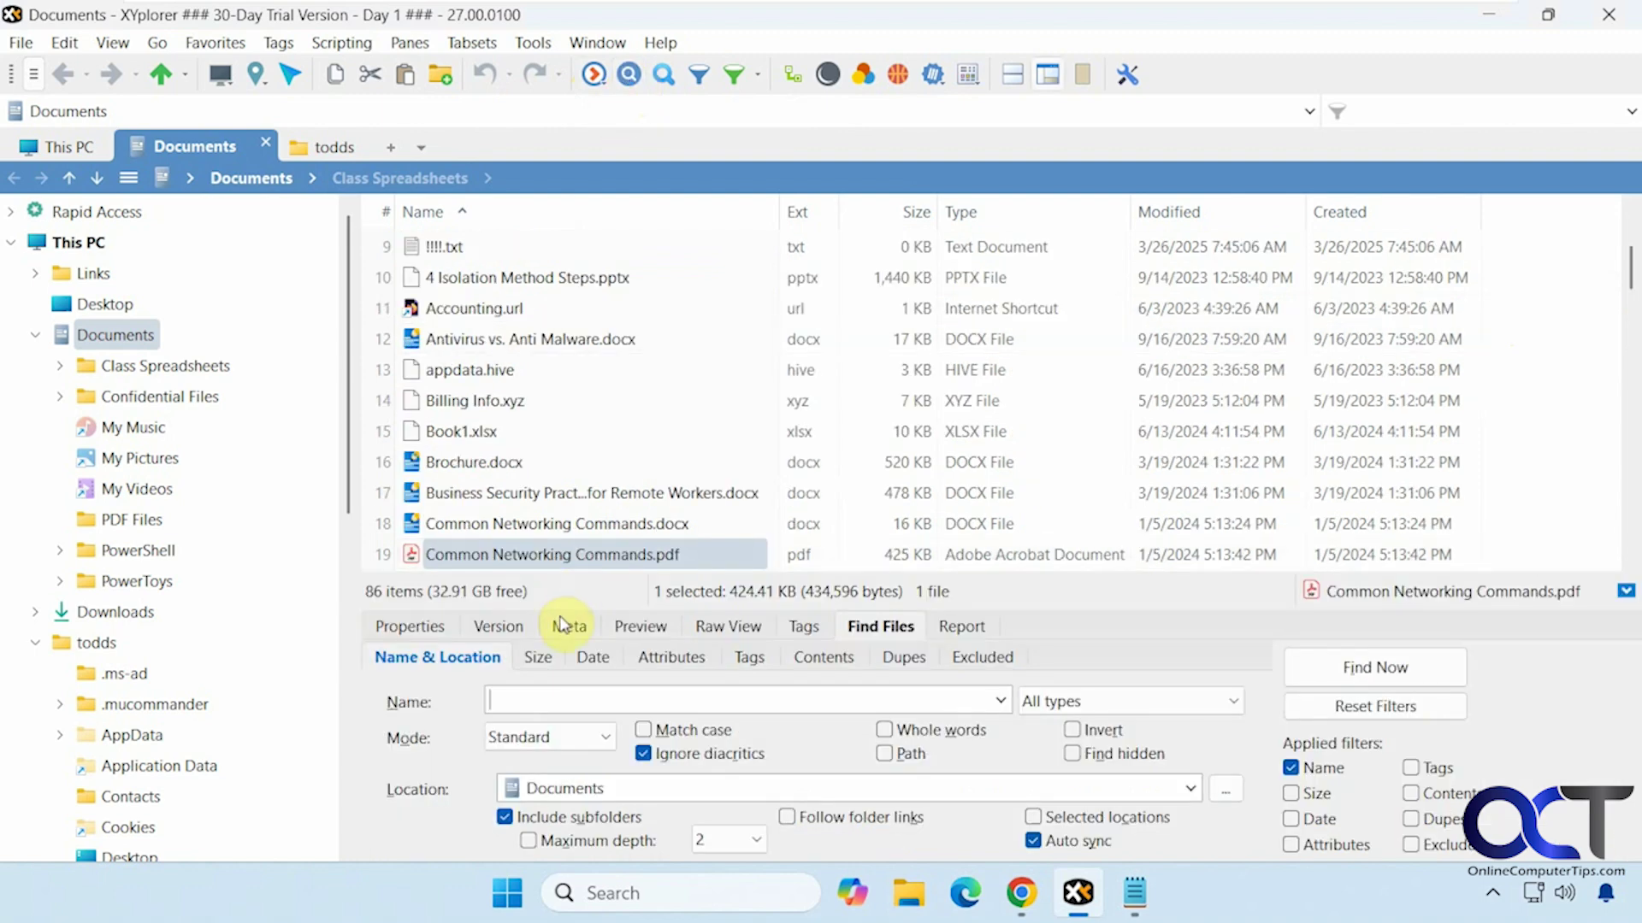
click(606, 737)
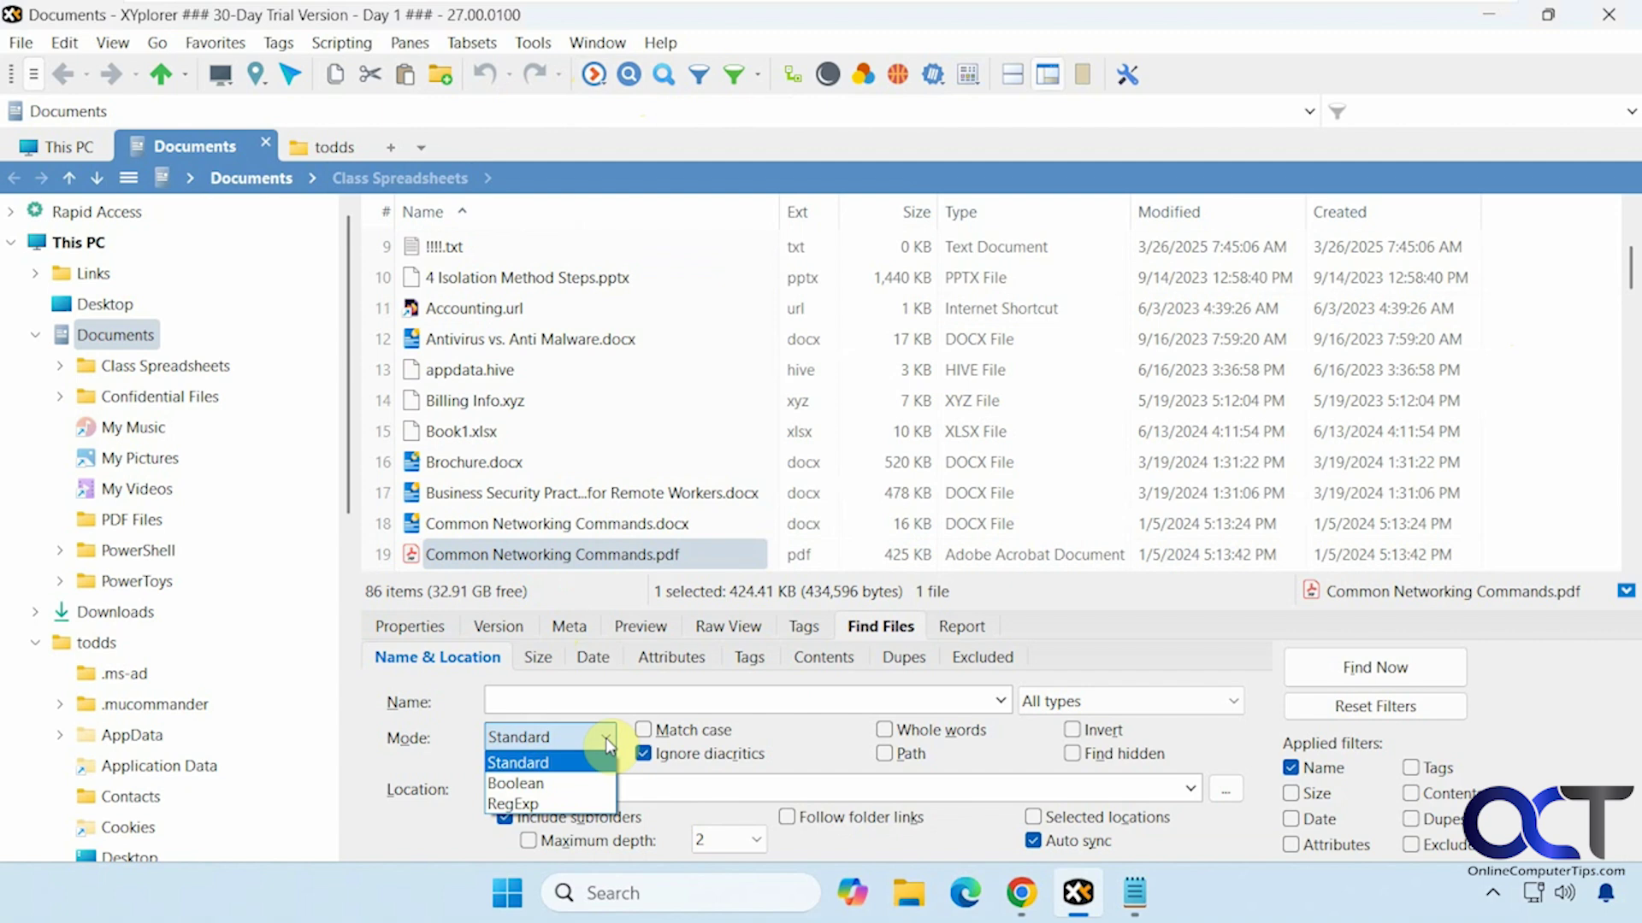
click(605, 737)
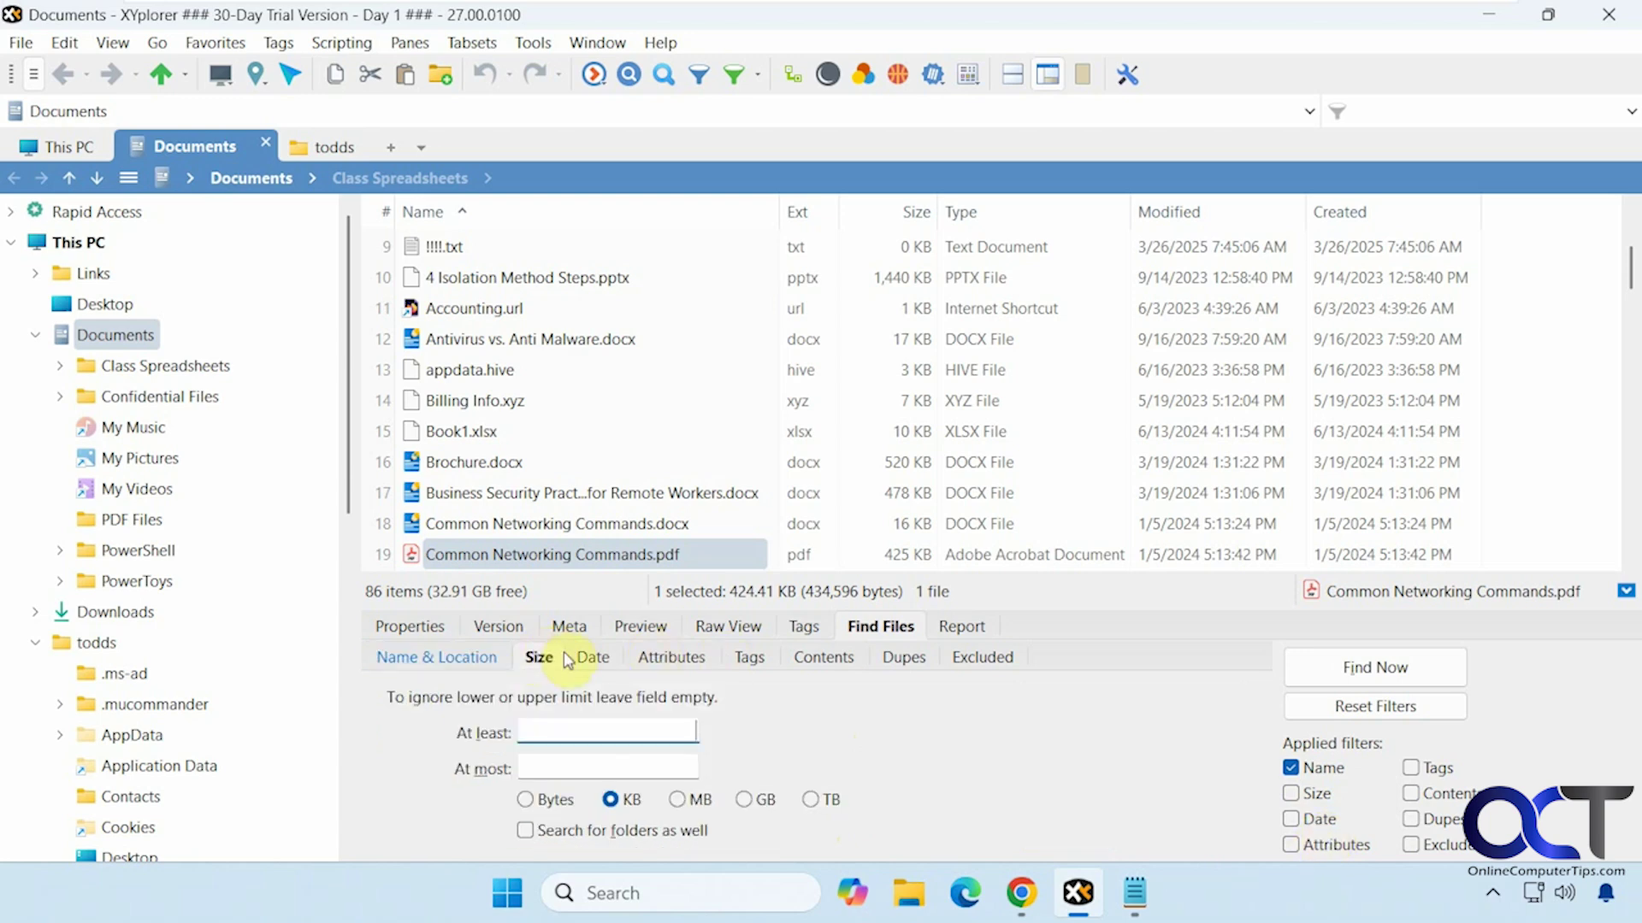
Browse the Date, Attributes, Tags, Contents, Dupes and Excluded filters, then view the PDF's properties
click(588, 658)
click(657, 660)
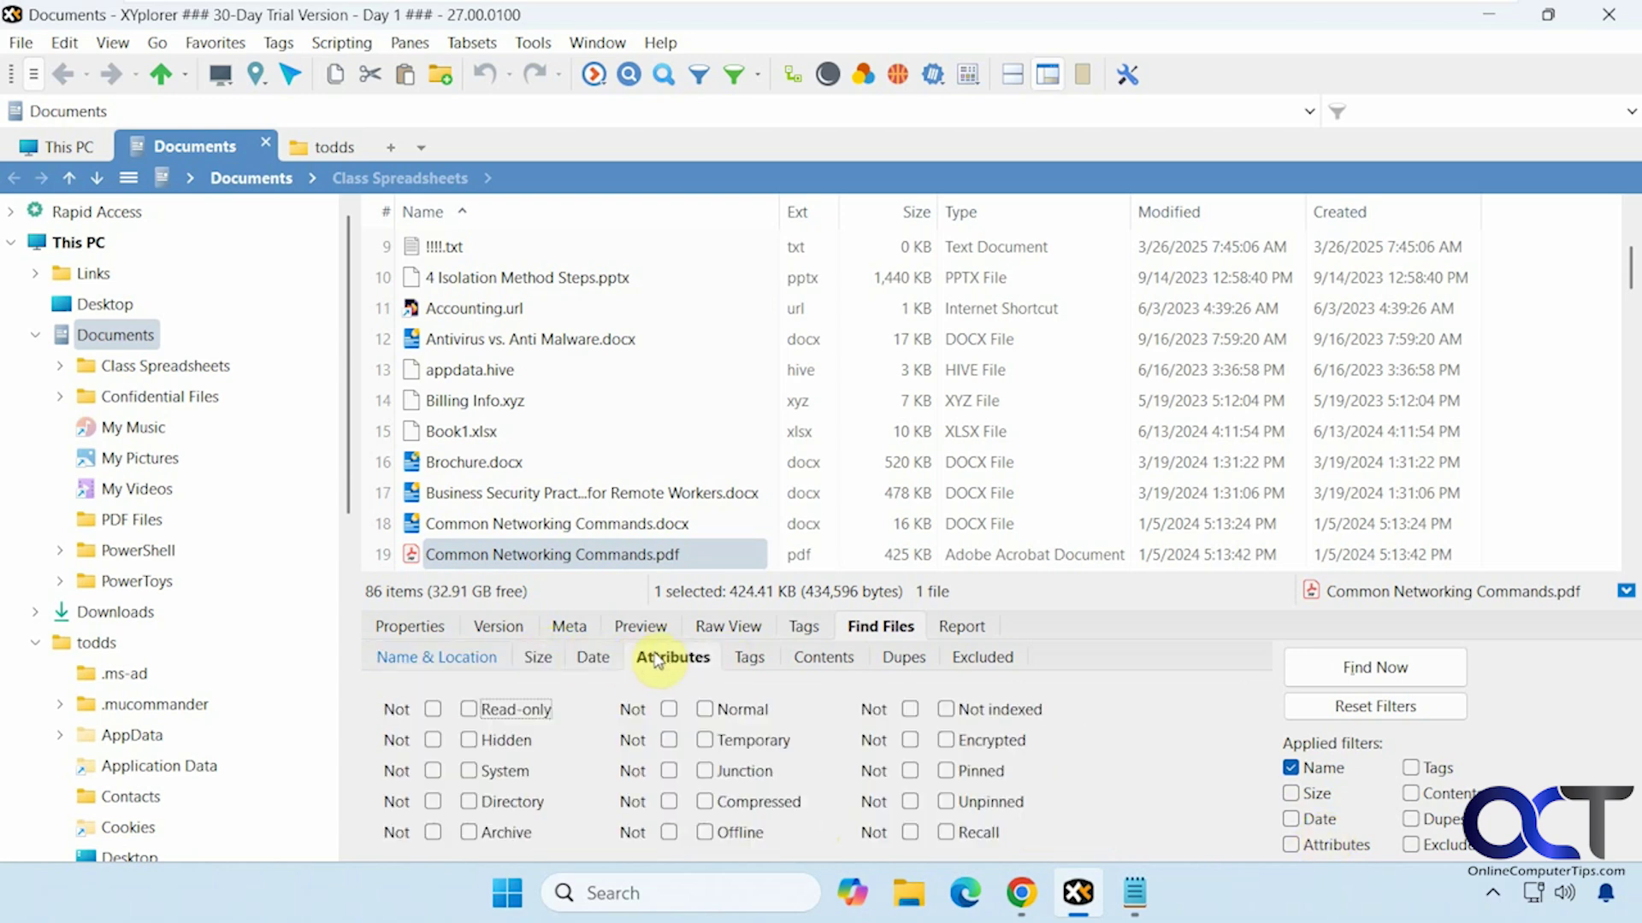
click(732, 660)
click(823, 658)
click(889, 664)
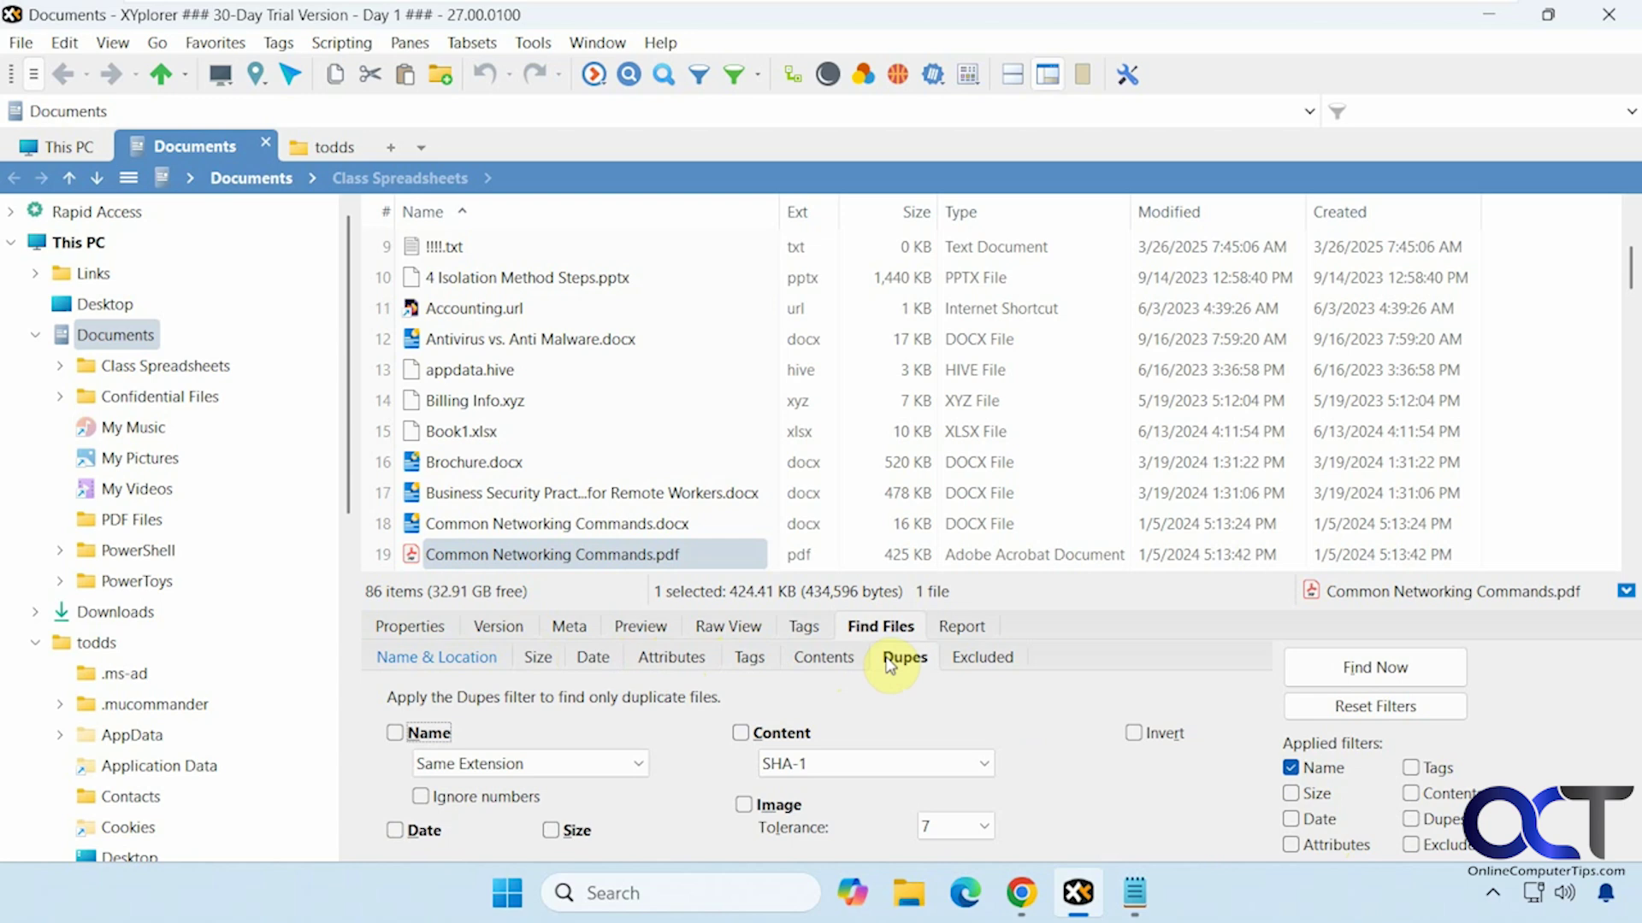
click(947, 664)
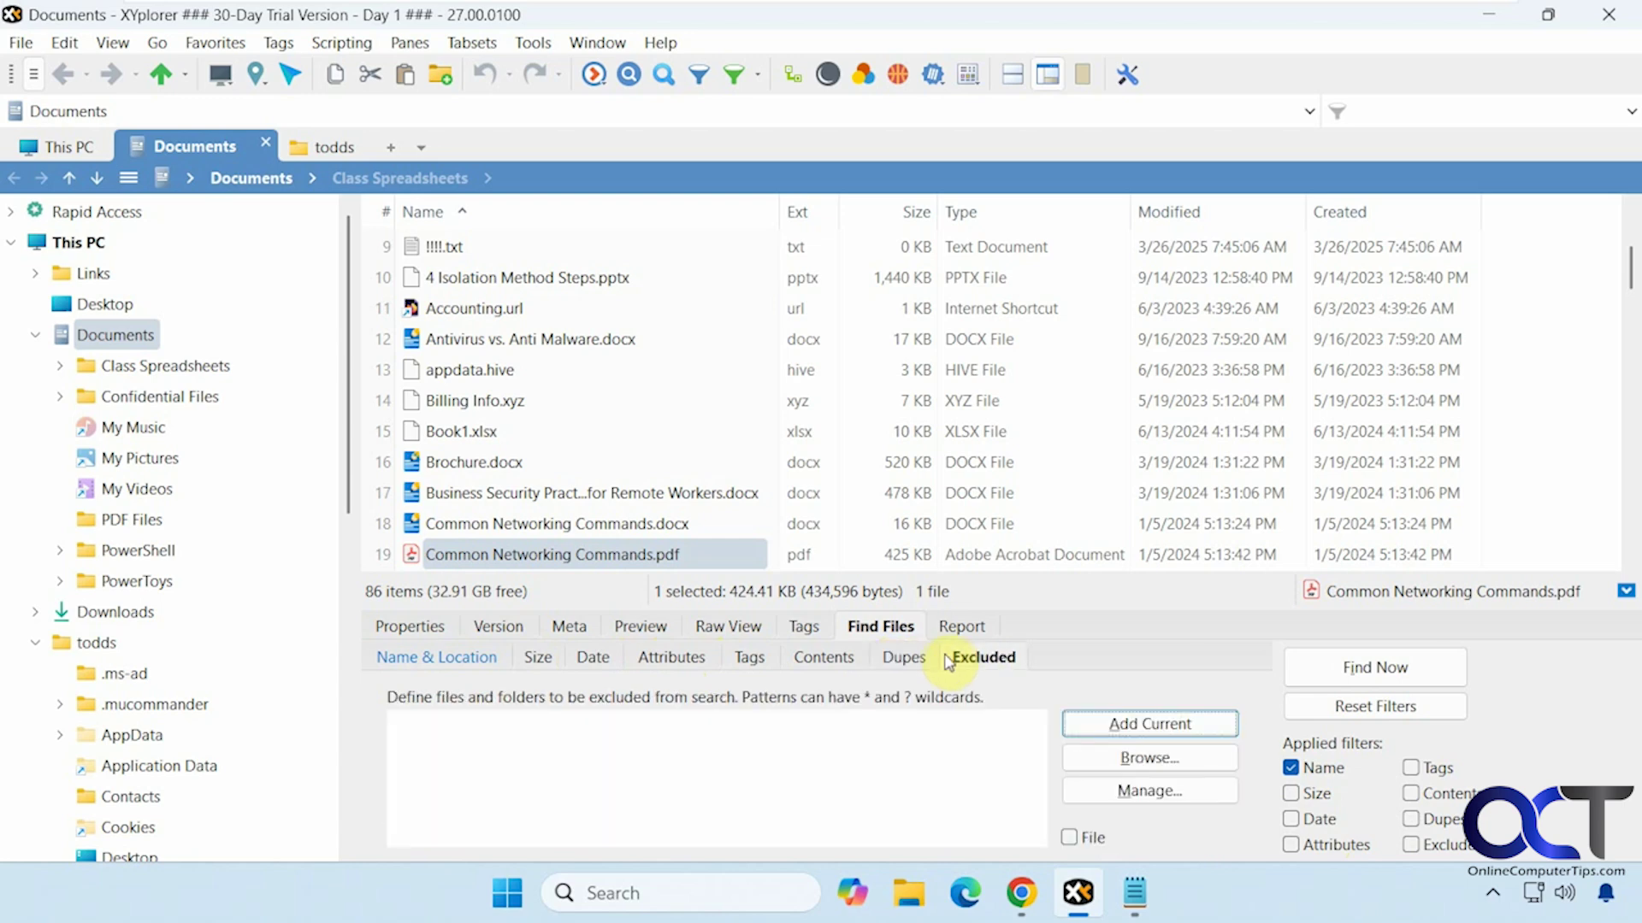
click(411, 627)
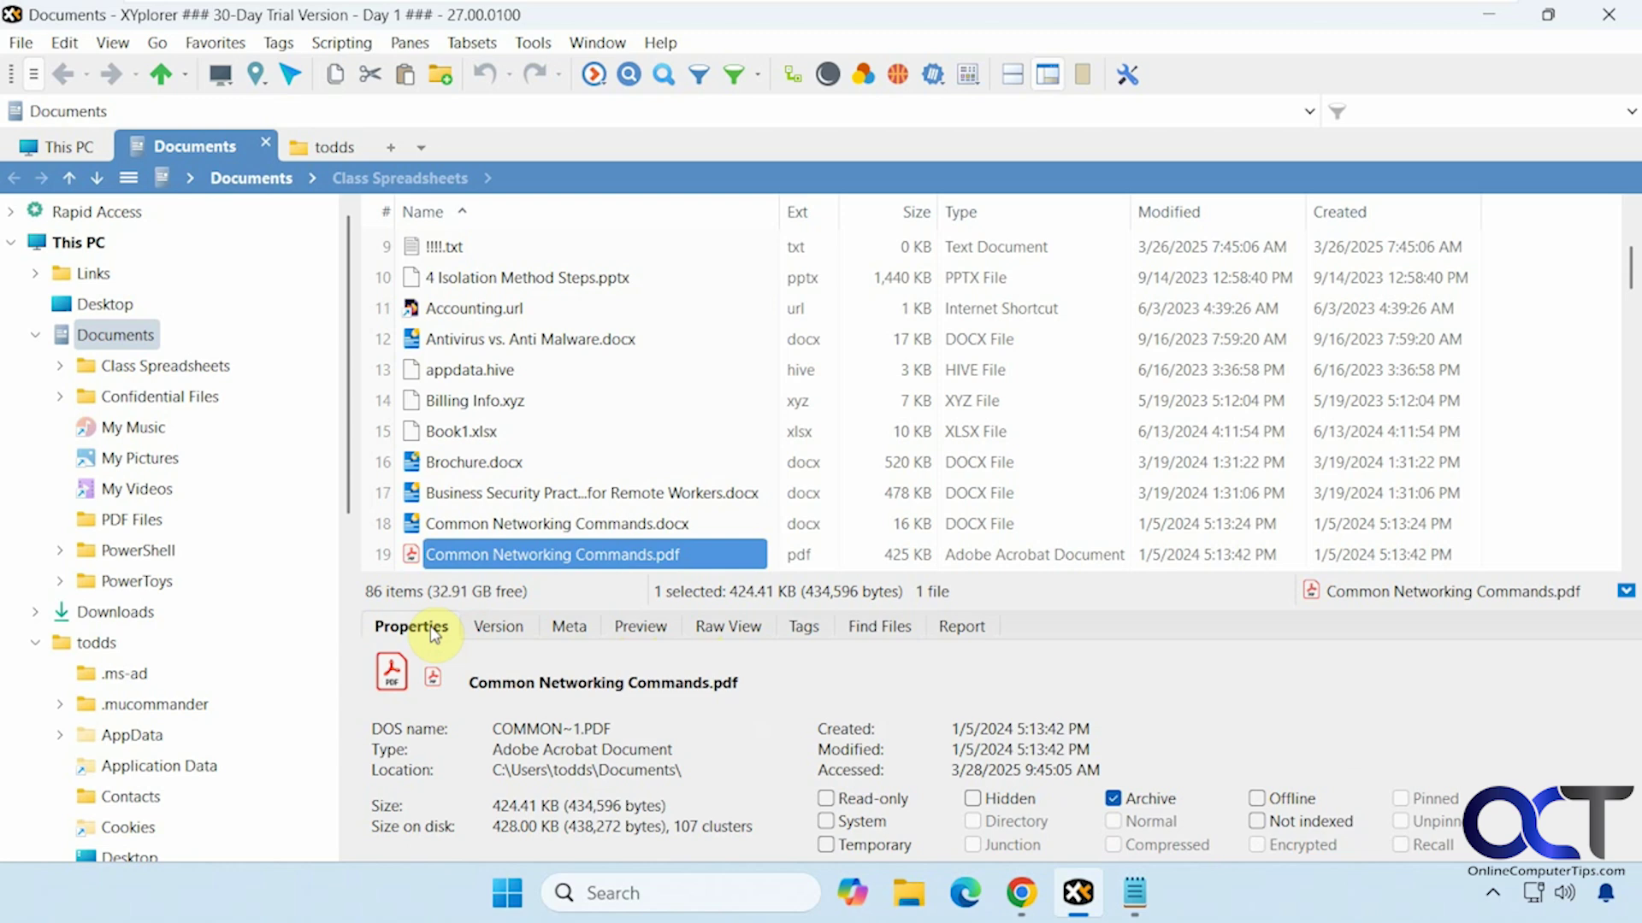
Check the PDF's Version, Meta and Preview tabs, then select Hotel.jpg to preview it
click(489, 632)
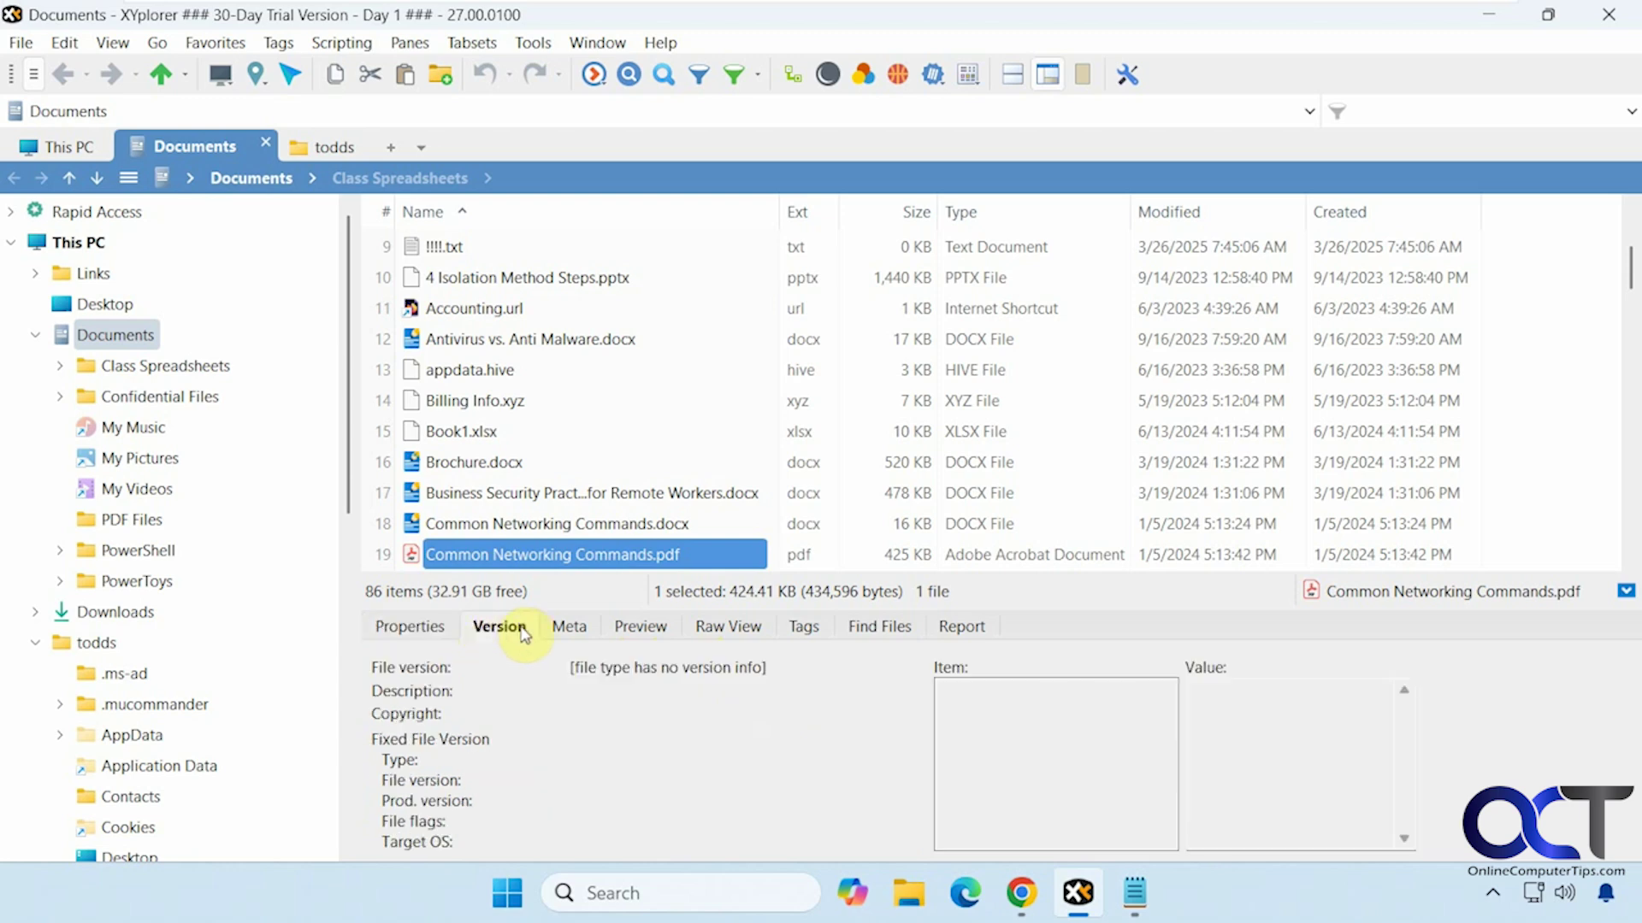
click(569, 628)
click(641, 629)
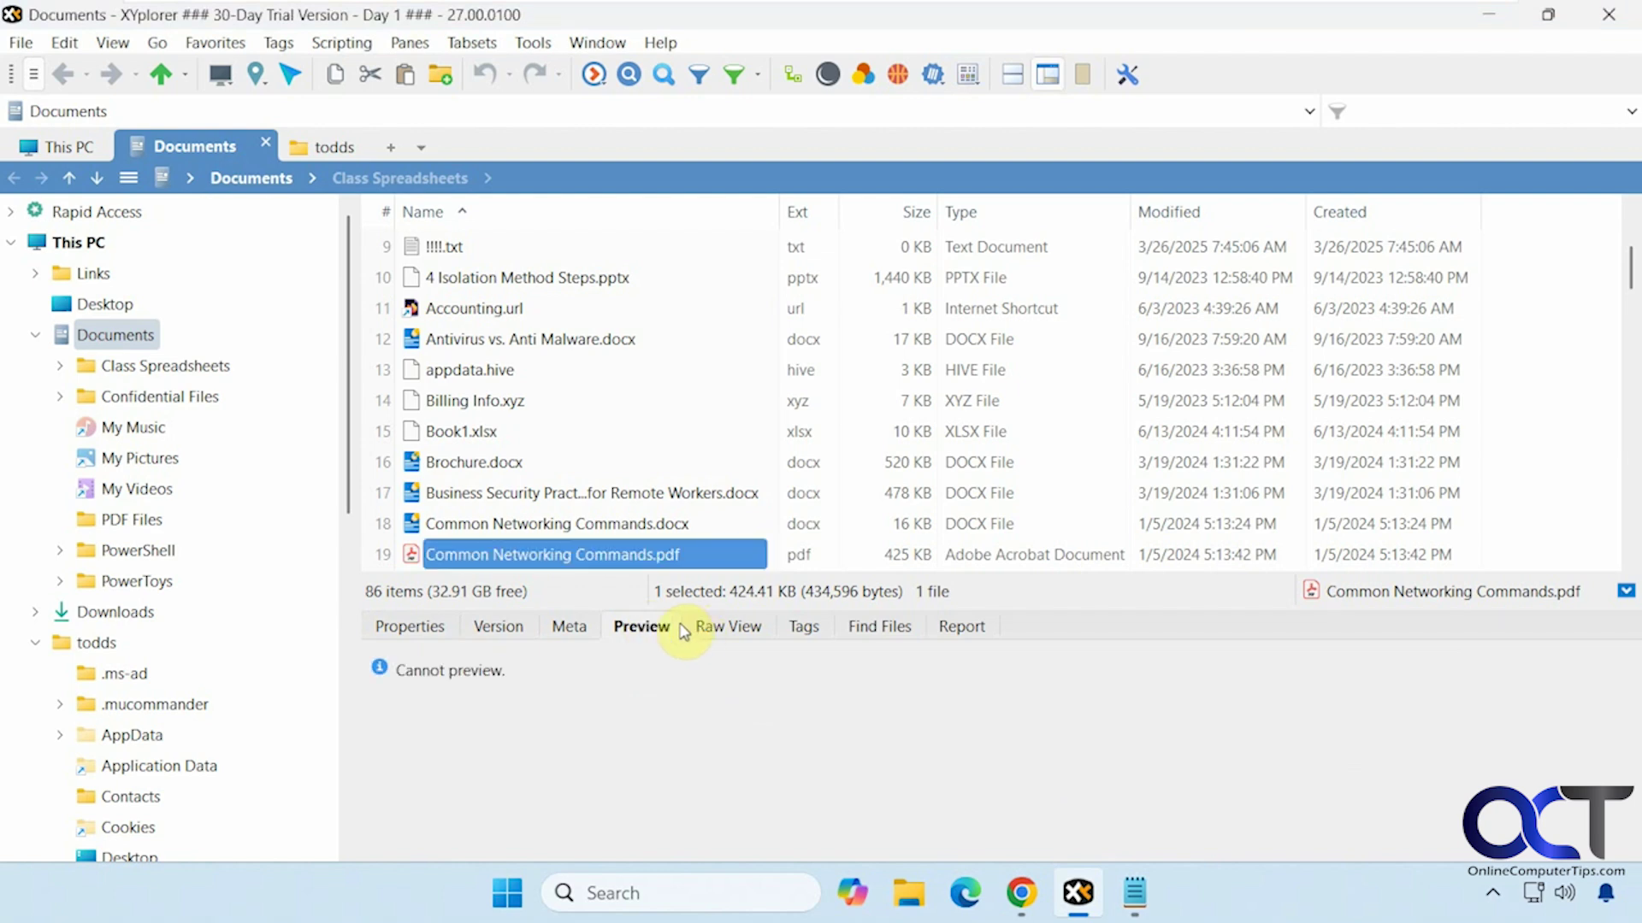
scroll(667, 480, down, 3)
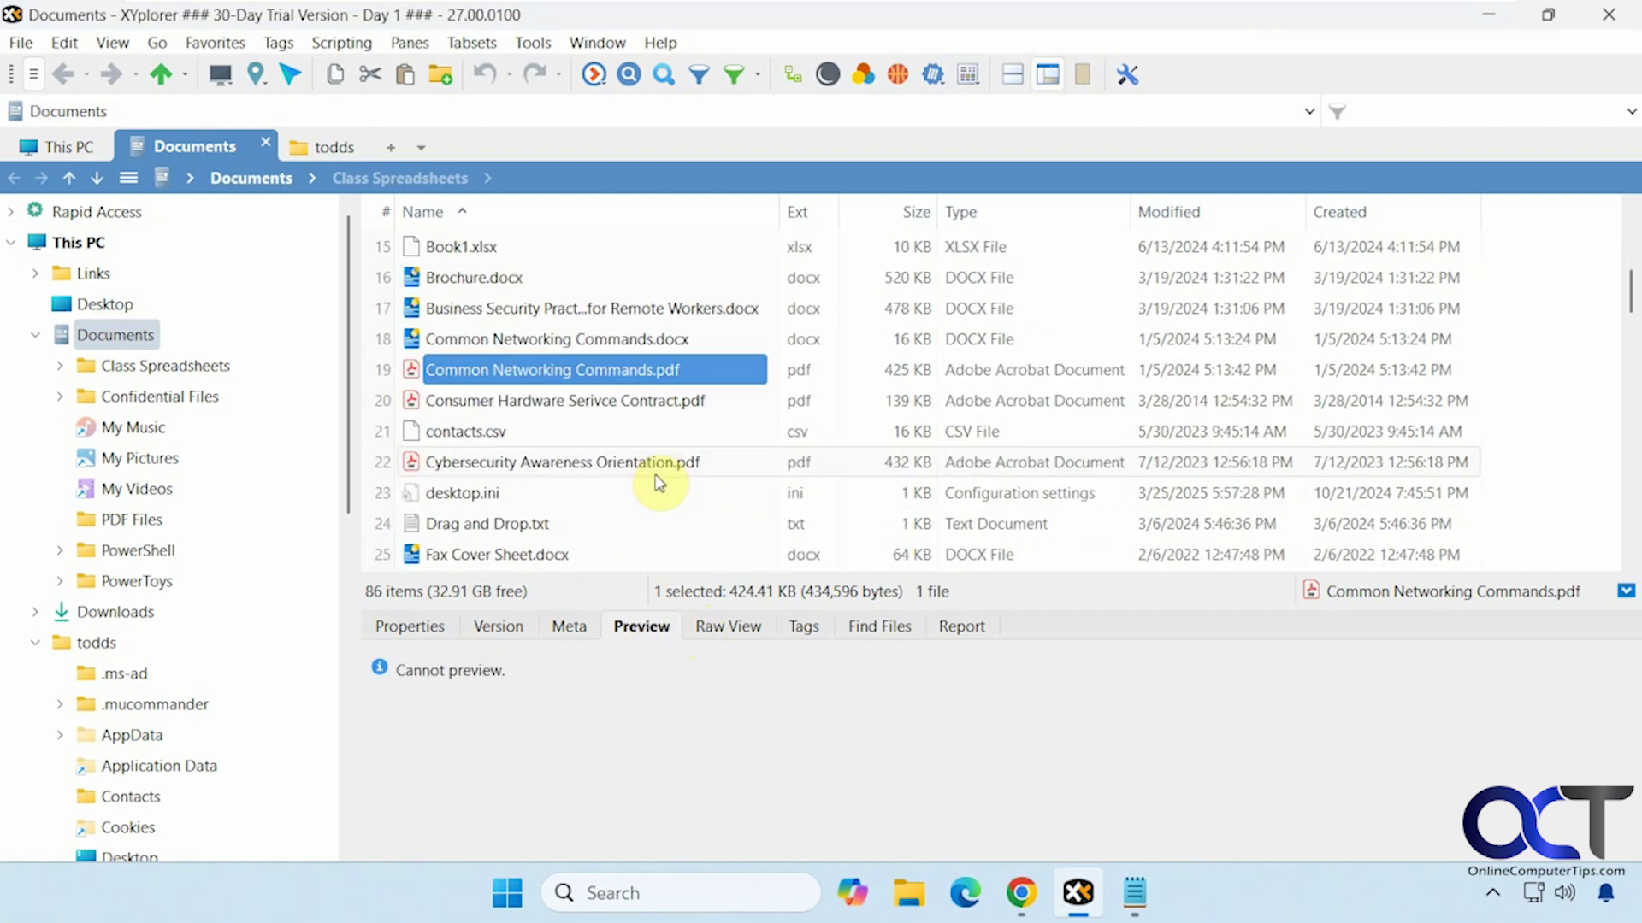
scroll(656, 481, down, 1)
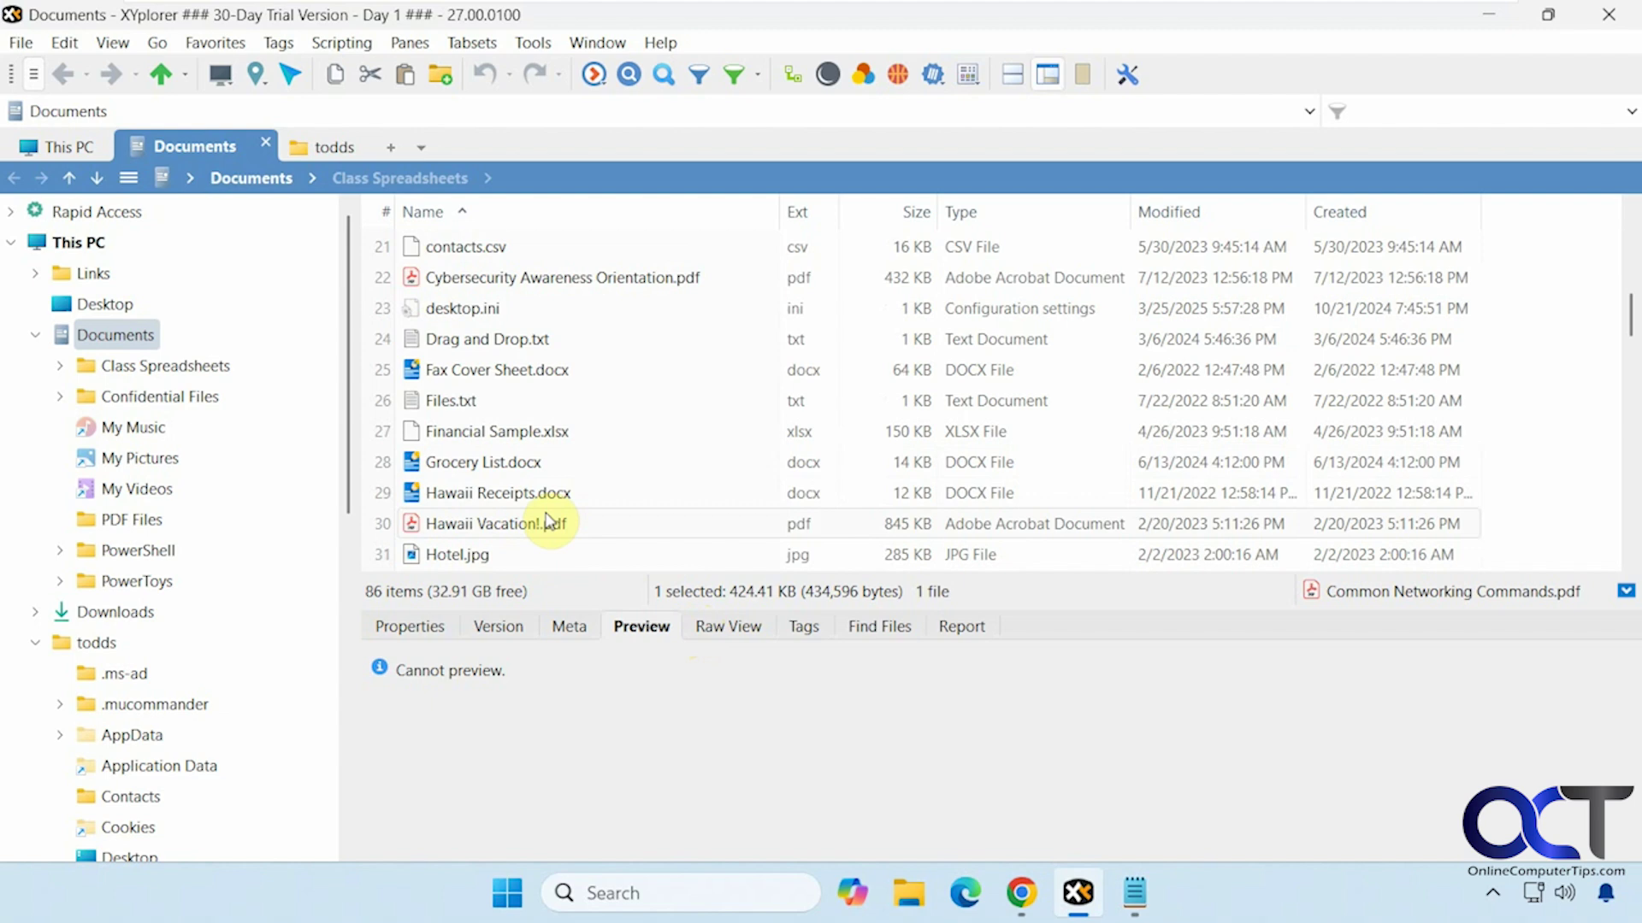
click(469, 554)
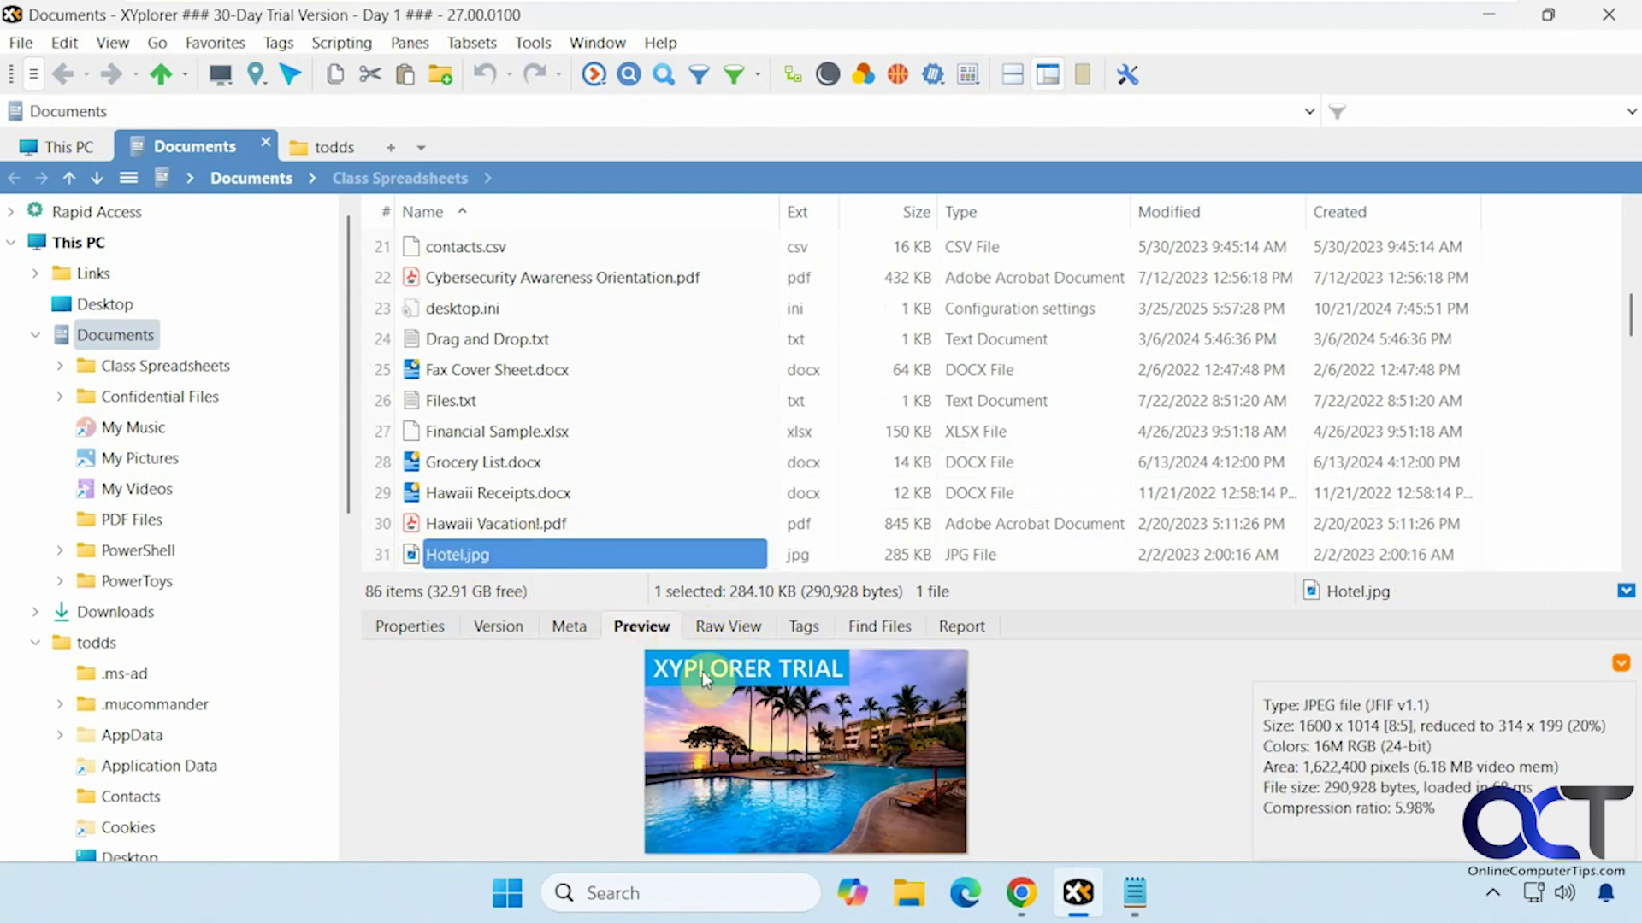
Look at Hotel.jpg's Raw View, Tags, Find Files and Report tabs, then hide the info panel
click(716, 632)
click(803, 627)
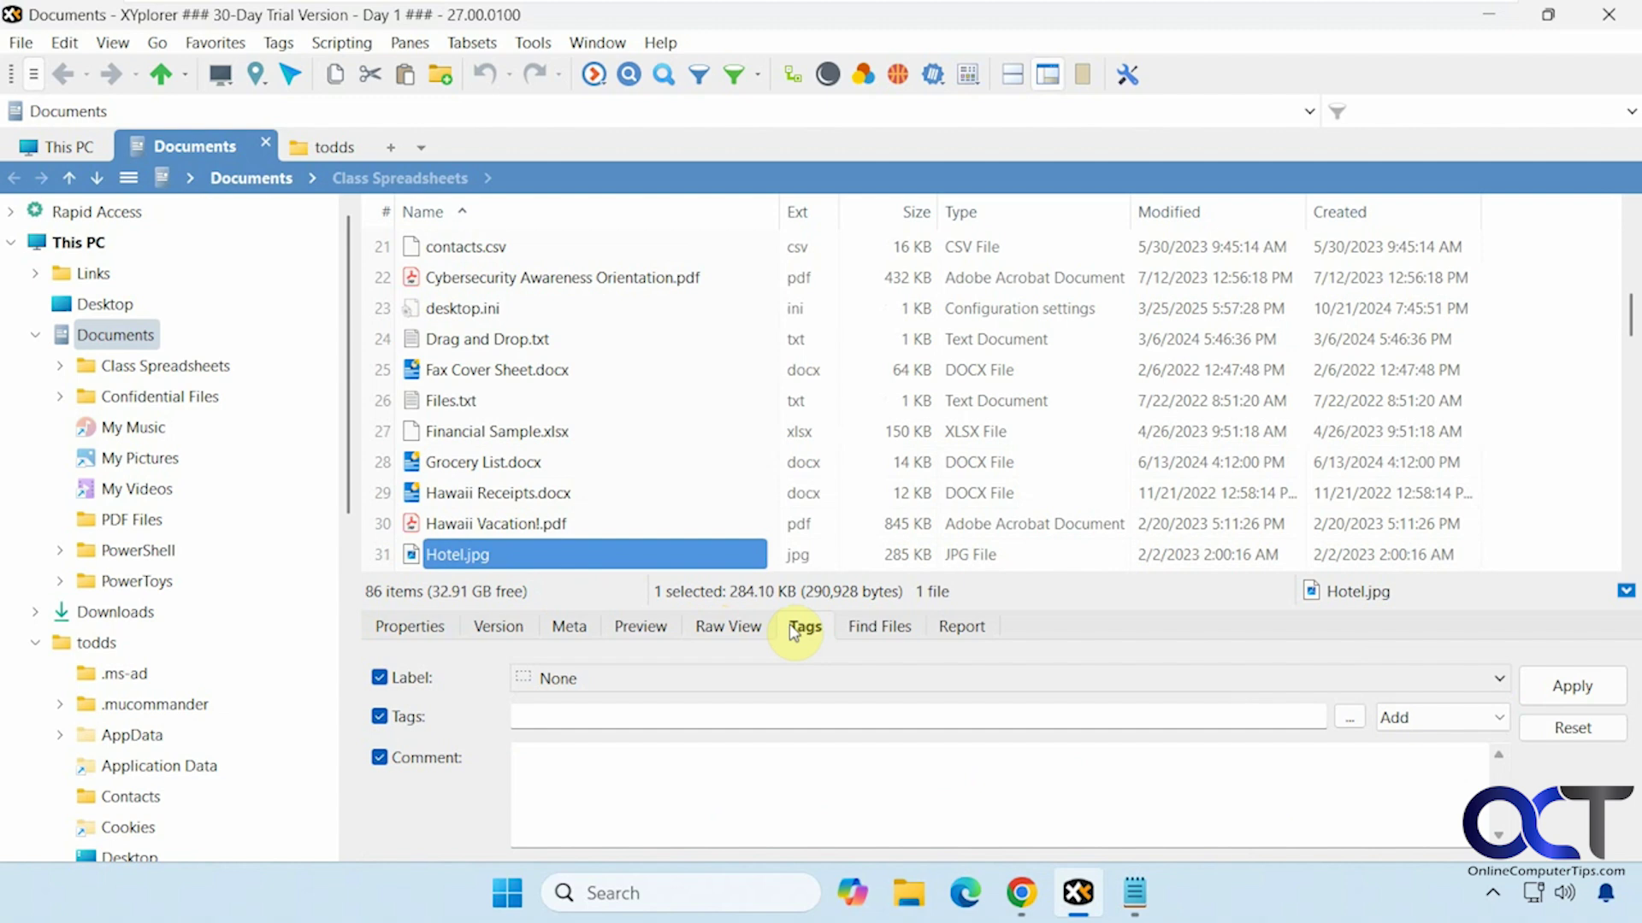
click(881, 626)
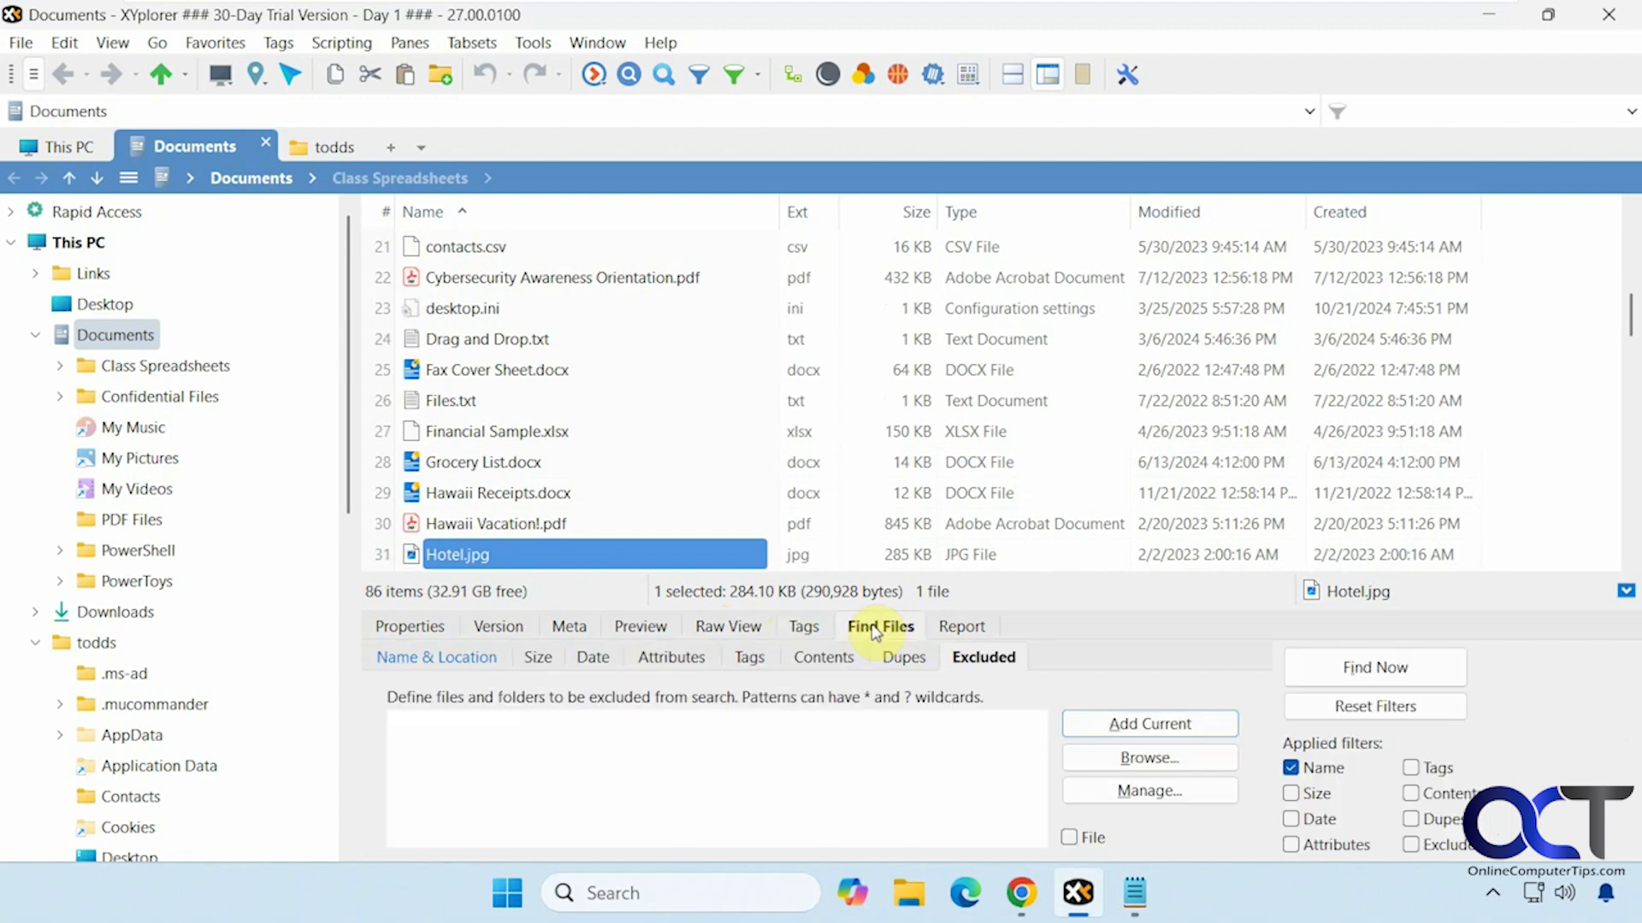
click(963, 629)
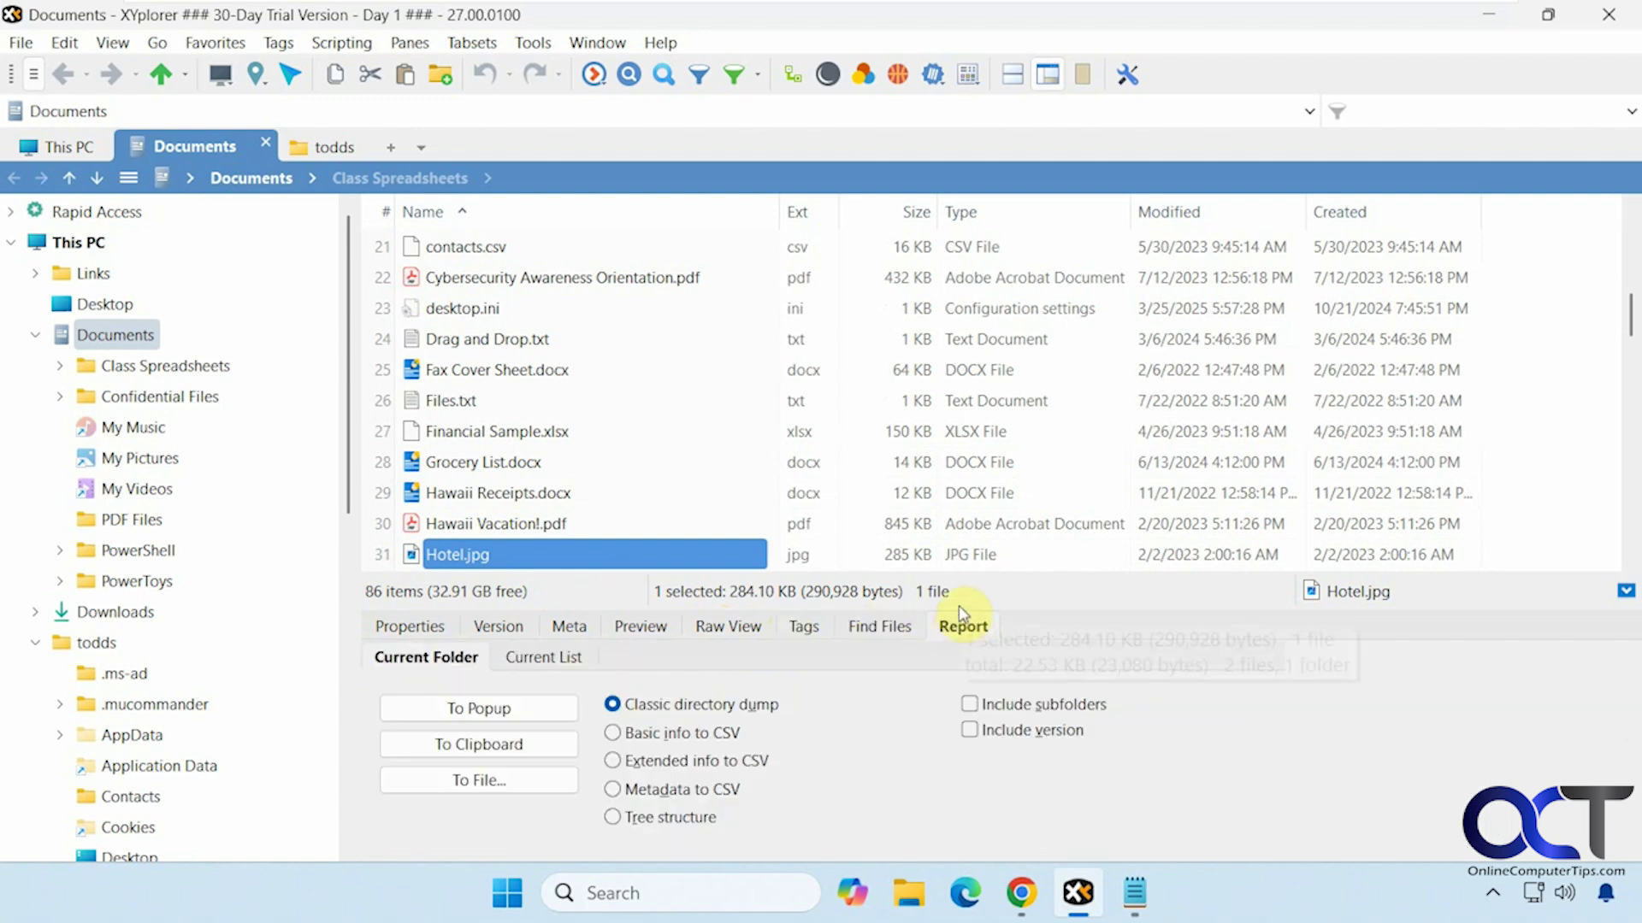
click(1629, 599)
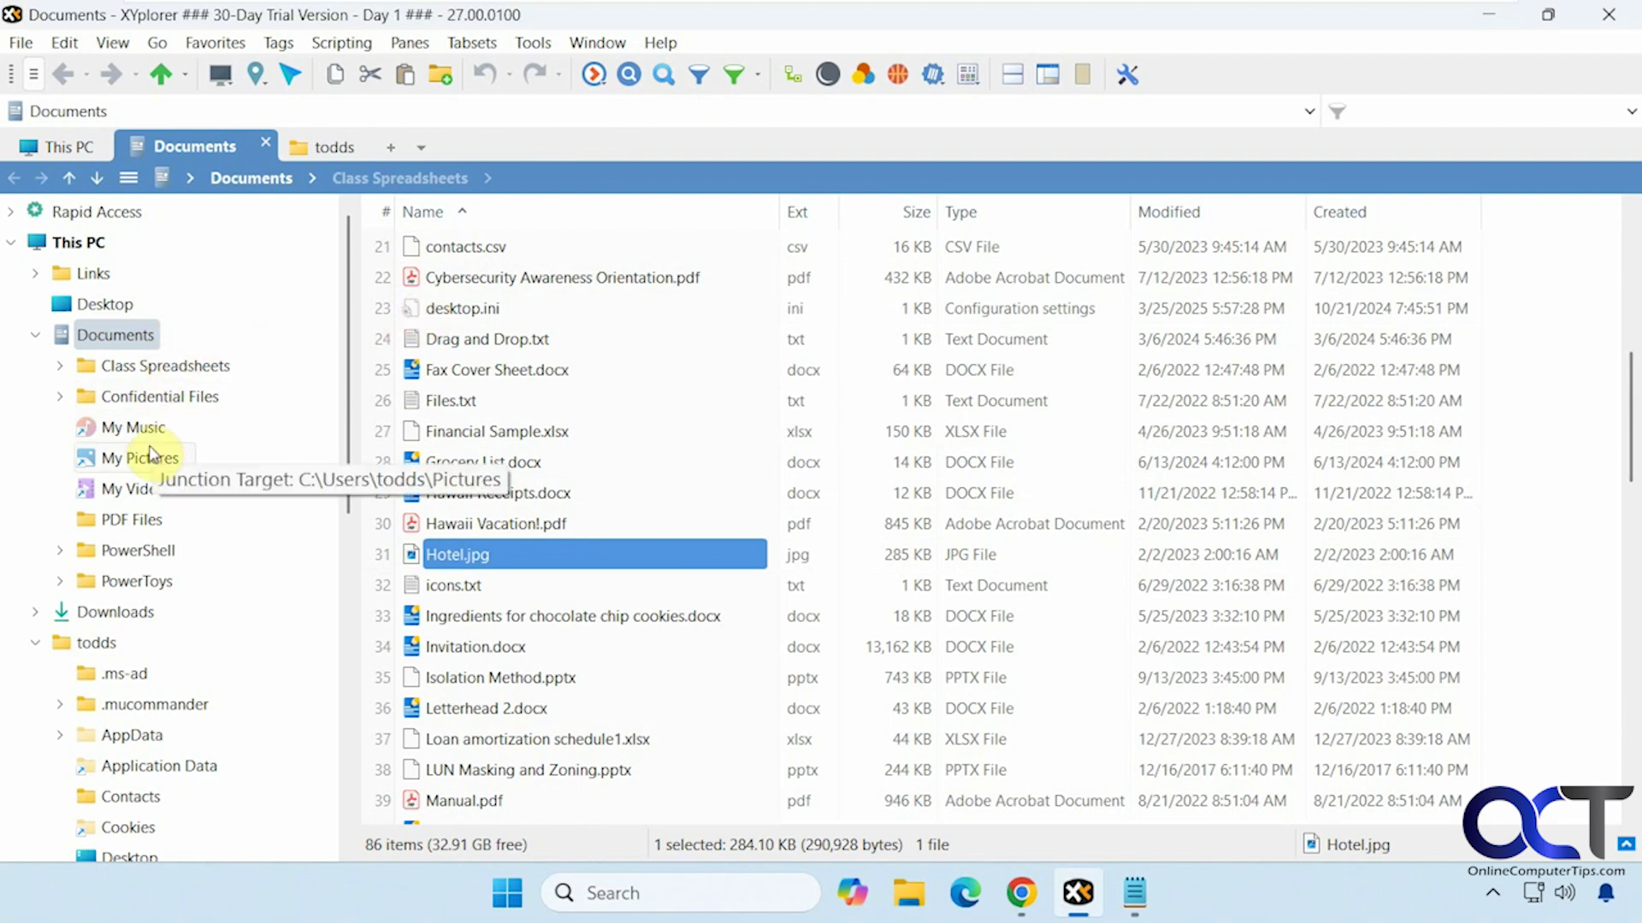
In Pictures, quick-search for 'Hawaii' (18 matches), then clear the results back to 57 items
scroll(149, 453, down, 4)
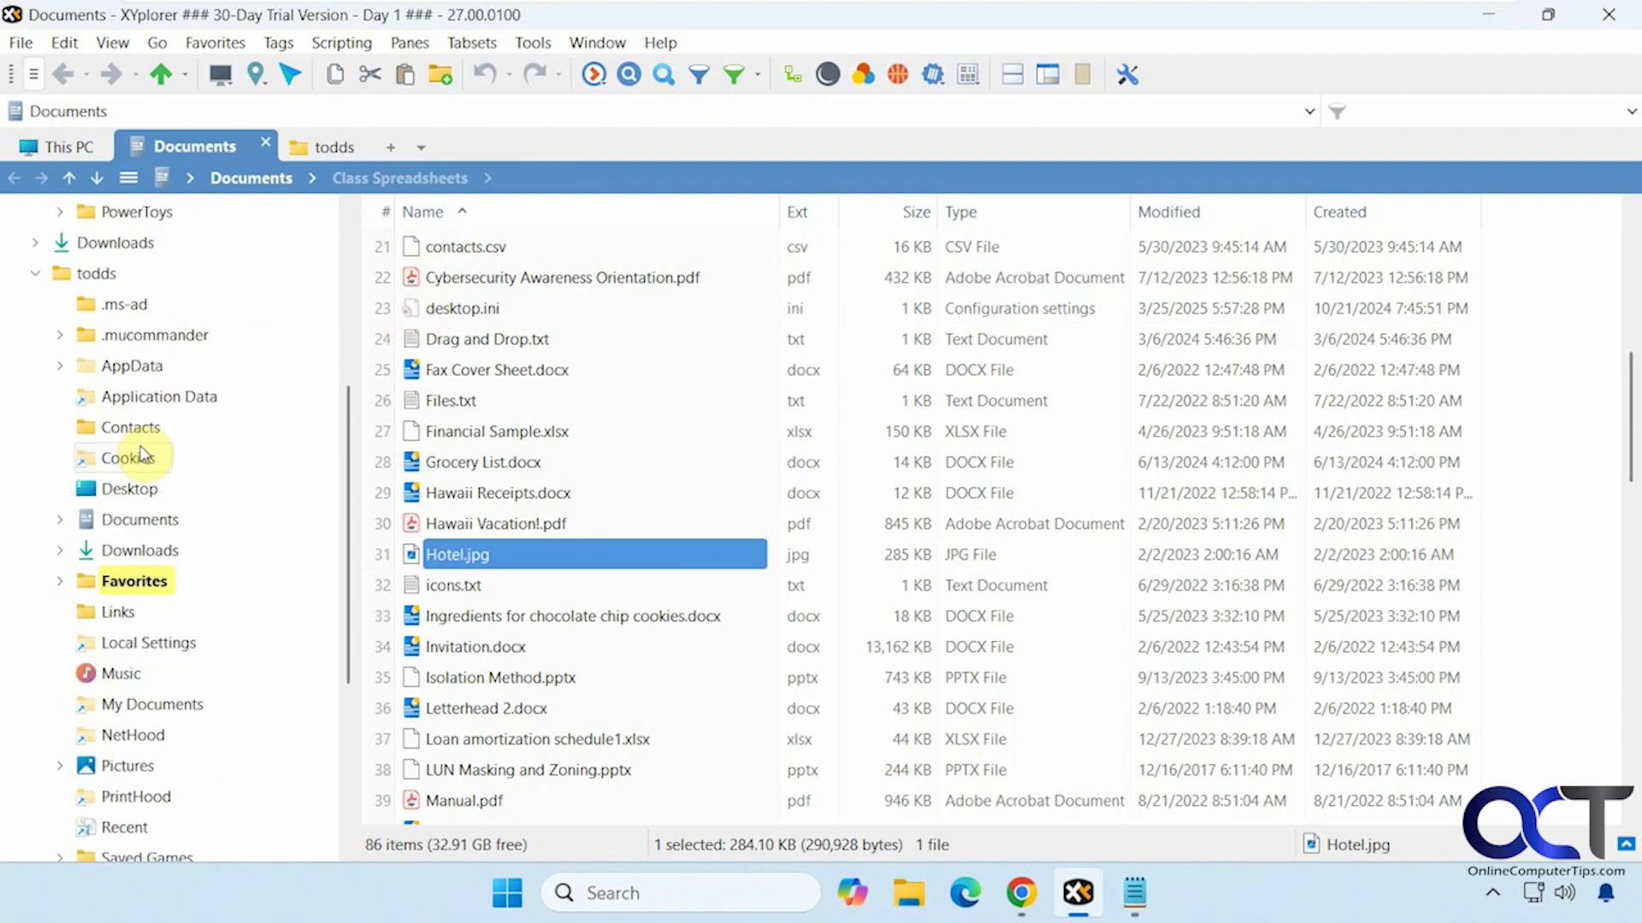
scroll(141, 453, down, 1)
click(128, 674)
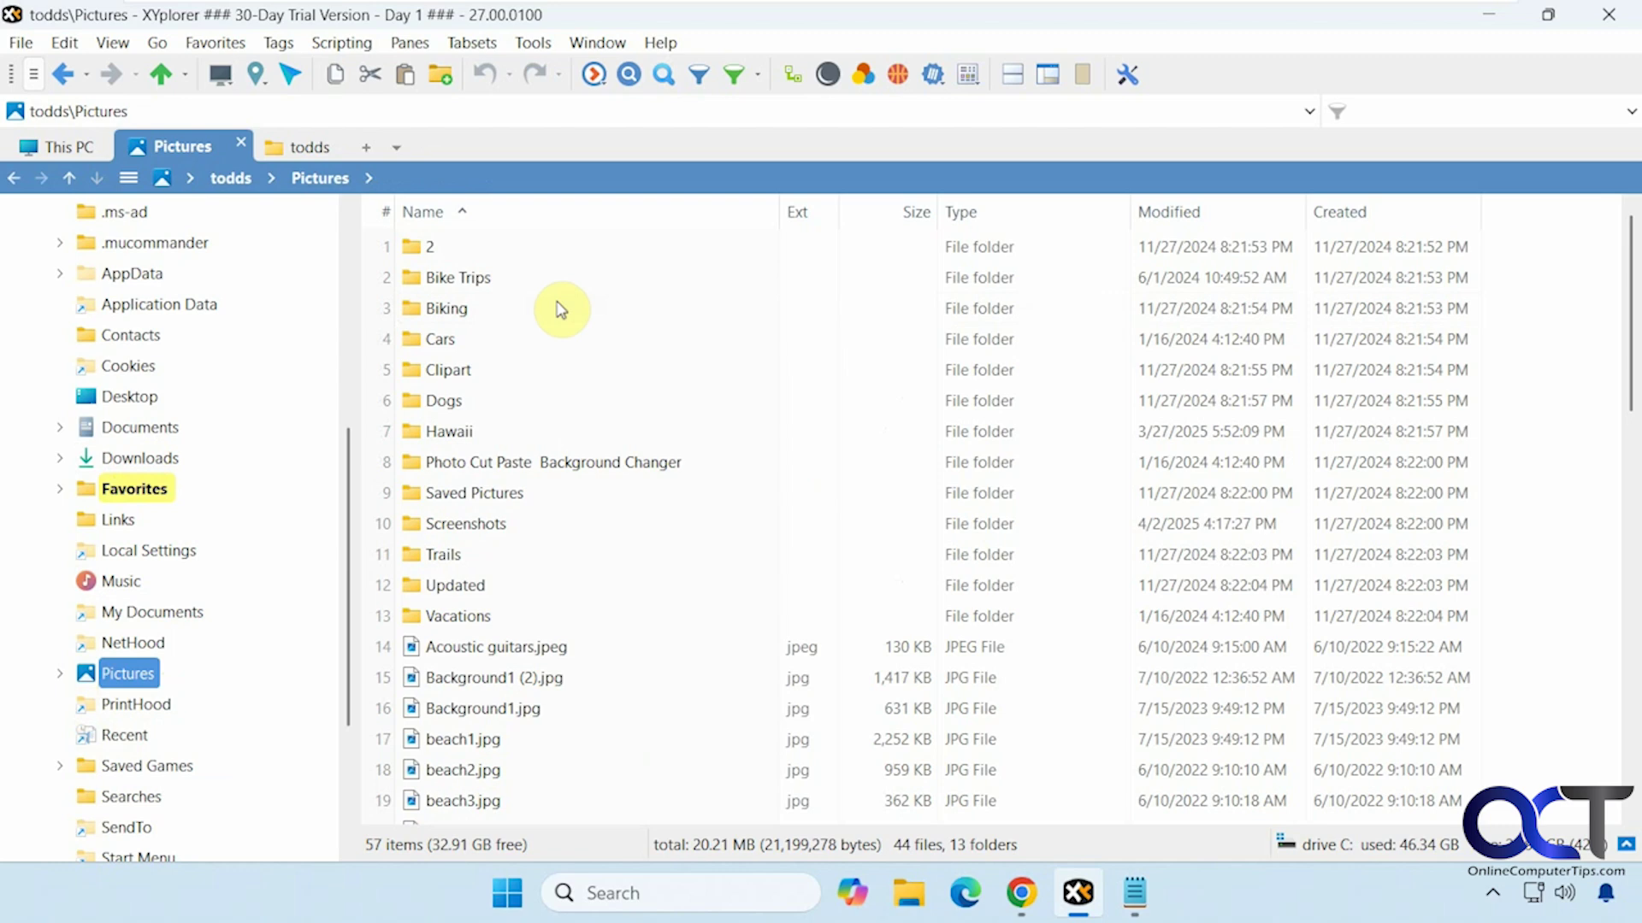
click(664, 76)
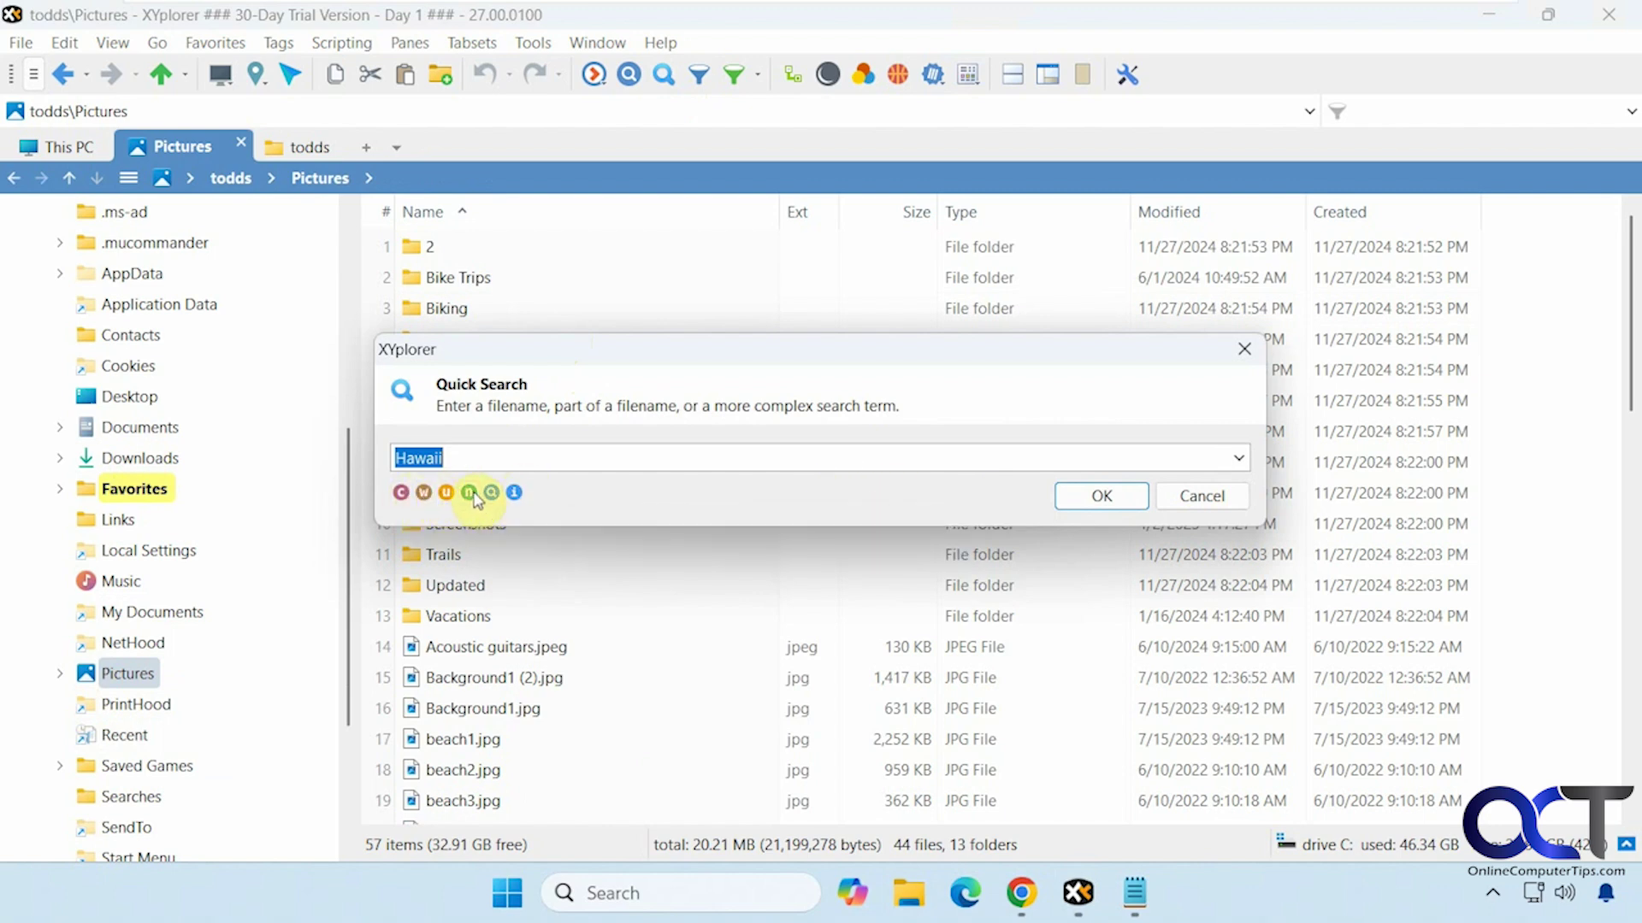
click(1071, 497)
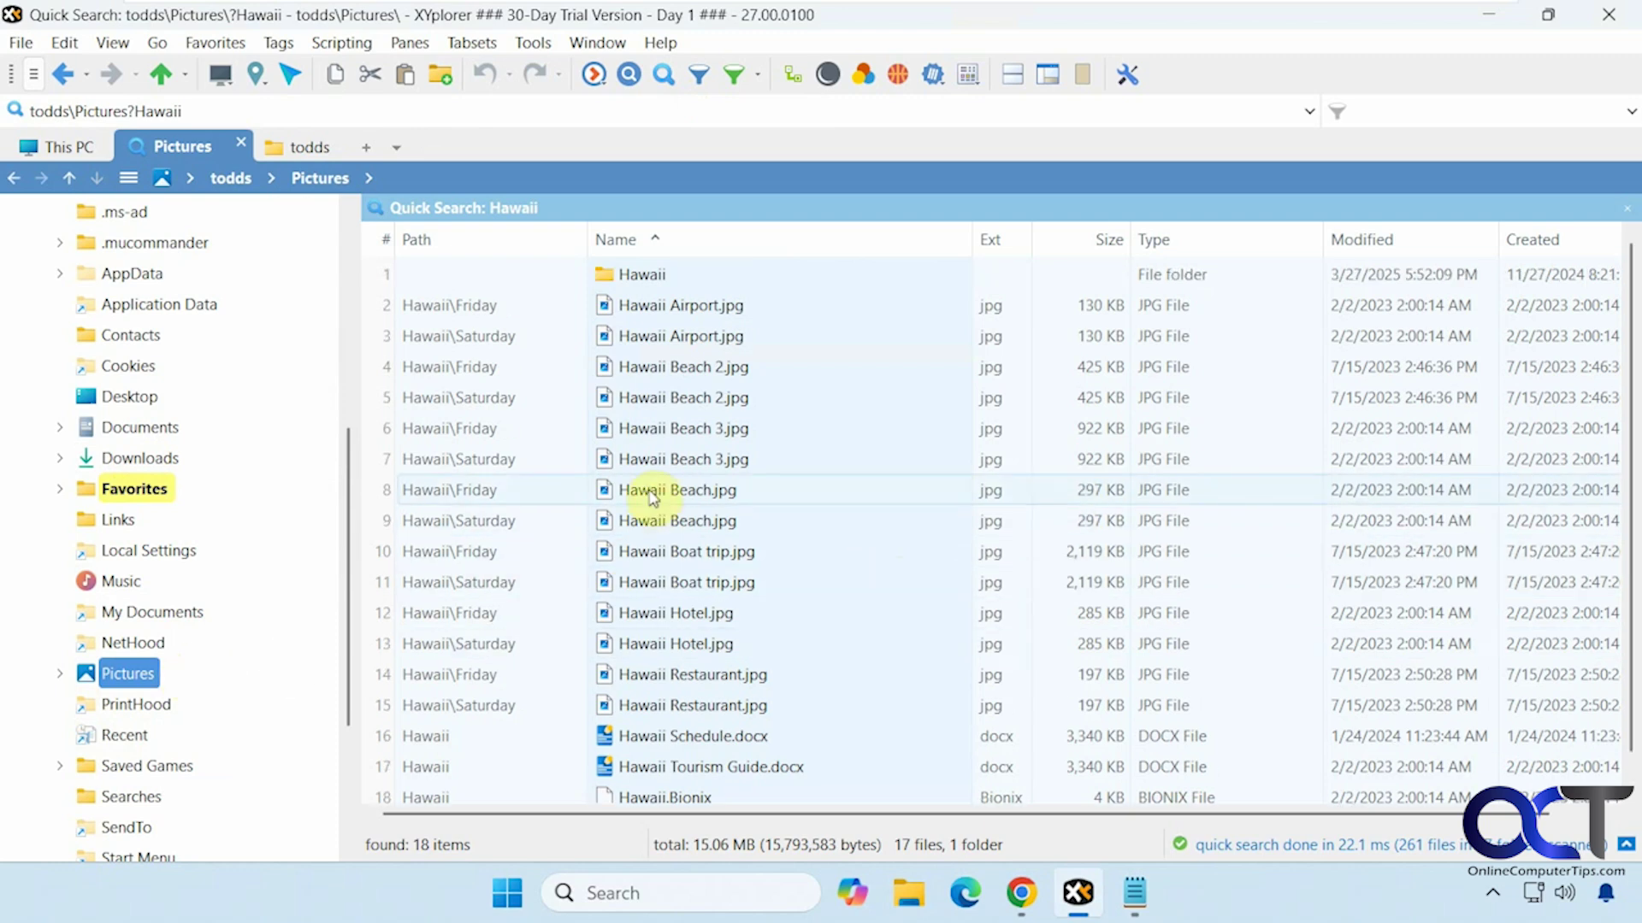
click(1627, 209)
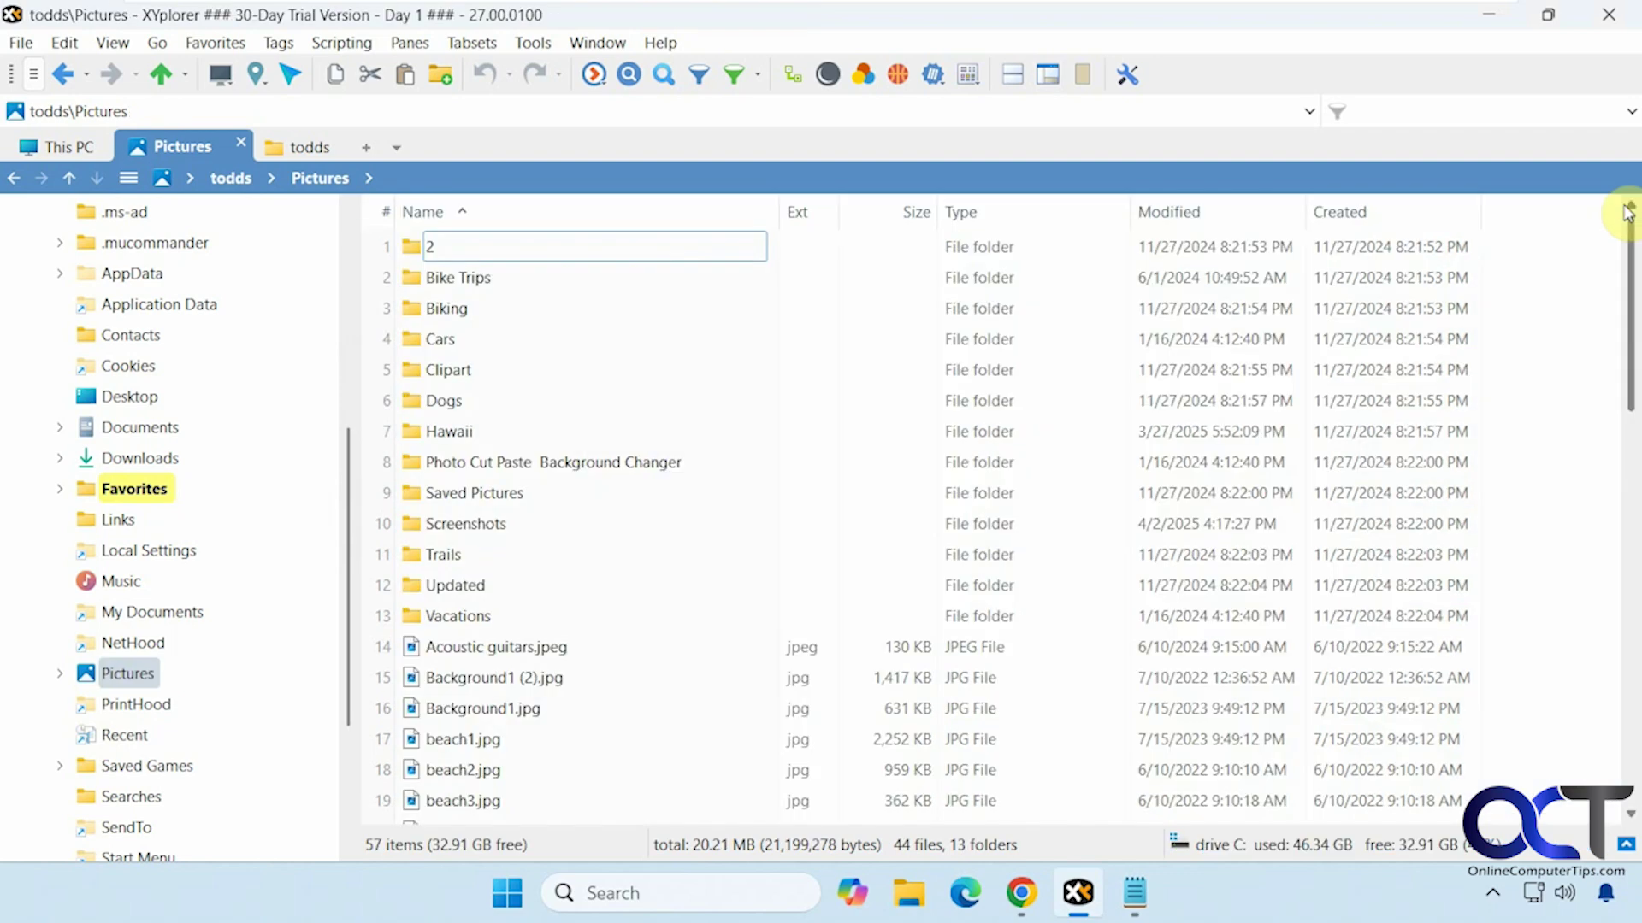
click(699, 77)
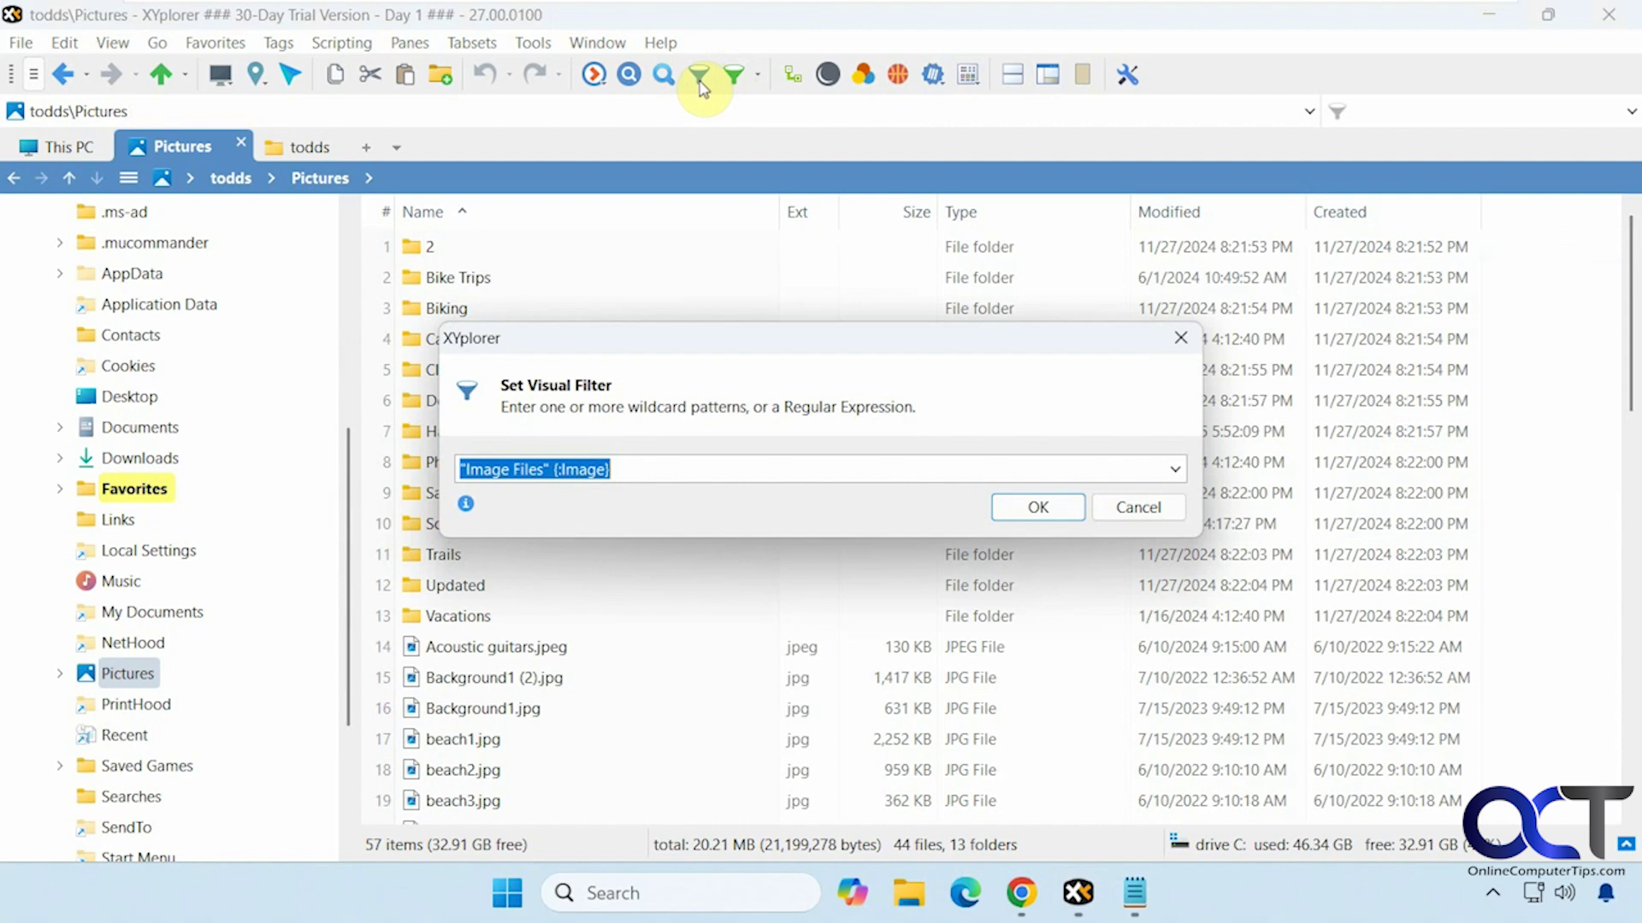
click(1049, 508)
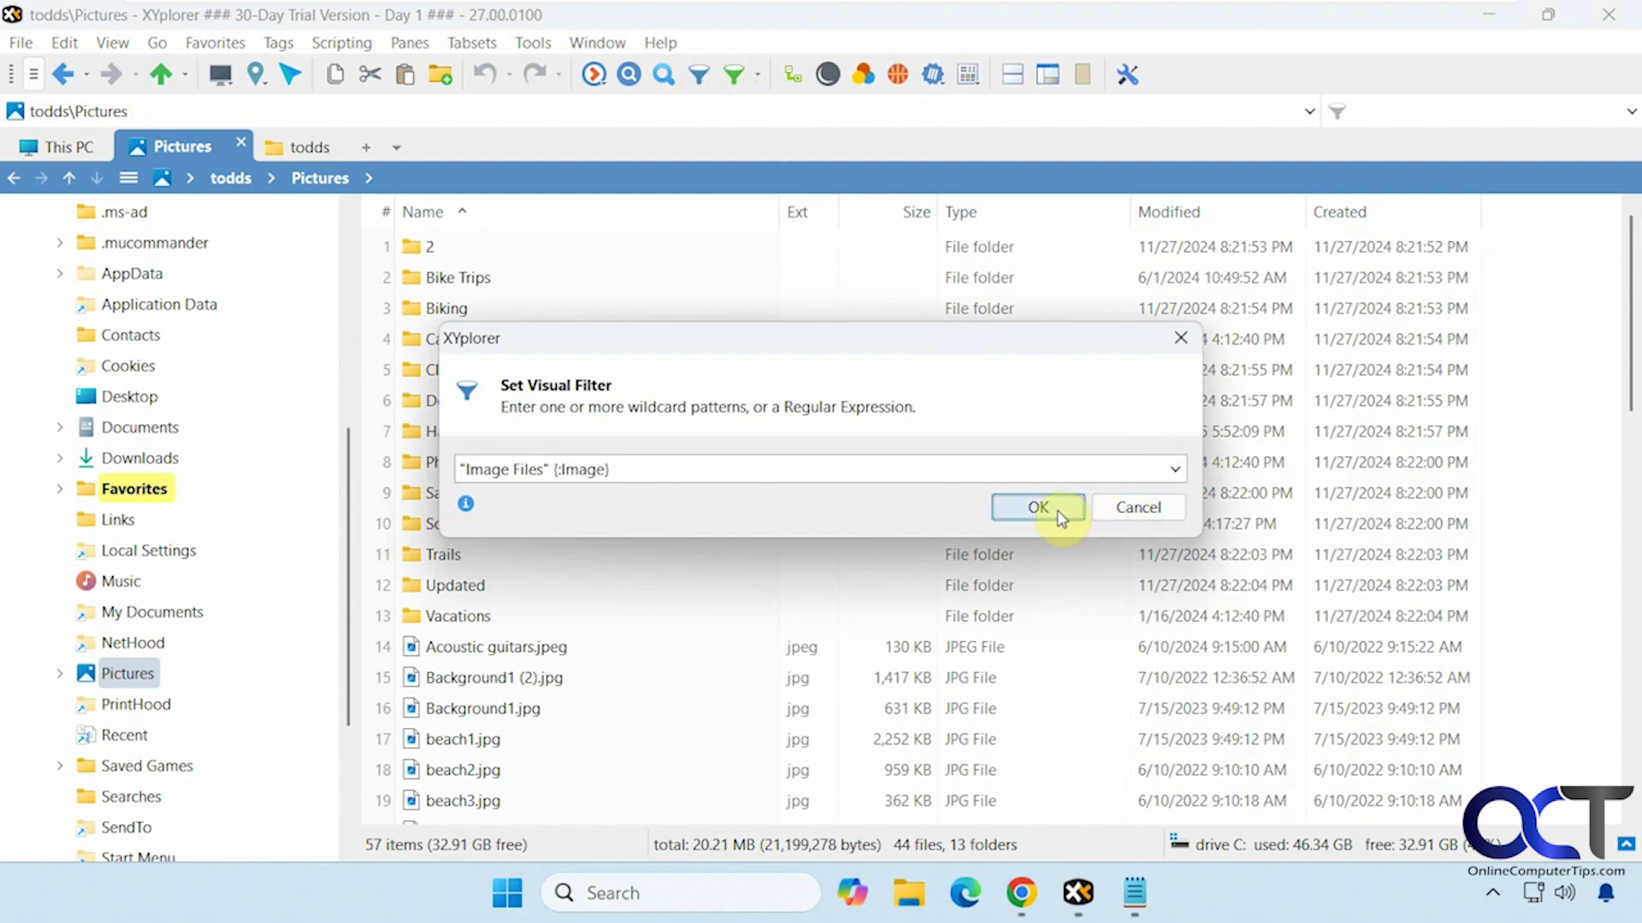
scroll(905, 573, down, 3)
scroll(904, 556, up, 3)
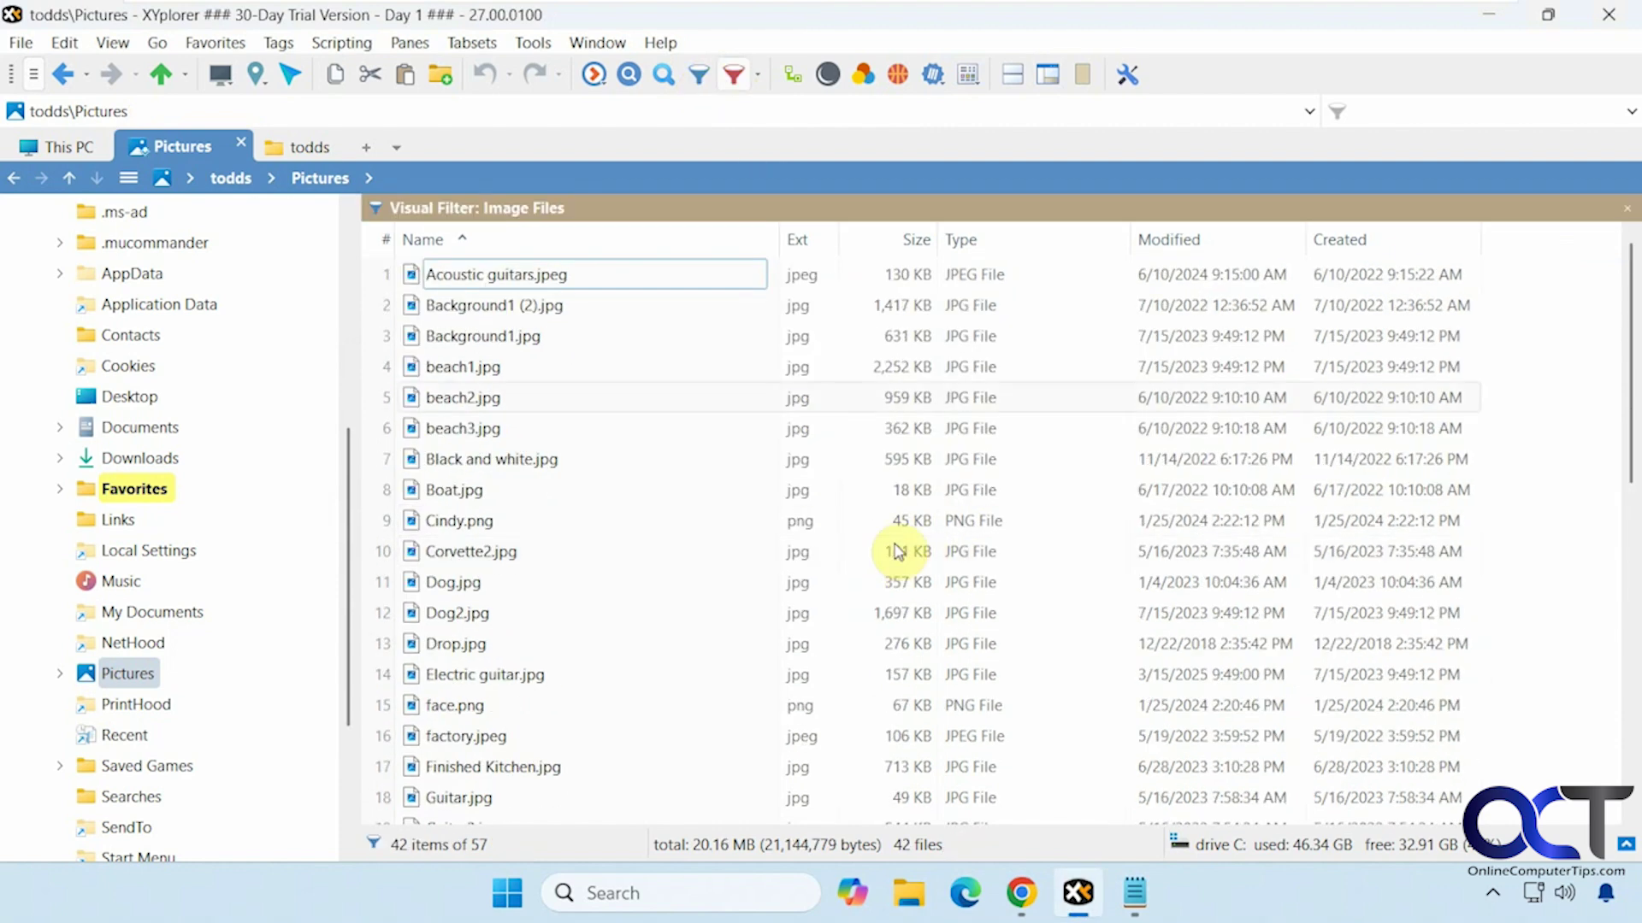
click(734, 74)
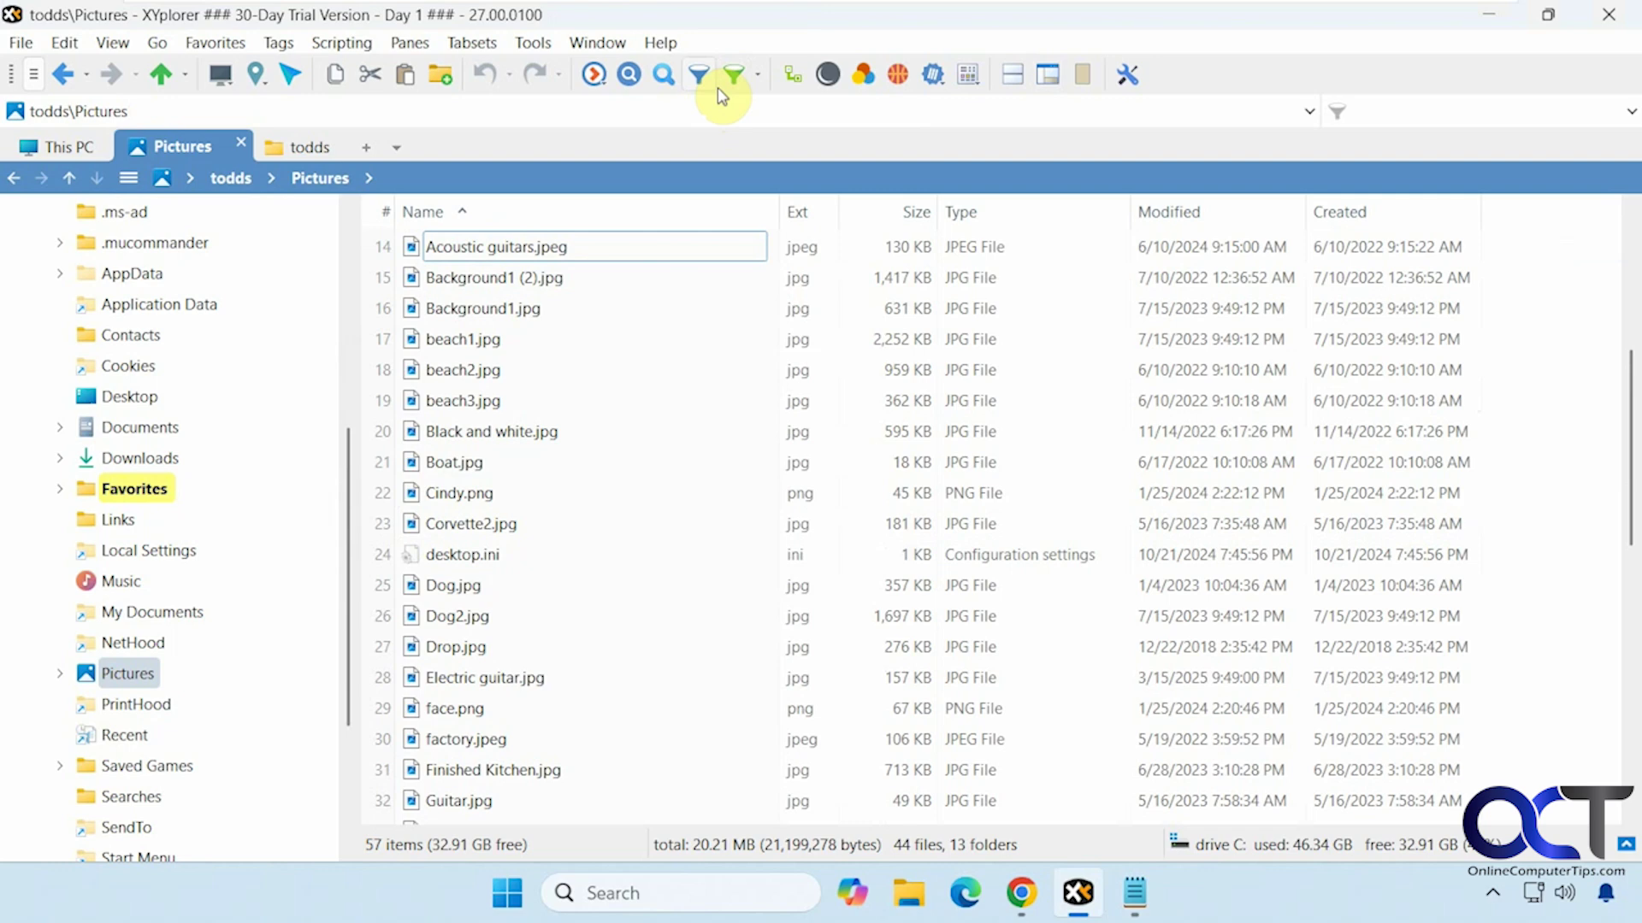
click(703, 77)
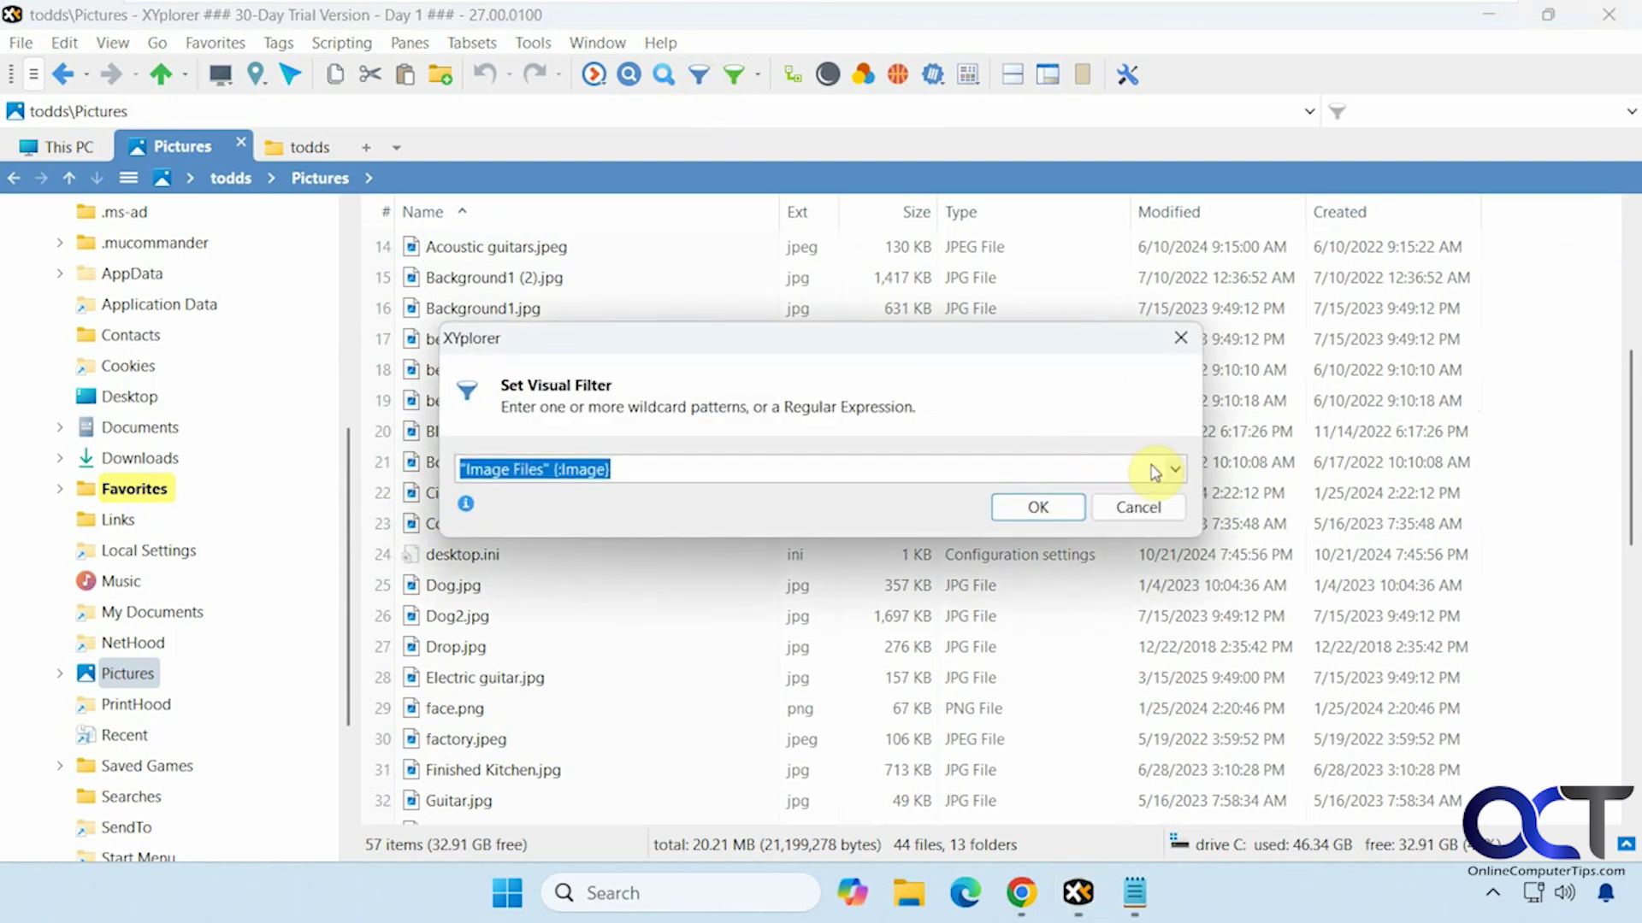
click(1175, 470)
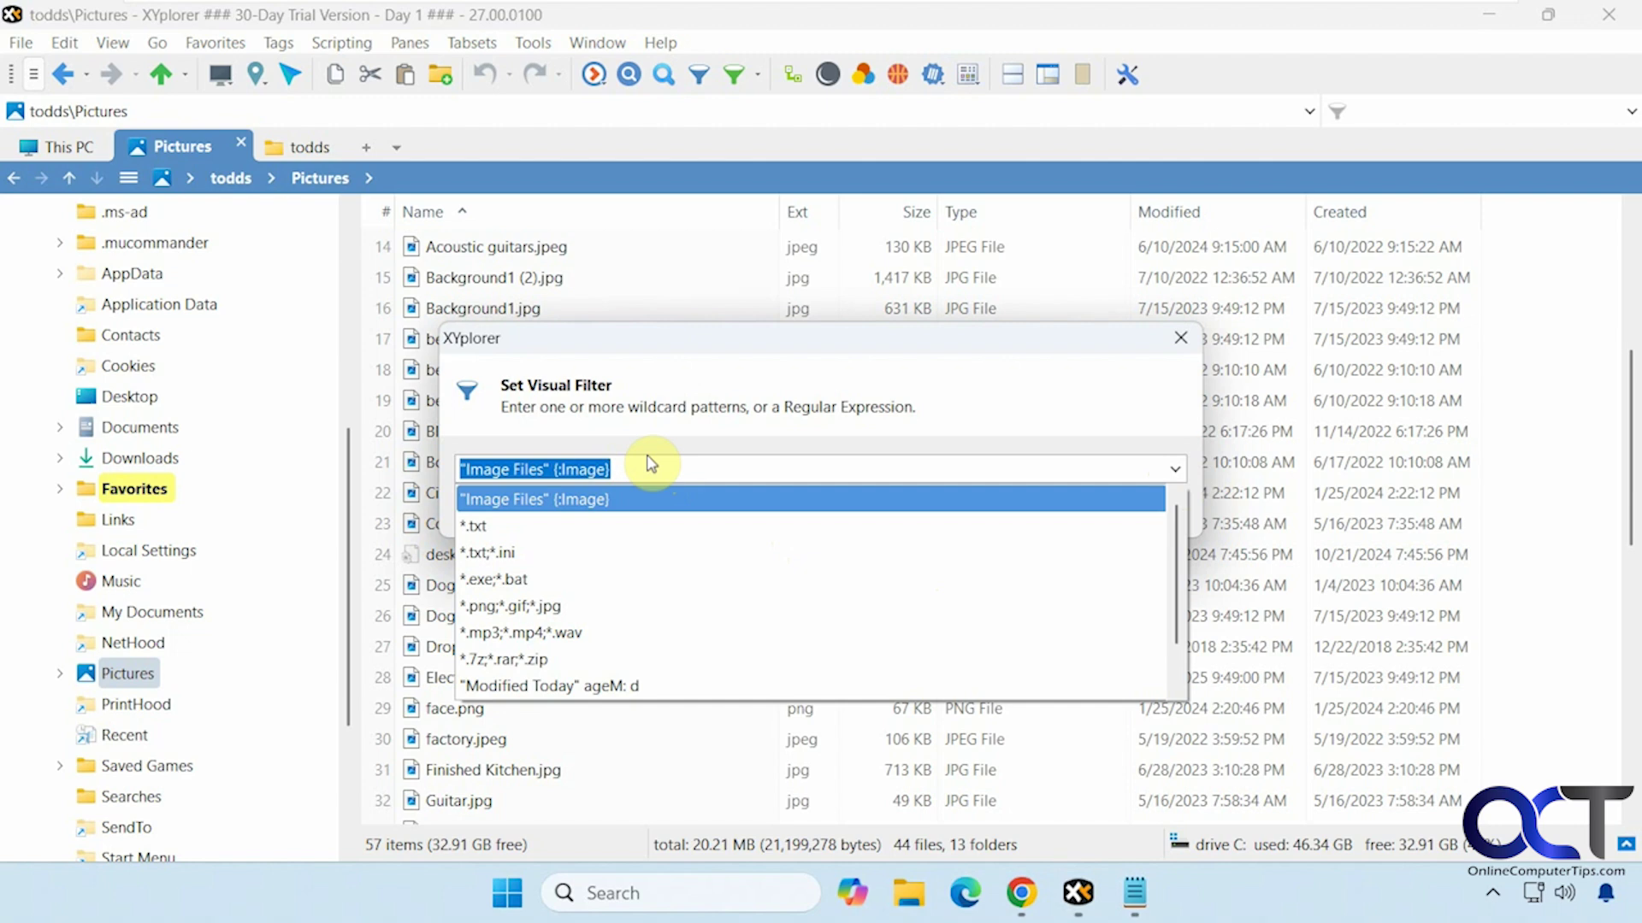
click(1180, 338)
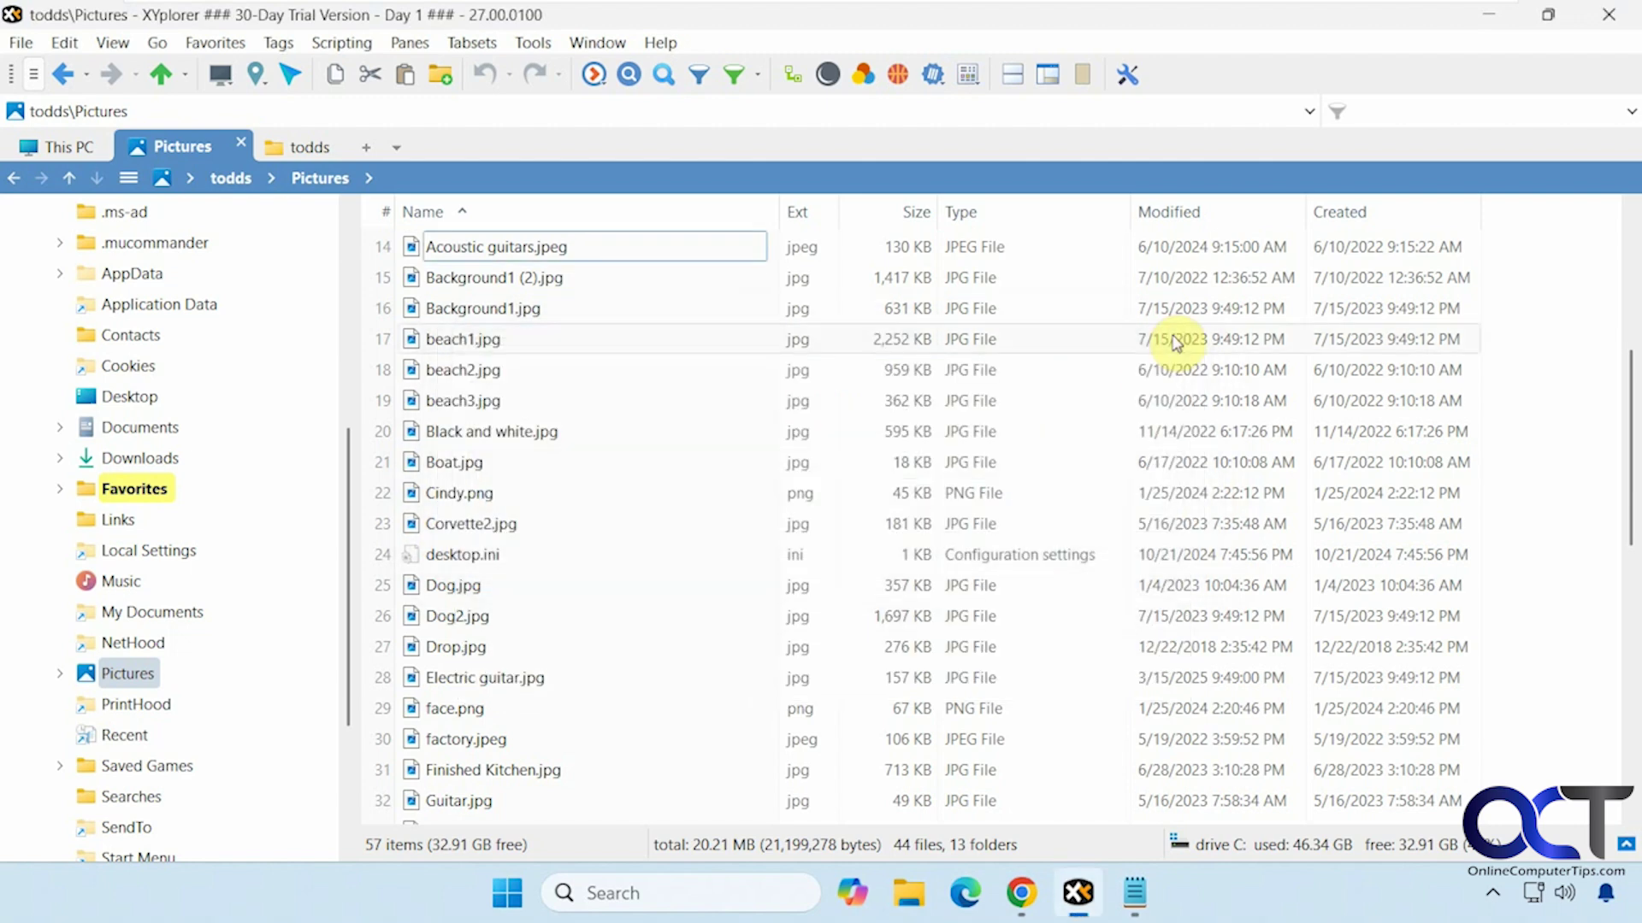
click(757, 79)
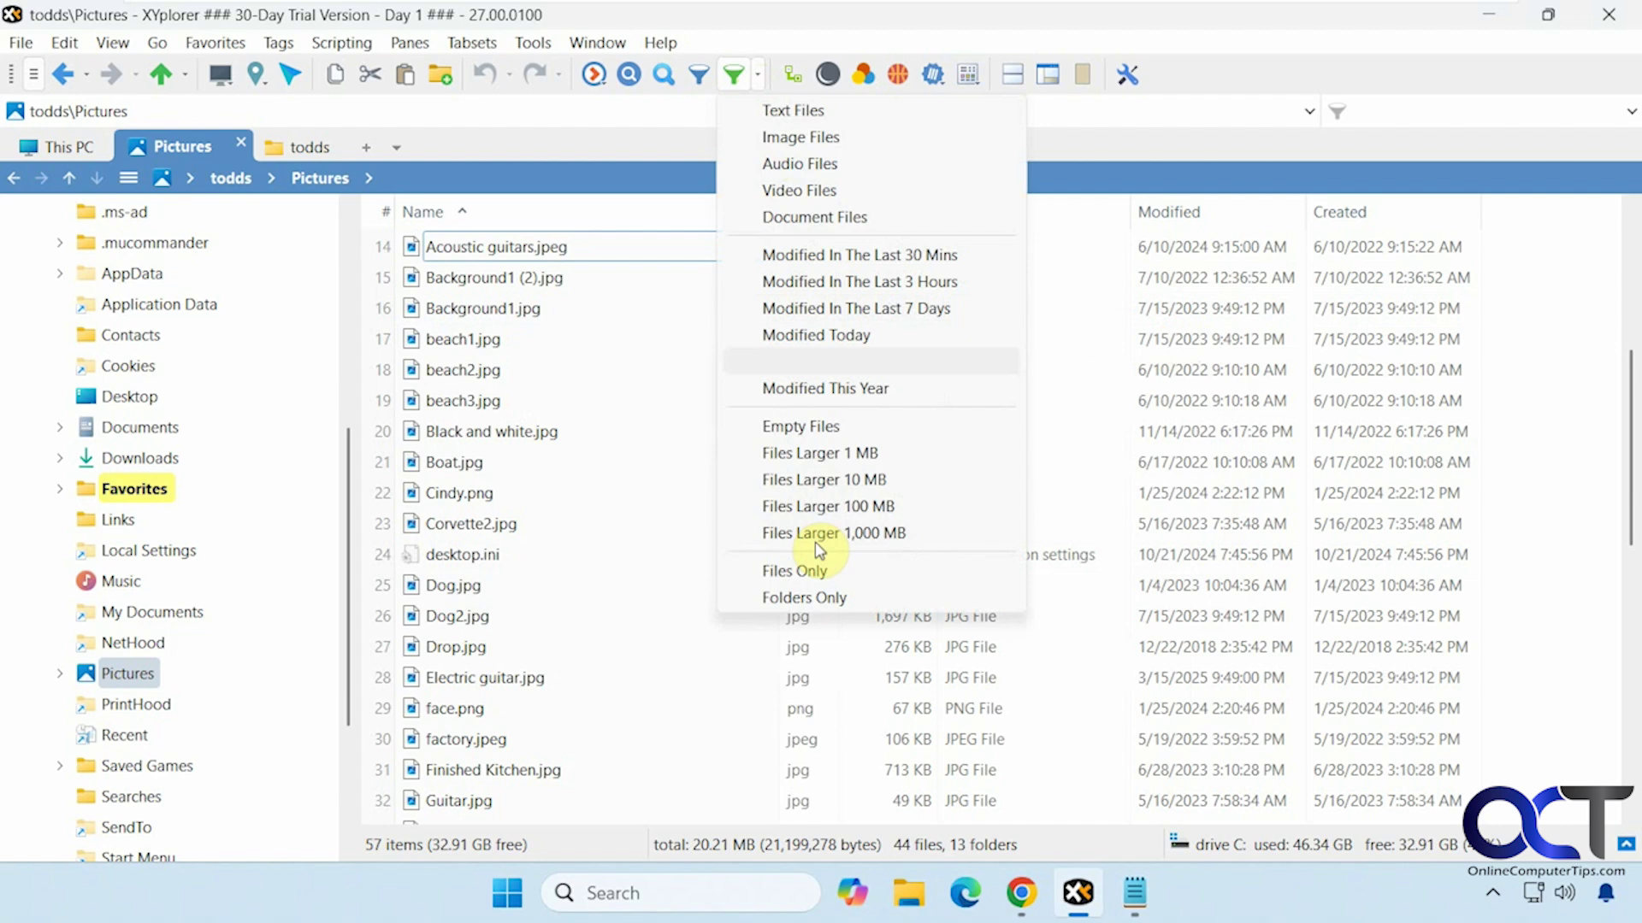
click(1146, 156)
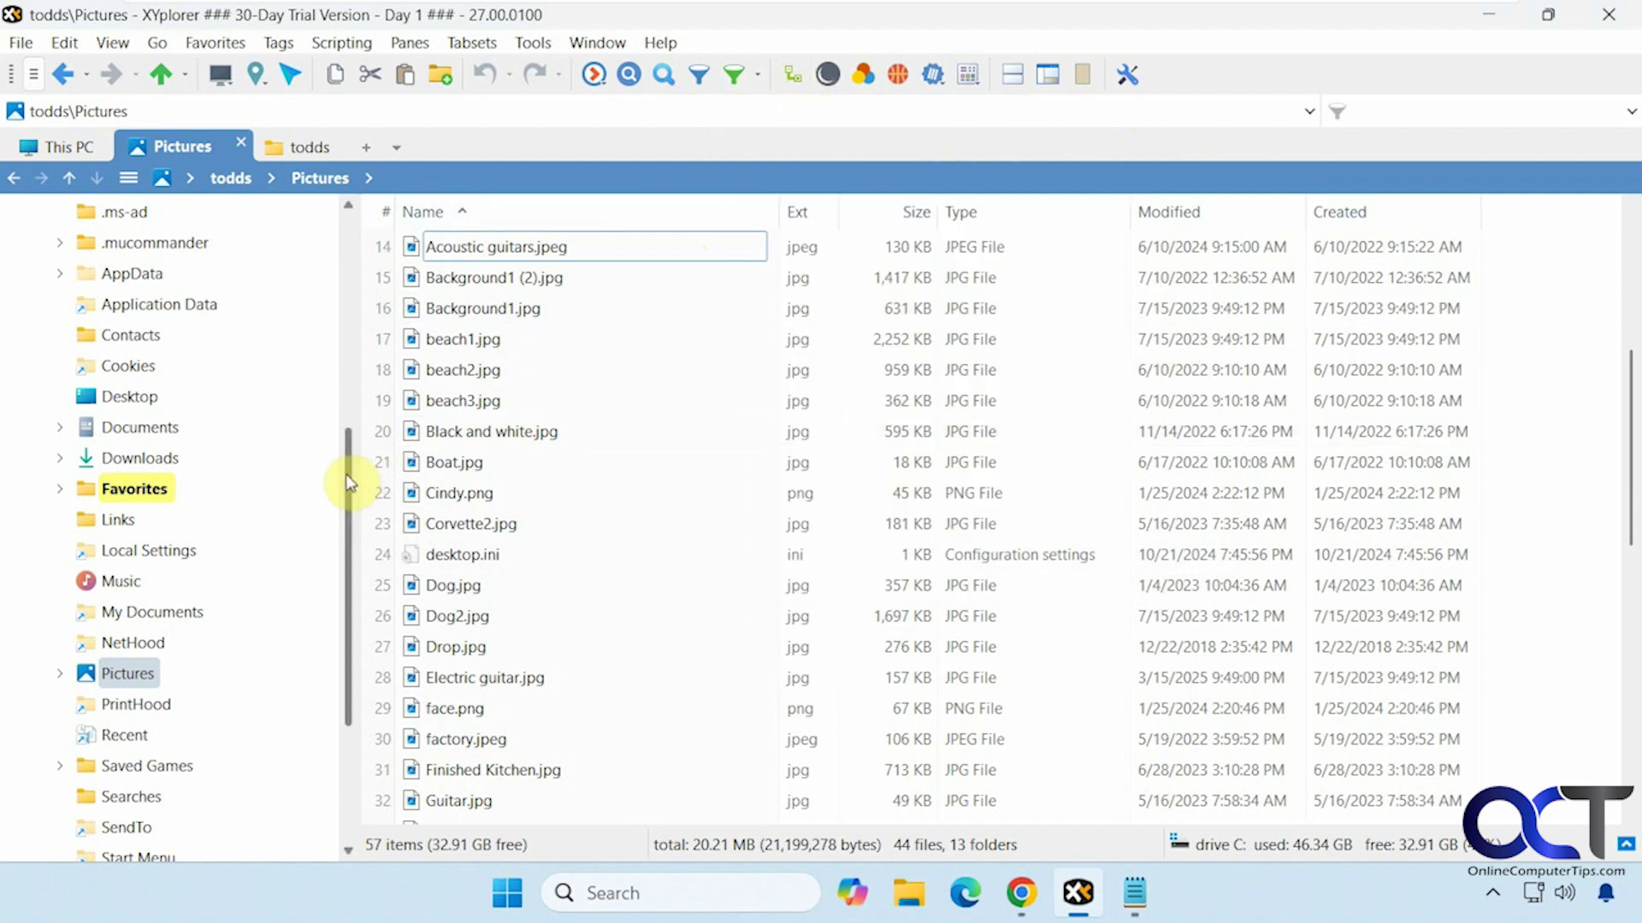
Turn on Tree Path Tracing, open the Hawaii folder, then turn tracing off again
drag(346, 476, 346, 335)
click(795, 77)
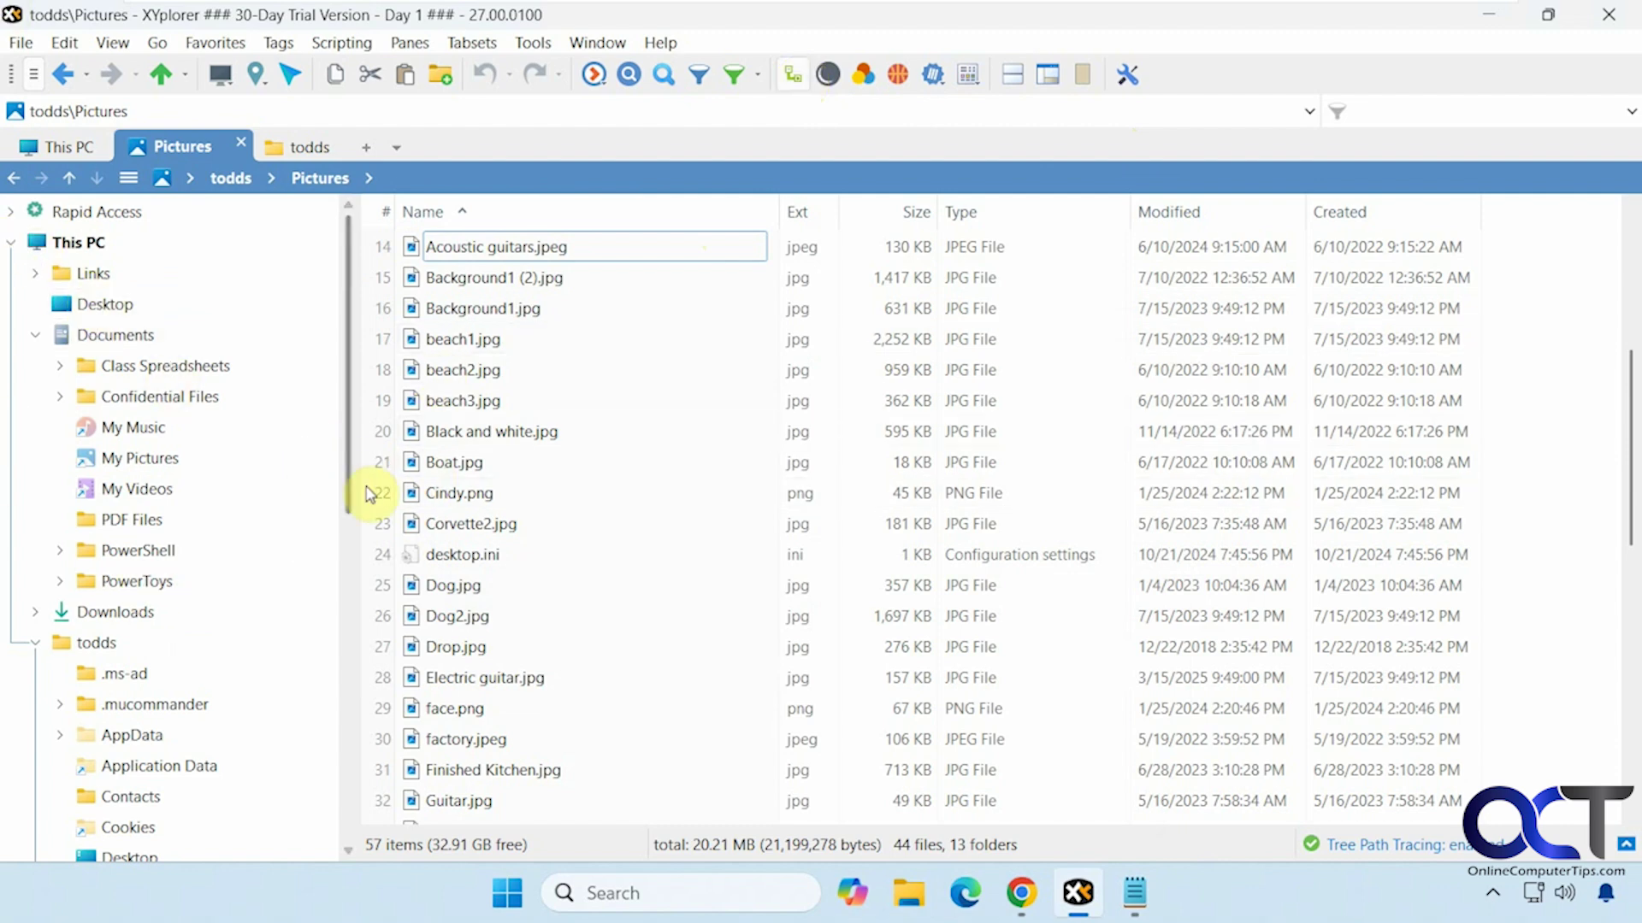
drag(351, 480, 350, 664)
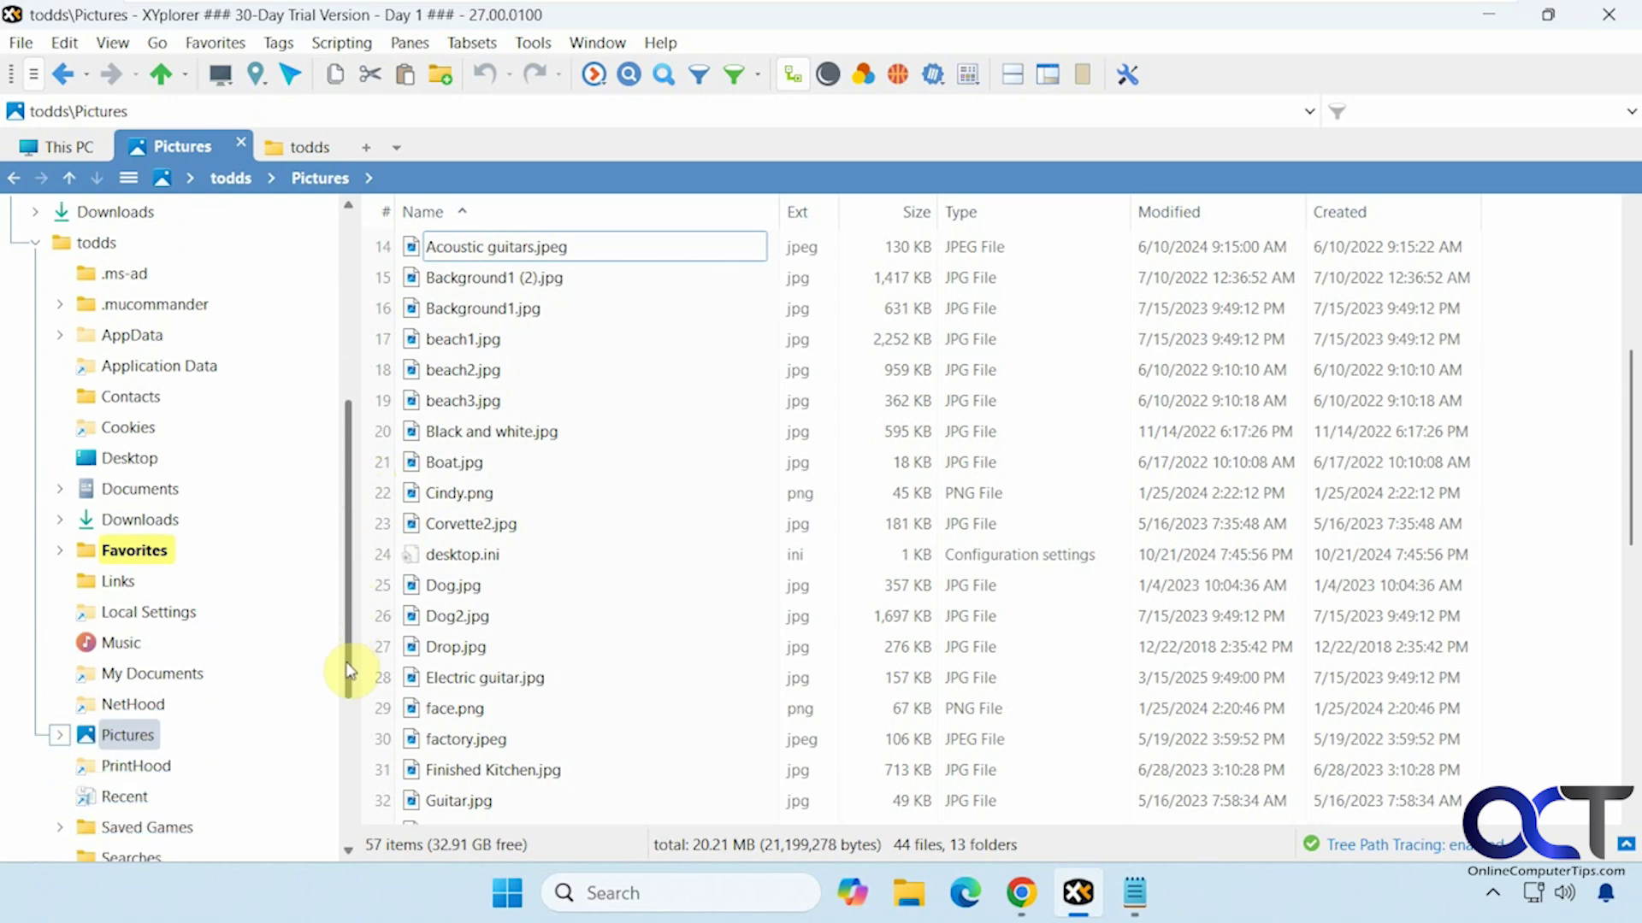
scroll(542, 578, up, 3)
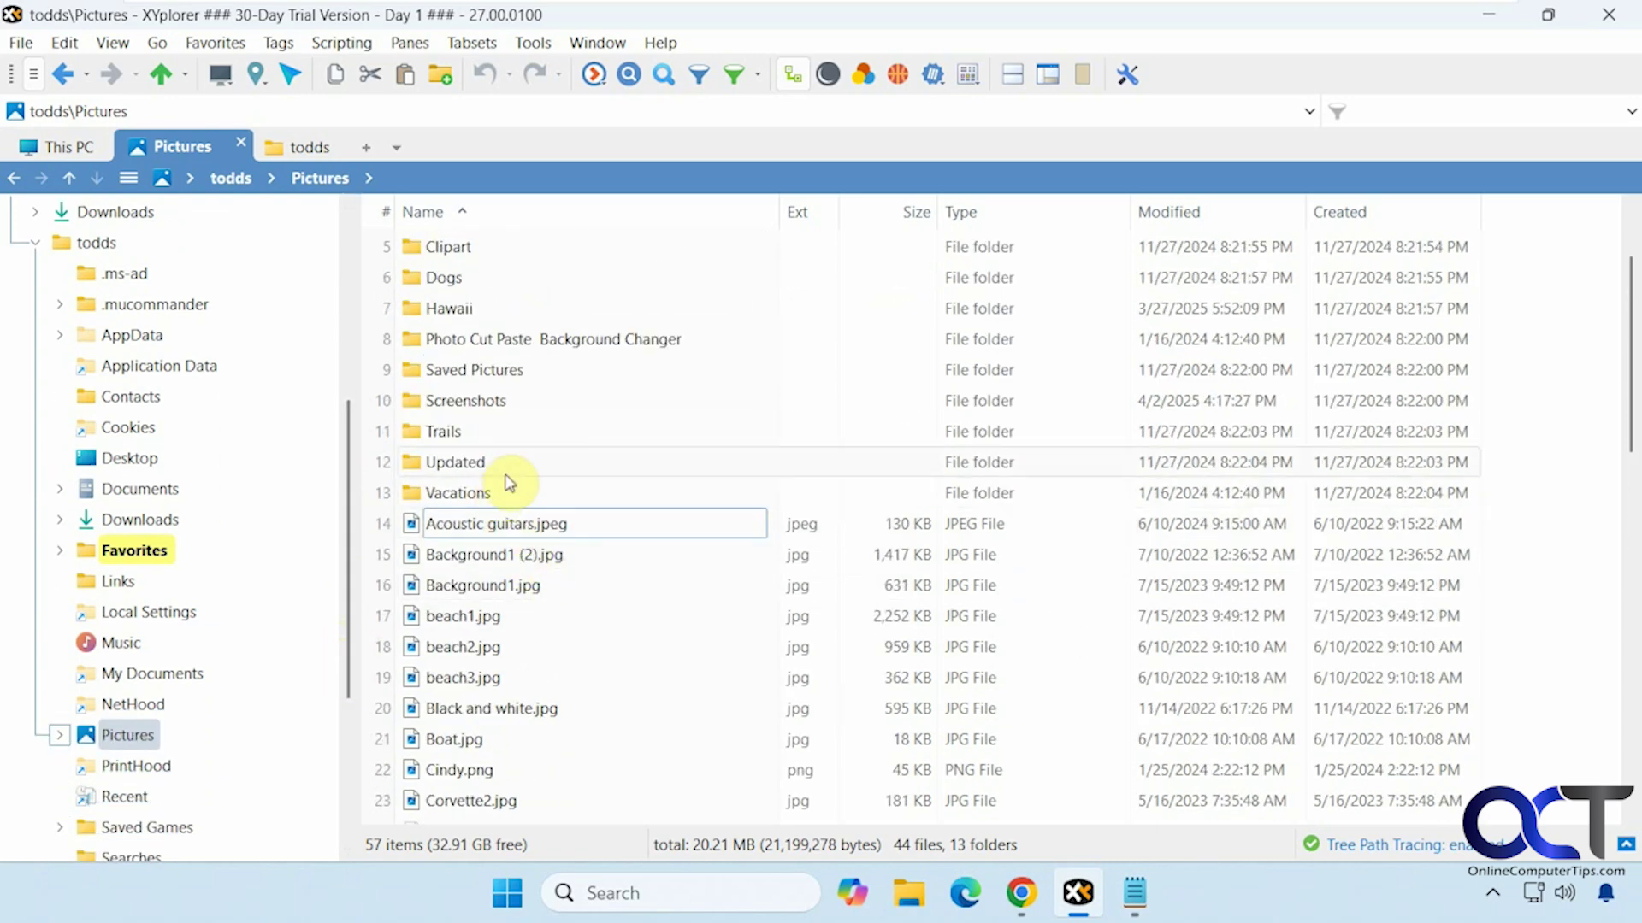
double_click(460, 315)
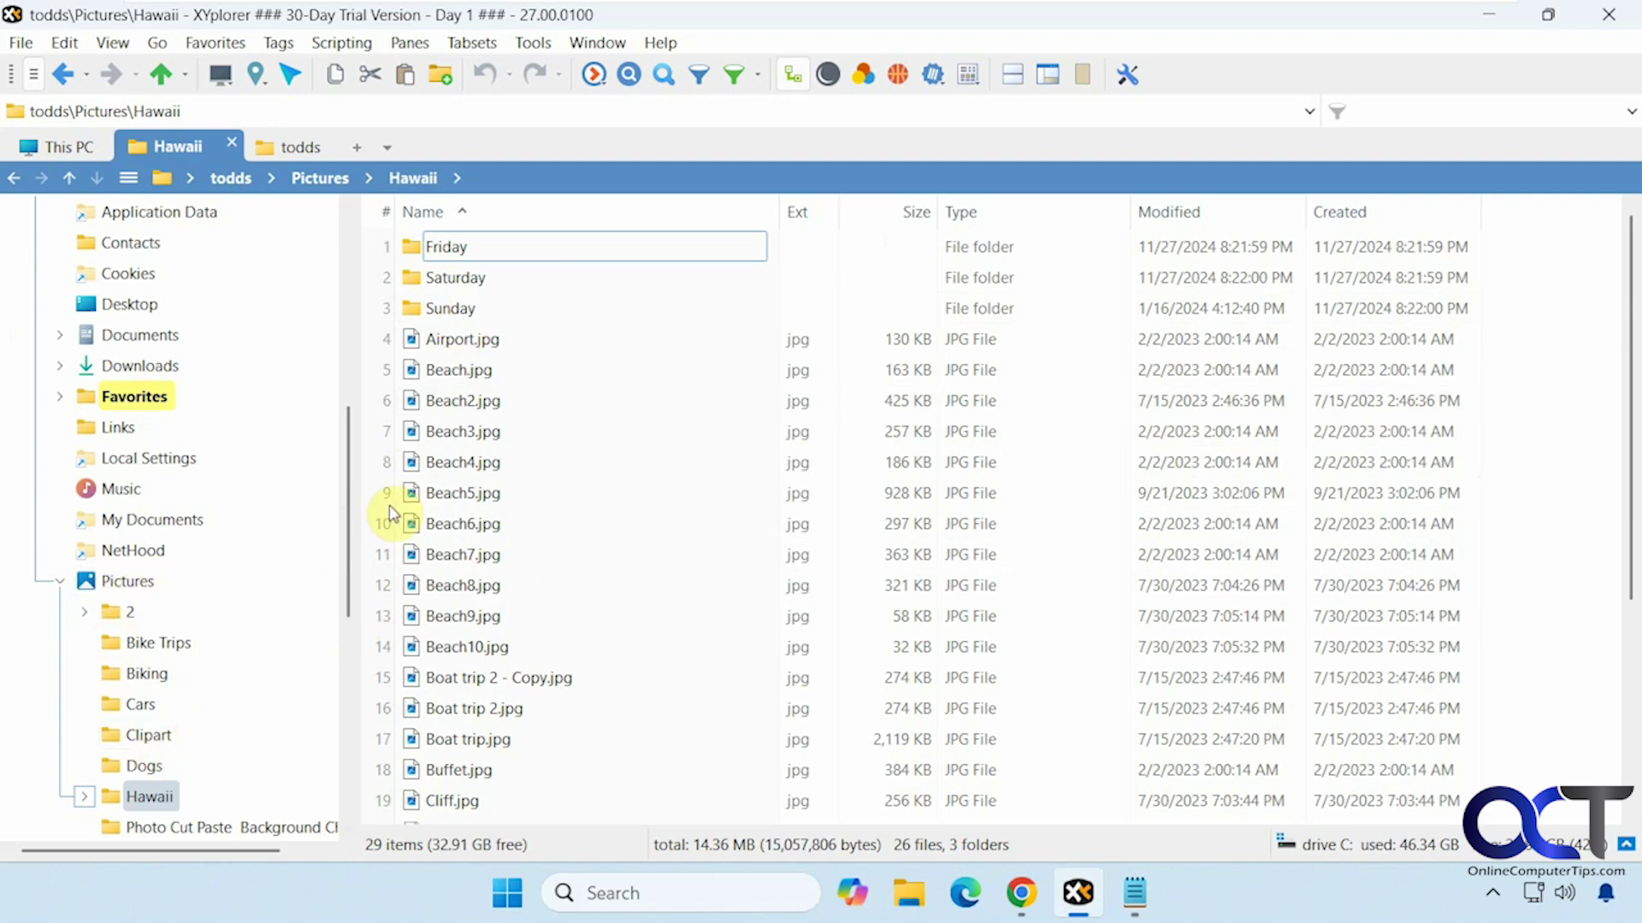
click(790, 77)
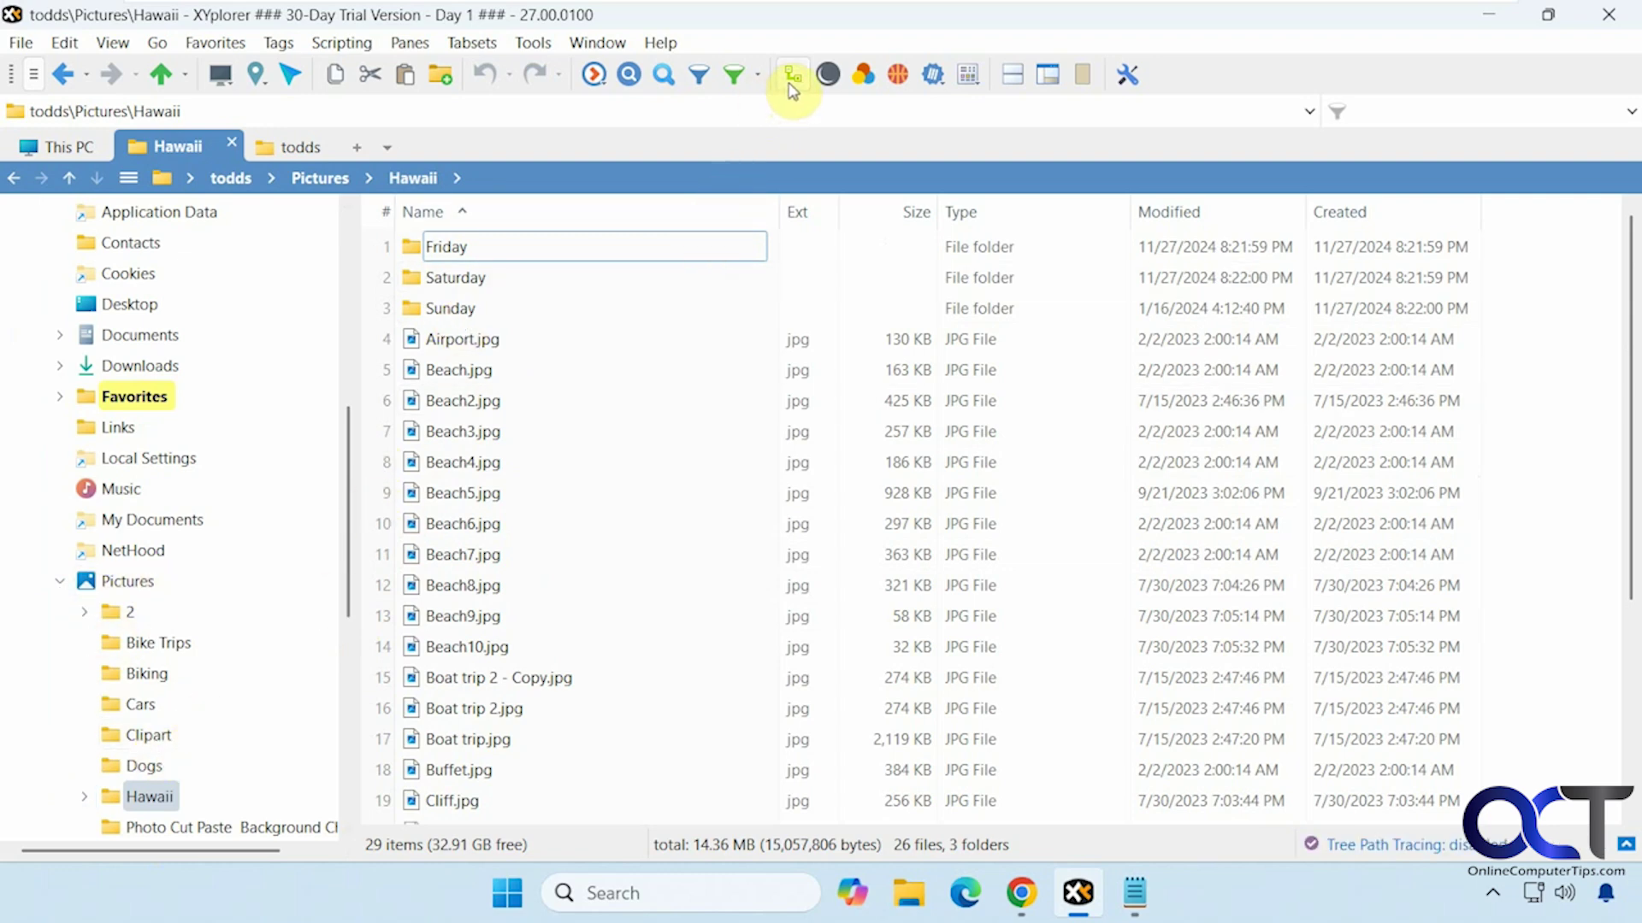
Toggle dark mode and colour filters on and off, then enable Show Custom File Icons
click(826, 77)
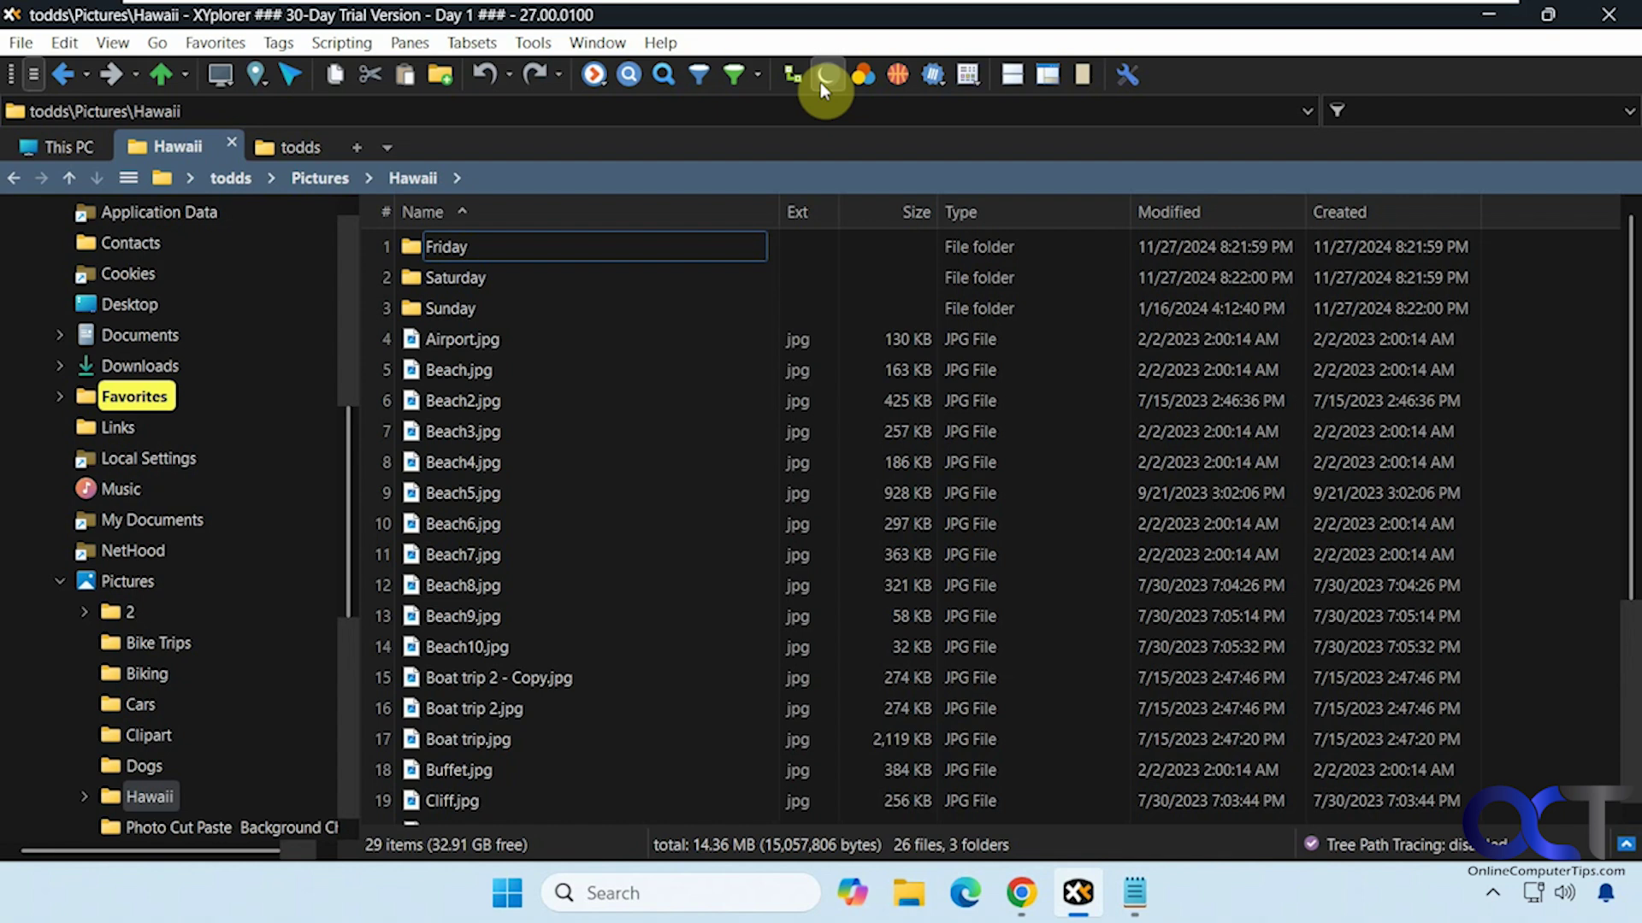
click(819, 82)
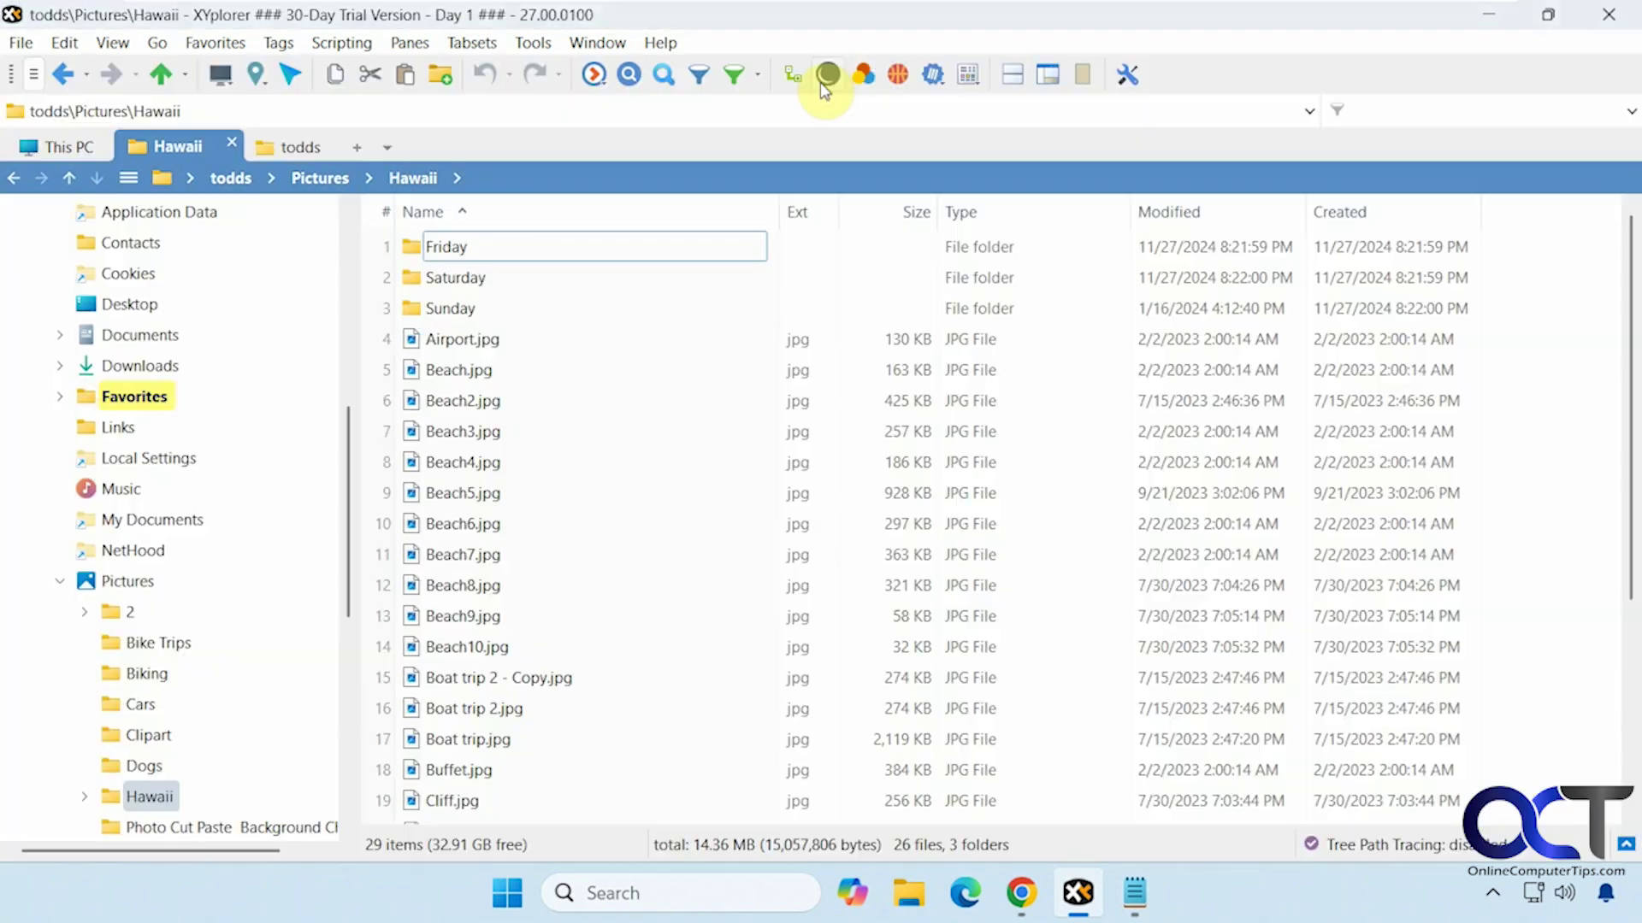
click(864, 77)
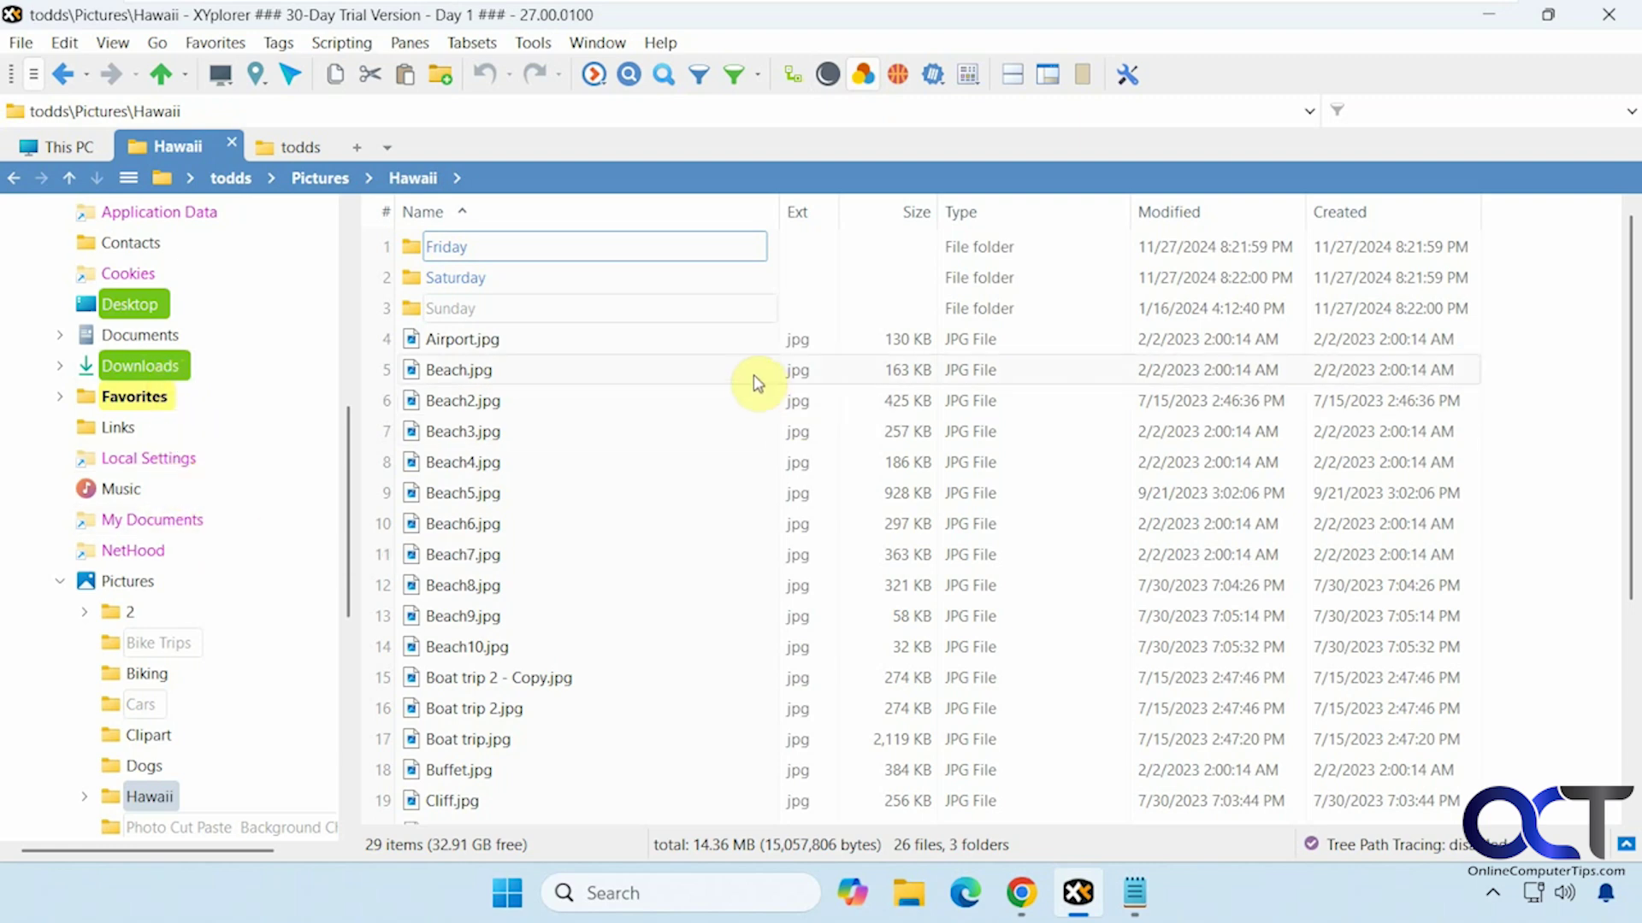
mouse_move(613, 386)
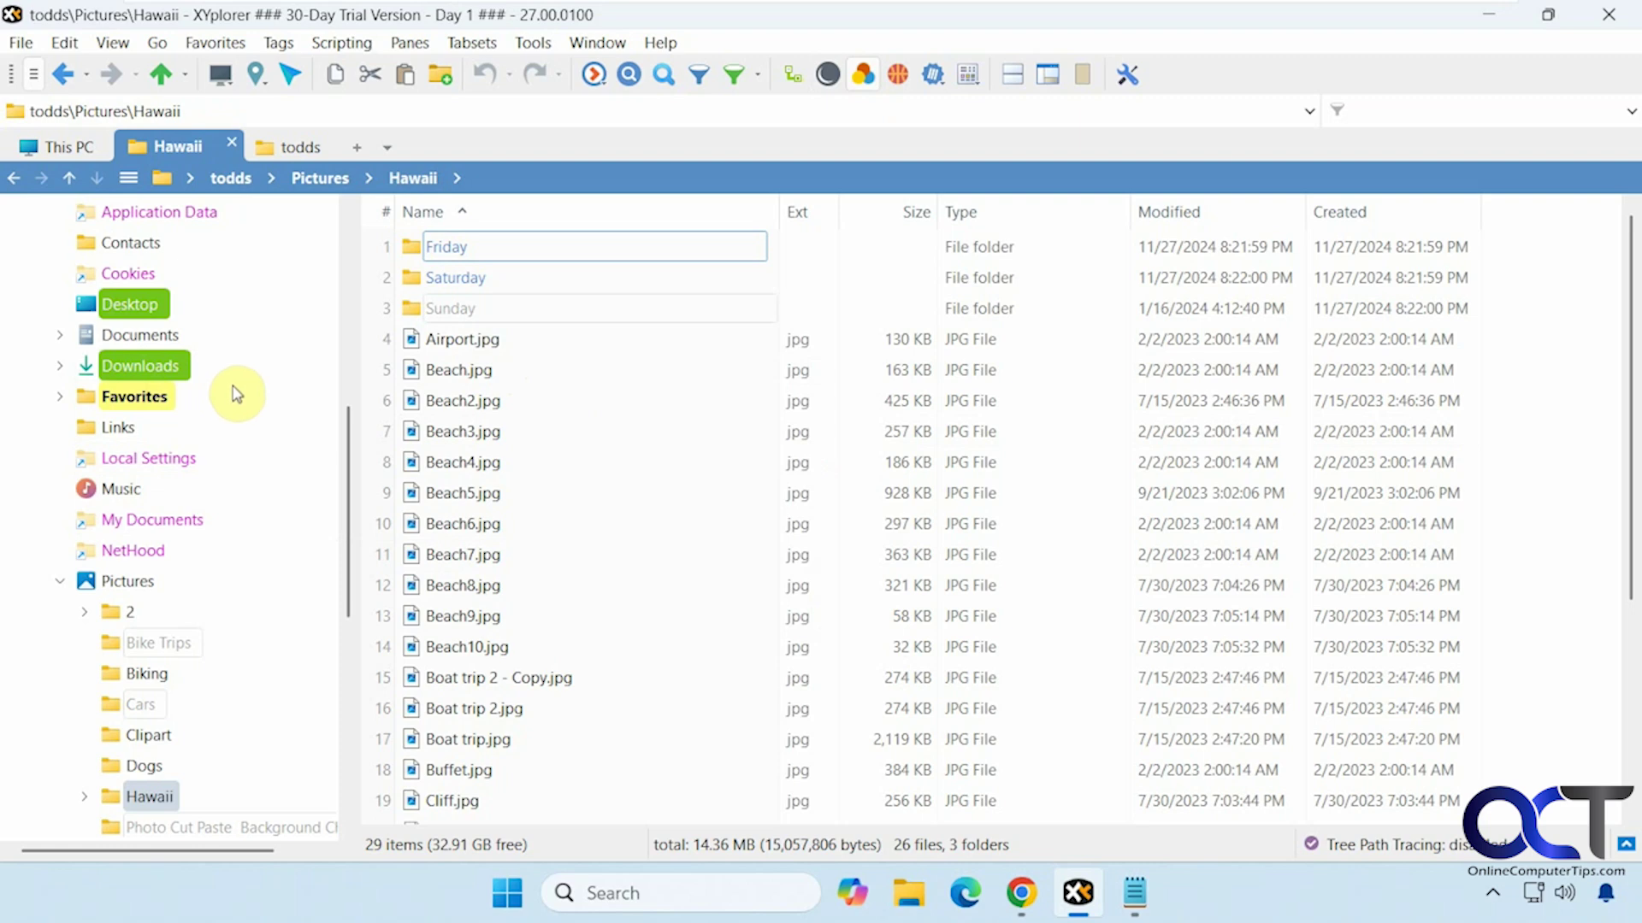
click(862, 74)
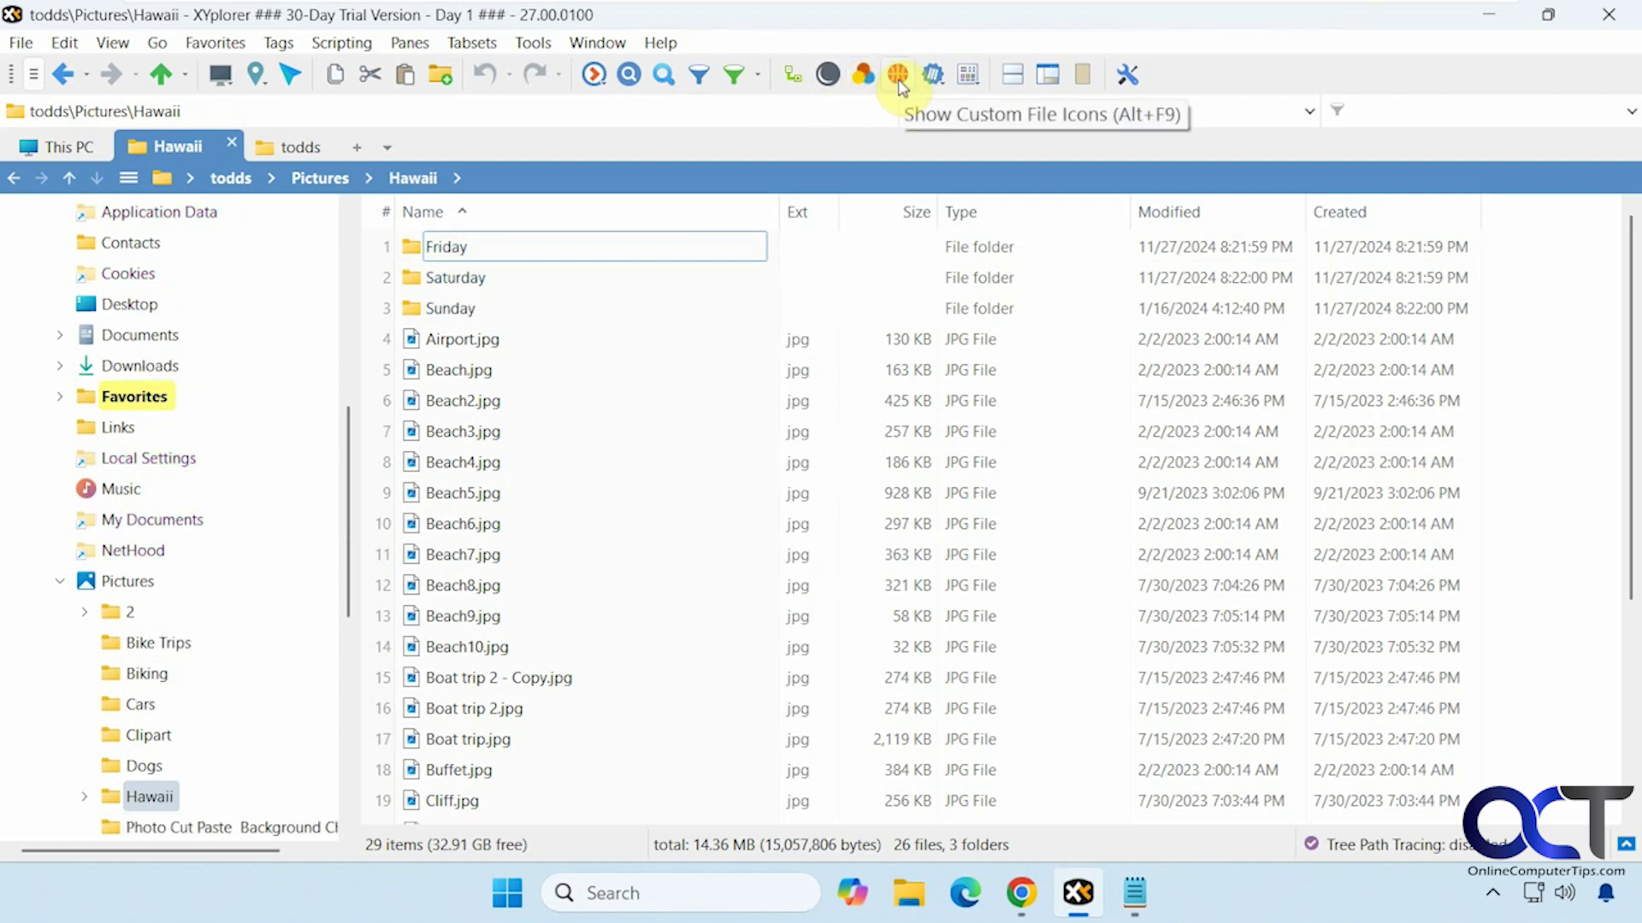
click(895, 85)
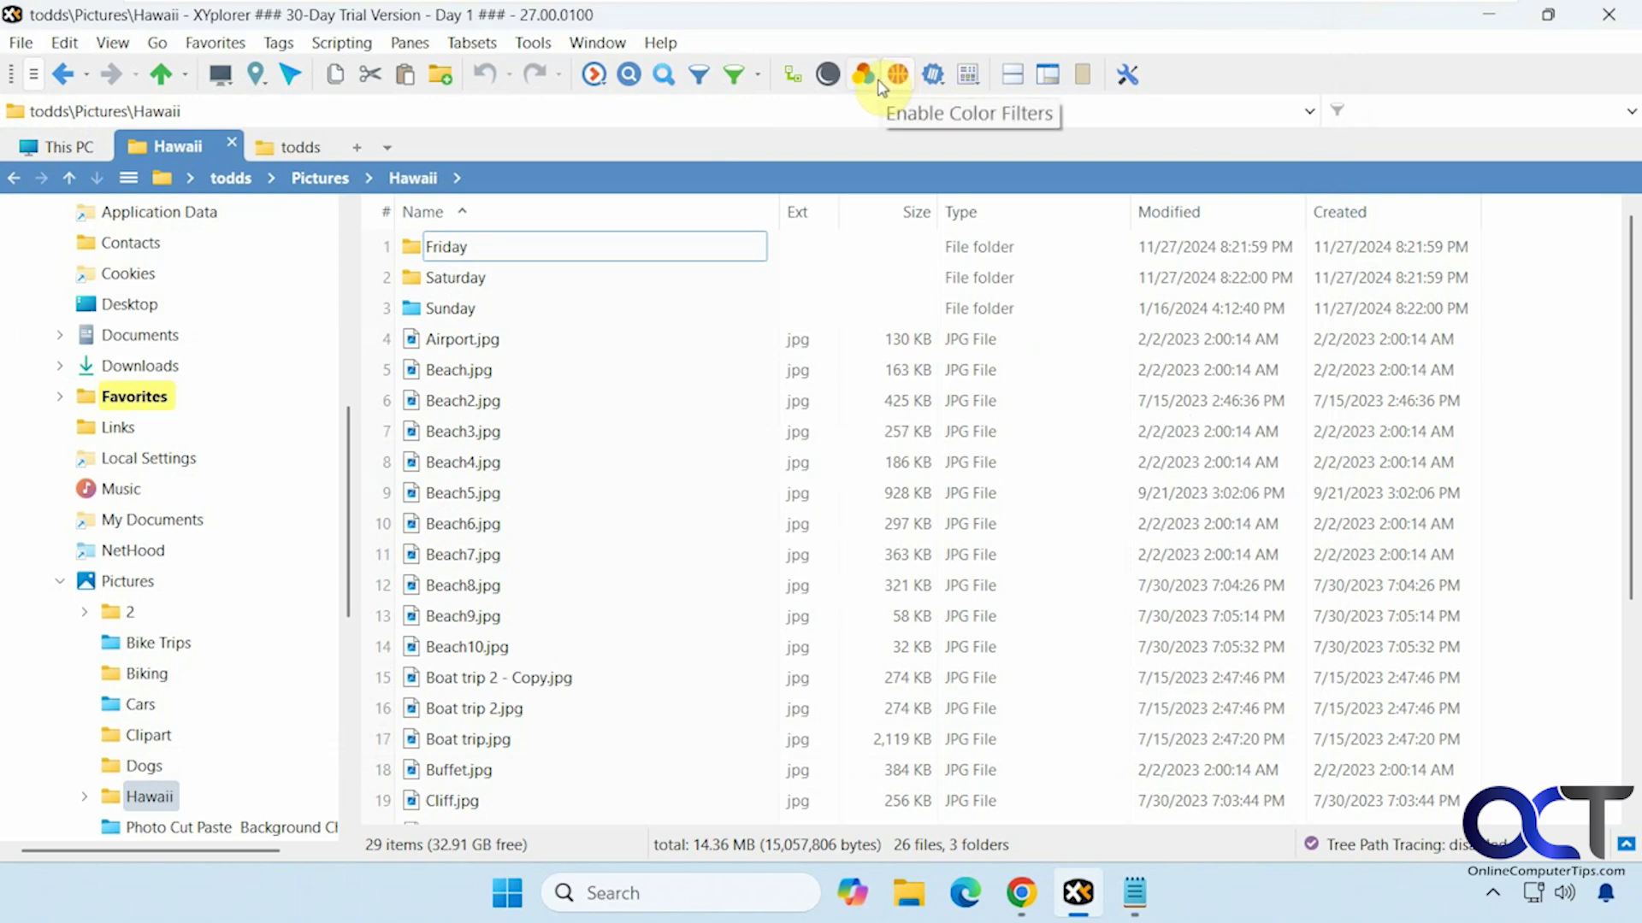
Apply the Extended column layout to the Hawaii listing and try List view from the Views dropdown
click(933, 81)
right_click(943, 91)
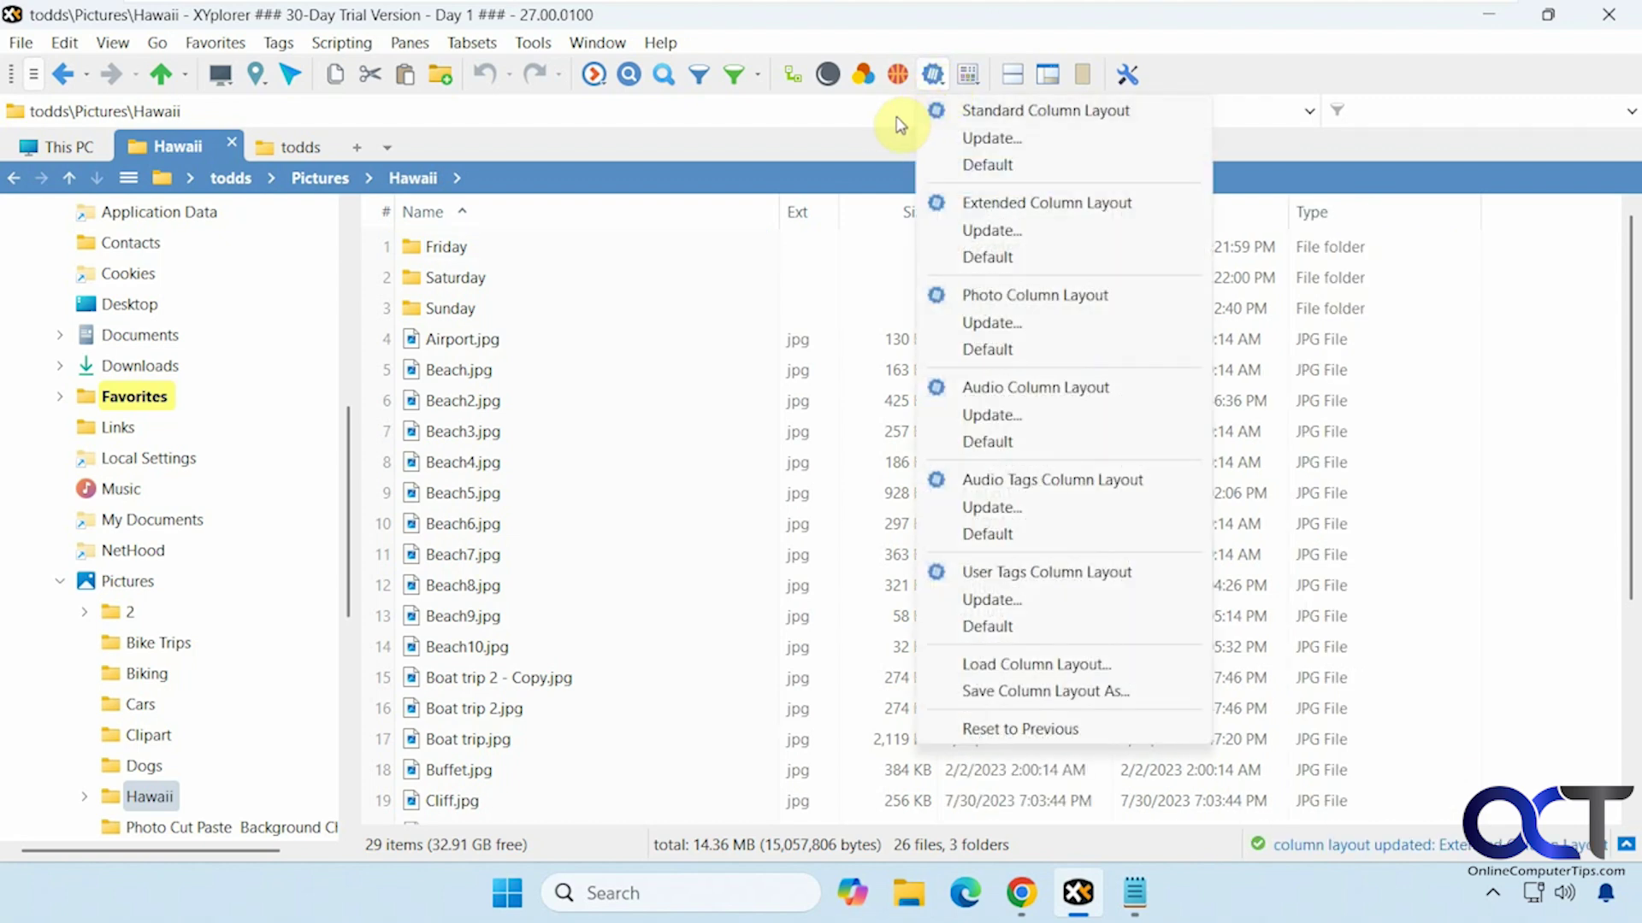
click(898, 120)
click(975, 85)
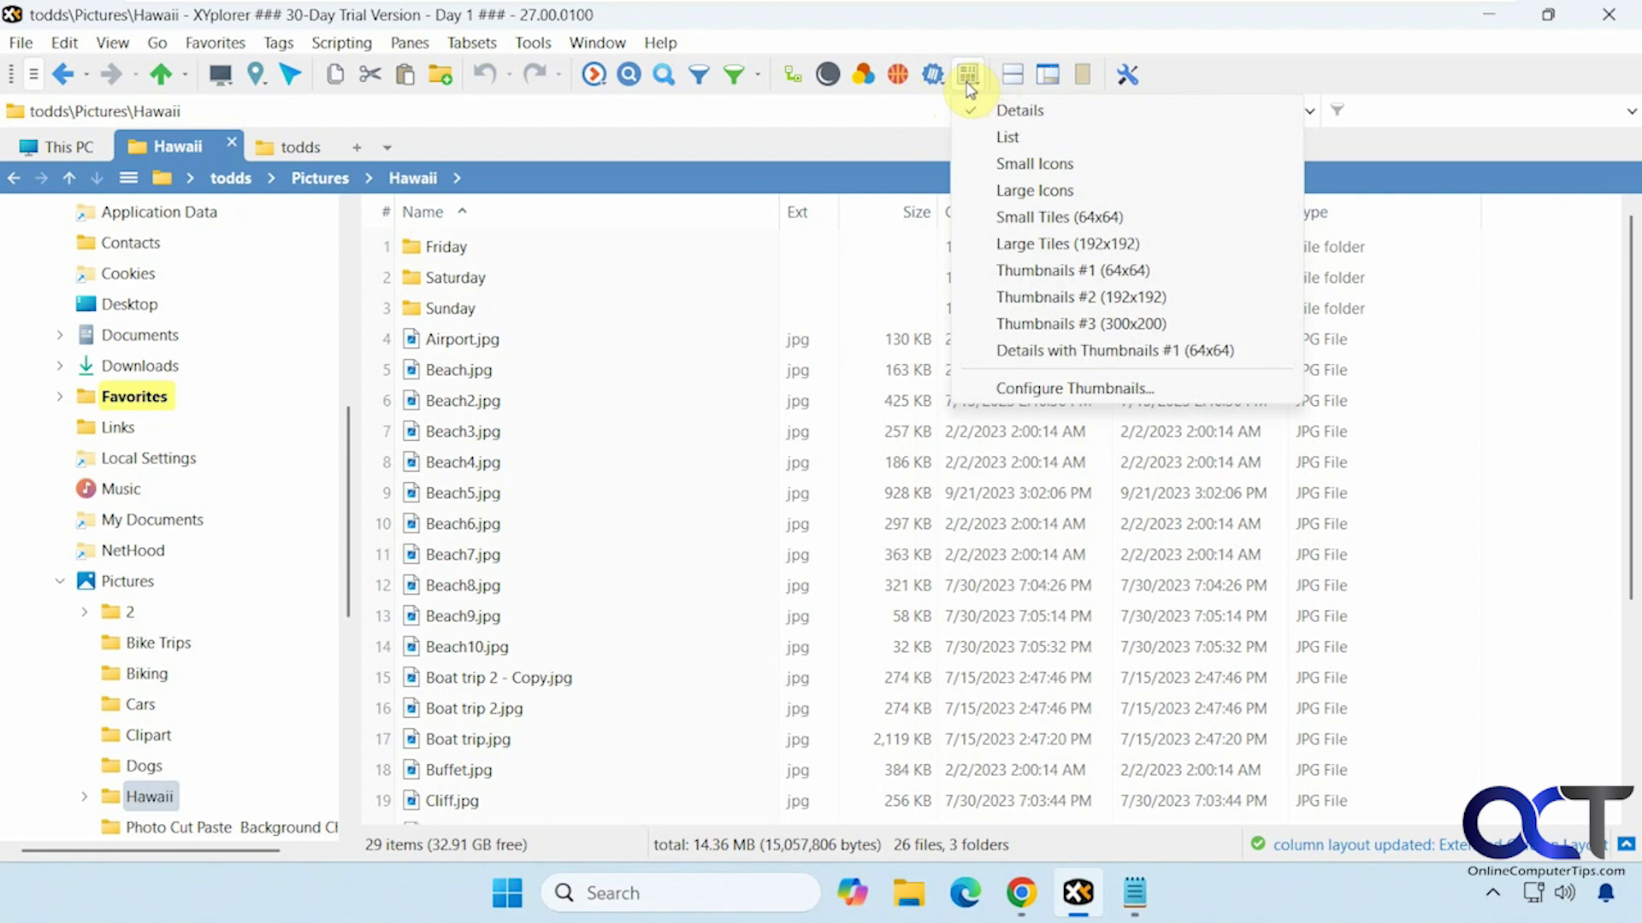
click(991, 137)
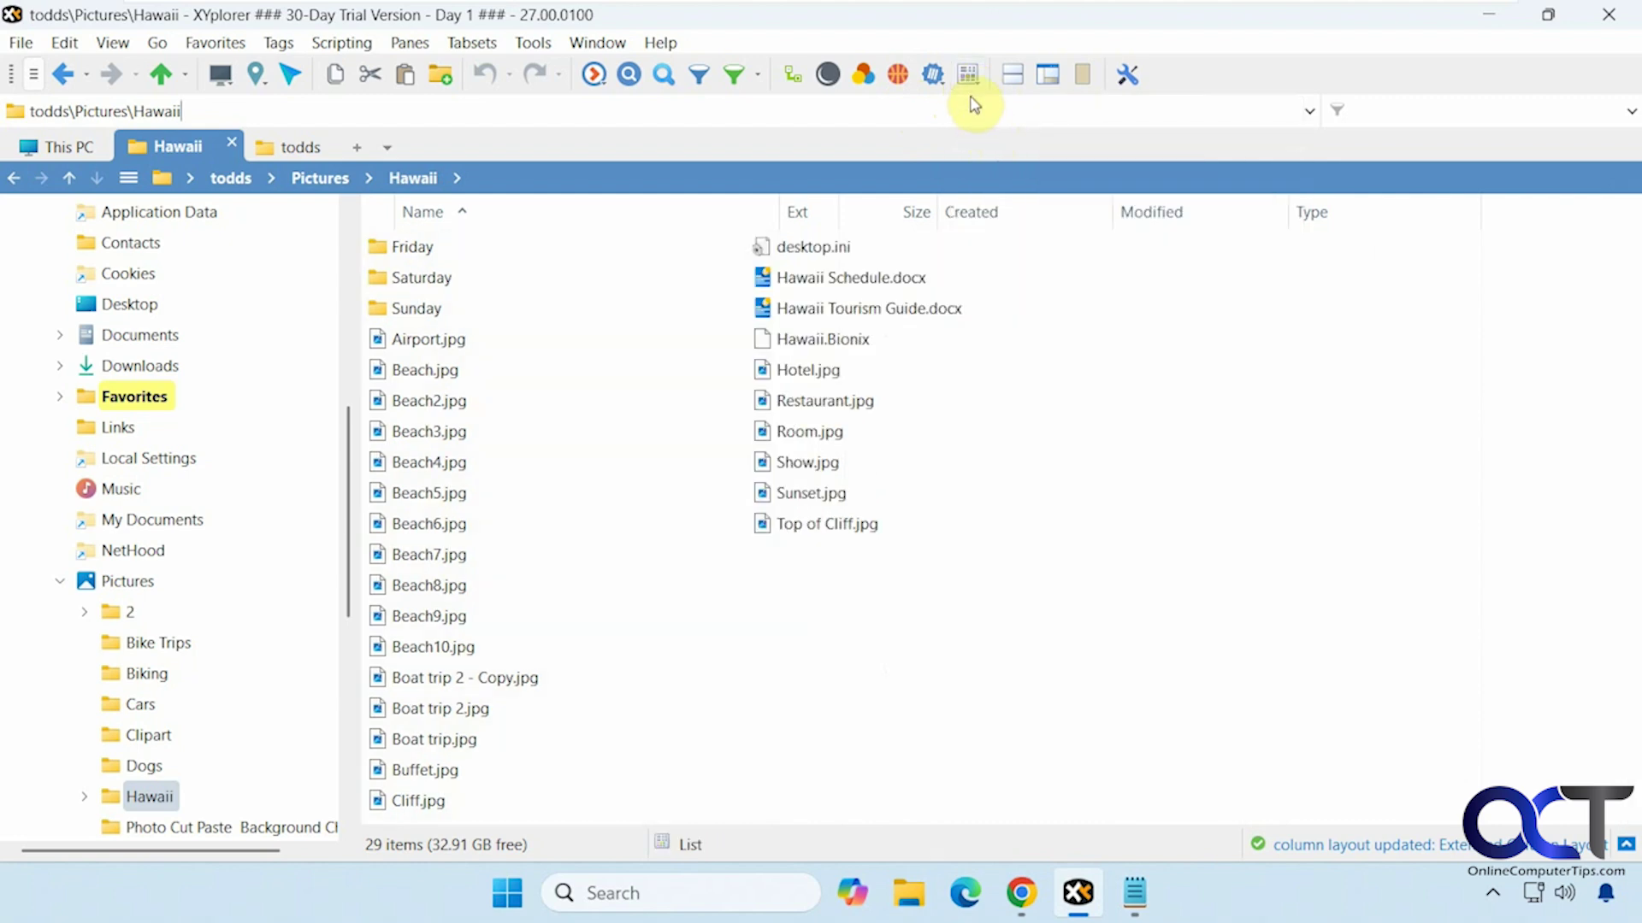
click(970, 79)
Return the listing to Details view, then toggle dual panes and the info panel on and off
click(985, 110)
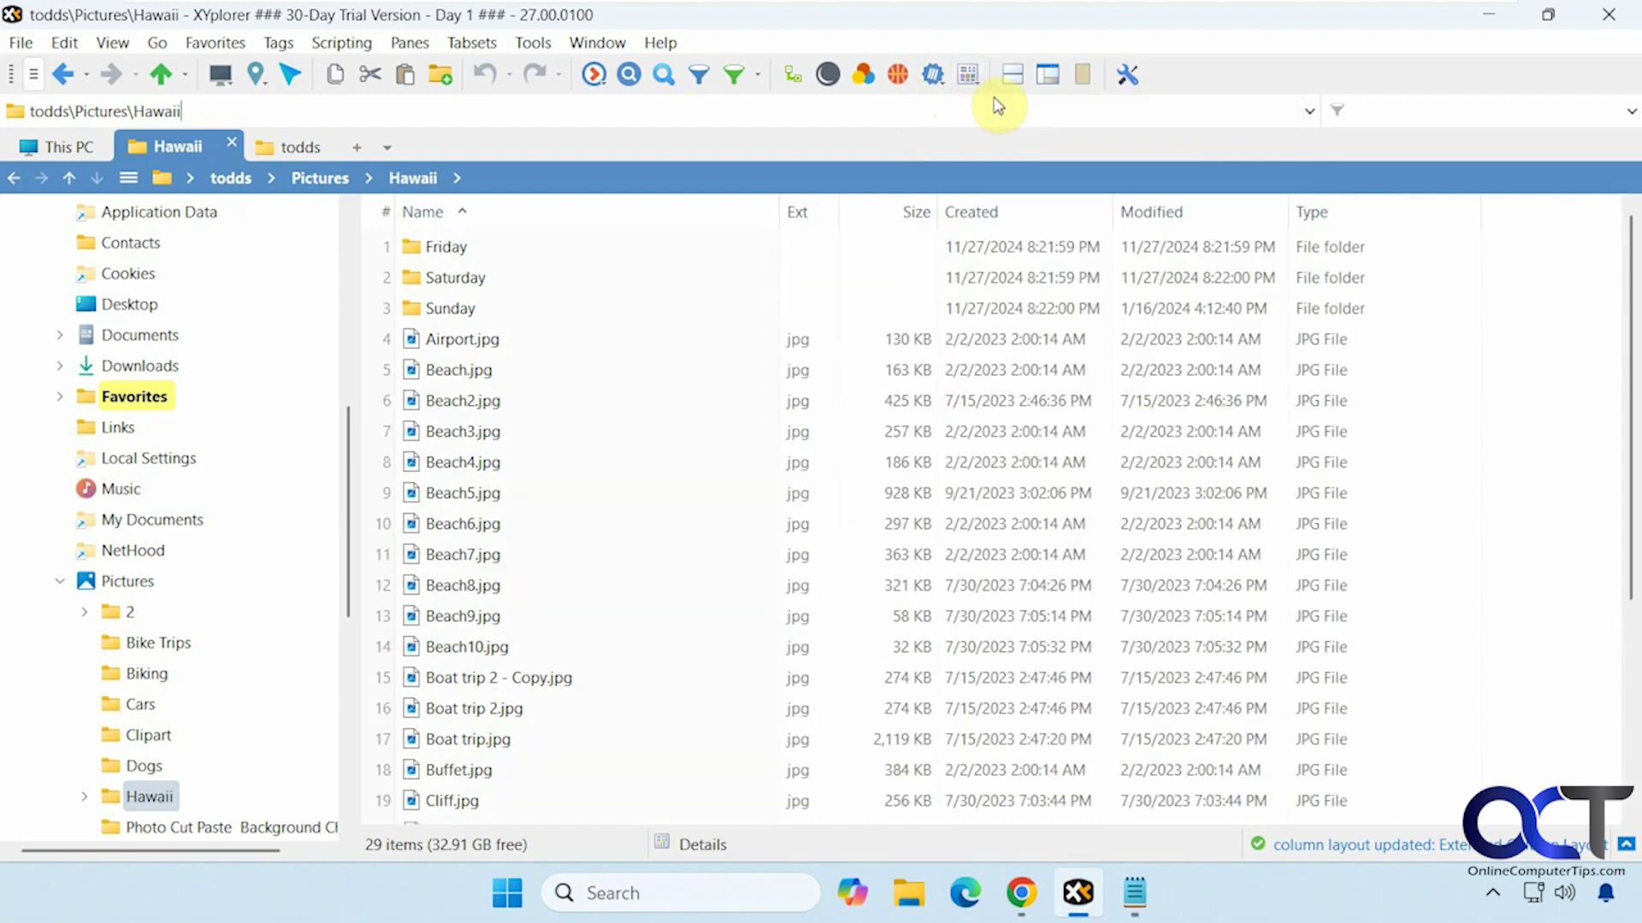
click(1013, 75)
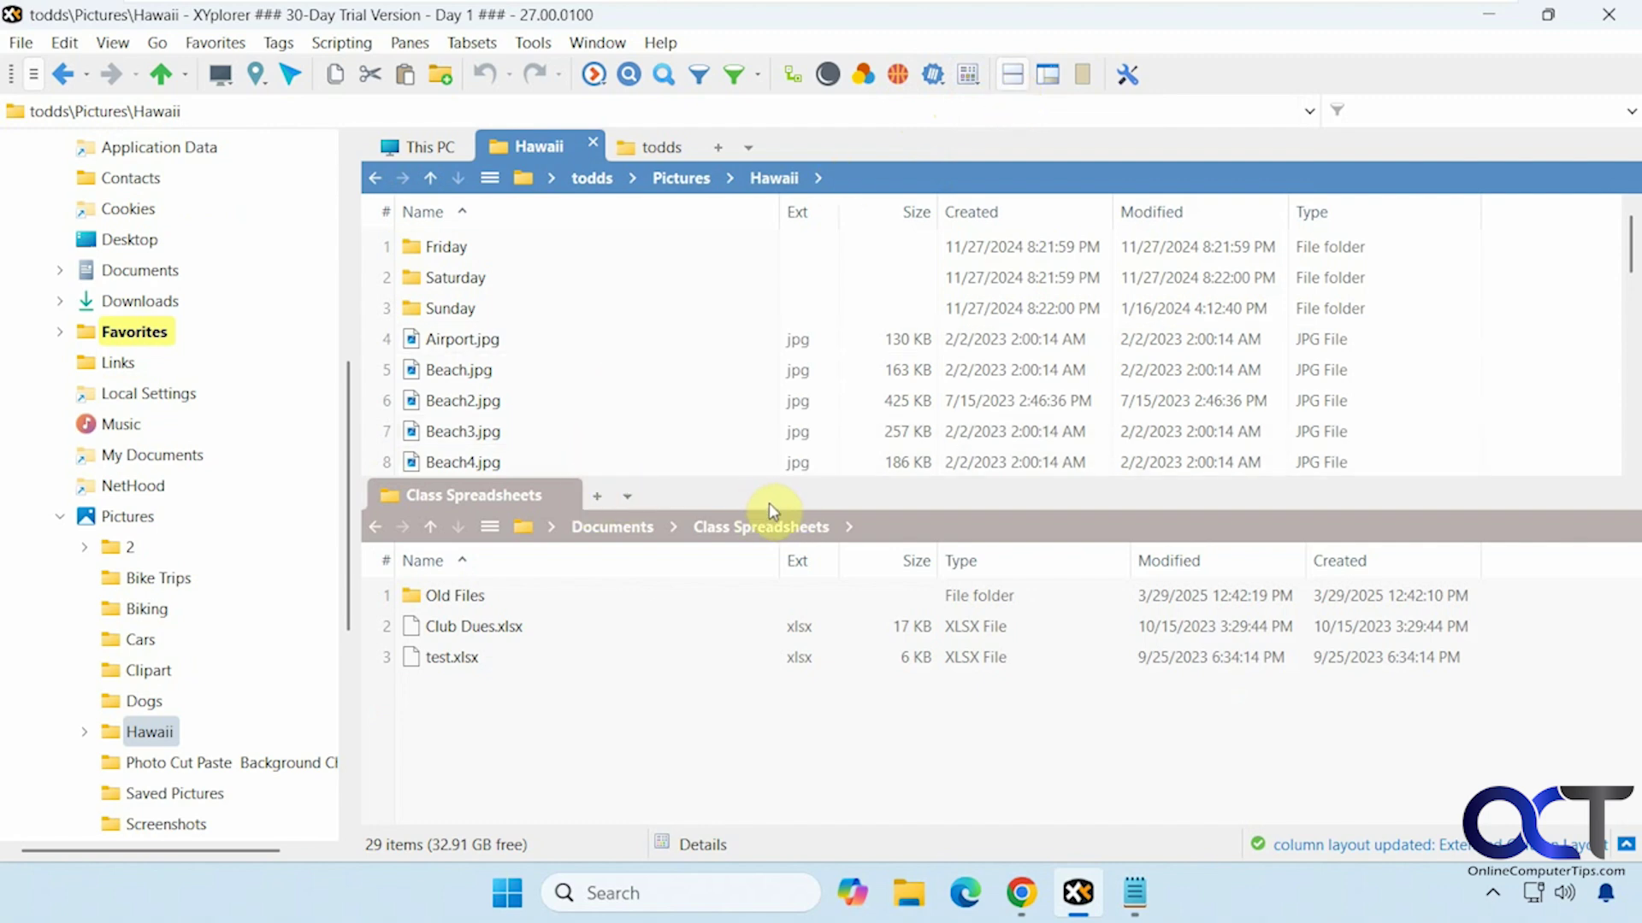
click(1012, 75)
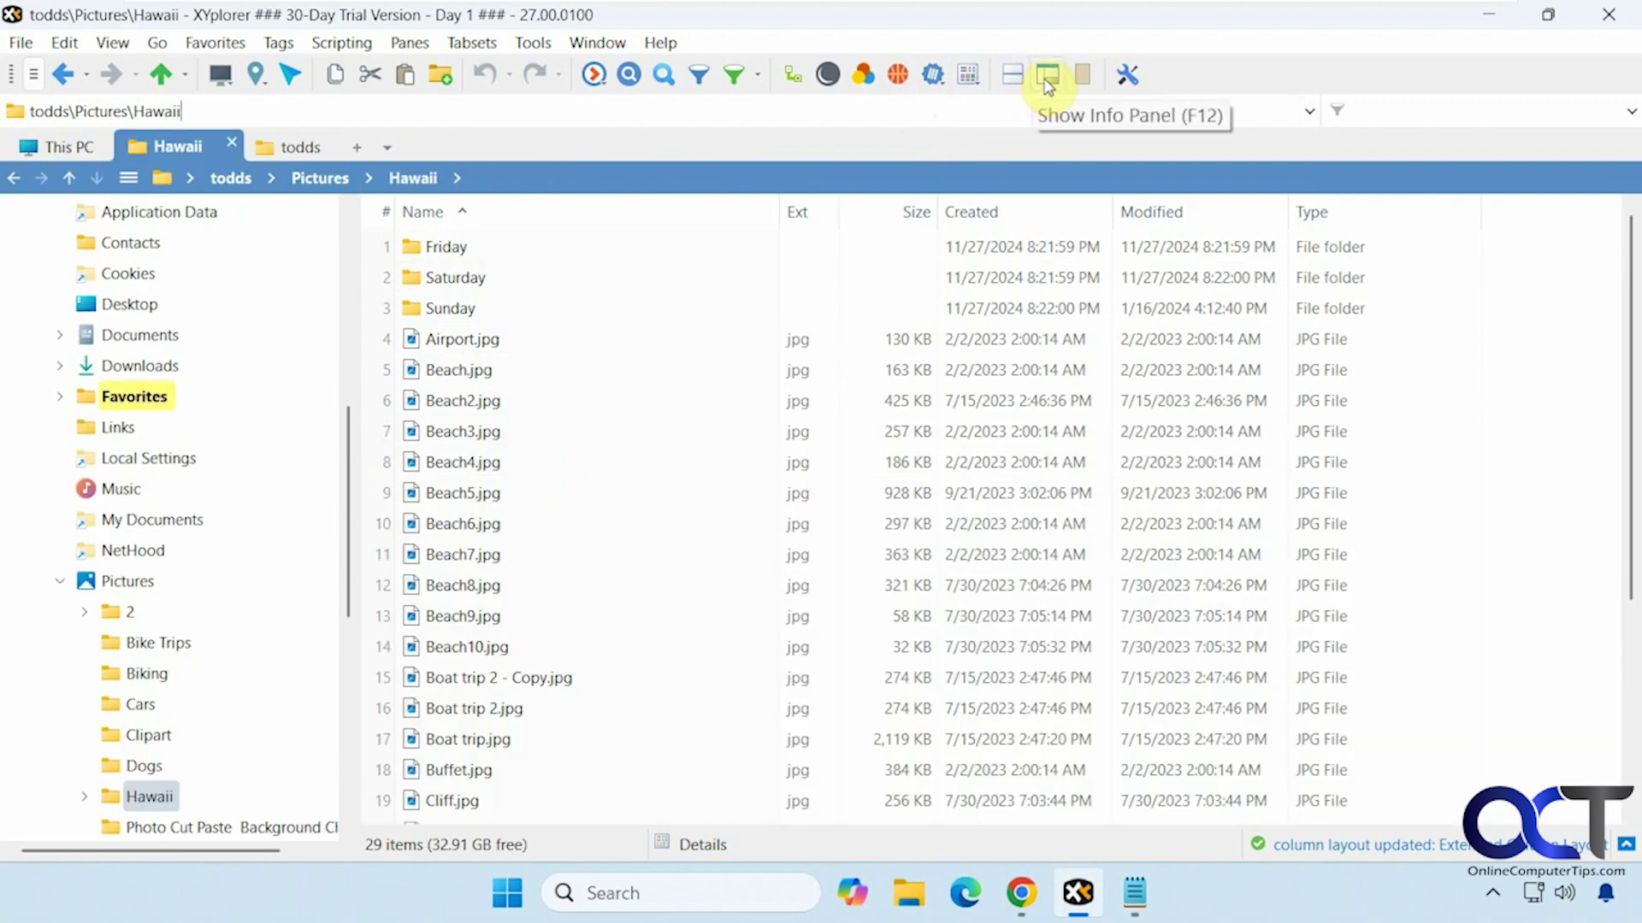
click(1047, 85)
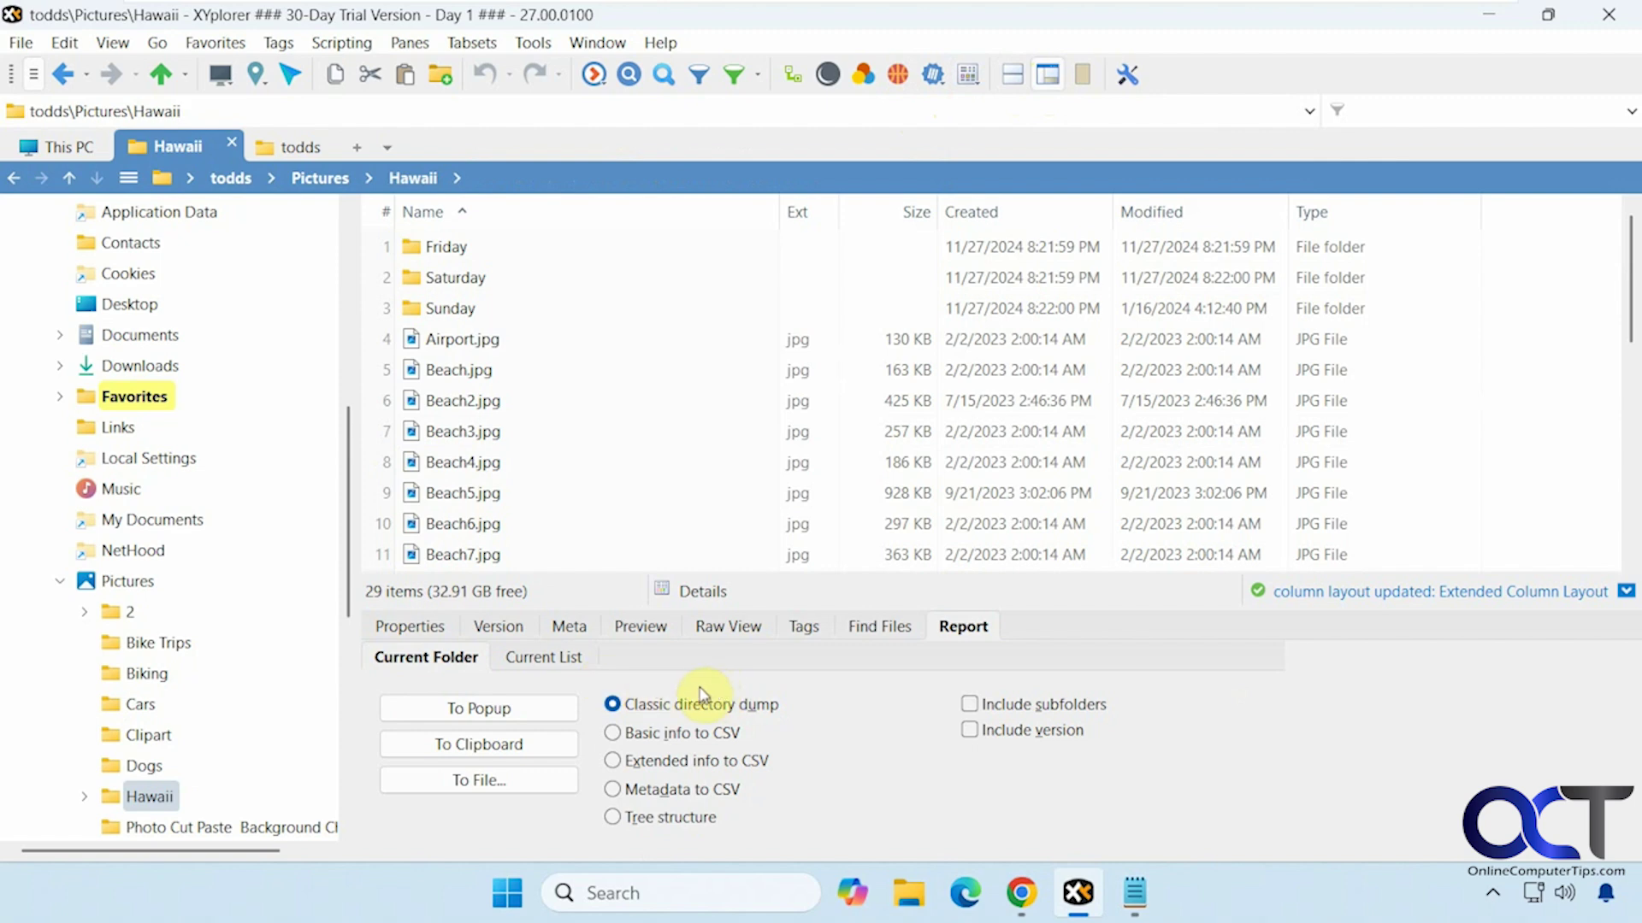
click(1627, 593)
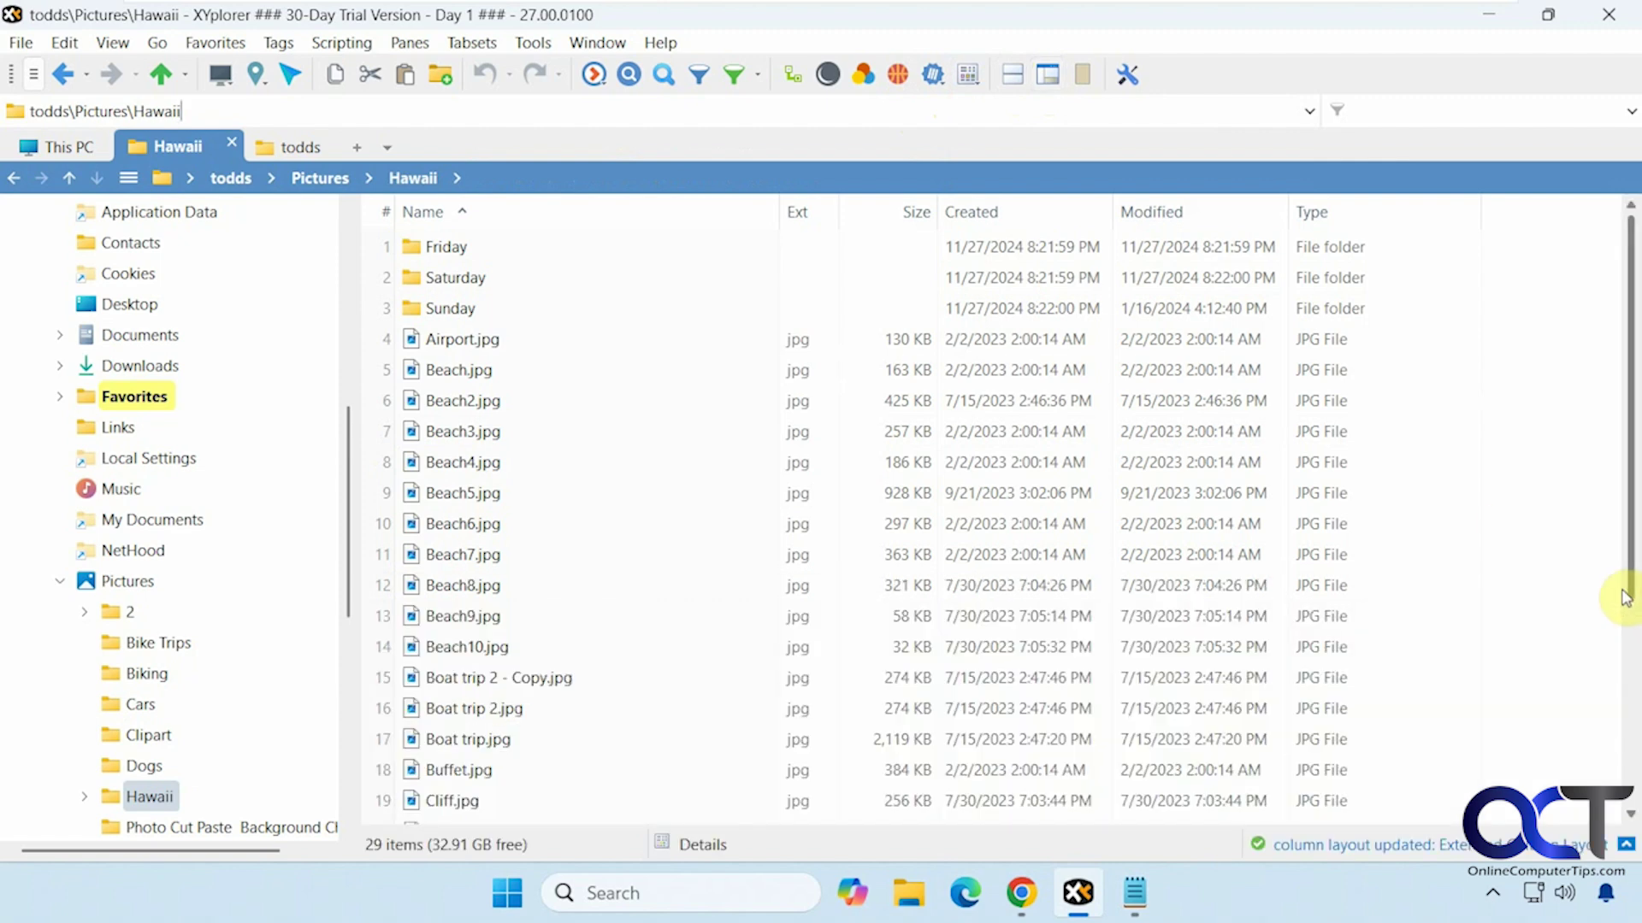
Preview Beach8.jpg in the preview pane, then close the pane again
click(1082, 75)
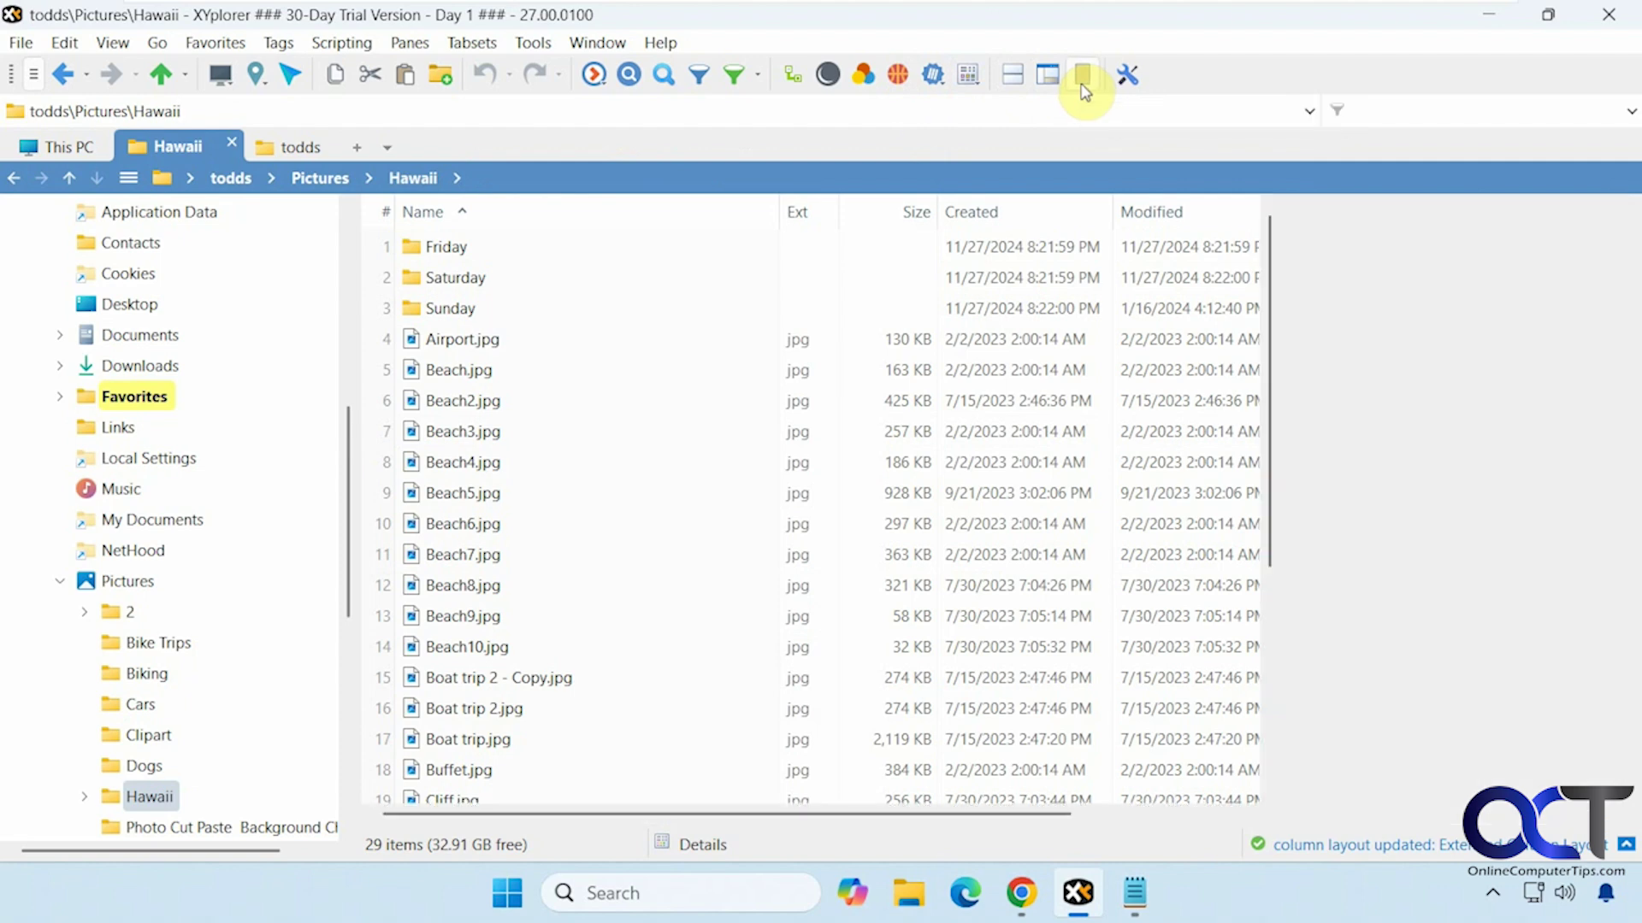
click(479, 588)
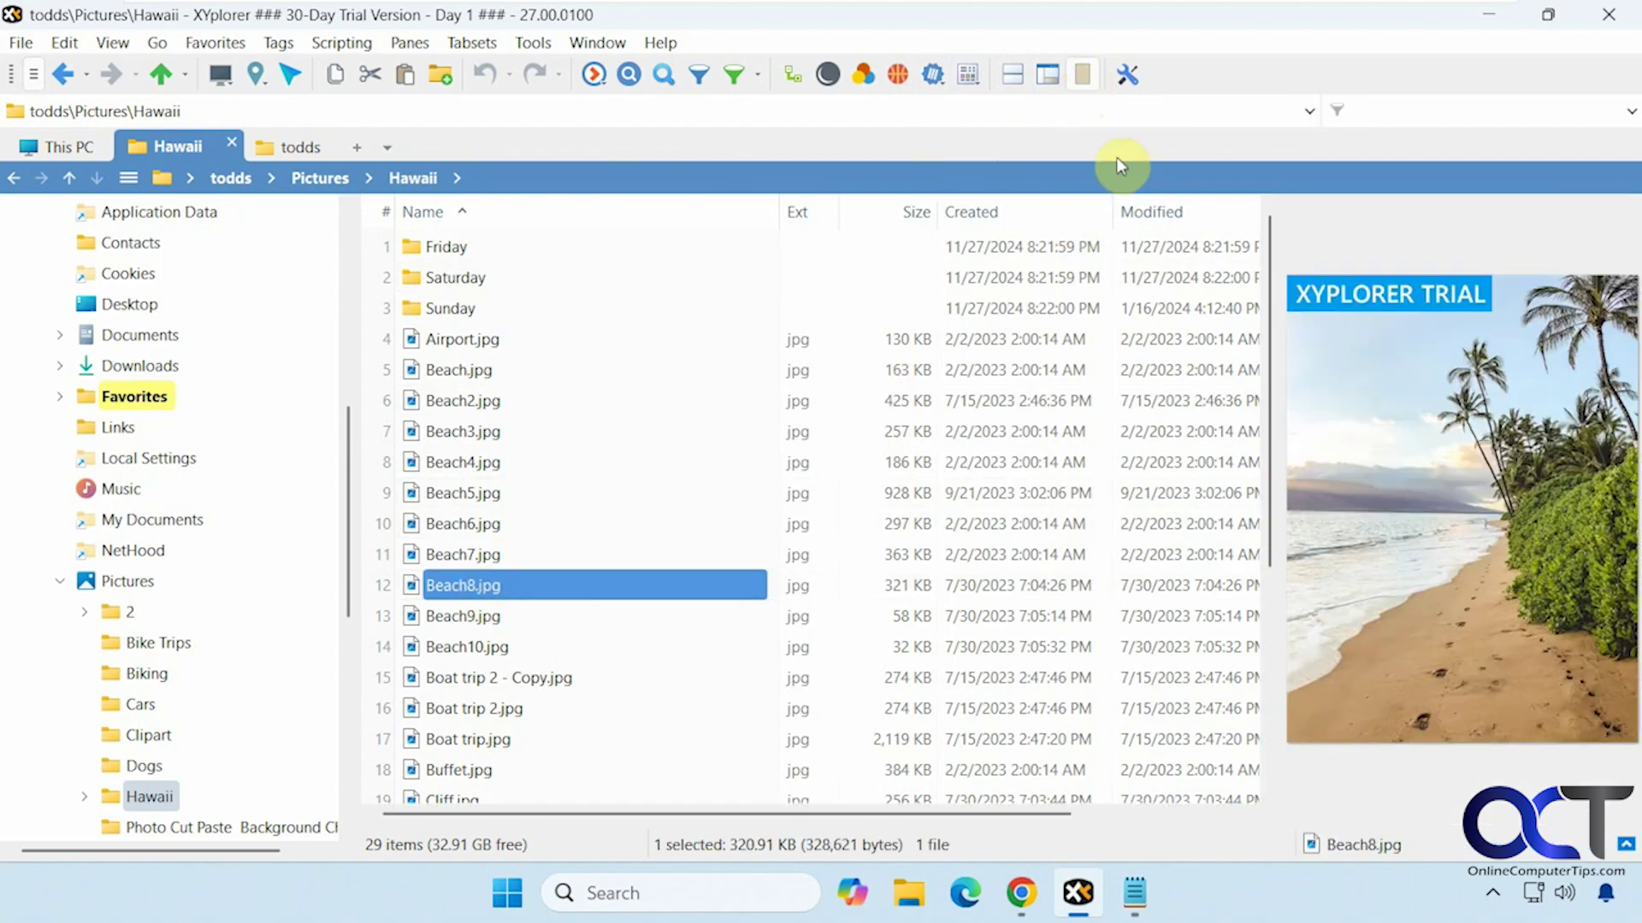
click(1085, 79)
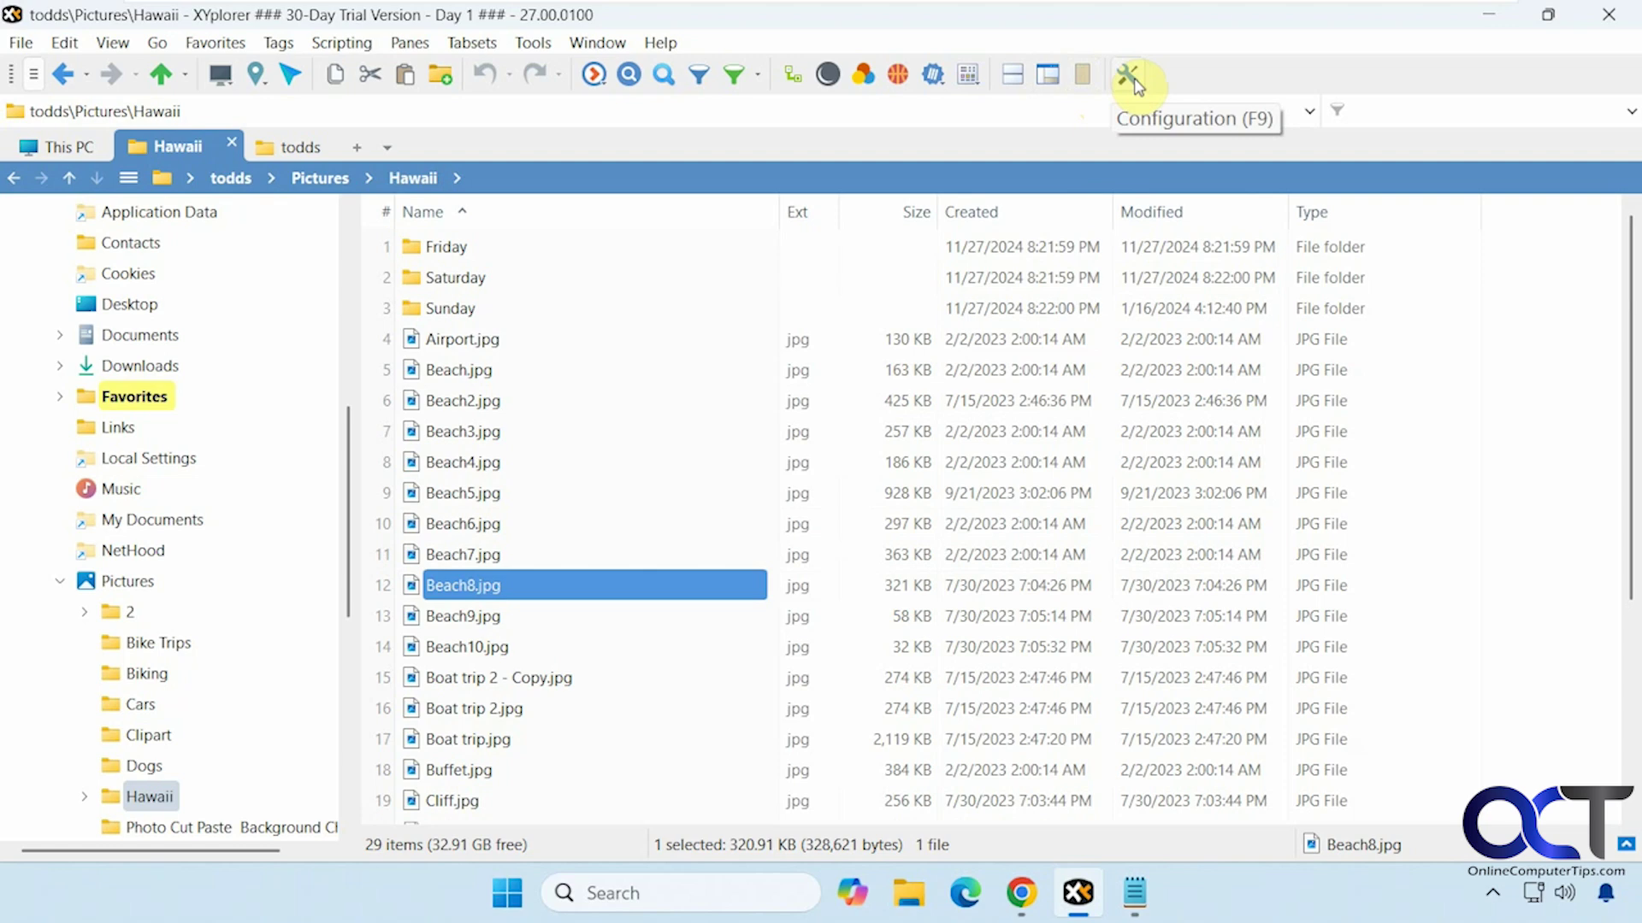
click(1130, 77)
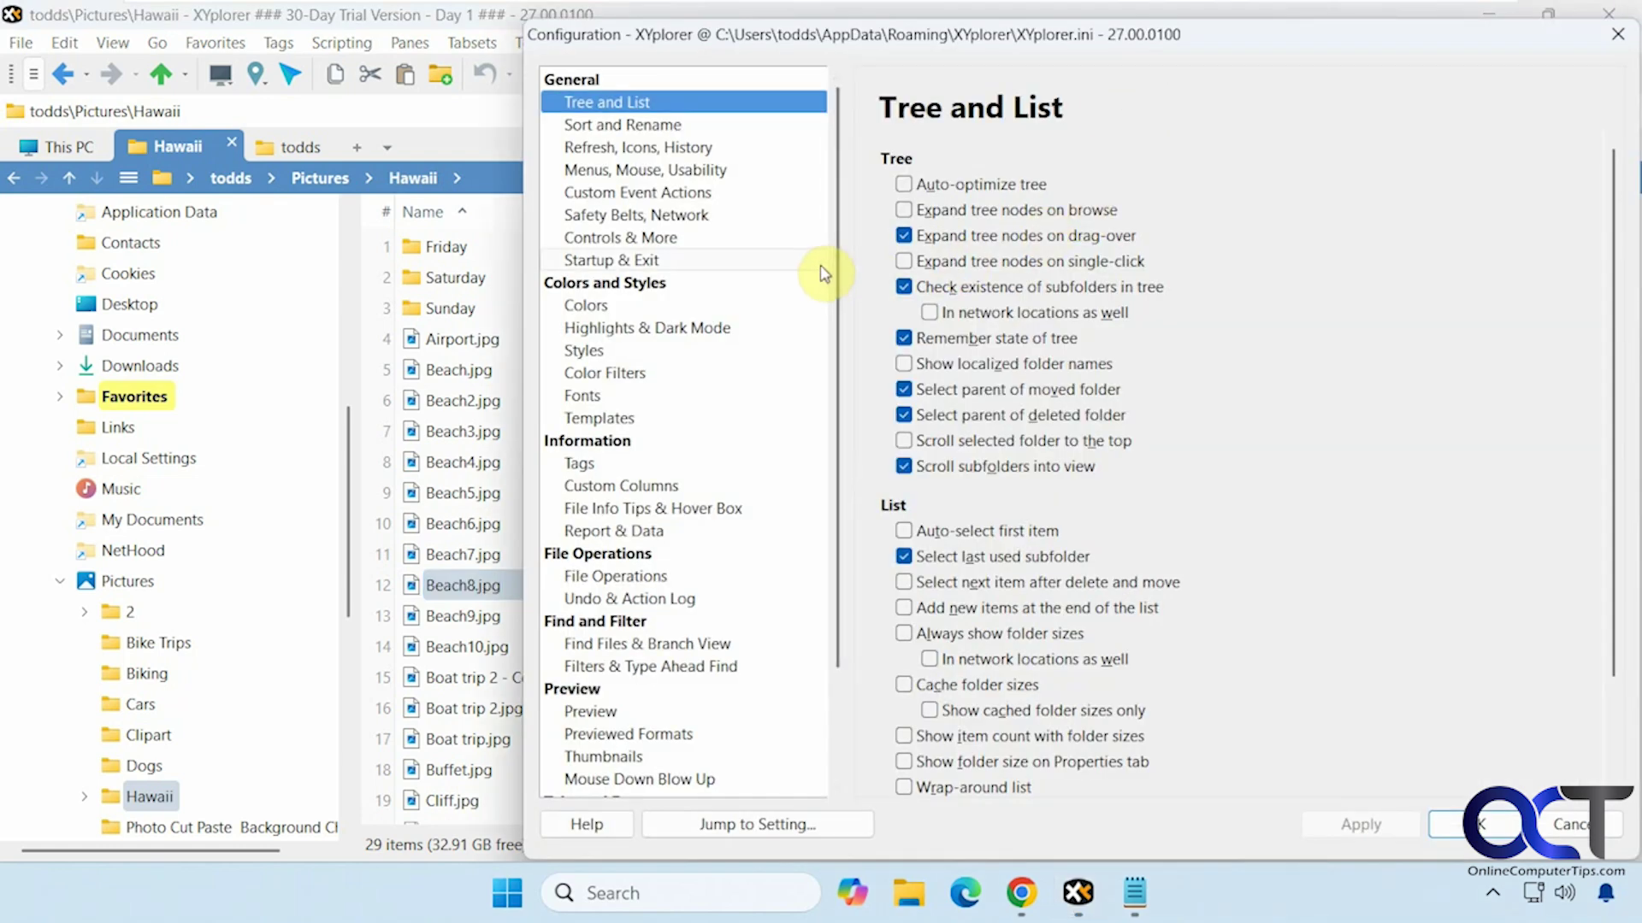
click(660, 125)
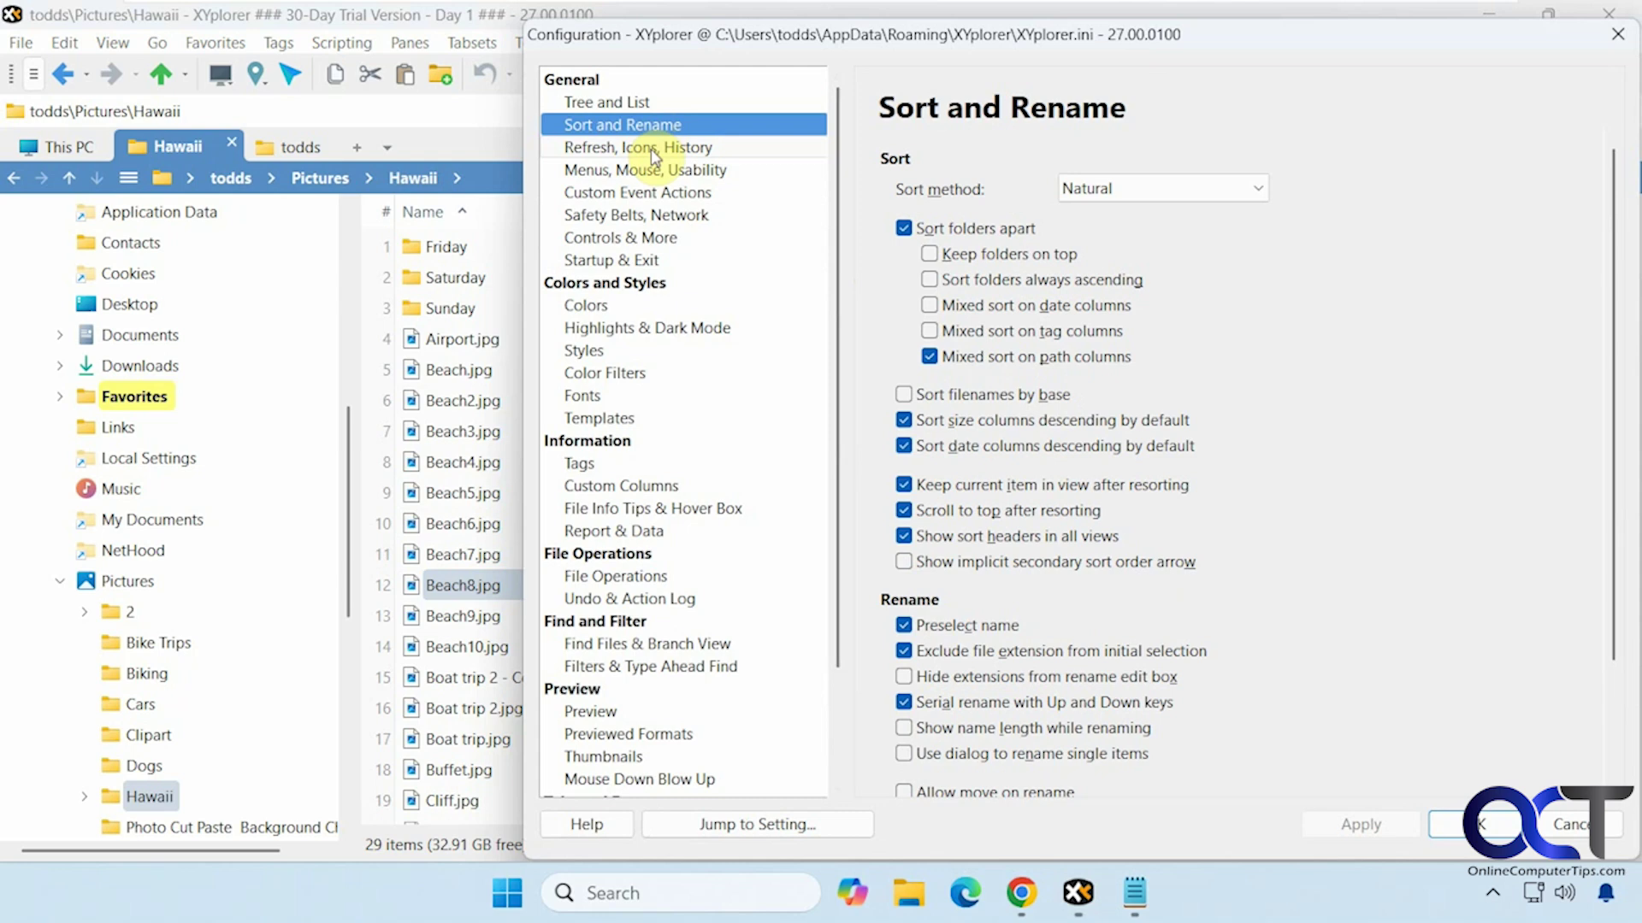
click(648, 147)
click(600, 305)
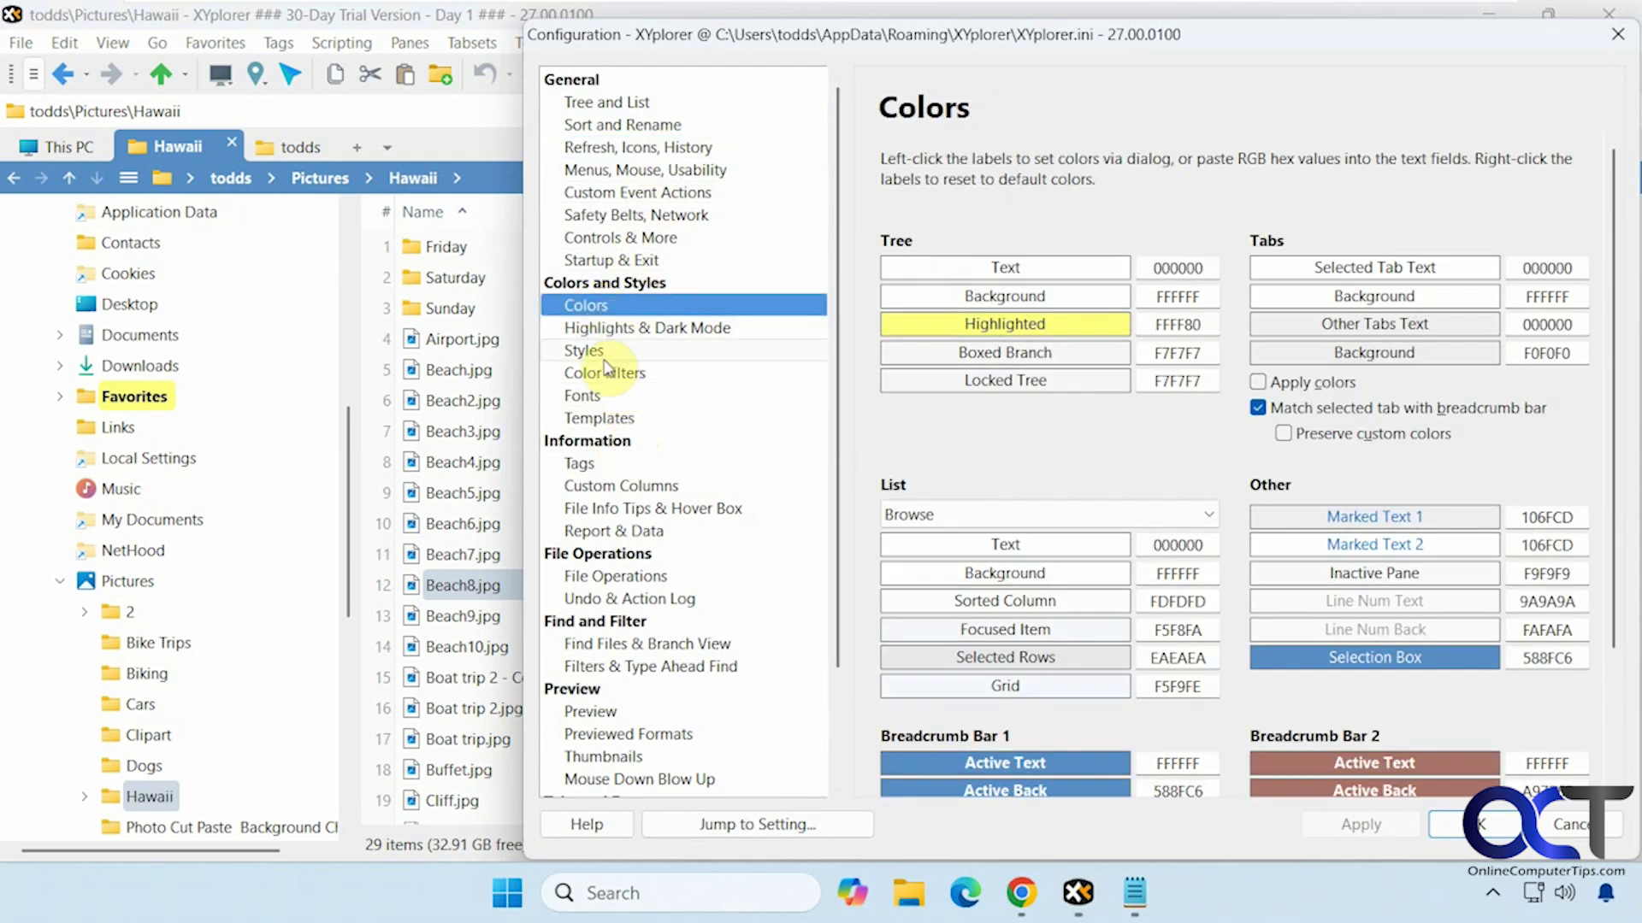
click(609, 328)
click(603, 372)
click(601, 418)
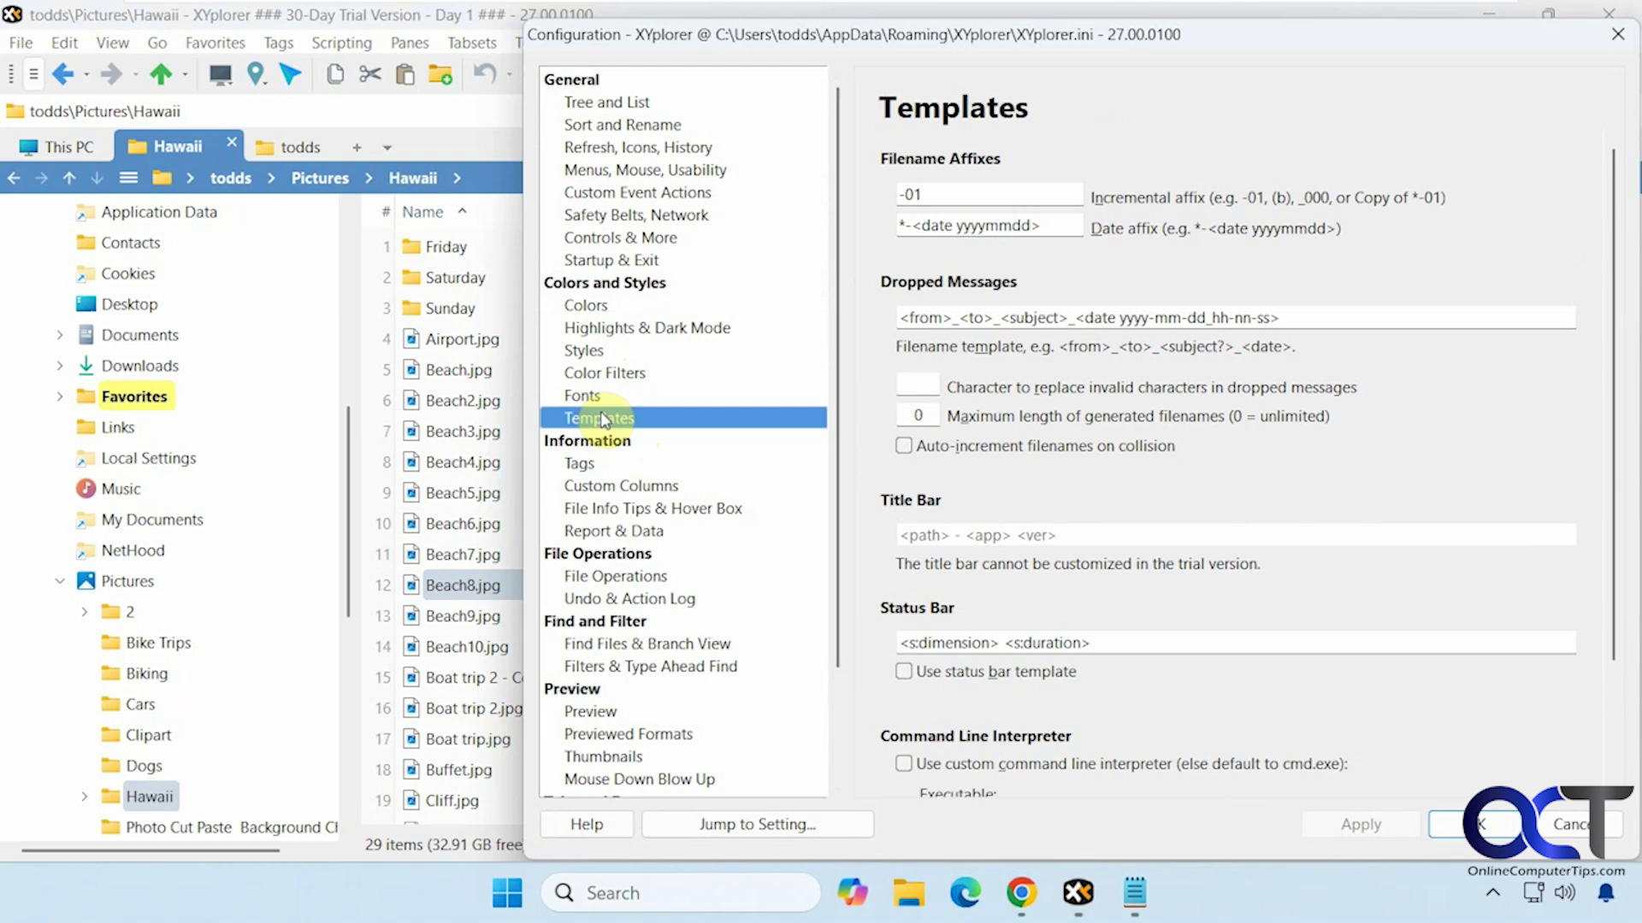
scroll(656, 492, down, 1)
click(653, 508)
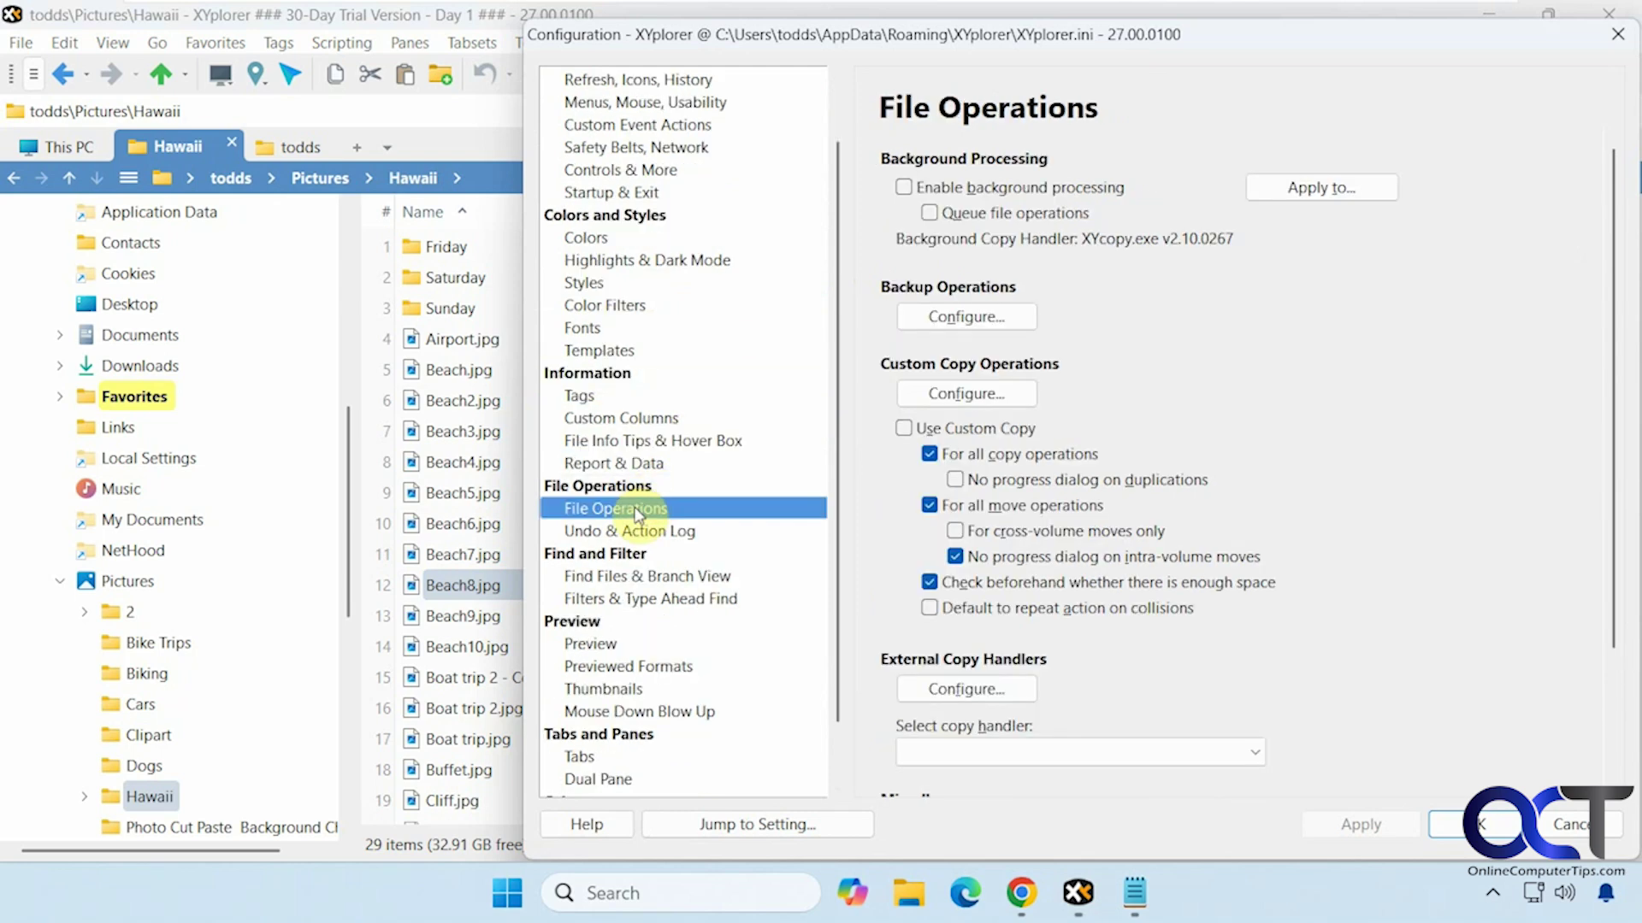
scroll(637, 513, down, 1)
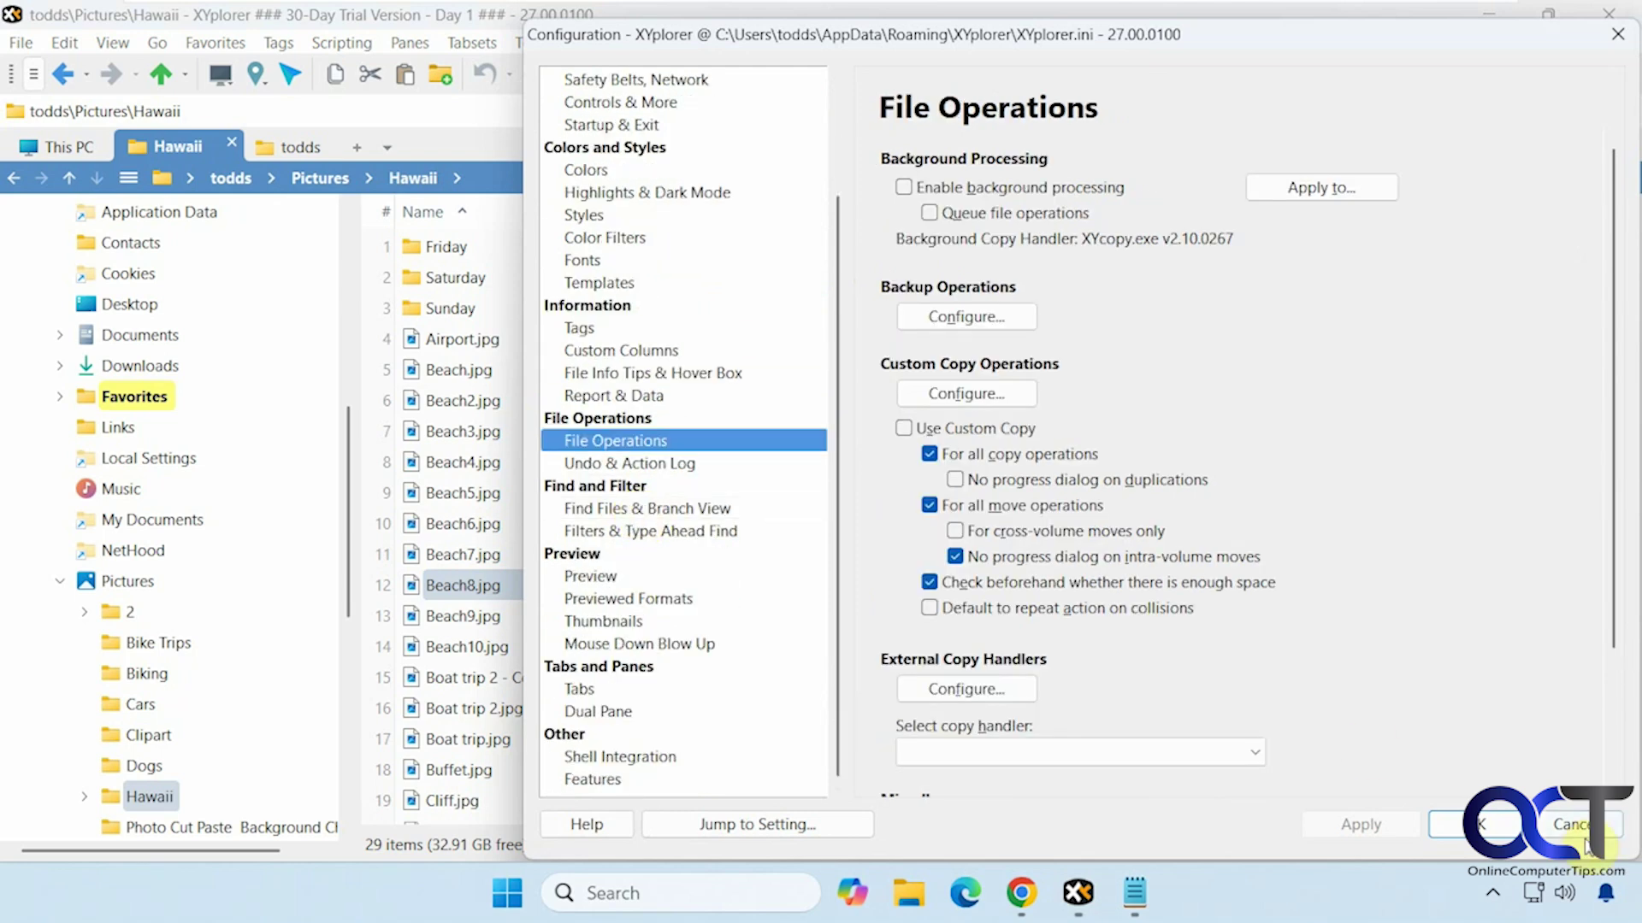
key(Return)
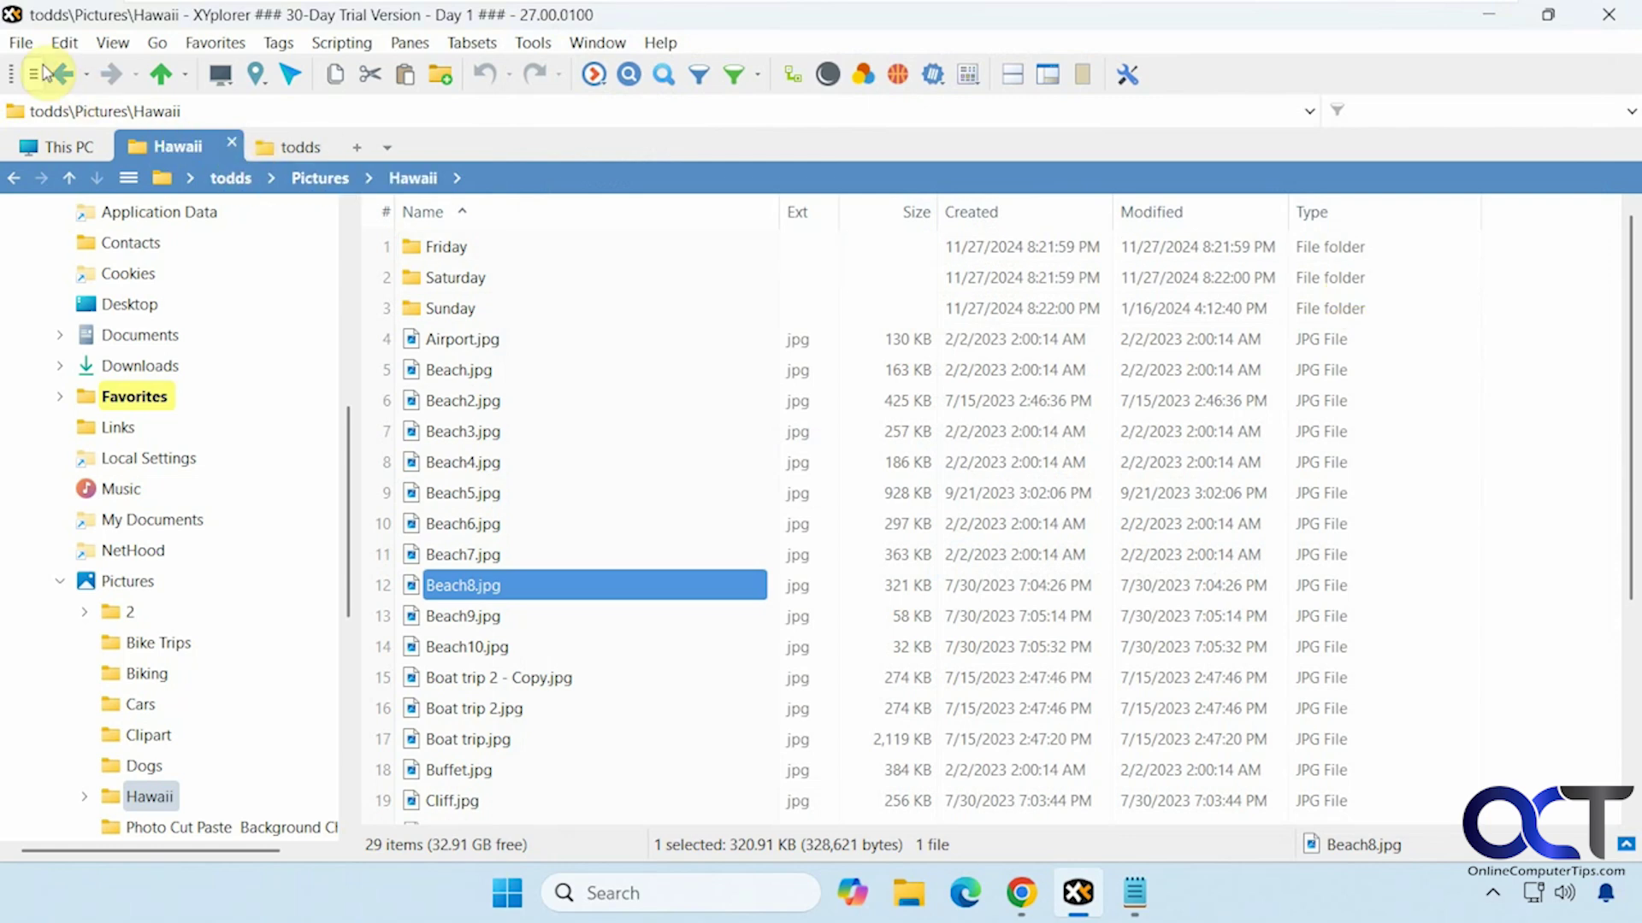
Show Beach8.jpg in the File menu's Floating Preview window, then close it
click(21, 45)
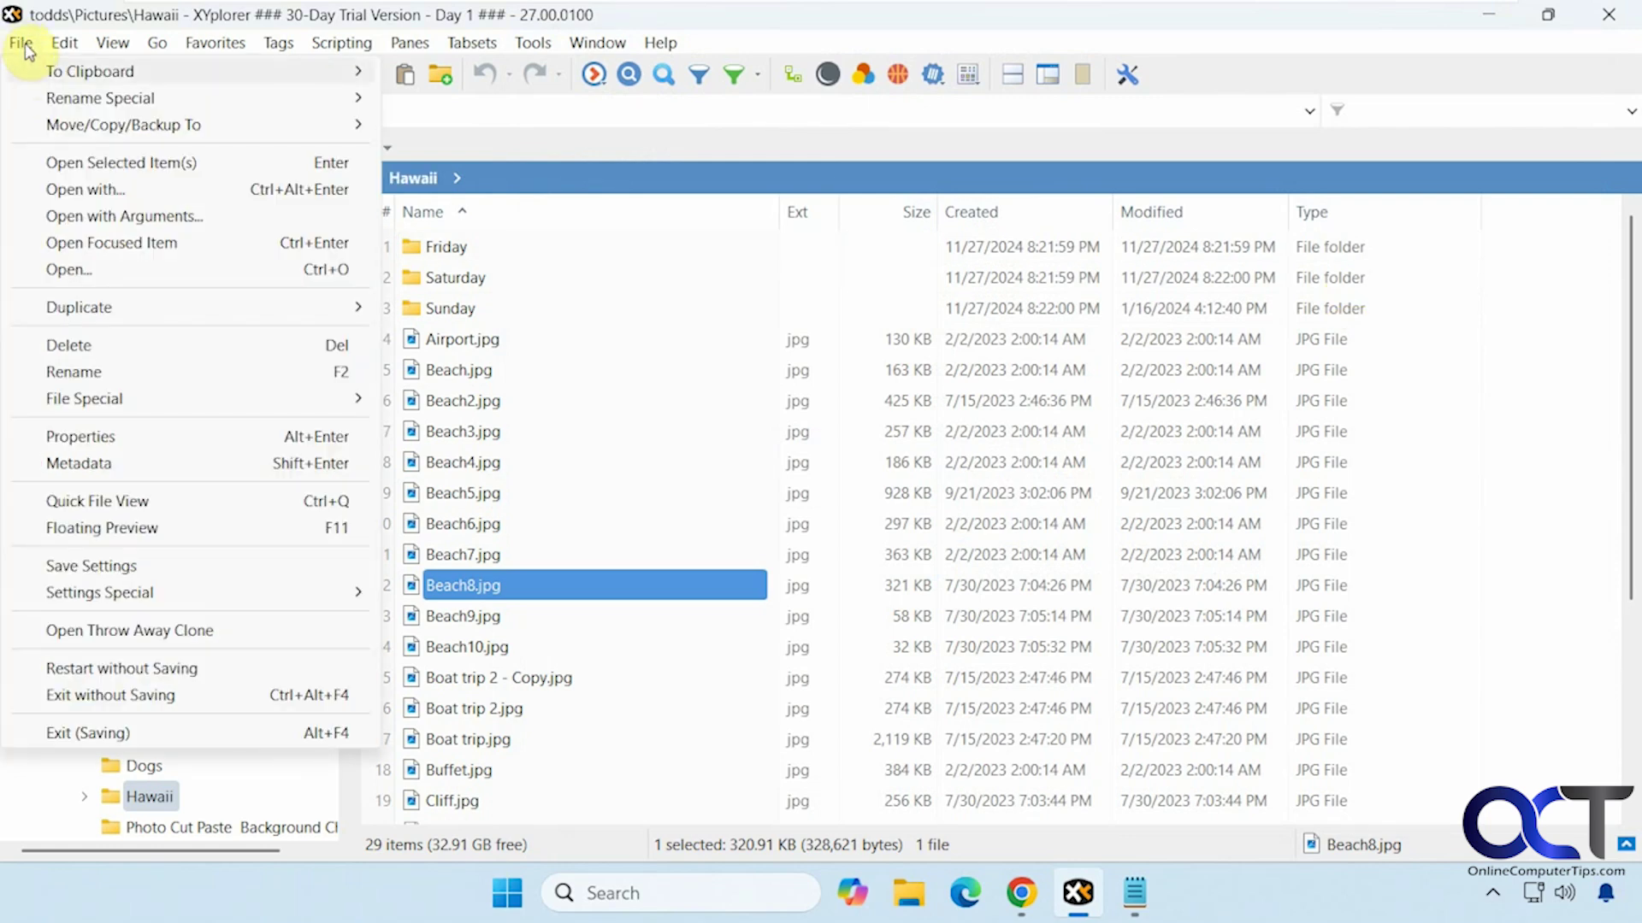
mouse_move(88, 100)
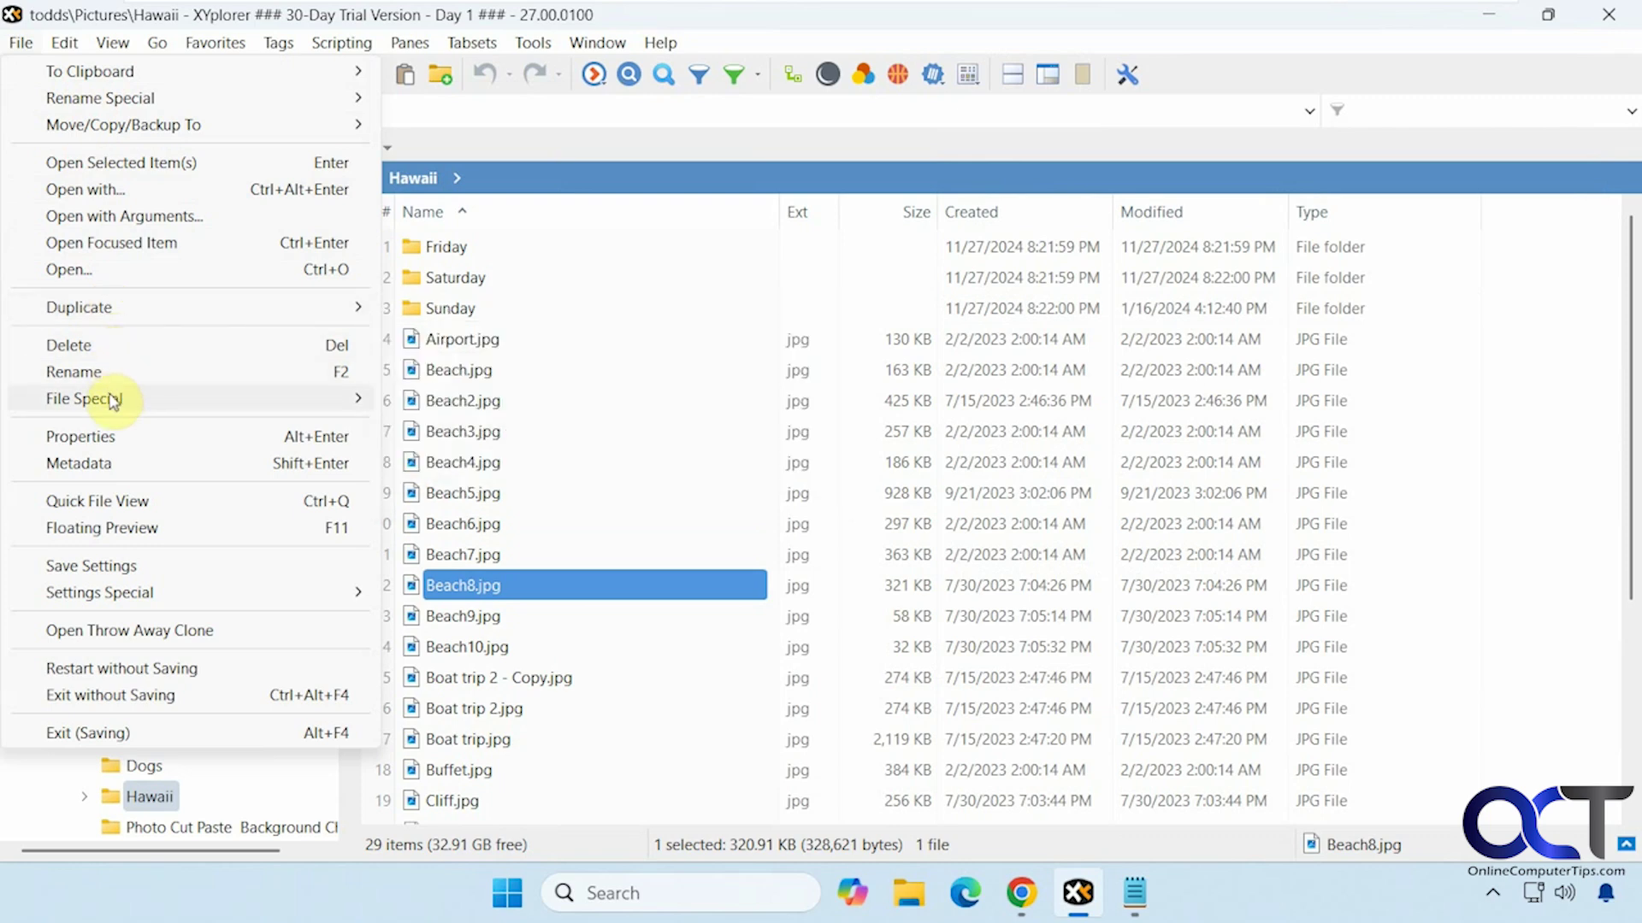
mouse_move(113, 400)
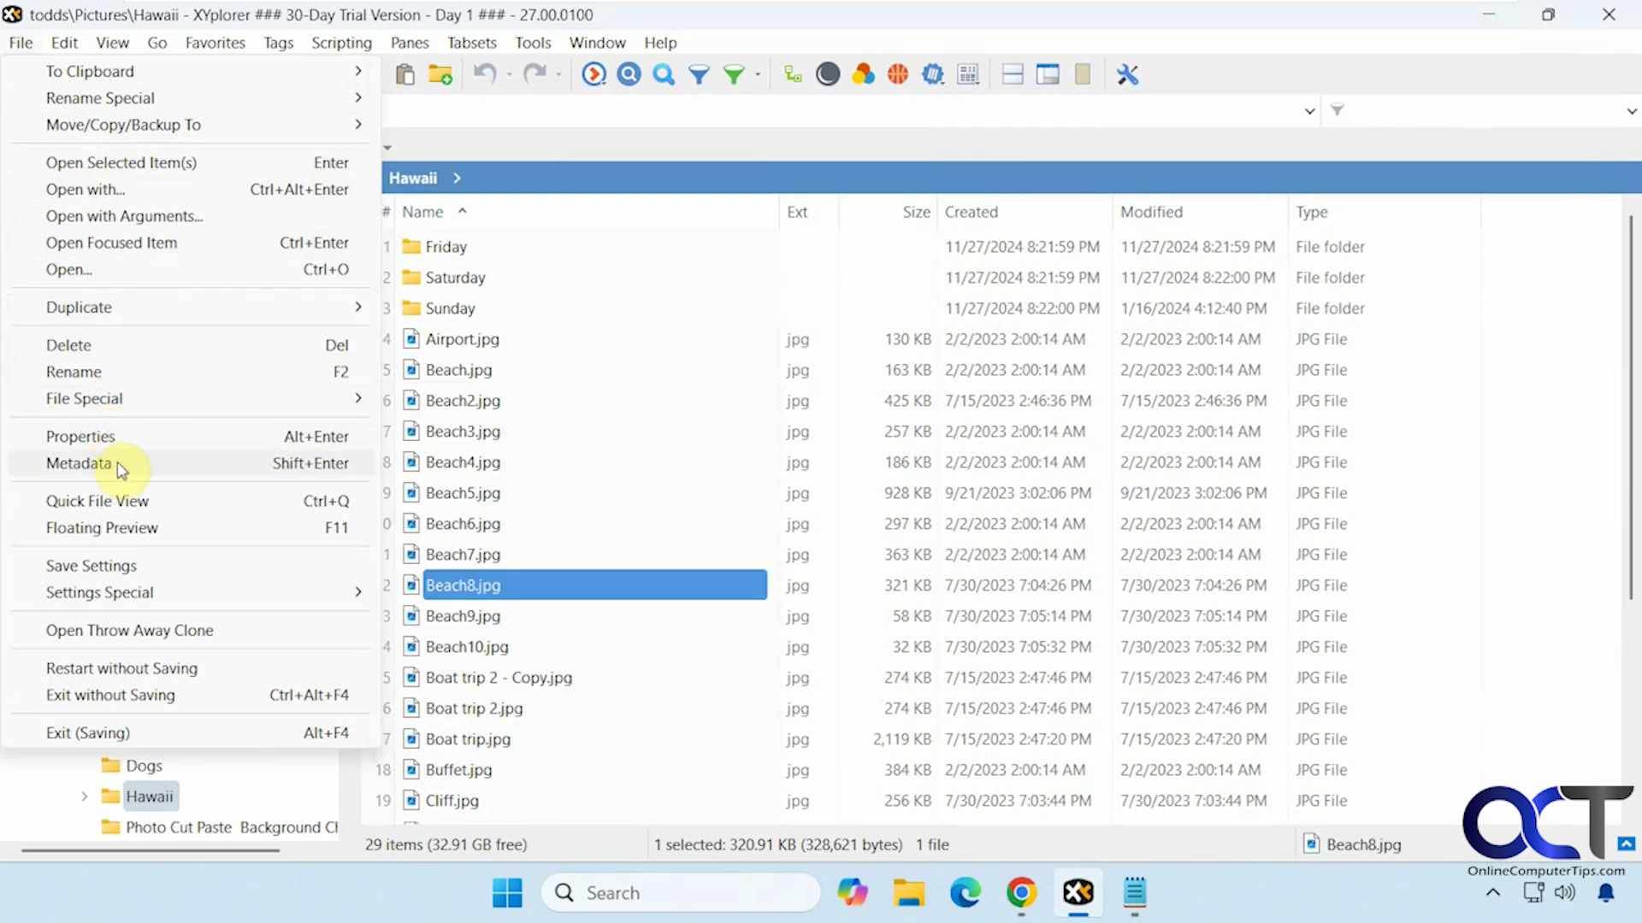
click(129, 528)
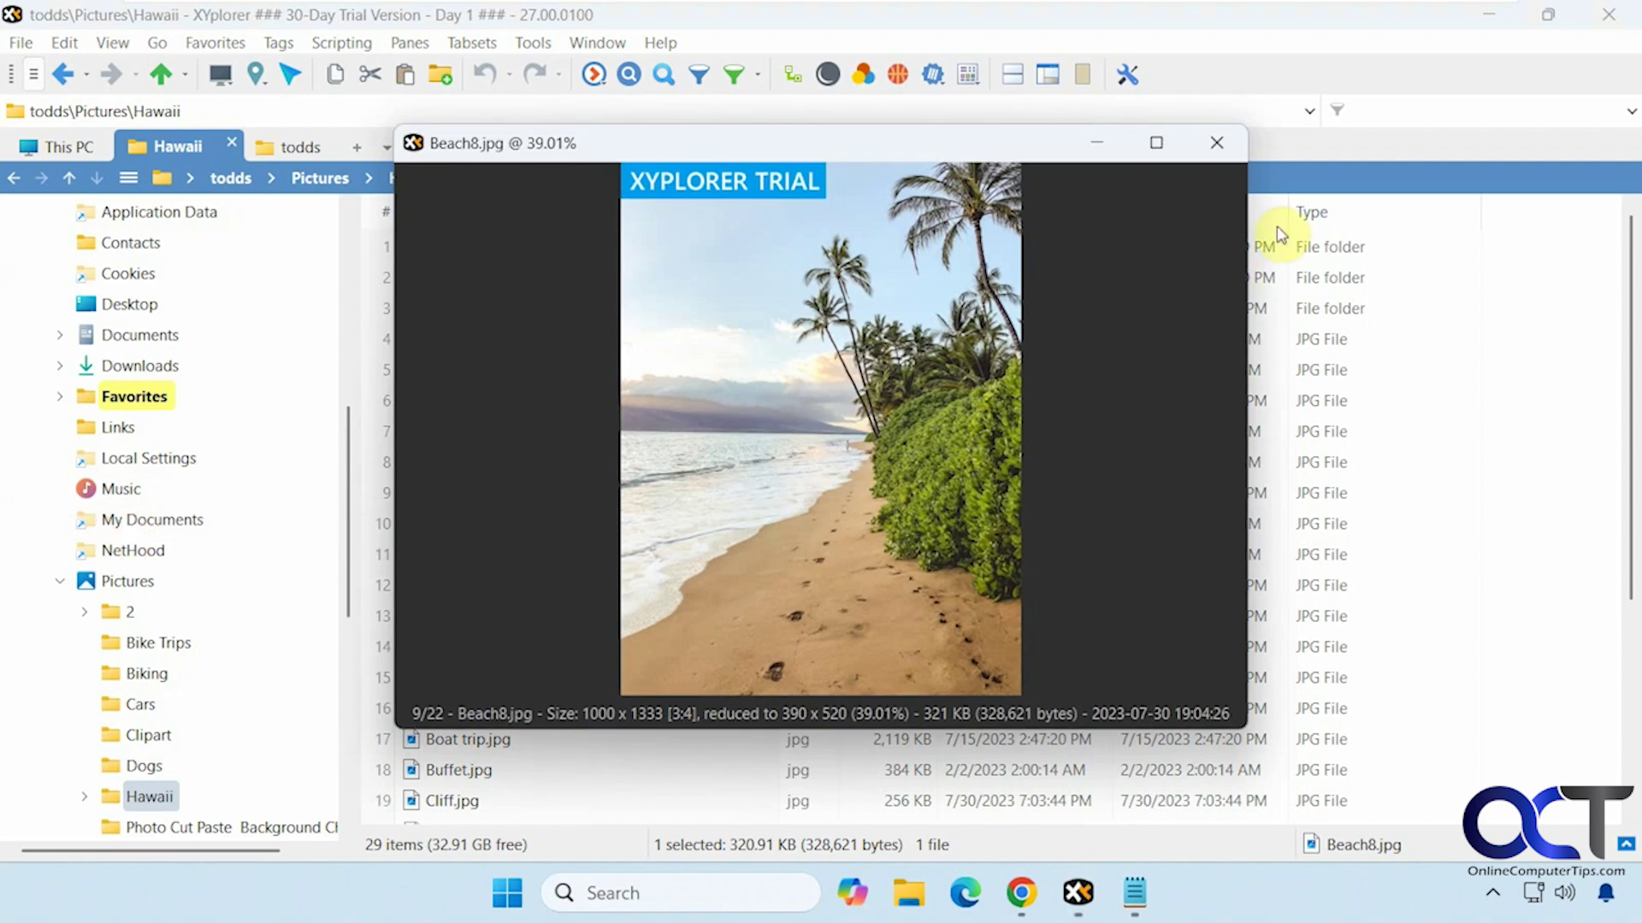
click(1228, 146)
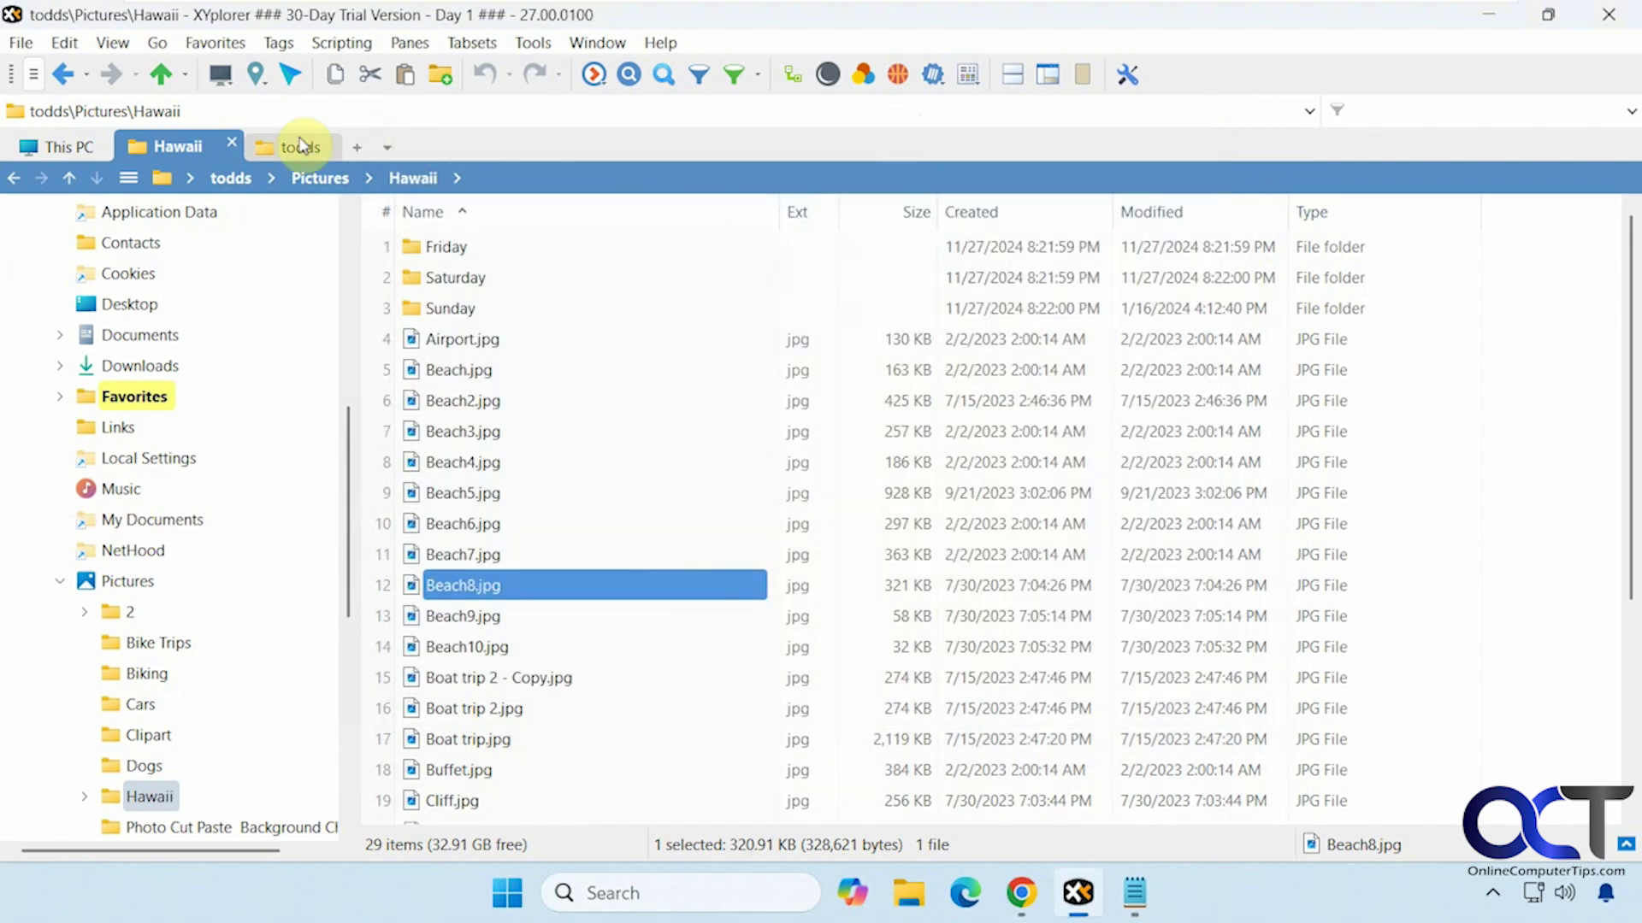
Browse the File menu's Settings Special submenu, then move over to the Edit menu
click(20, 42)
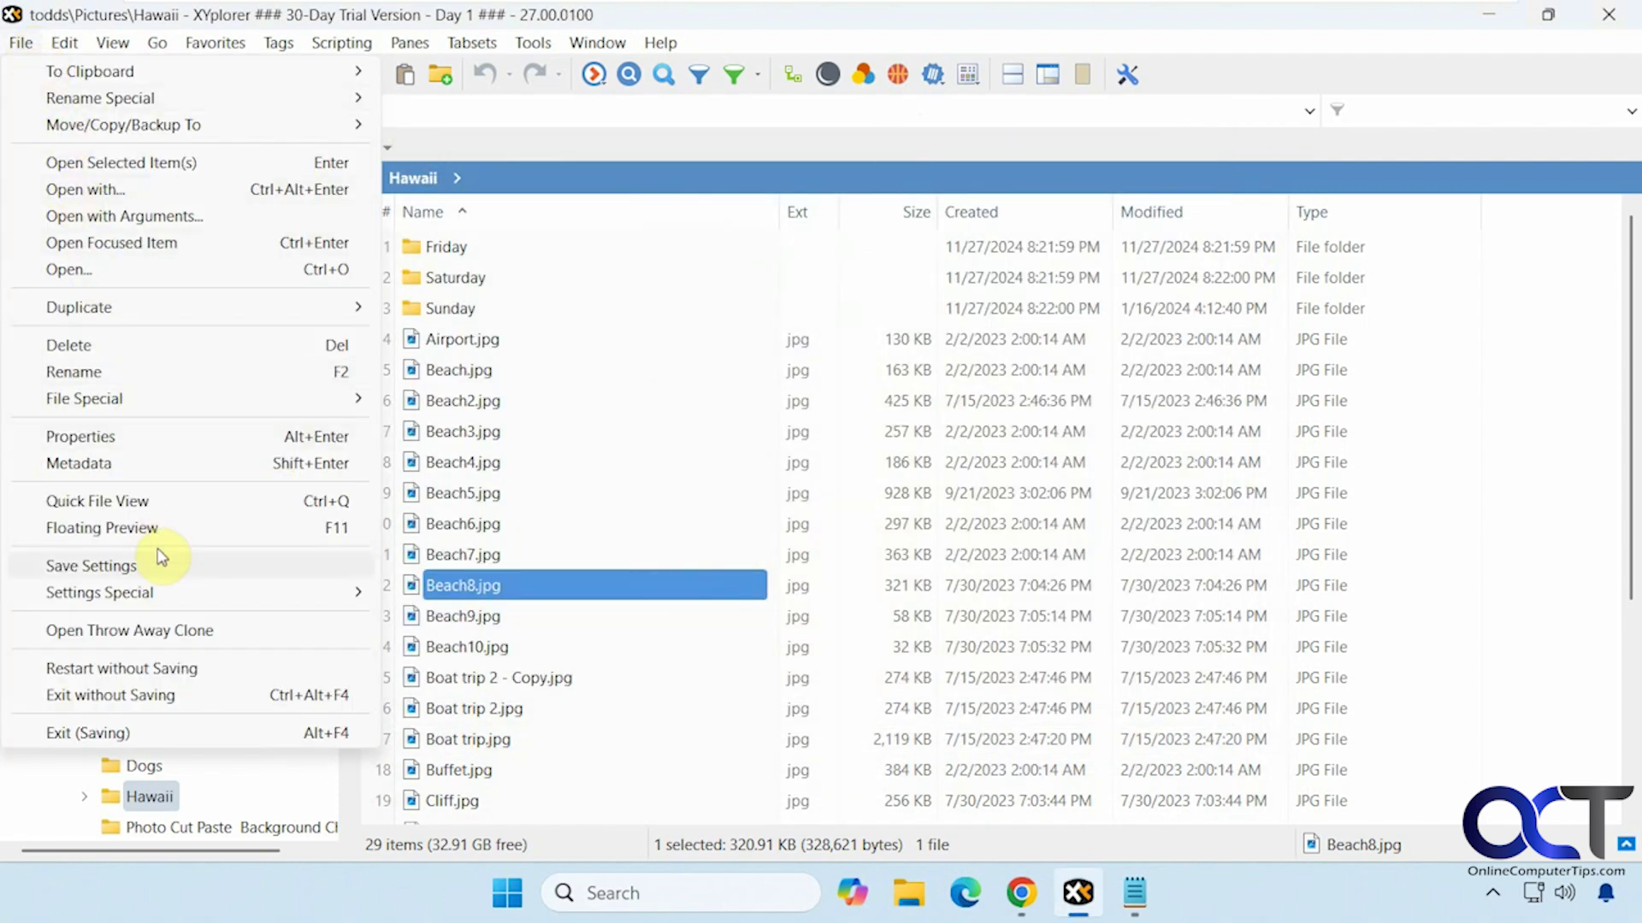
mouse_move(174, 597)
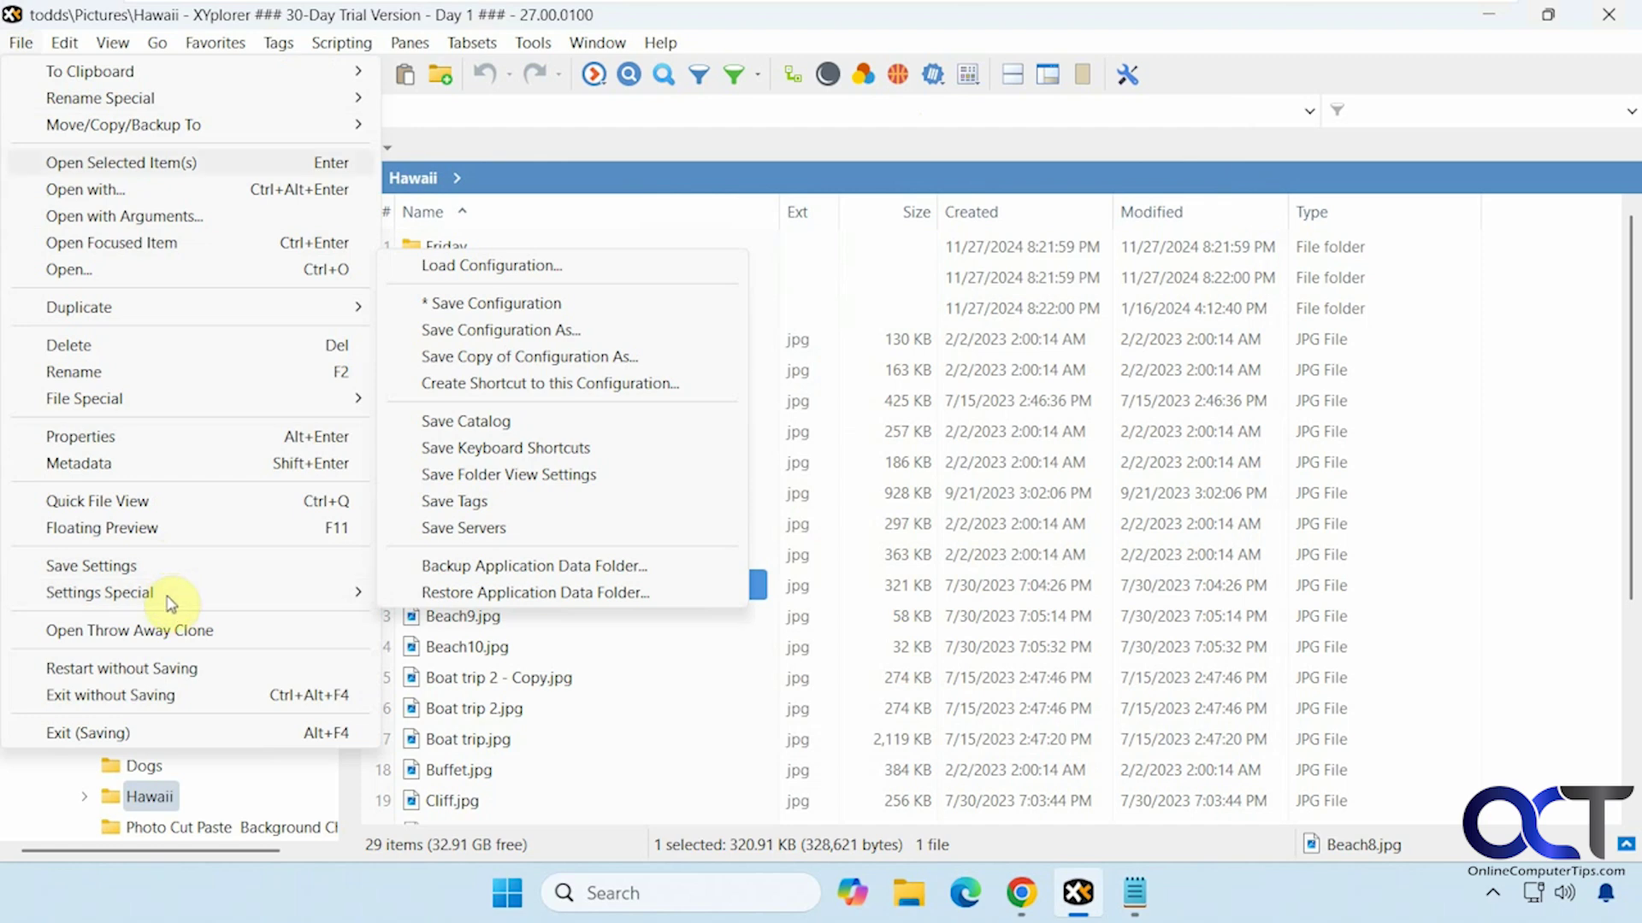
mouse_move(62, 45)
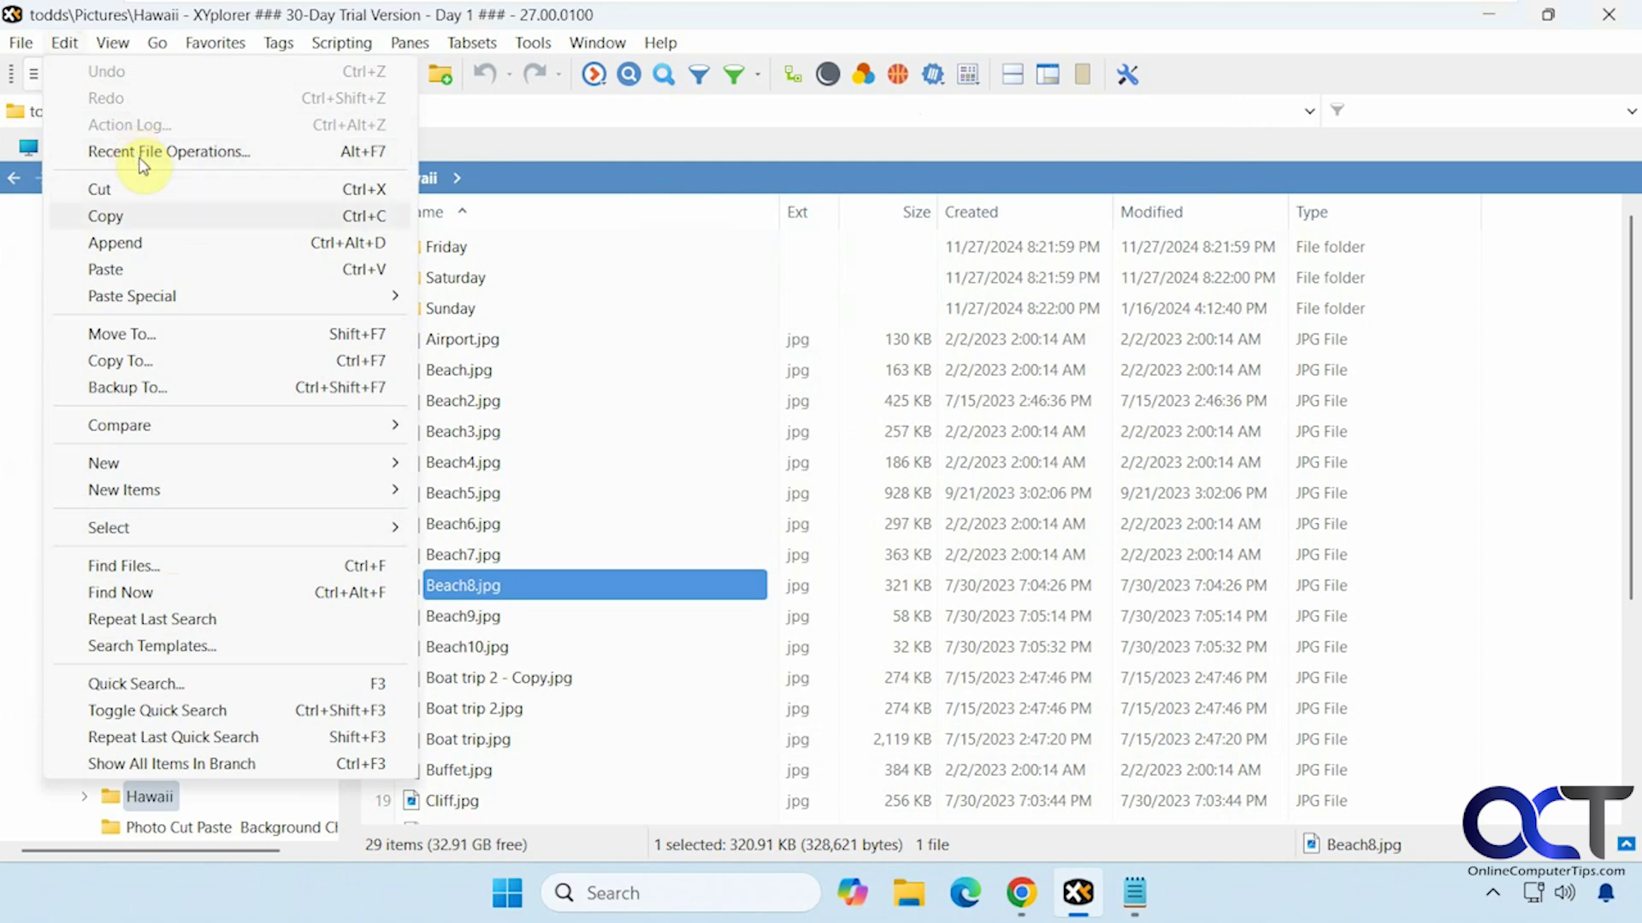
Start a Backup To... of Beach8.jpg and cancel it, then browse Edit's Compare and New Items submenus
click(187, 389)
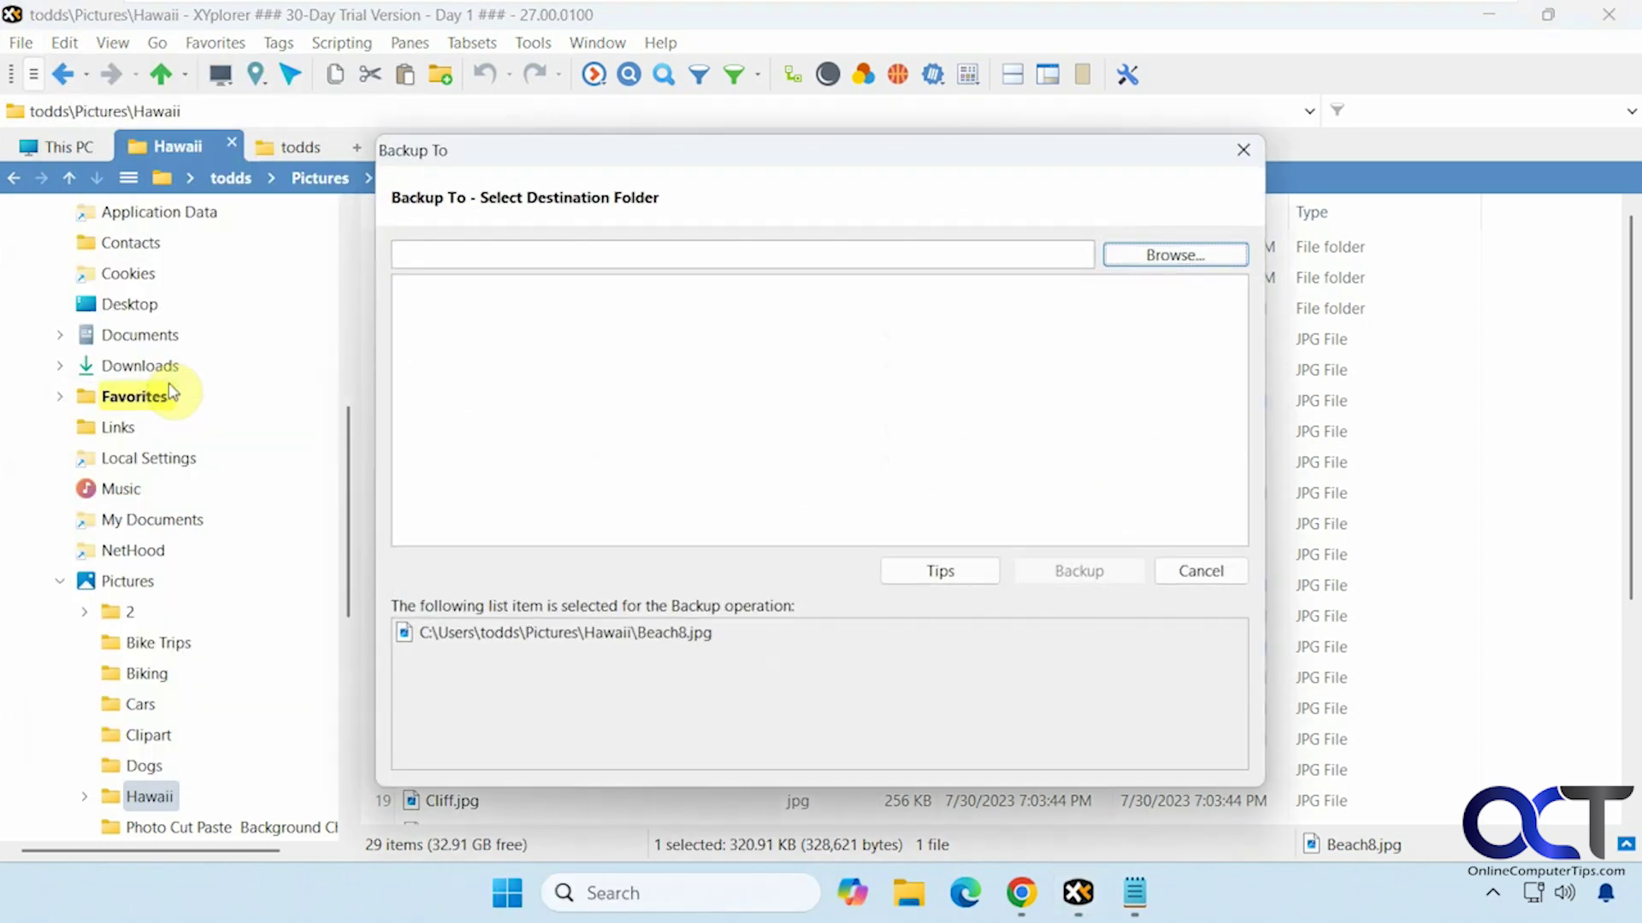
click(1185, 568)
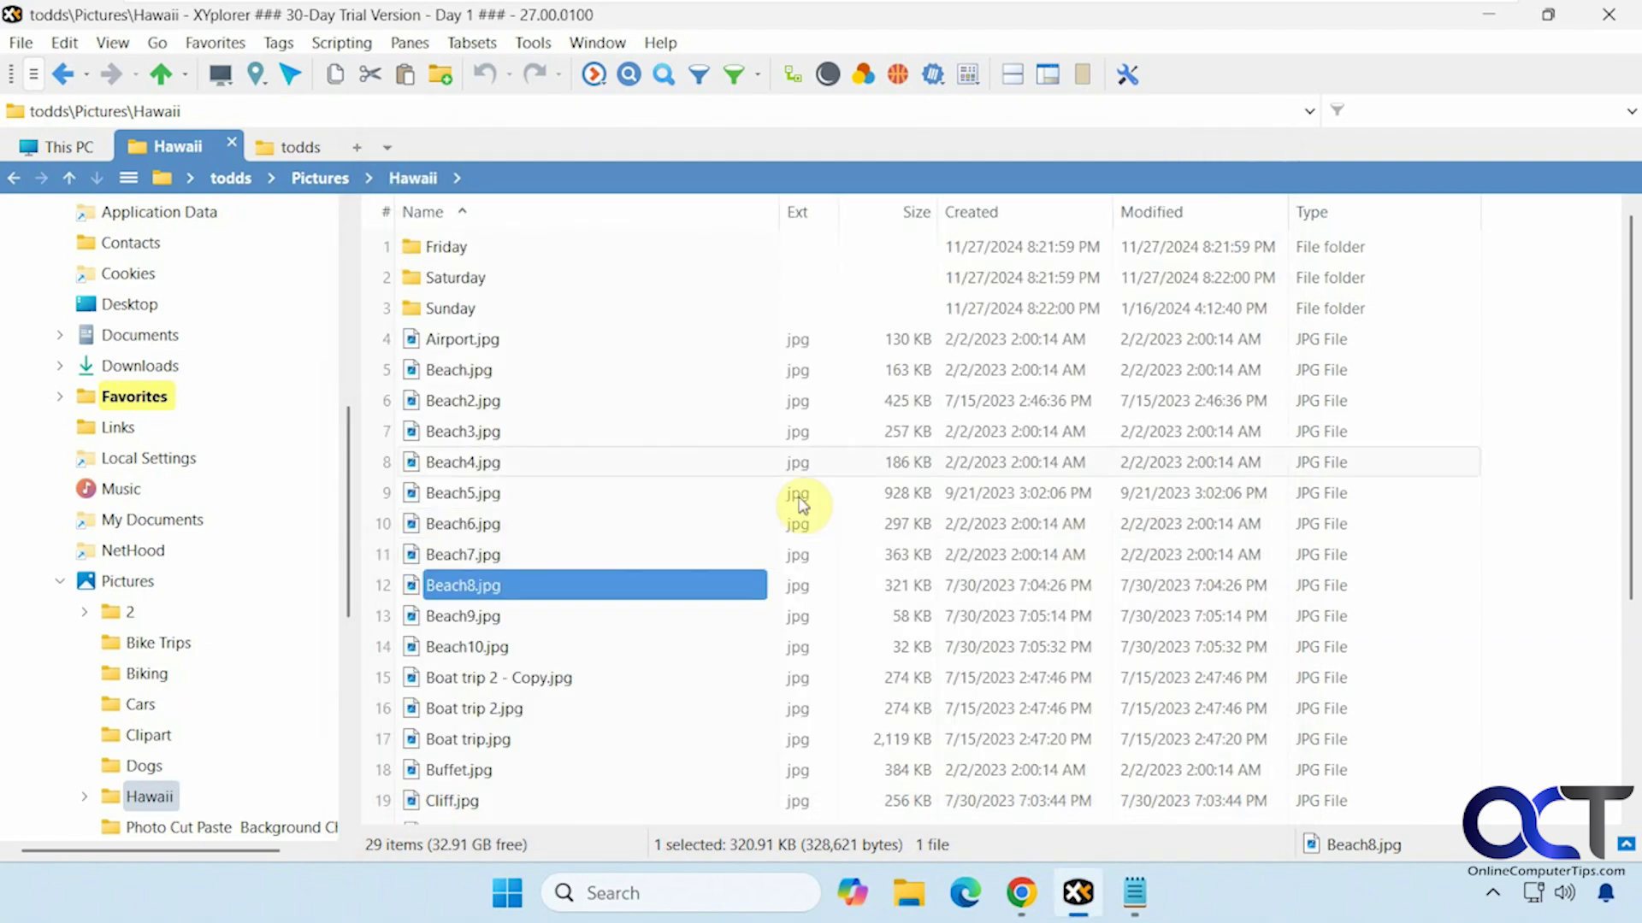
click(69, 42)
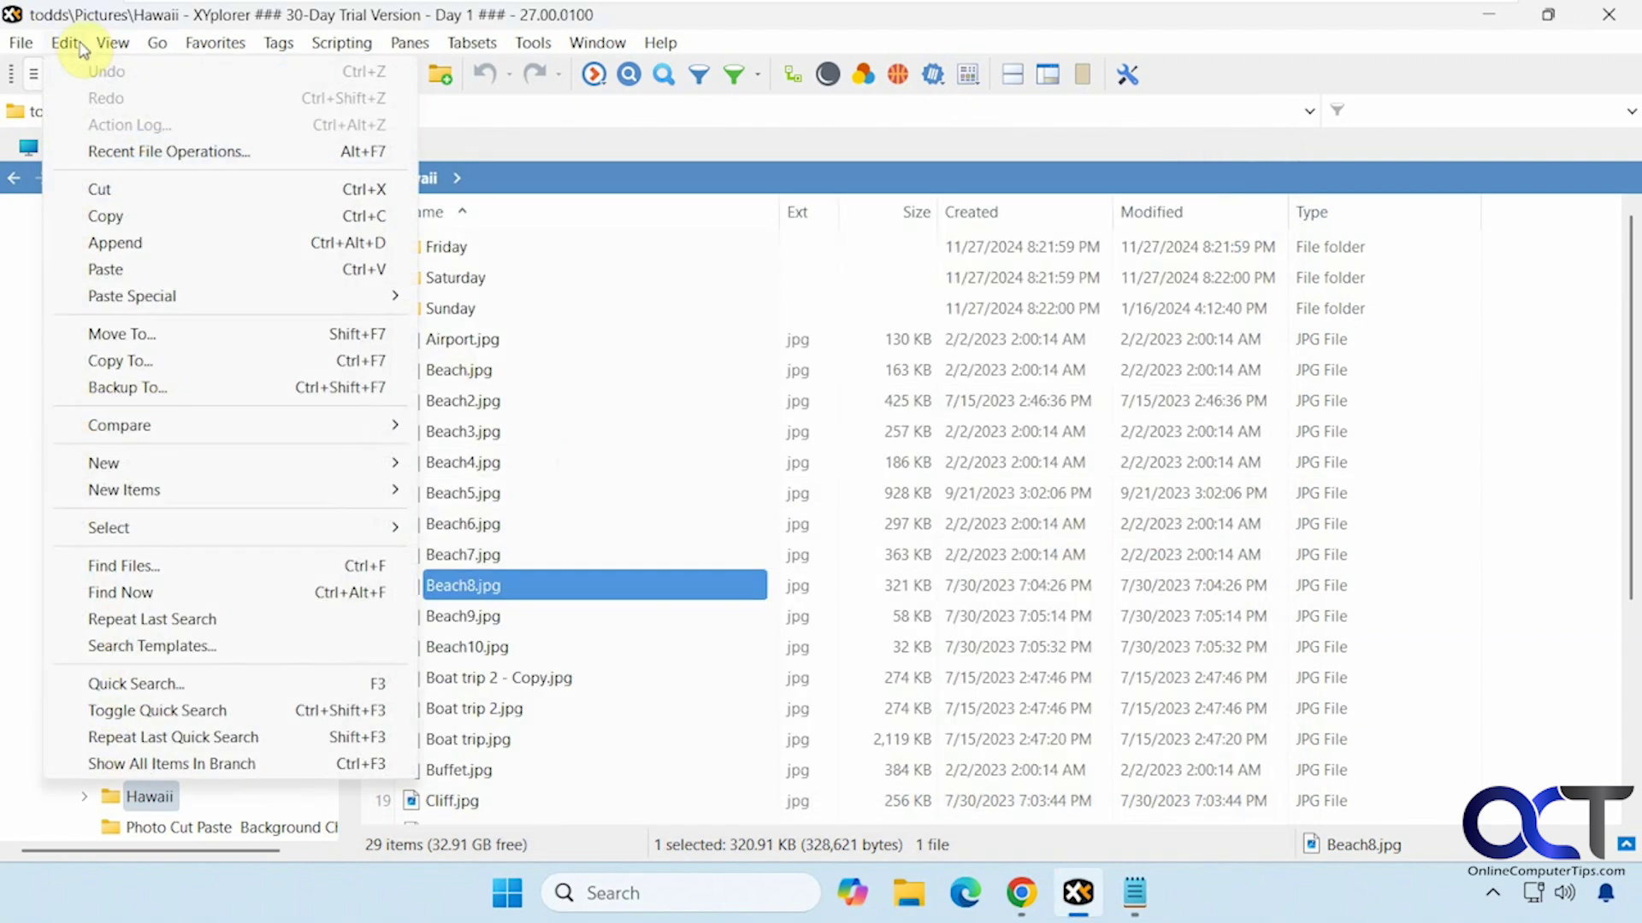
mouse_move(224, 437)
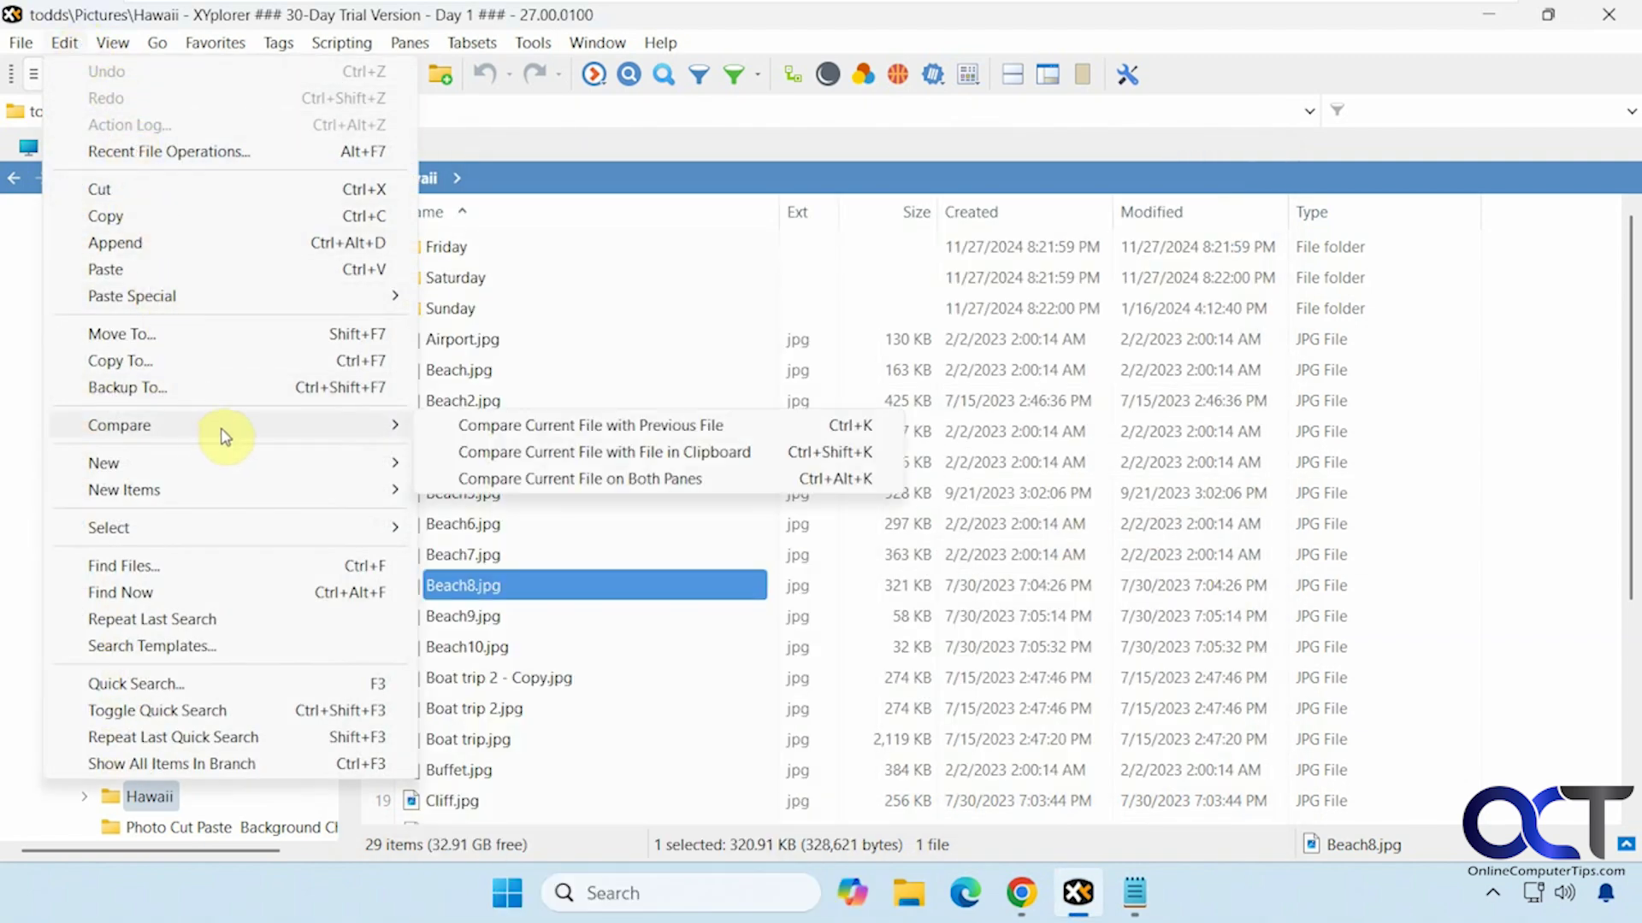
mouse_move(220, 473)
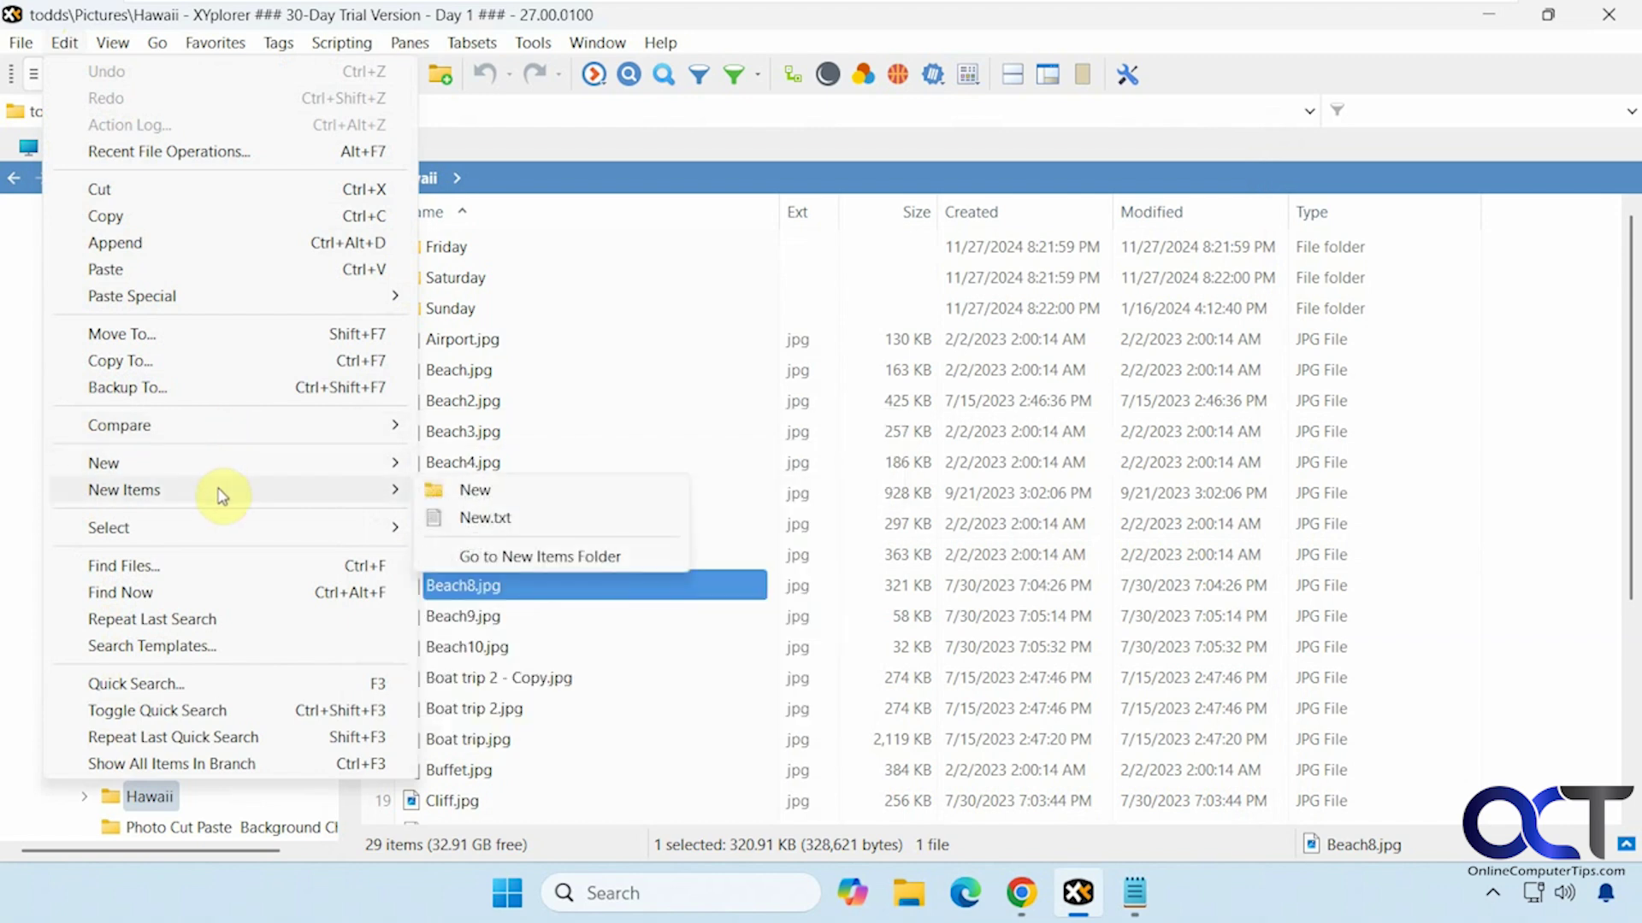
mouse_move(218, 538)
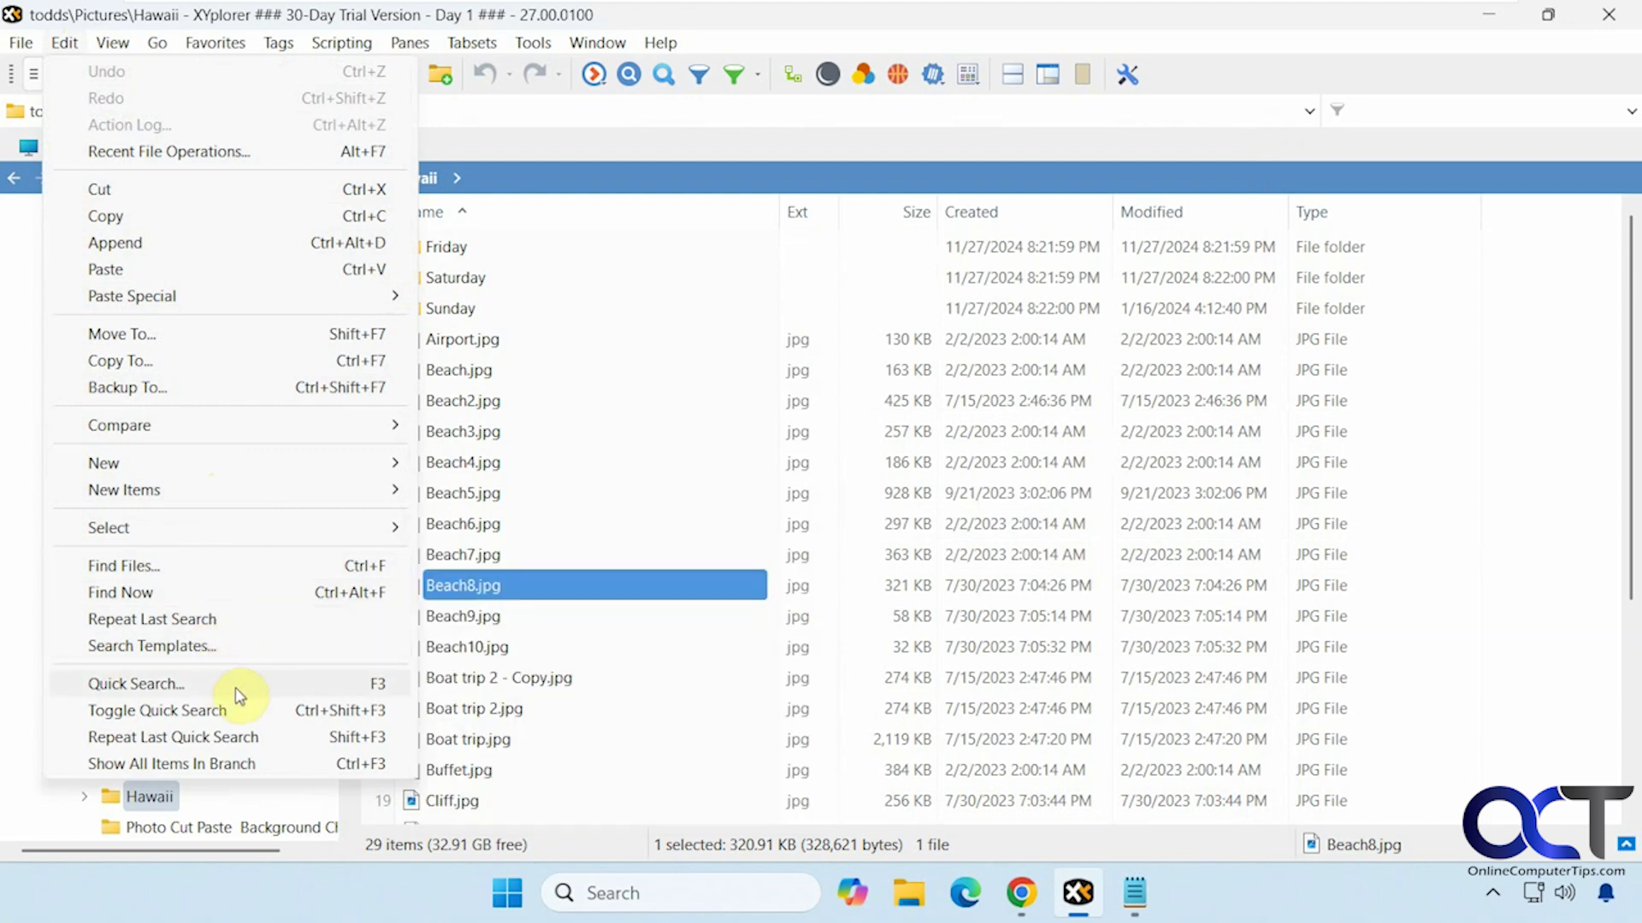
mouse_move(126, 47)
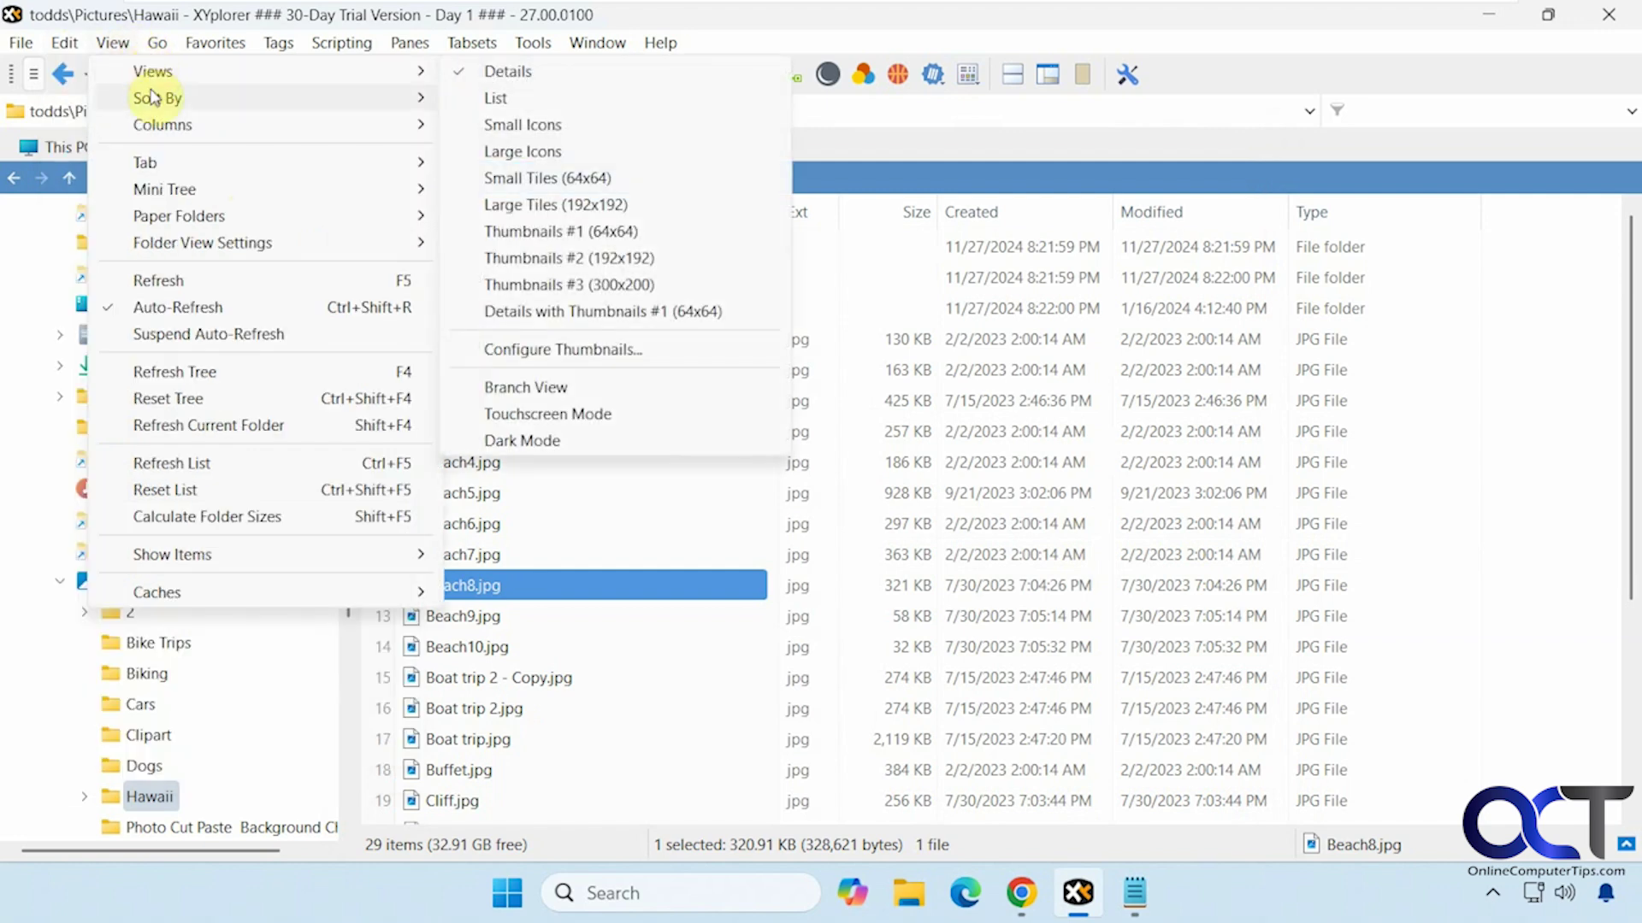
Switch the folder pane to View > Mini Tree, then turn it off to restore the full tree
mouse_move(153, 101)
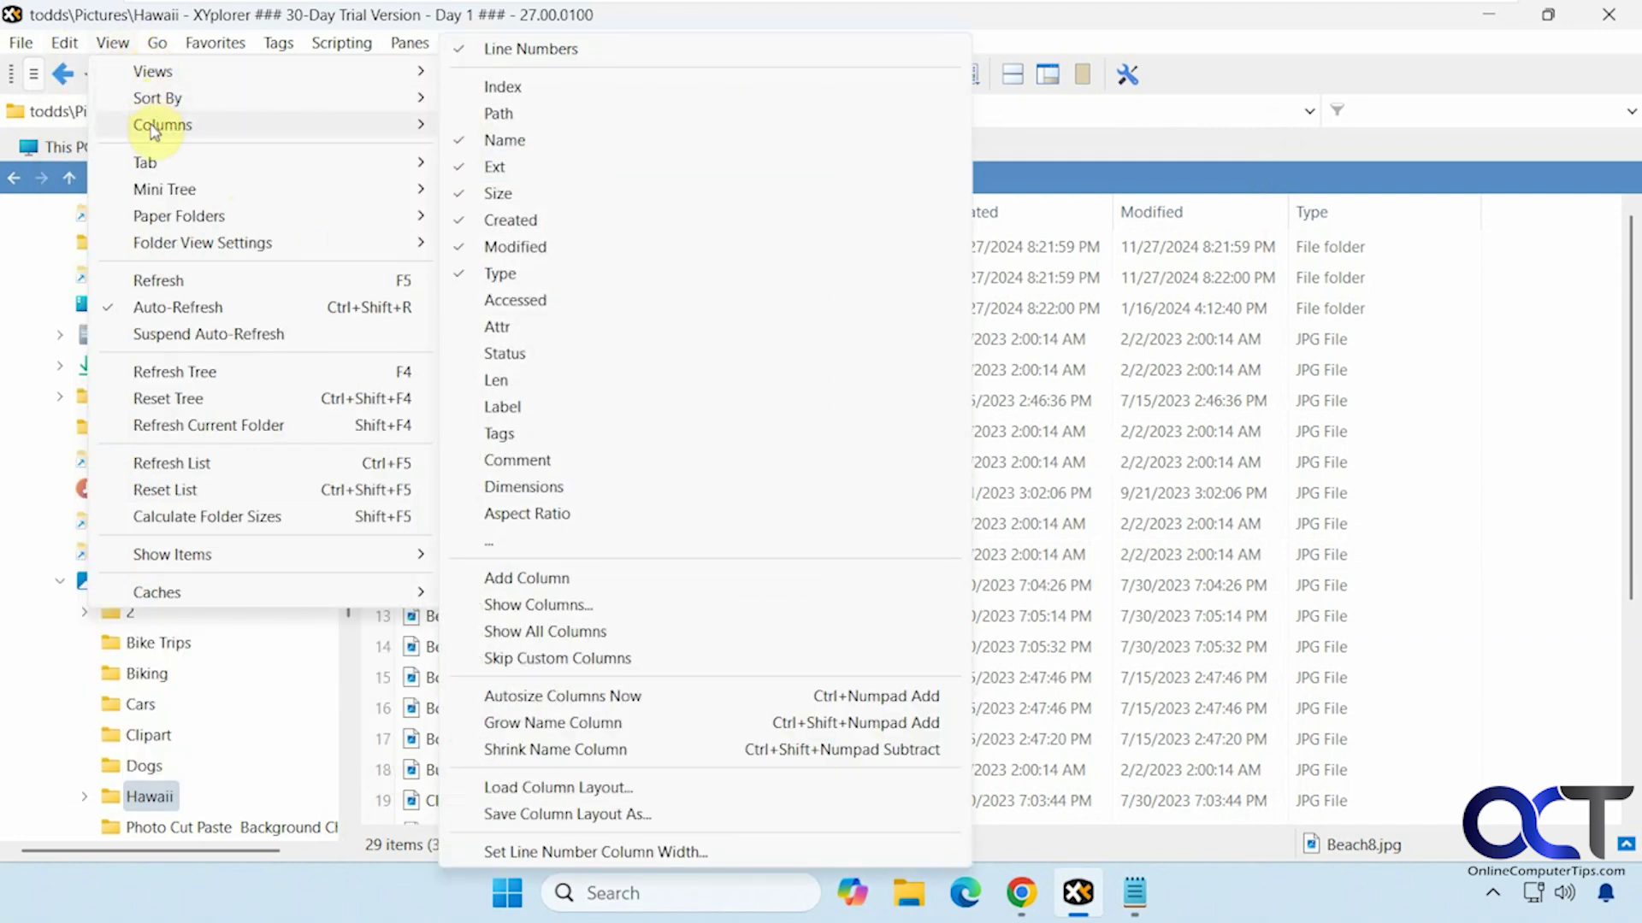
mouse_move(165, 171)
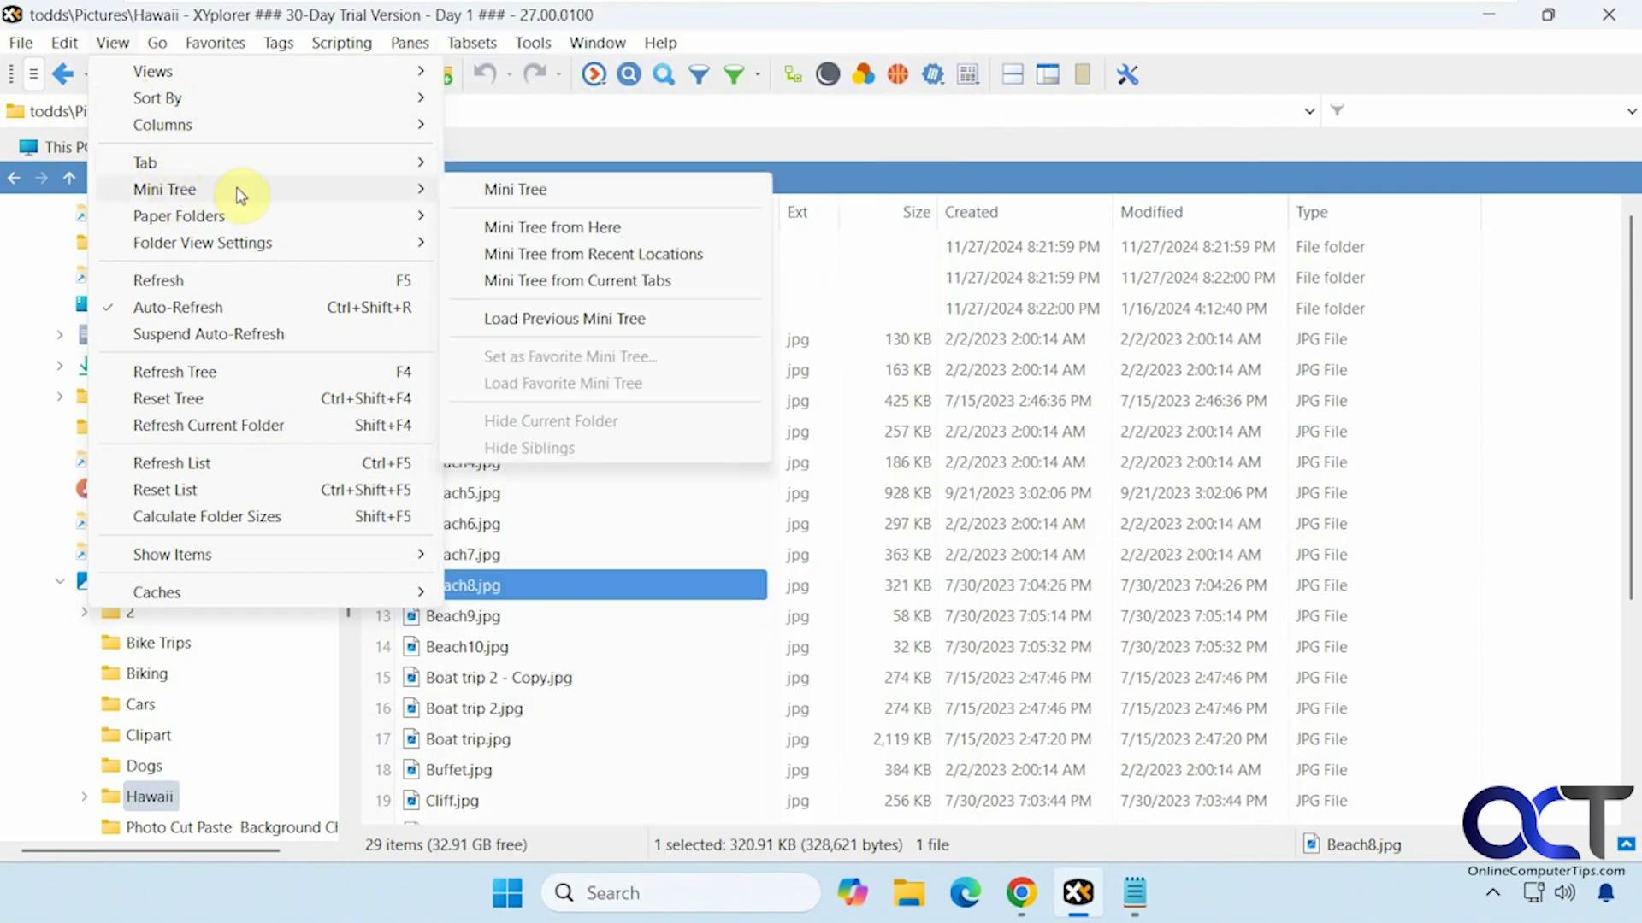
click(514, 198)
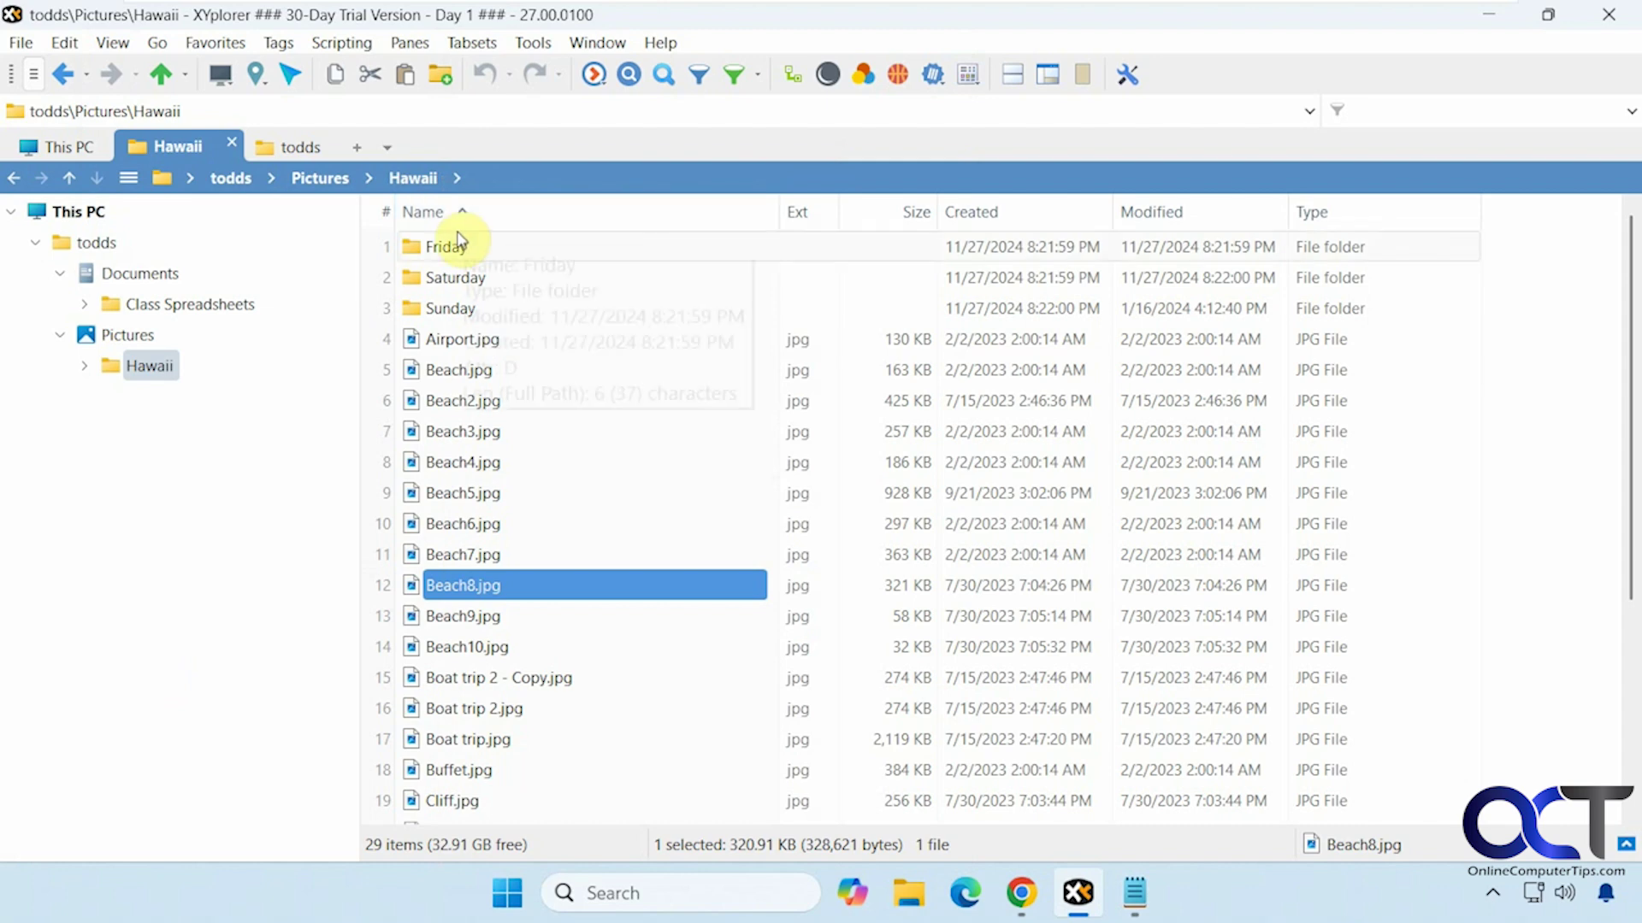
click(114, 47)
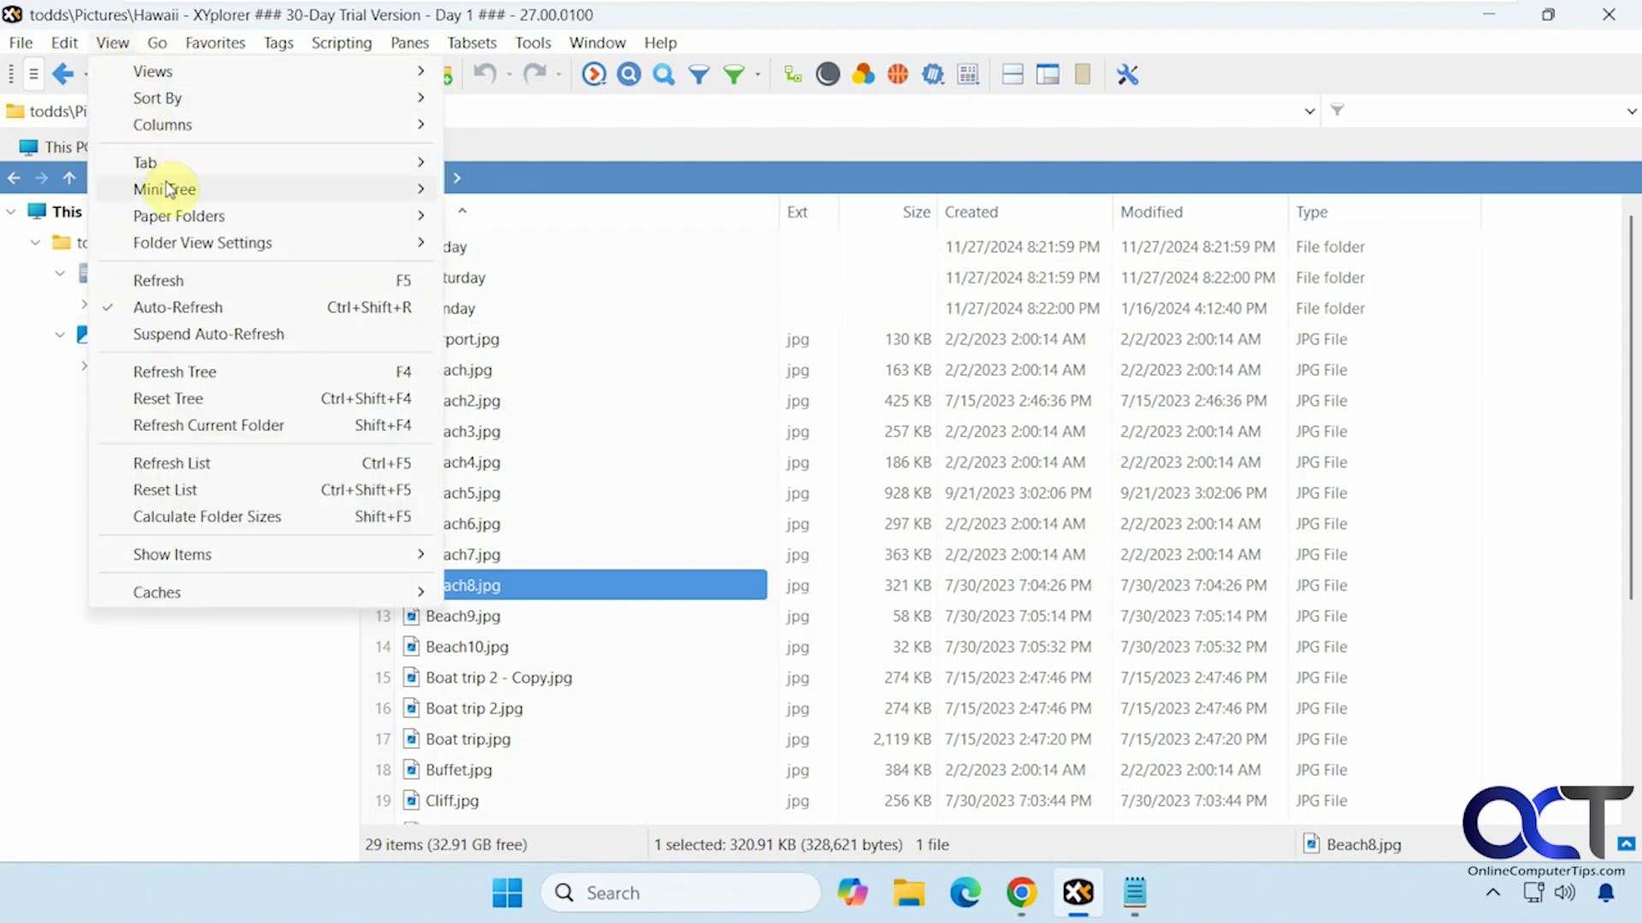
mouse_move(170, 190)
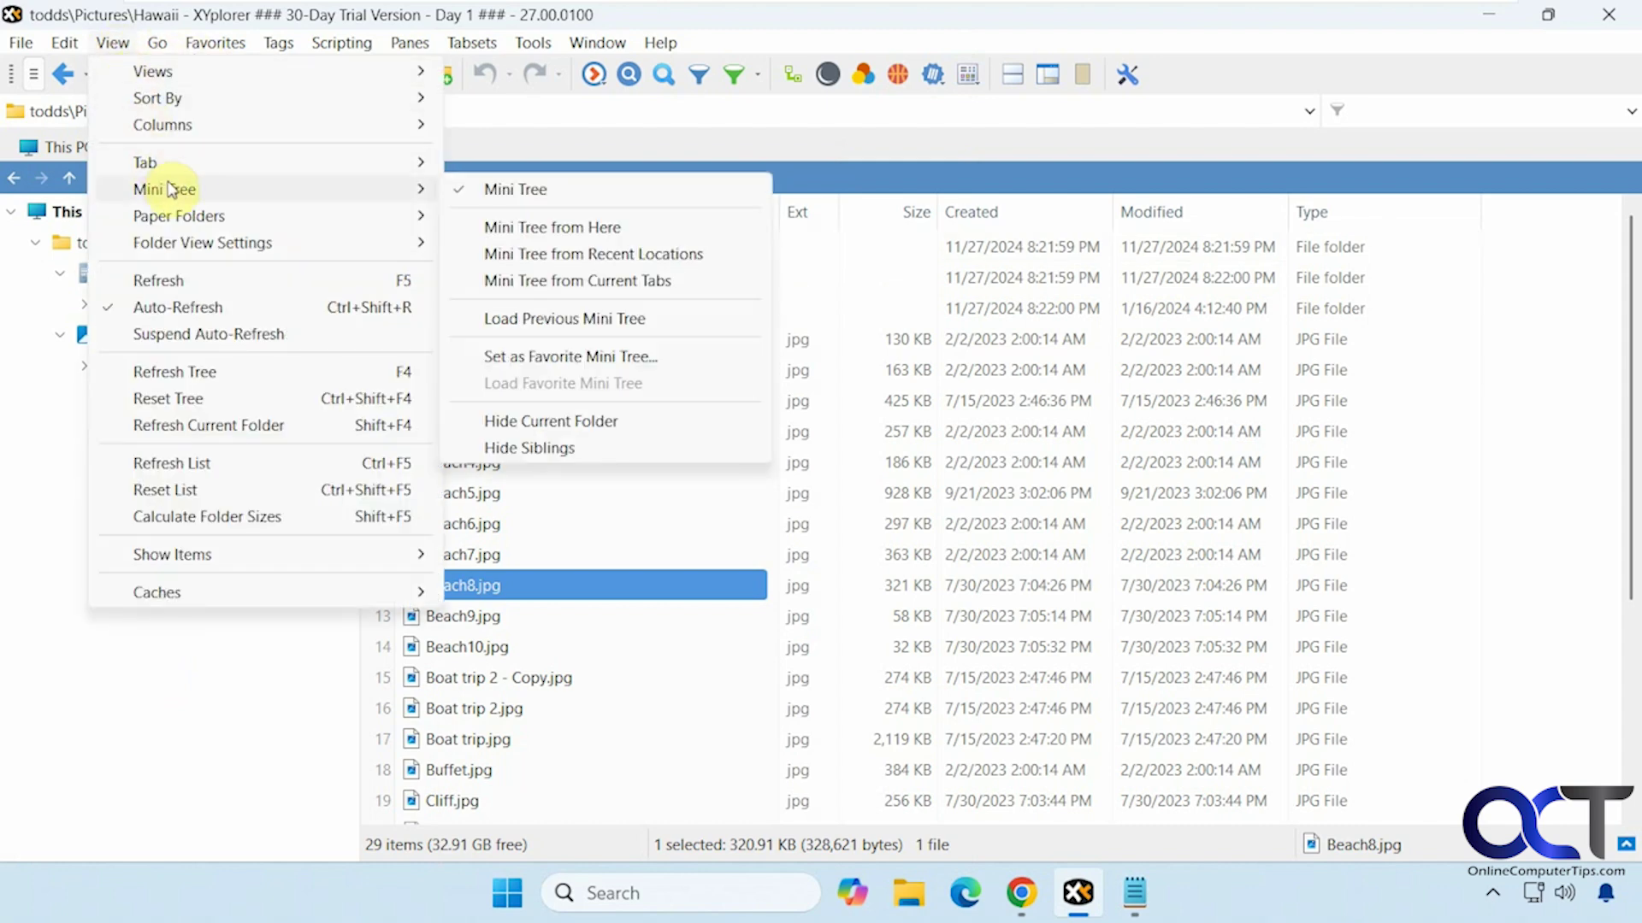
click(458, 191)
Calculate folder sizes, showing Friday and Saturday at 4,371 KB each
click(112, 44)
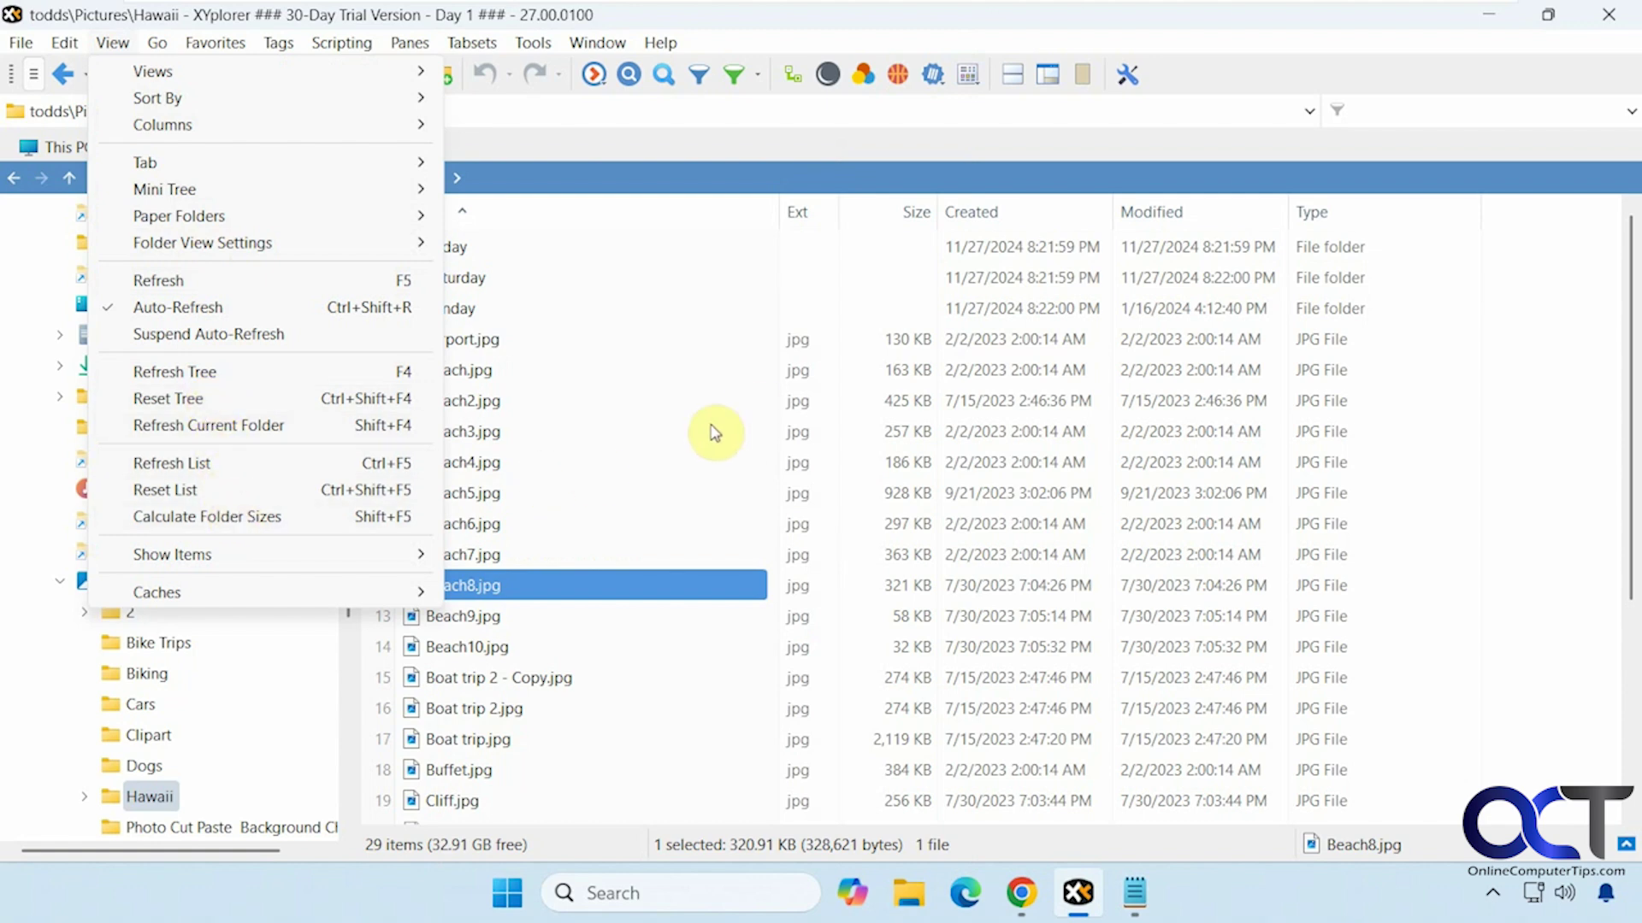
click(248, 517)
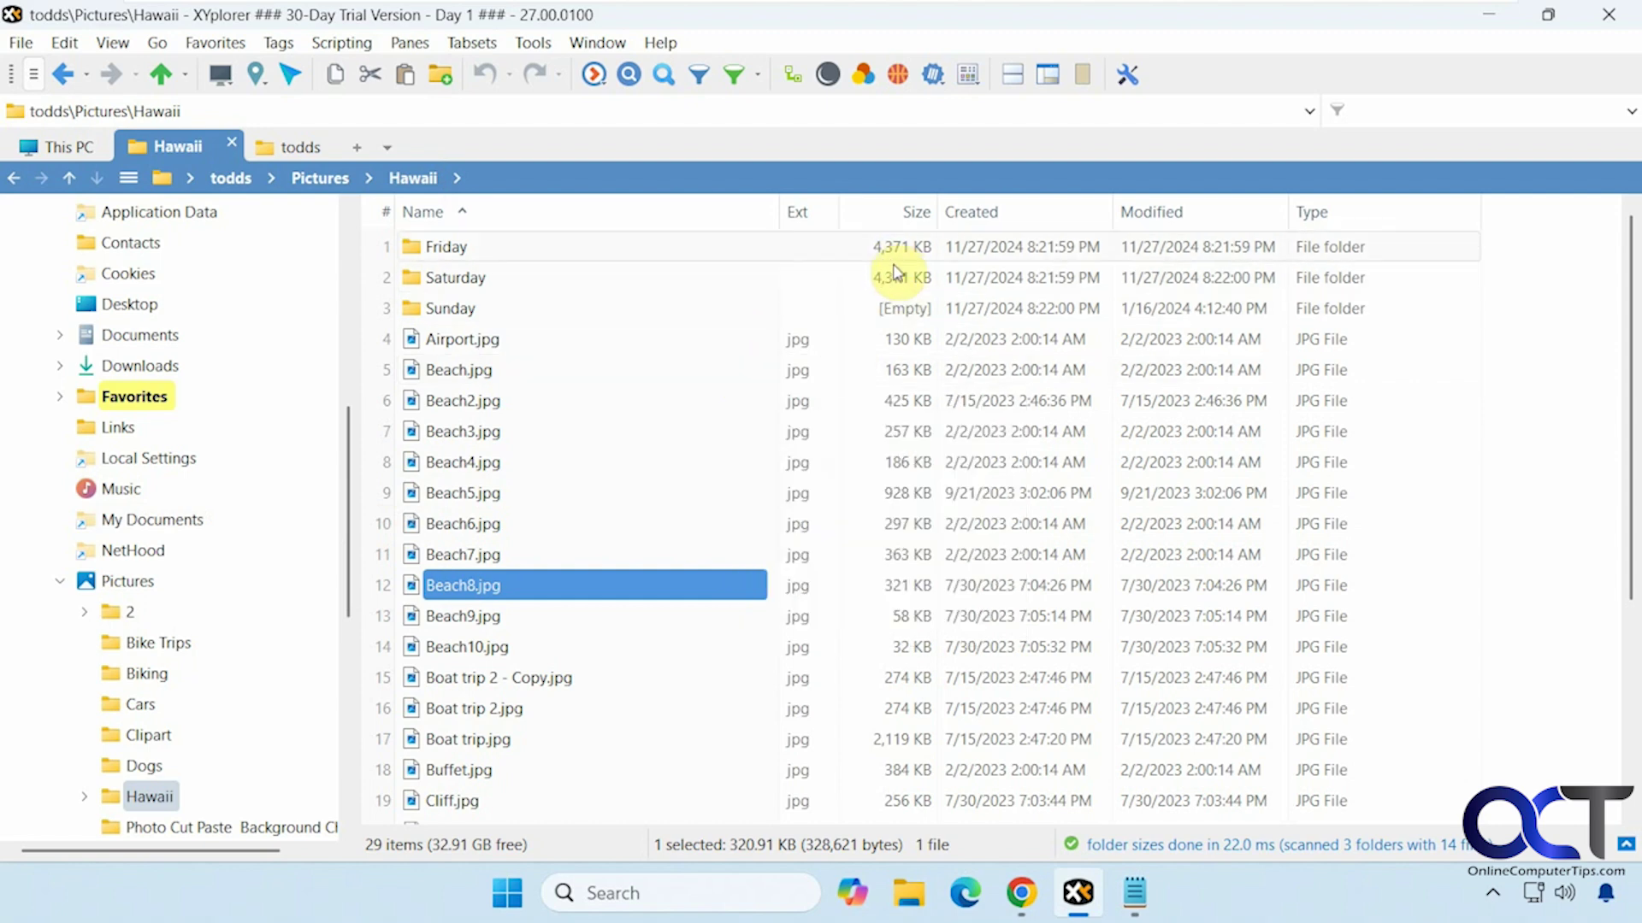
mouse_move(894, 287)
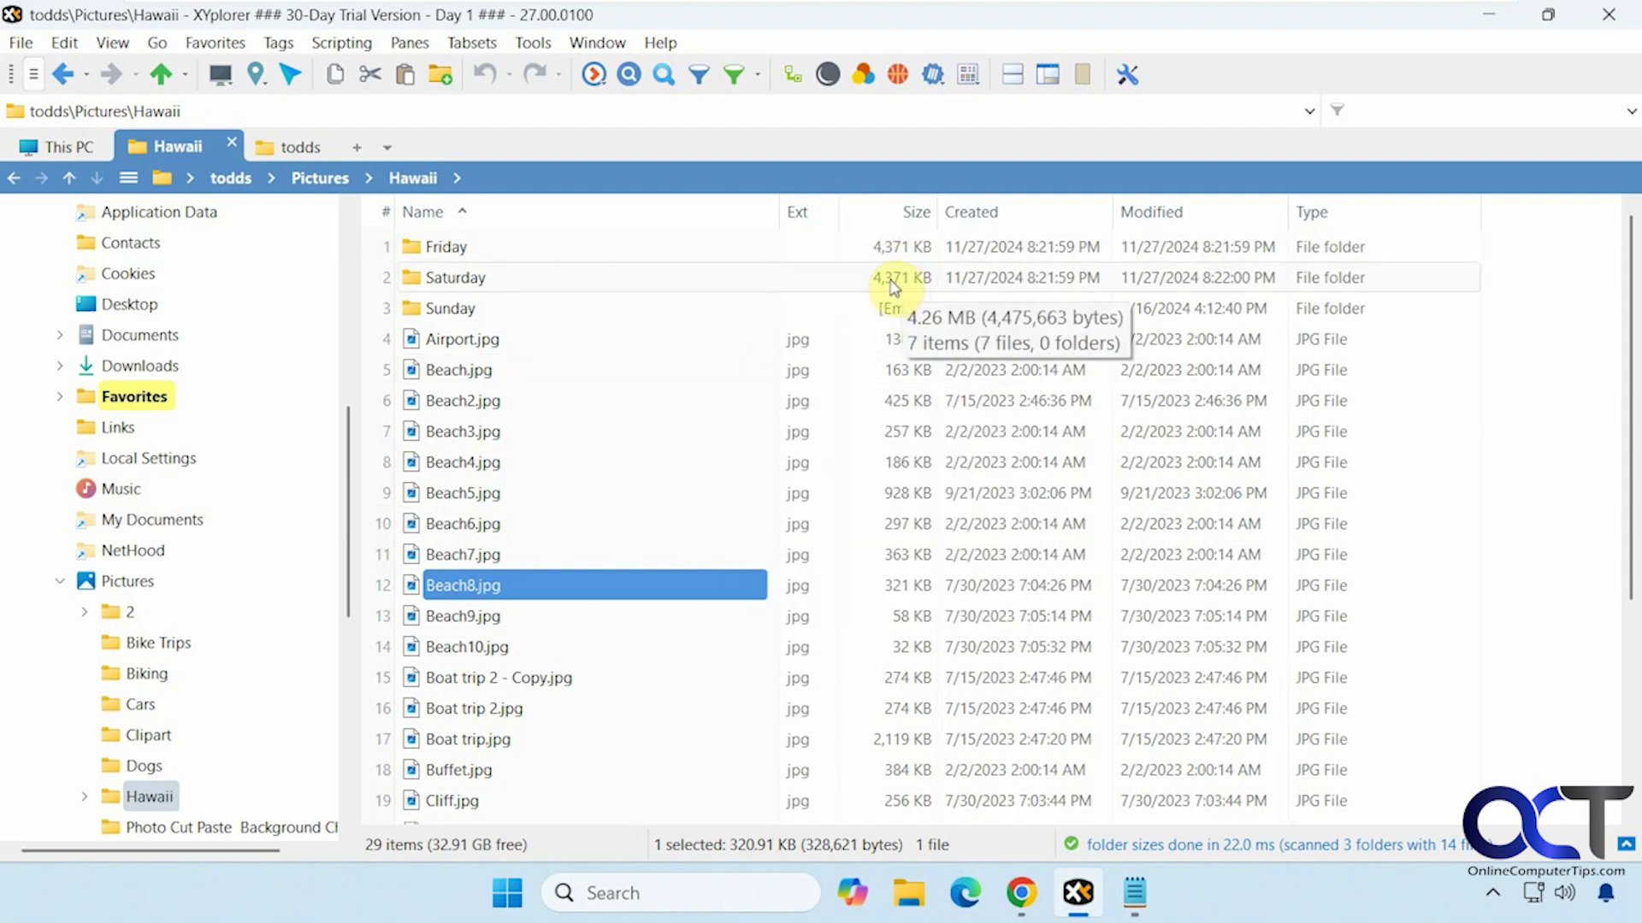
click(112, 44)
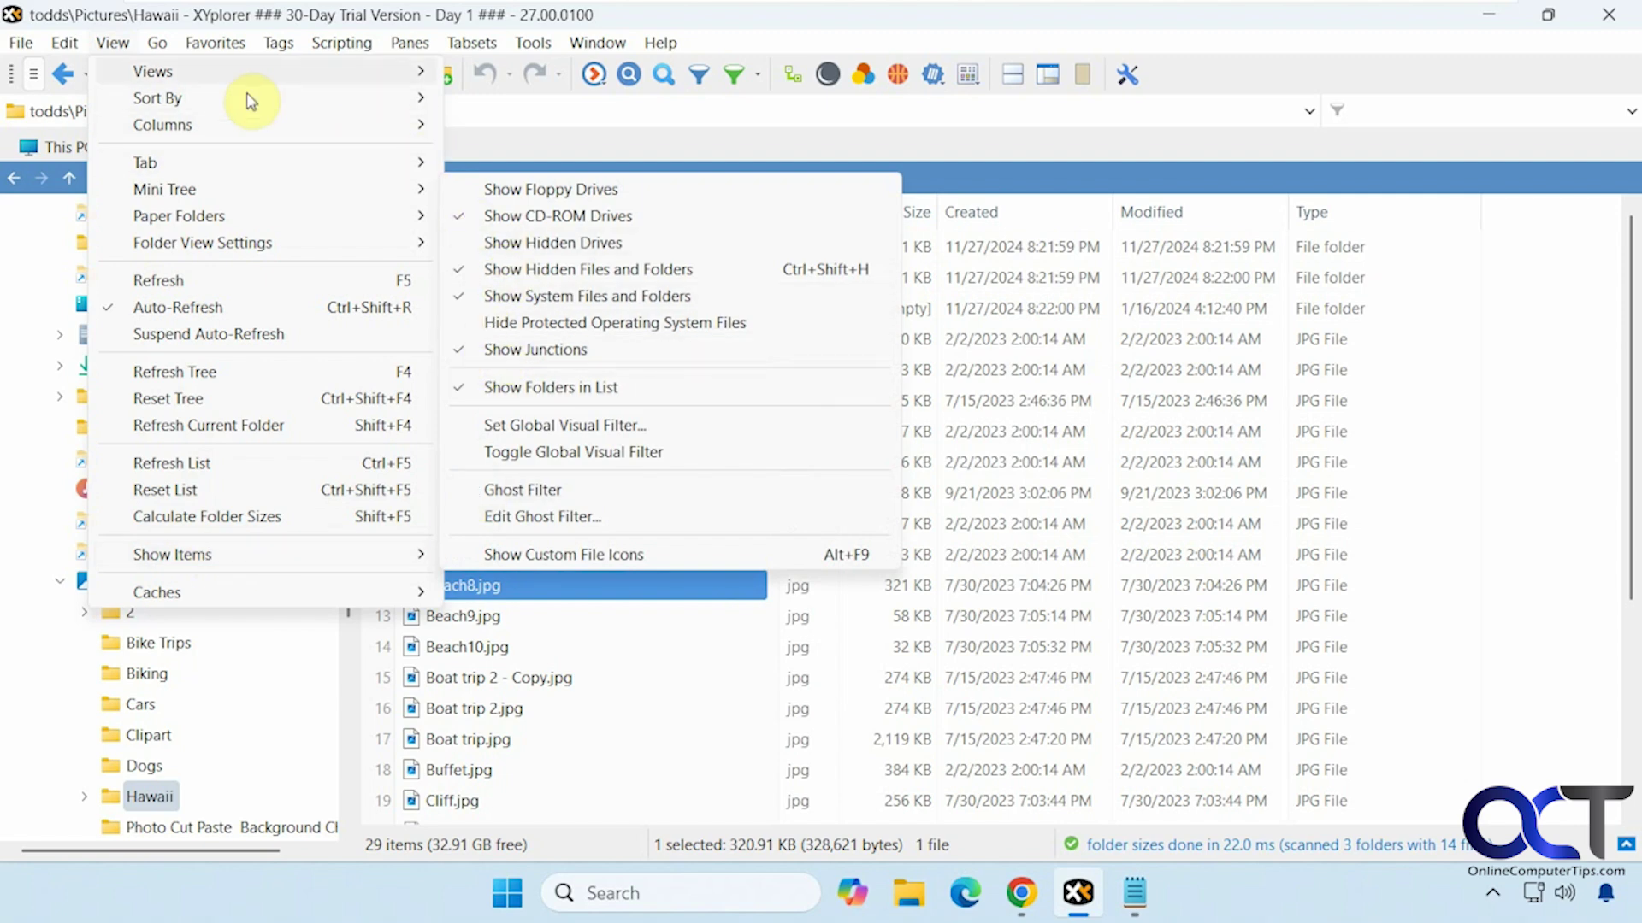
Show the Go menu's Breadcrumb path popup and the Drives list
mouse_move(165, 55)
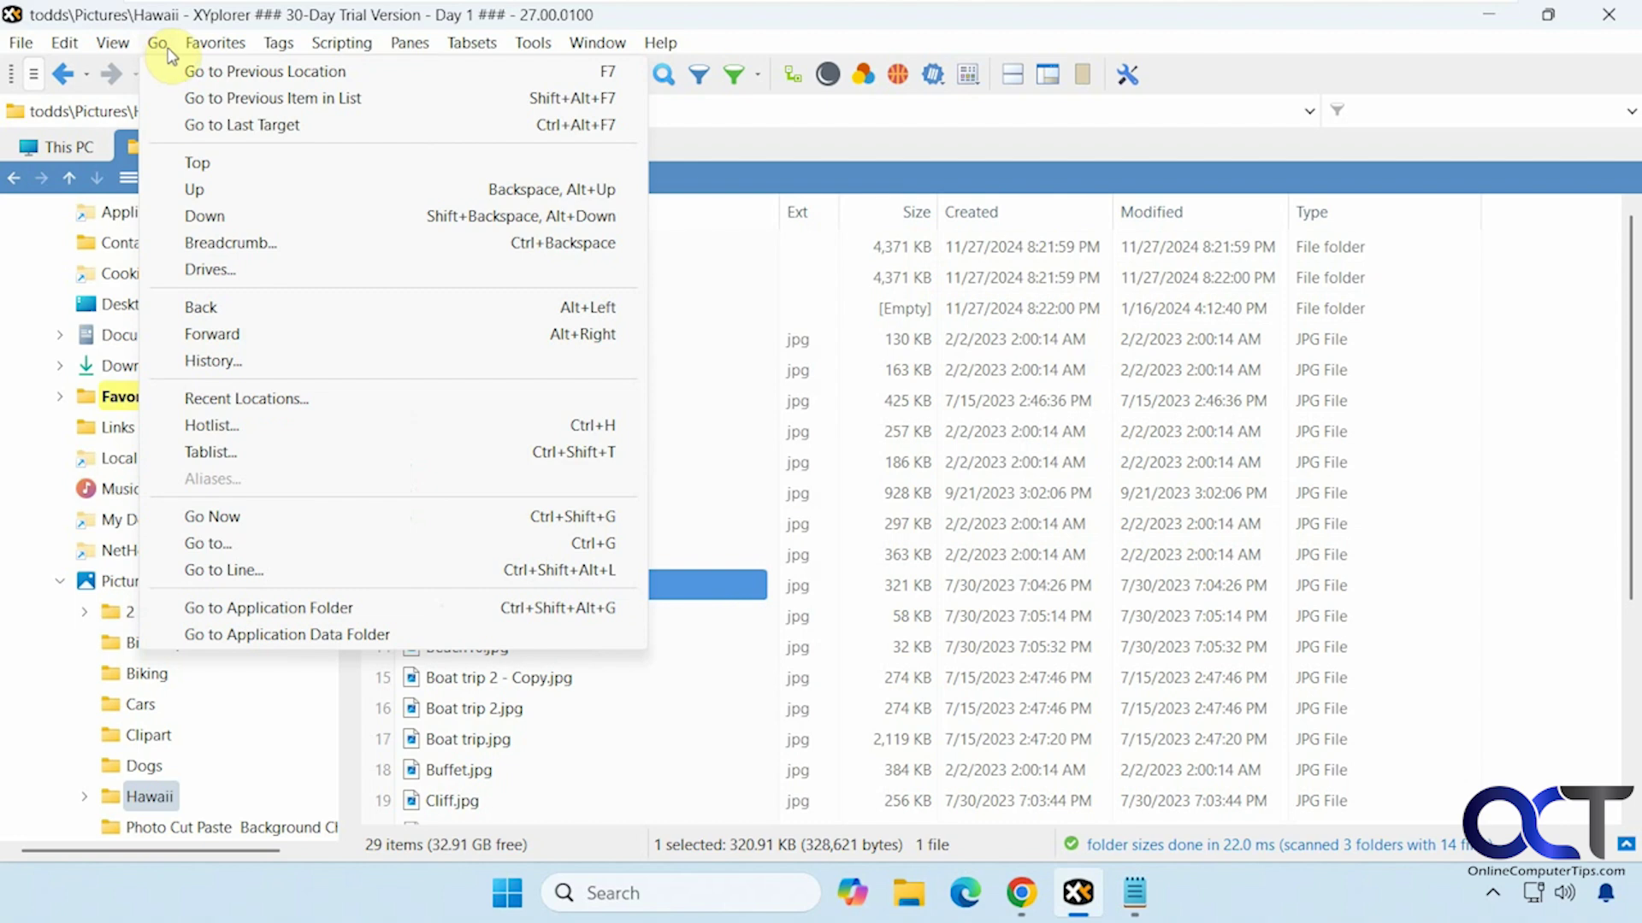
click(240, 248)
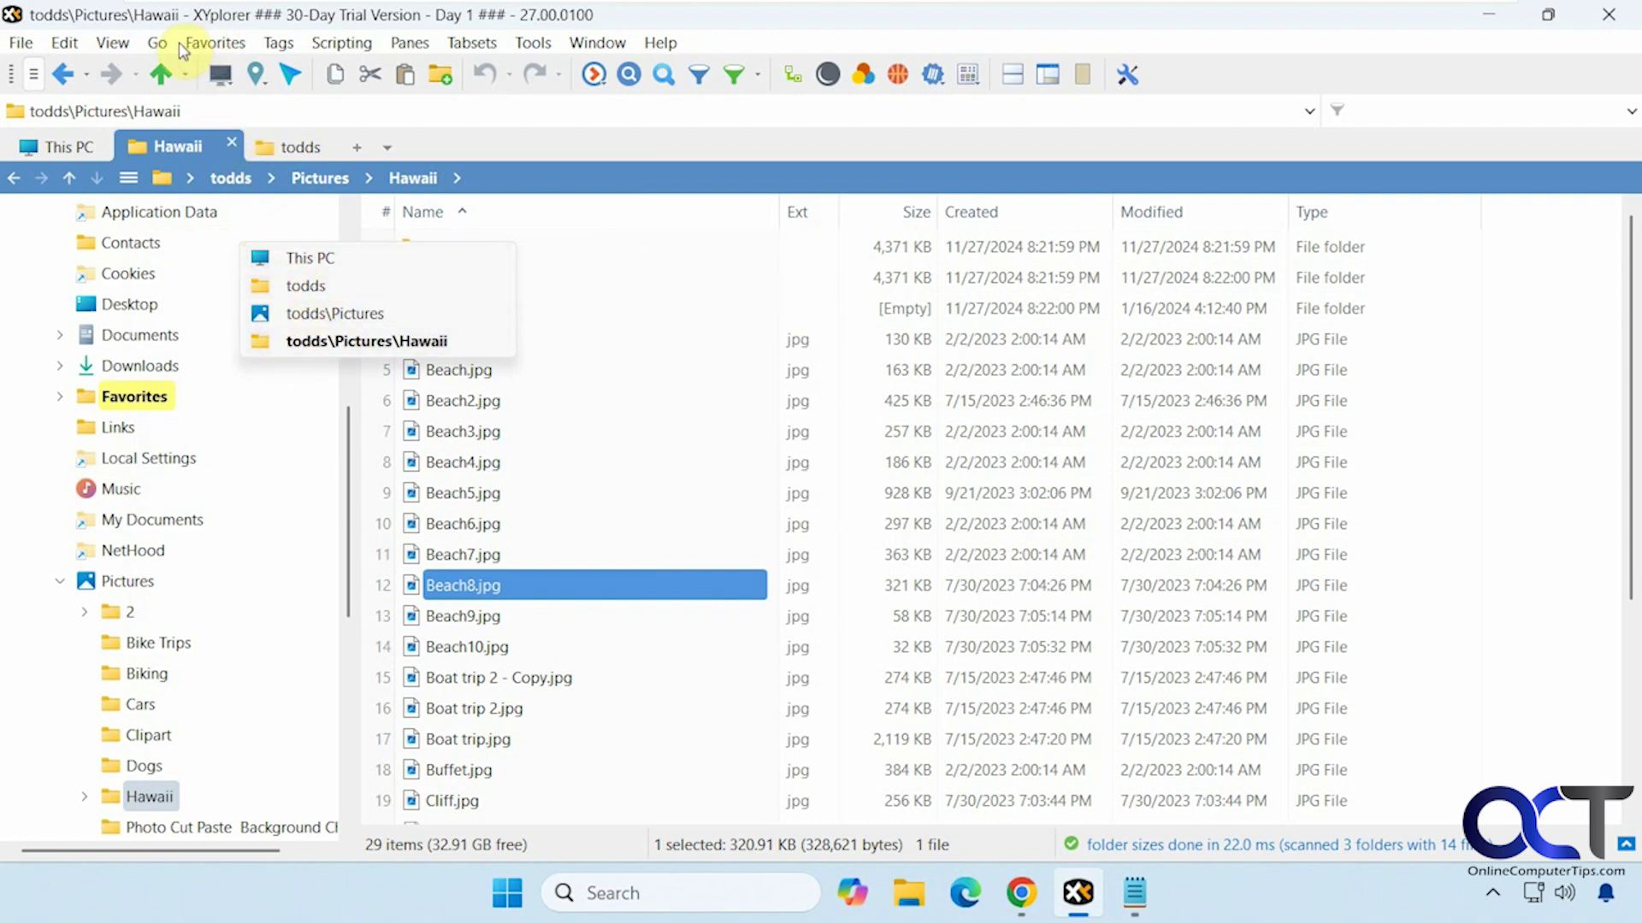
click(157, 42)
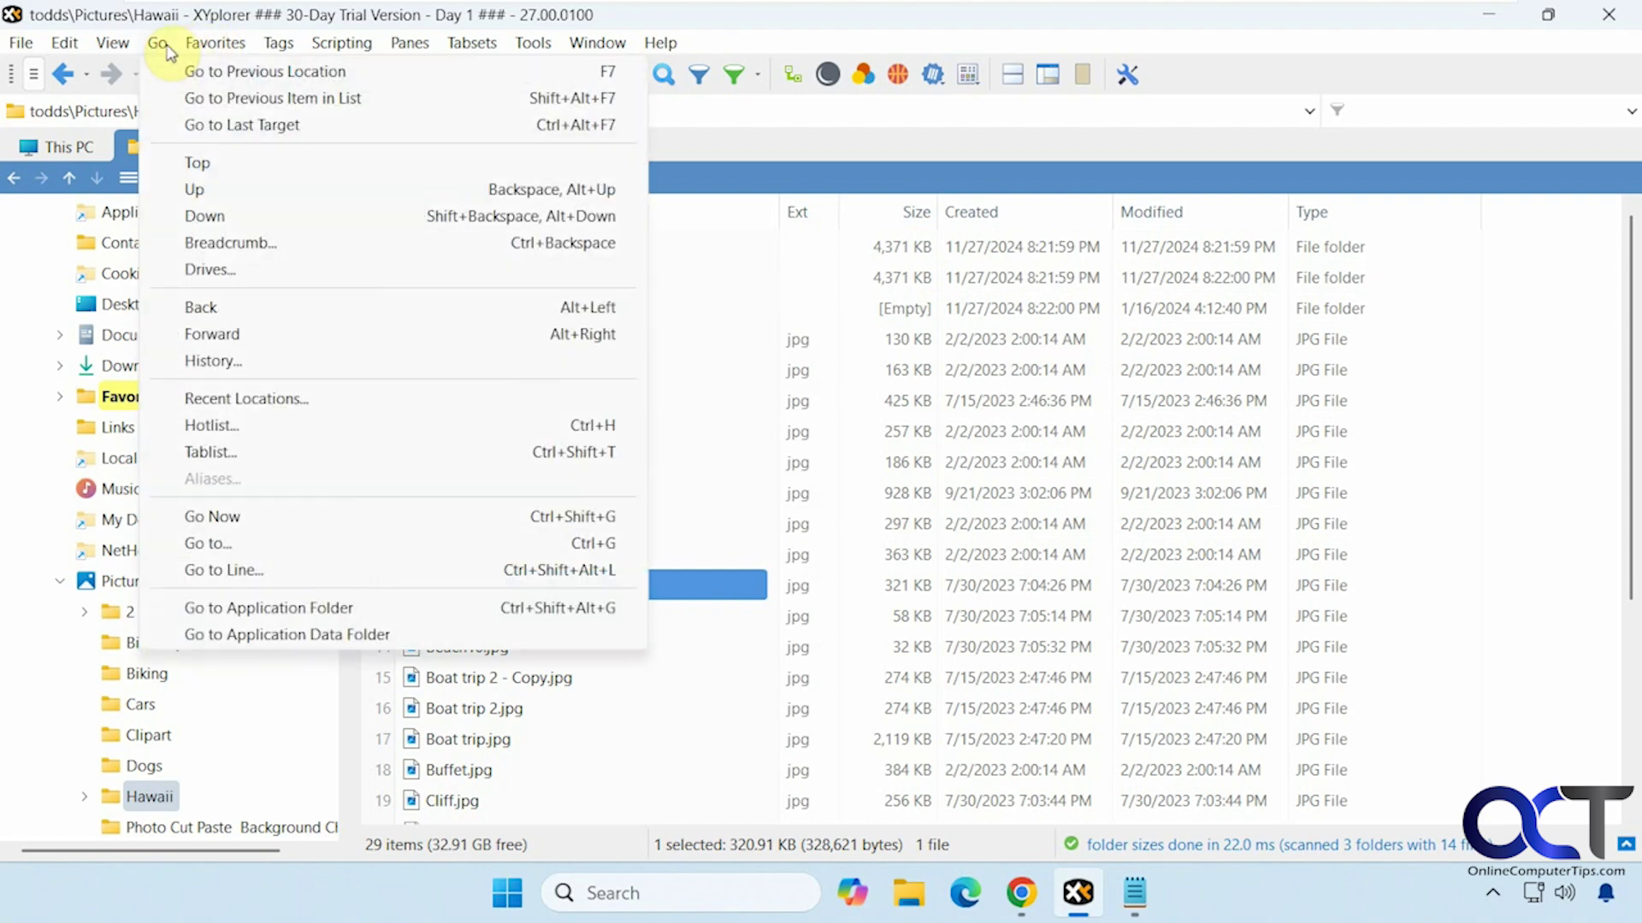
click(242, 270)
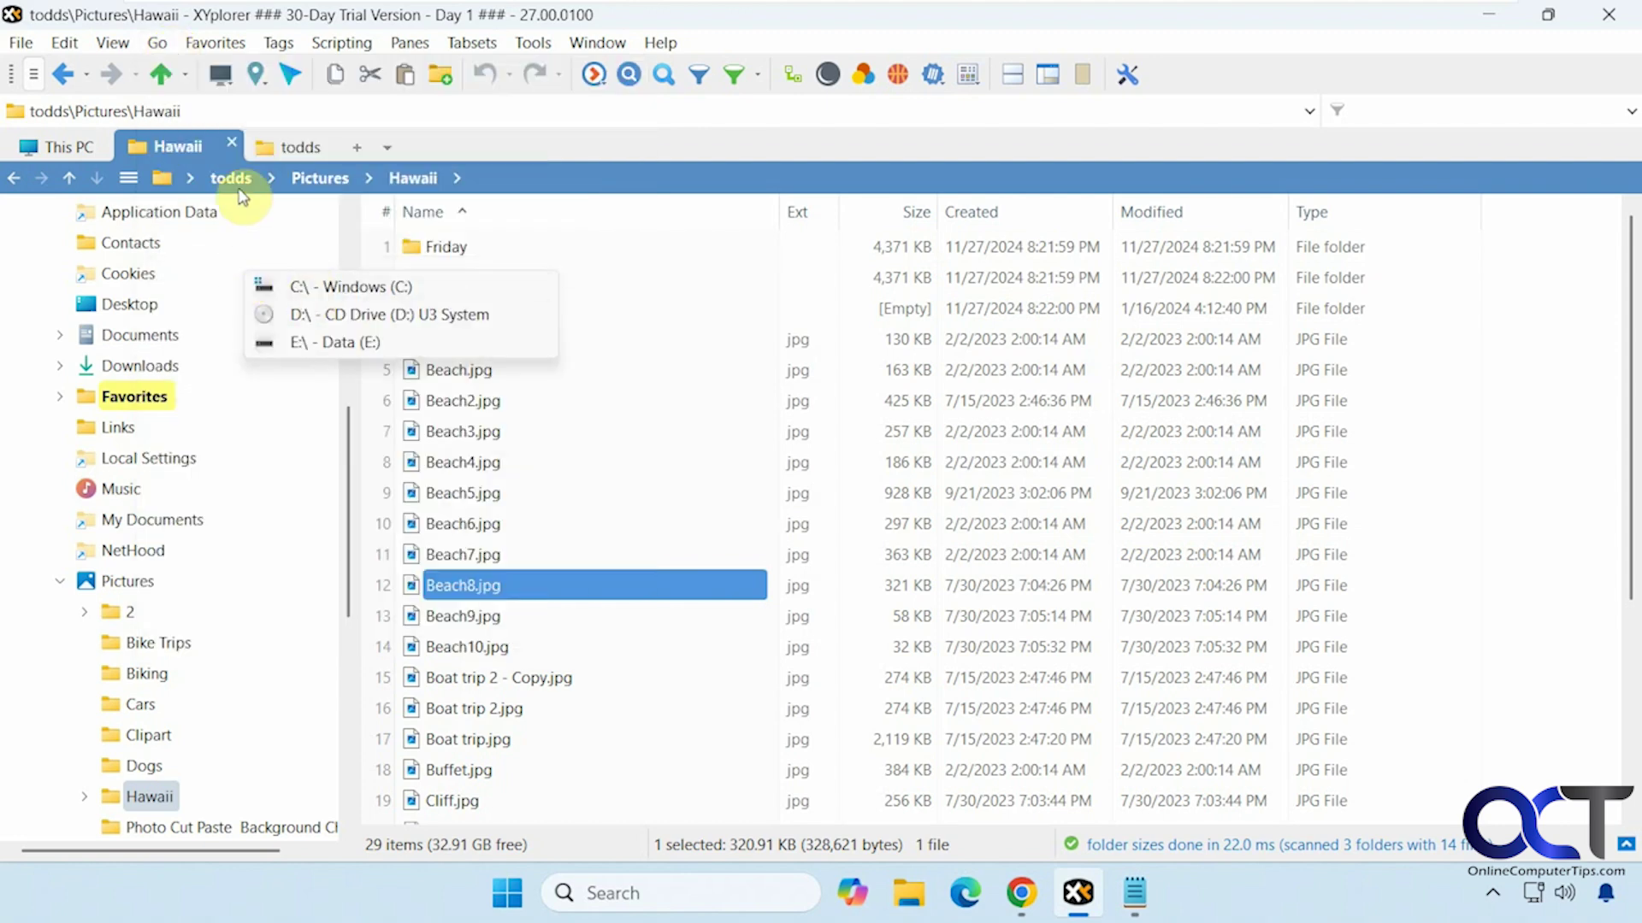
Show the Tablist of open tabs, then open the Go to destination prompt
click(157, 43)
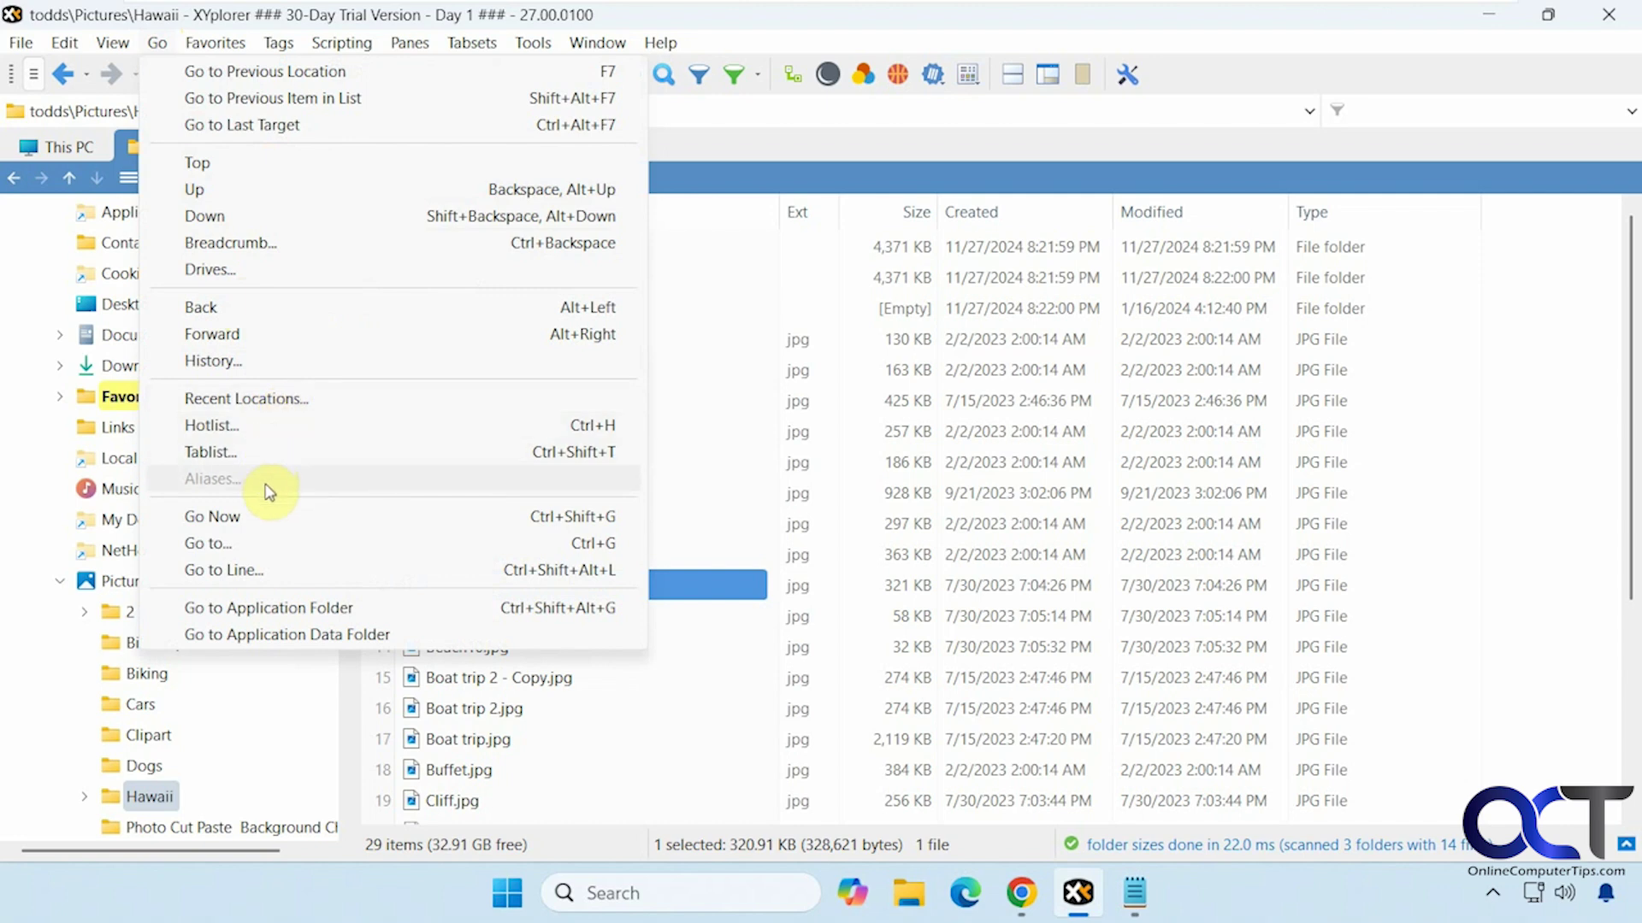
click(255, 458)
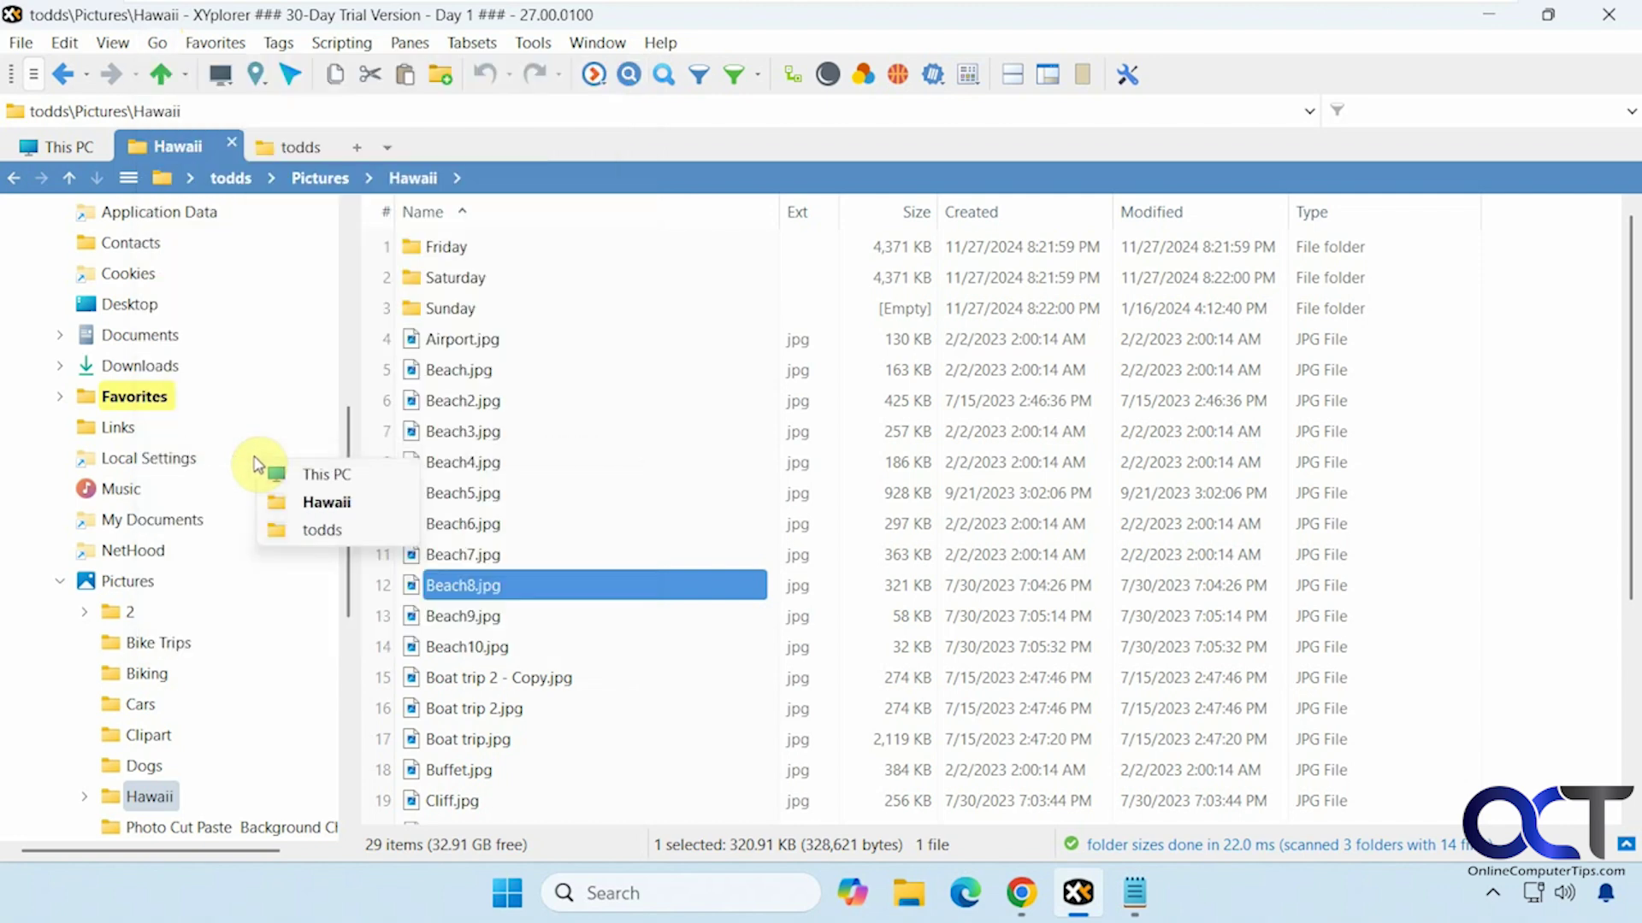
click(150, 44)
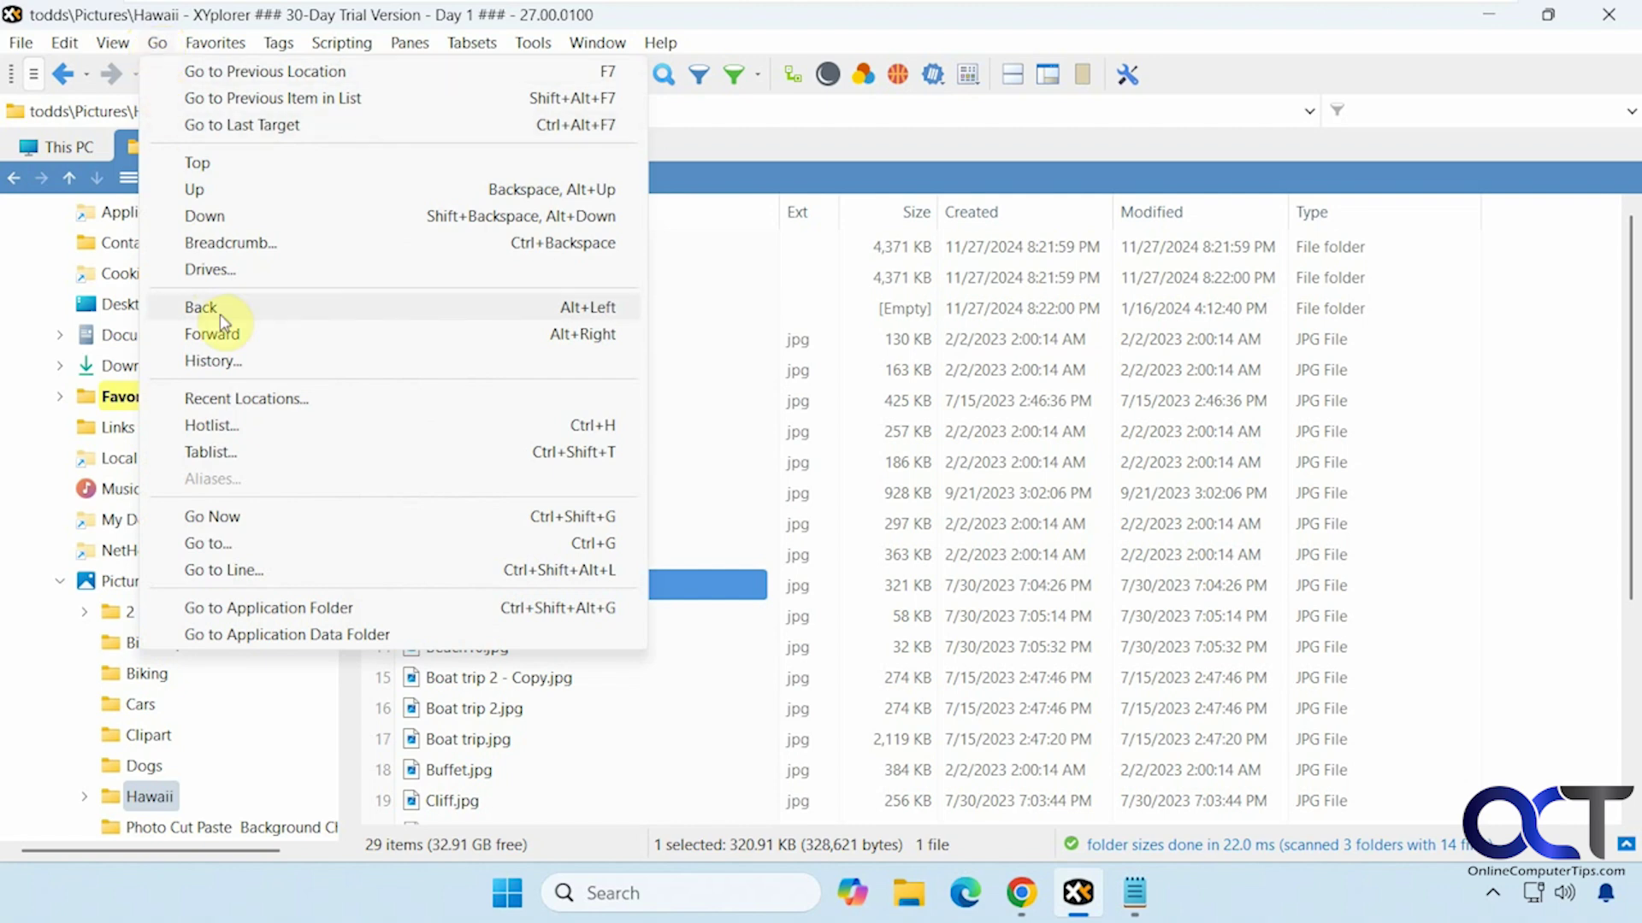
click(253, 519)
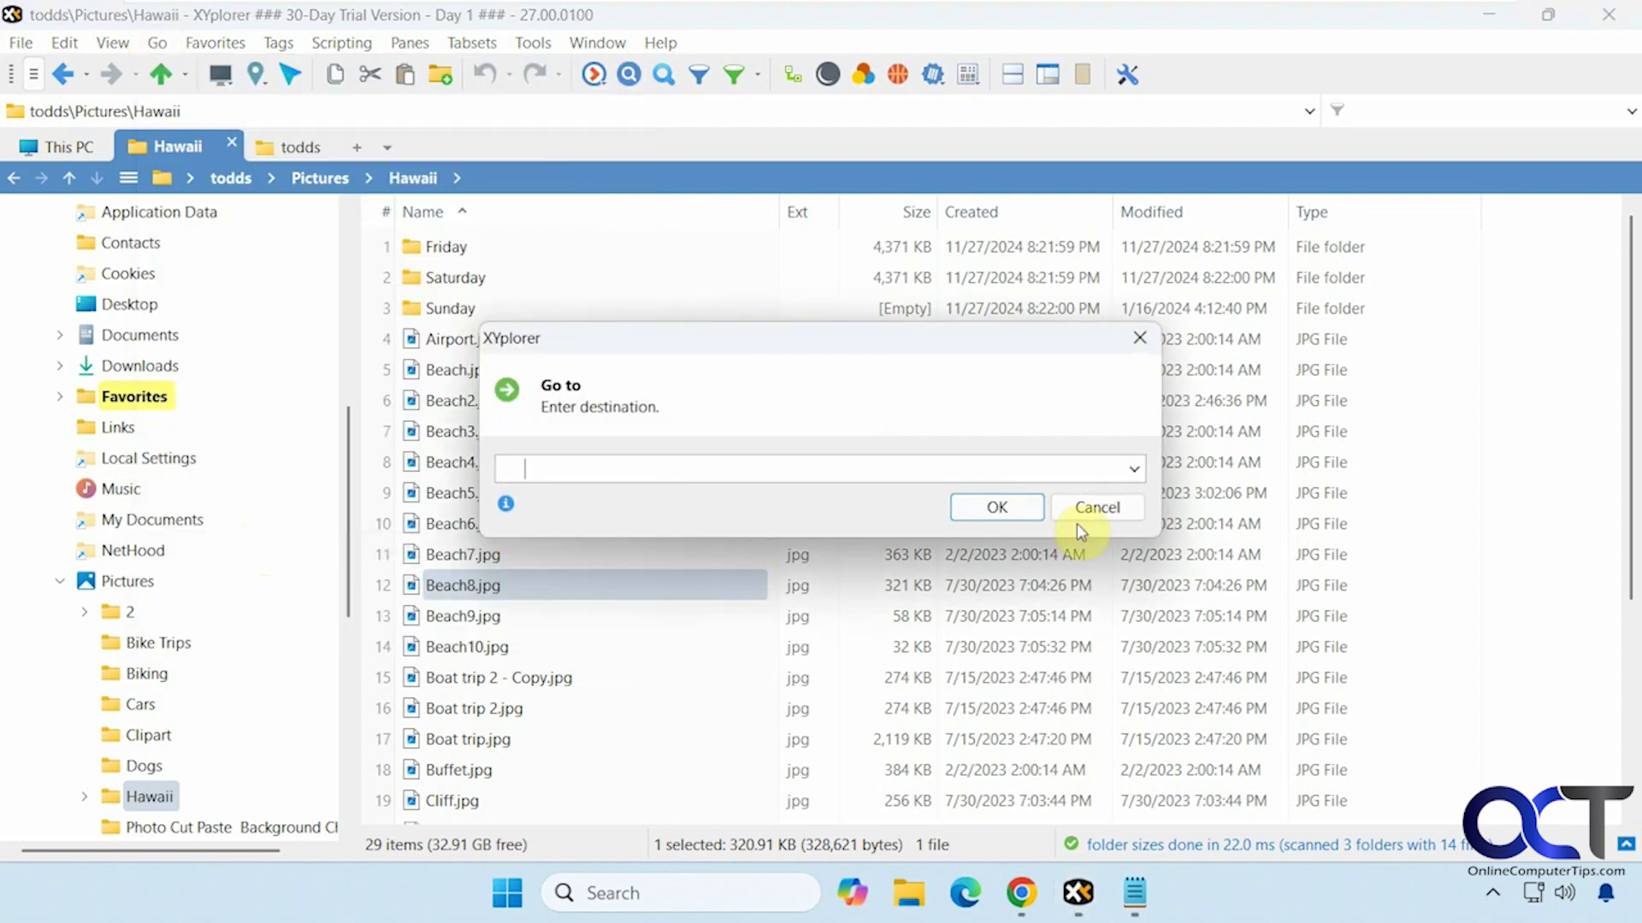
click(1074, 511)
click(218, 44)
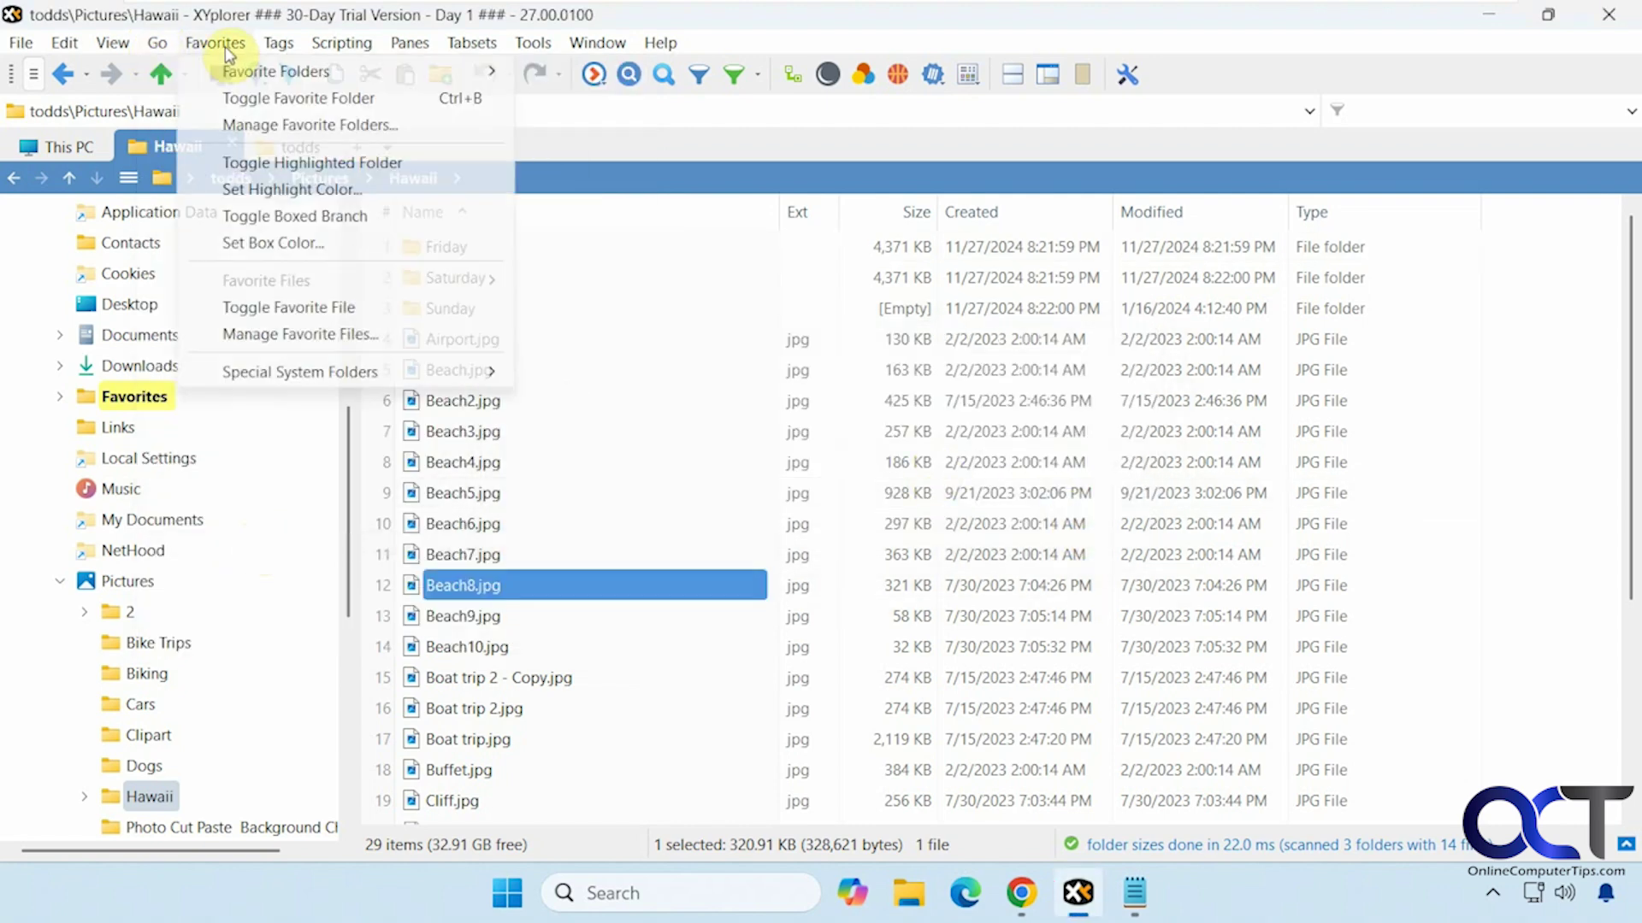
mouse_move(238, 75)
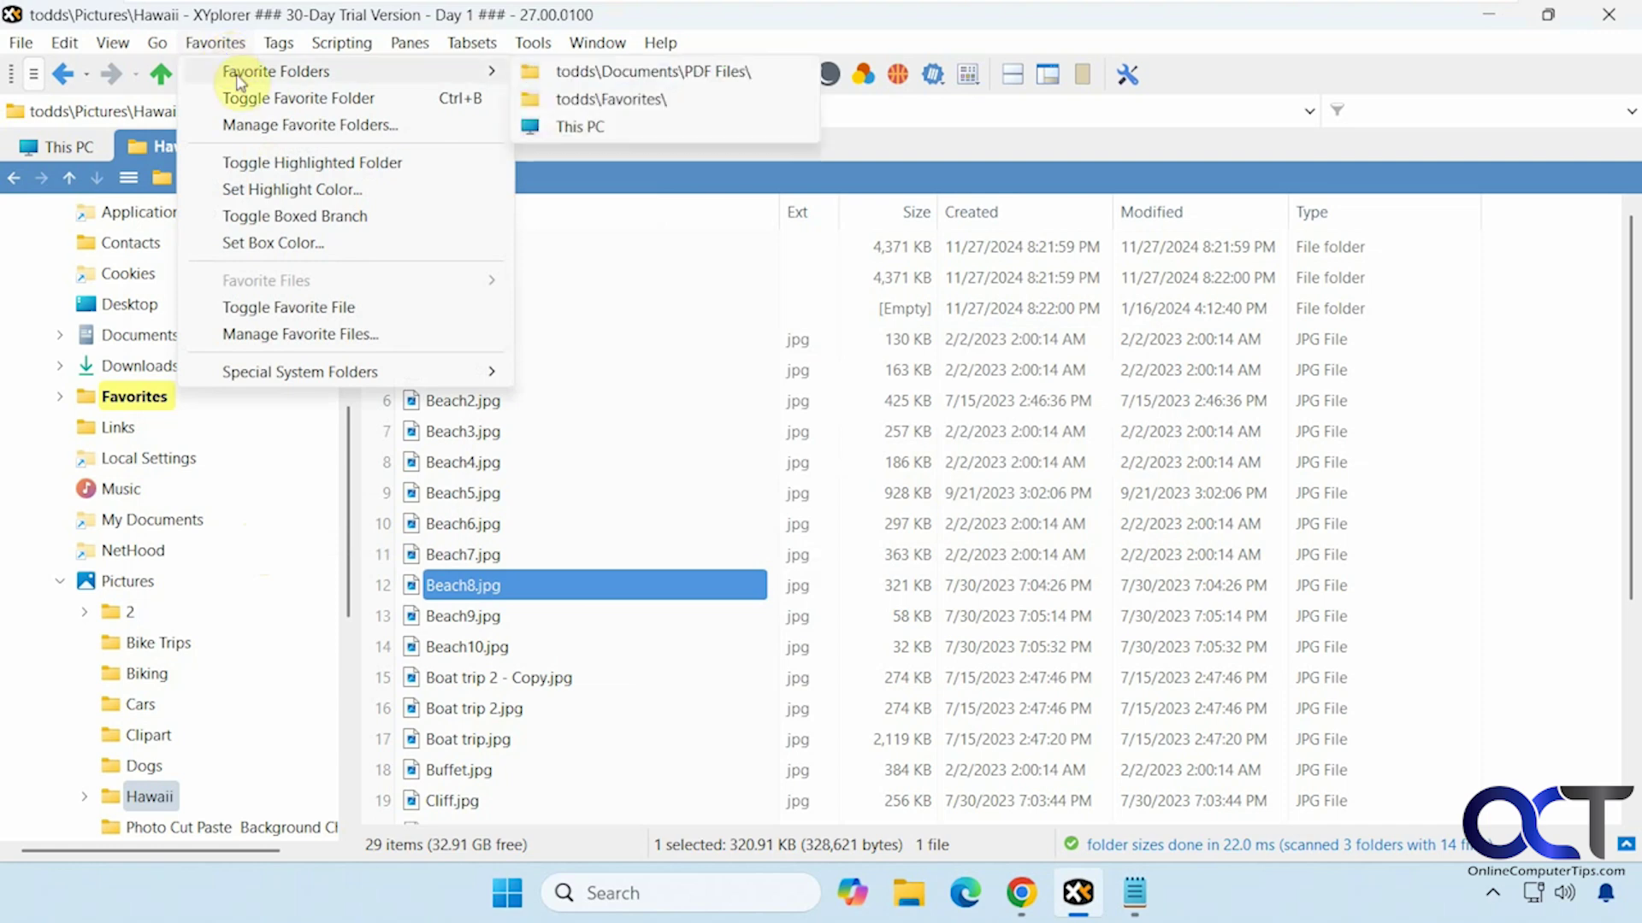
click(261, 127)
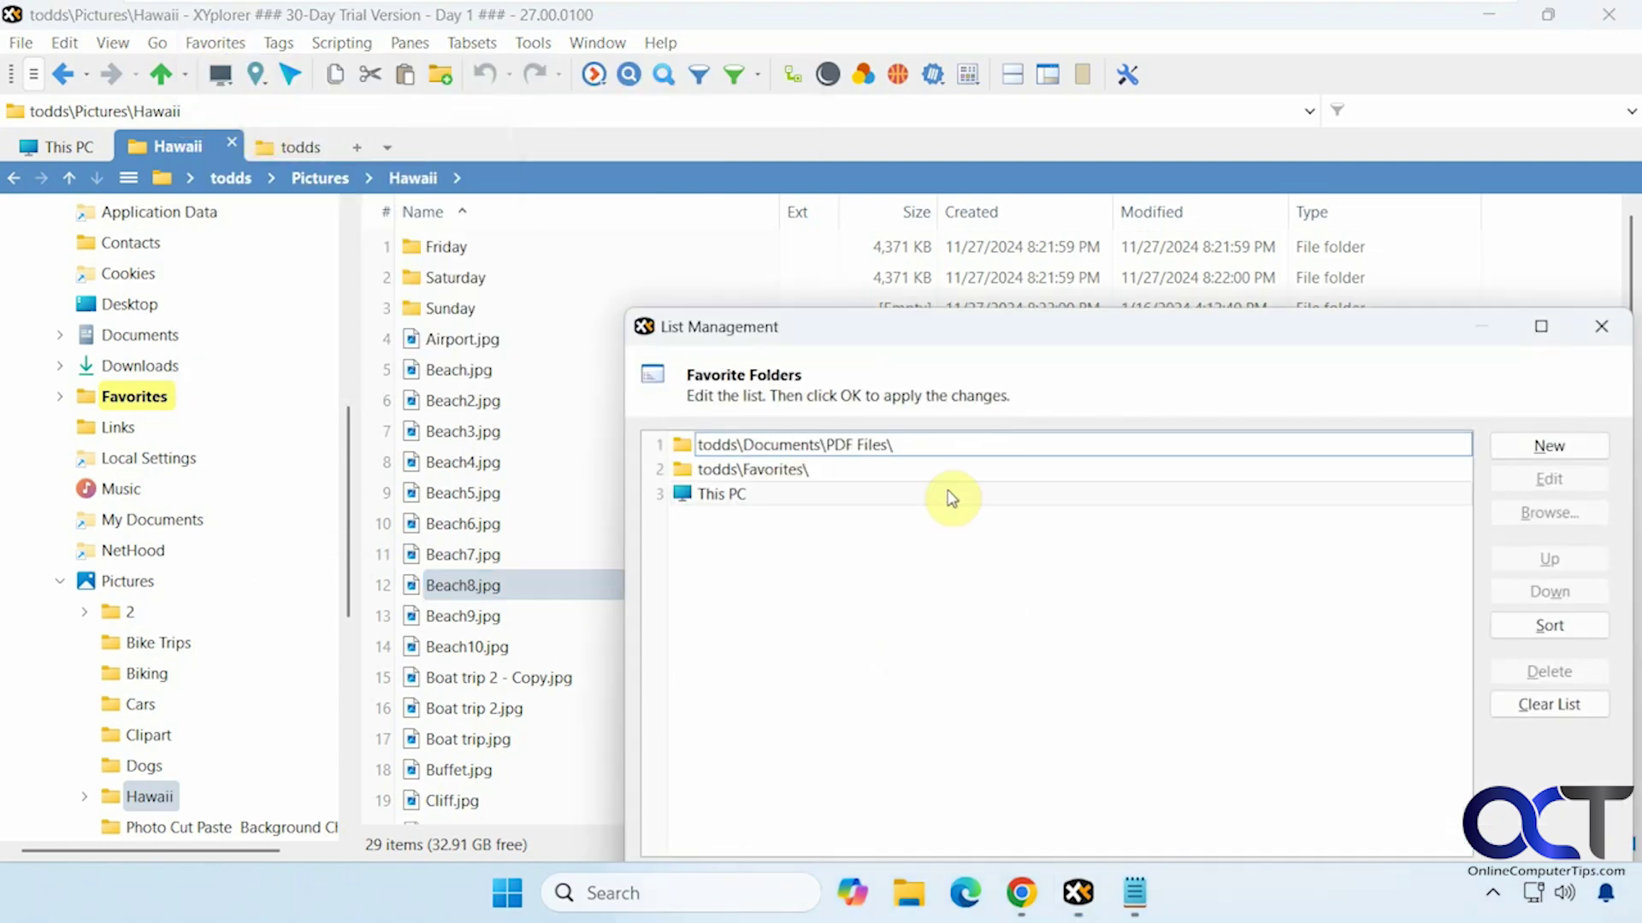
click(1599, 329)
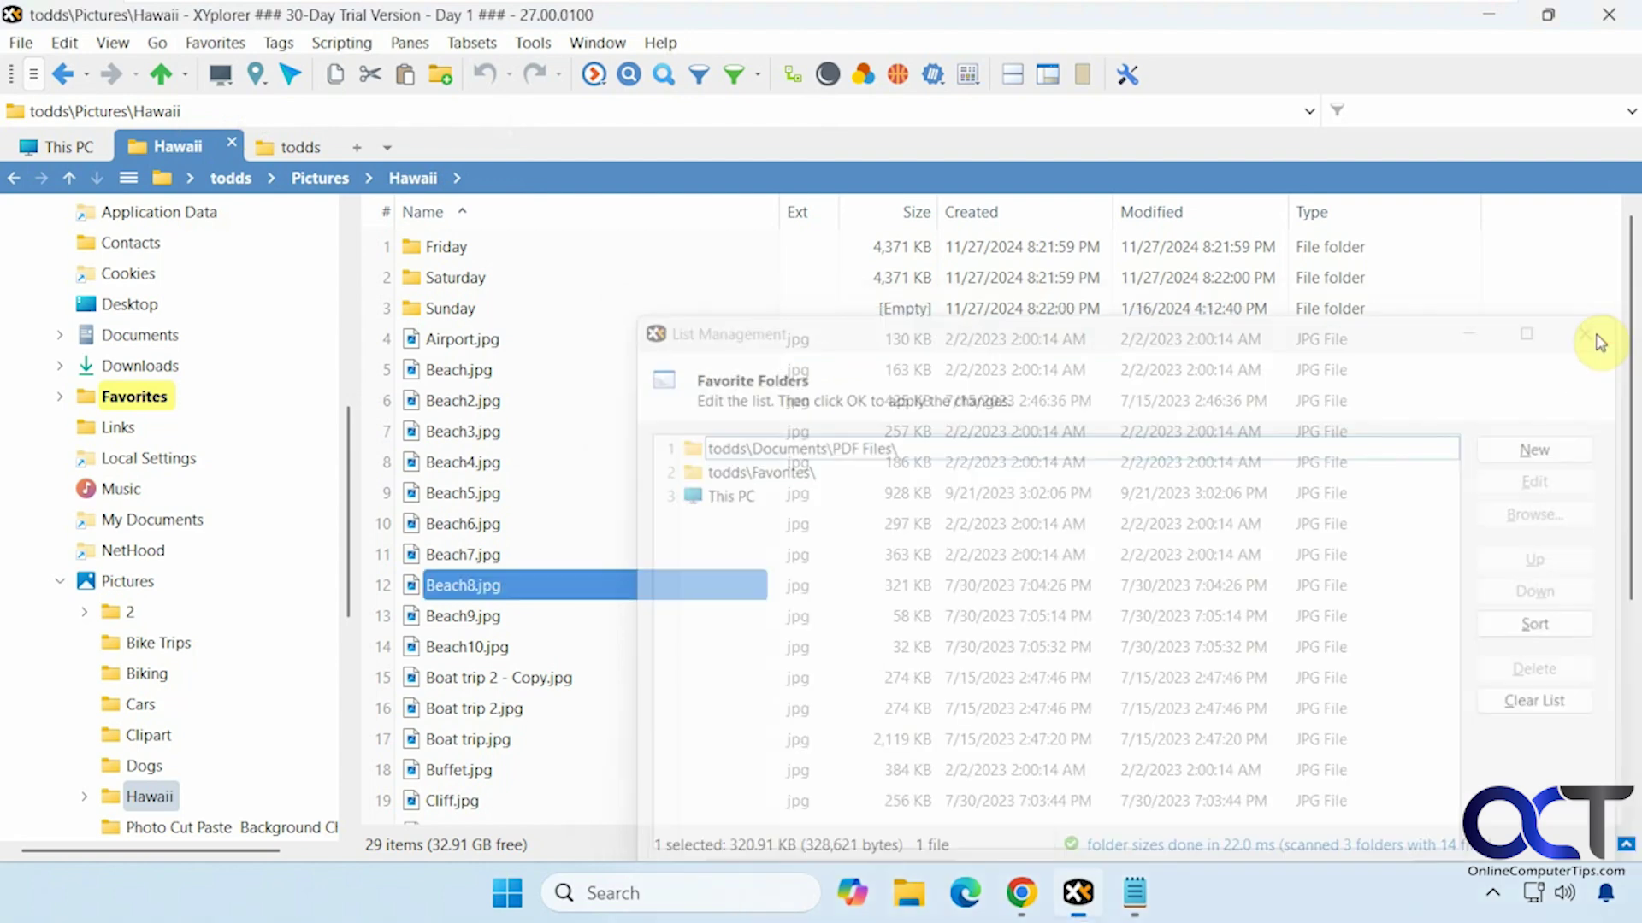
click(215, 43)
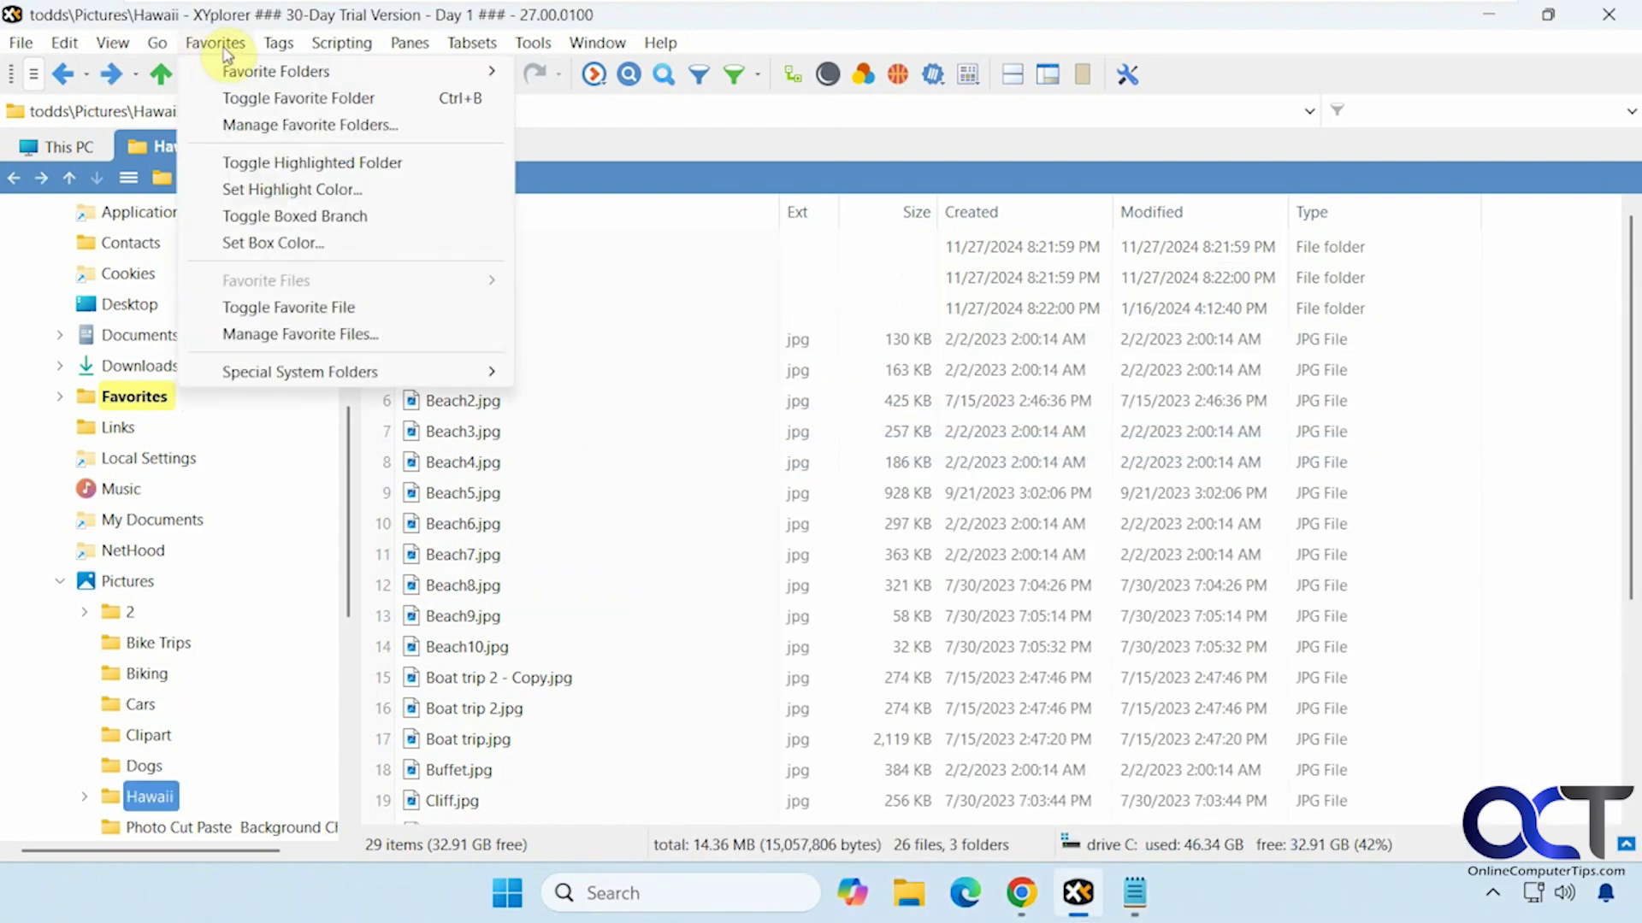
Select the Friday folder and give it a Red label via Tags > Labels
mouse_move(279, 43)
mouse_move(310, 77)
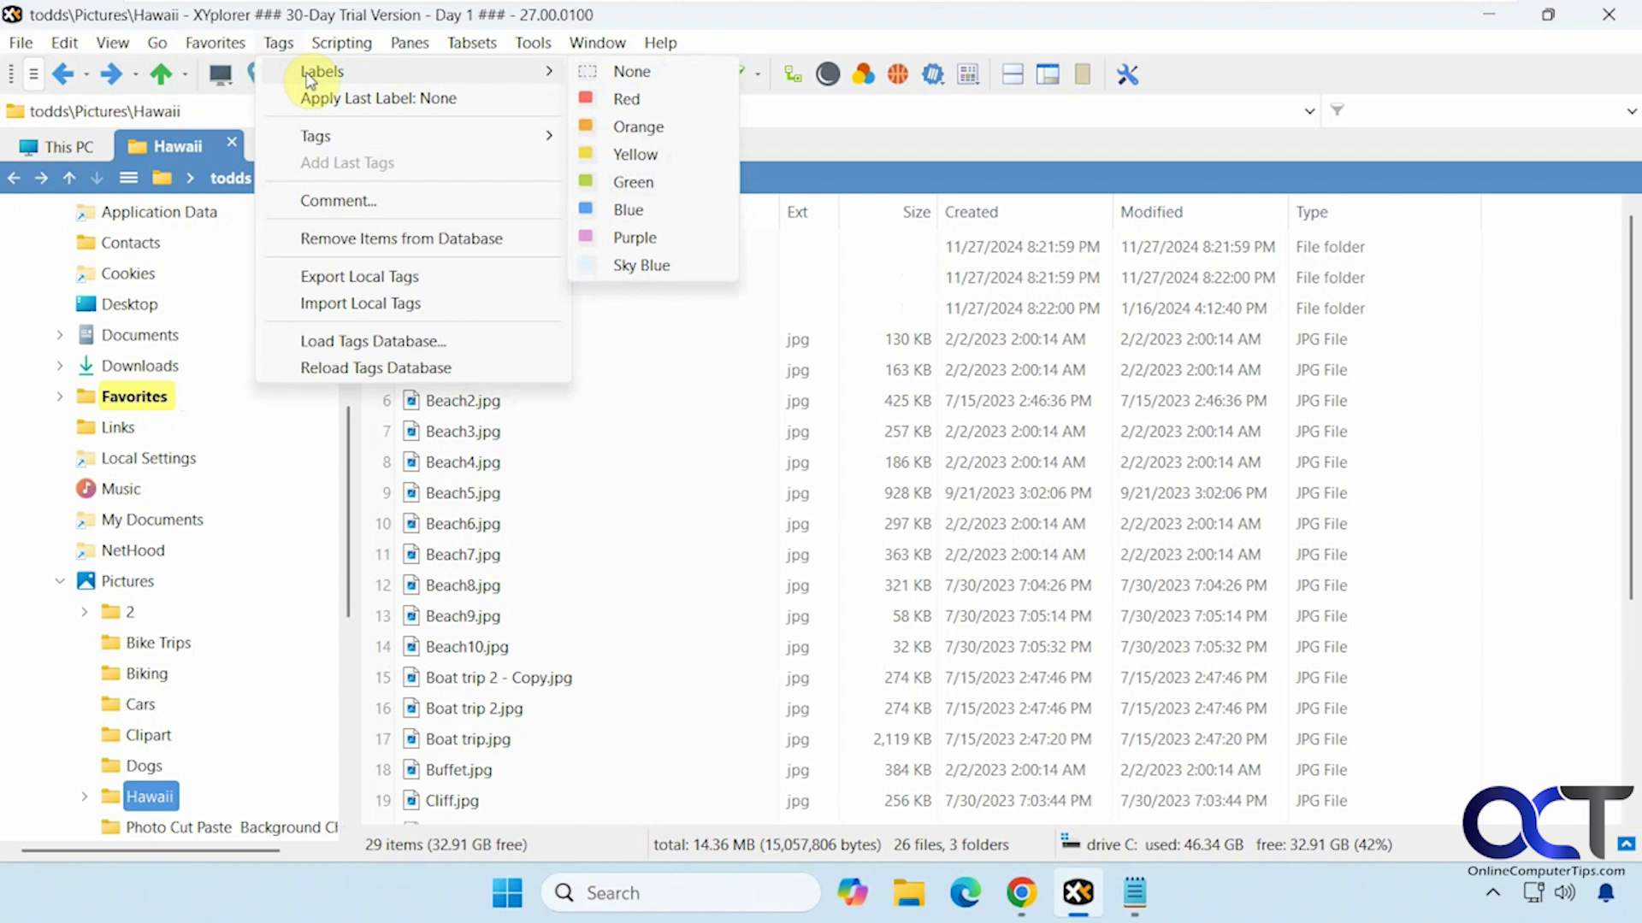
click(450, 253)
click(452, 255)
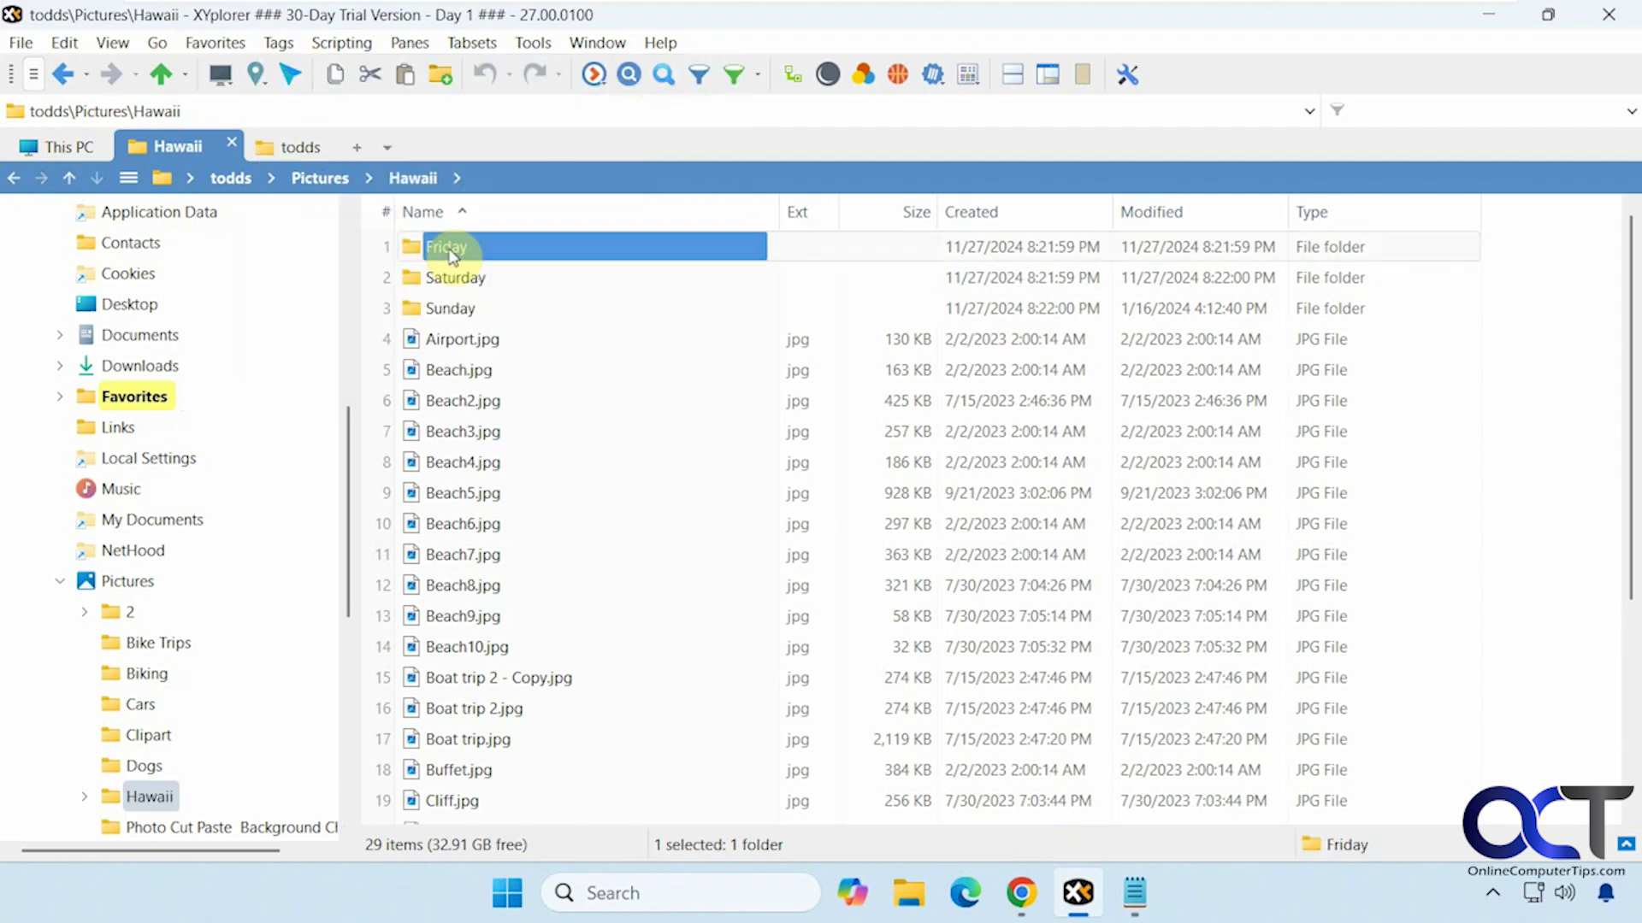
click(279, 43)
mouse_move(443, 80)
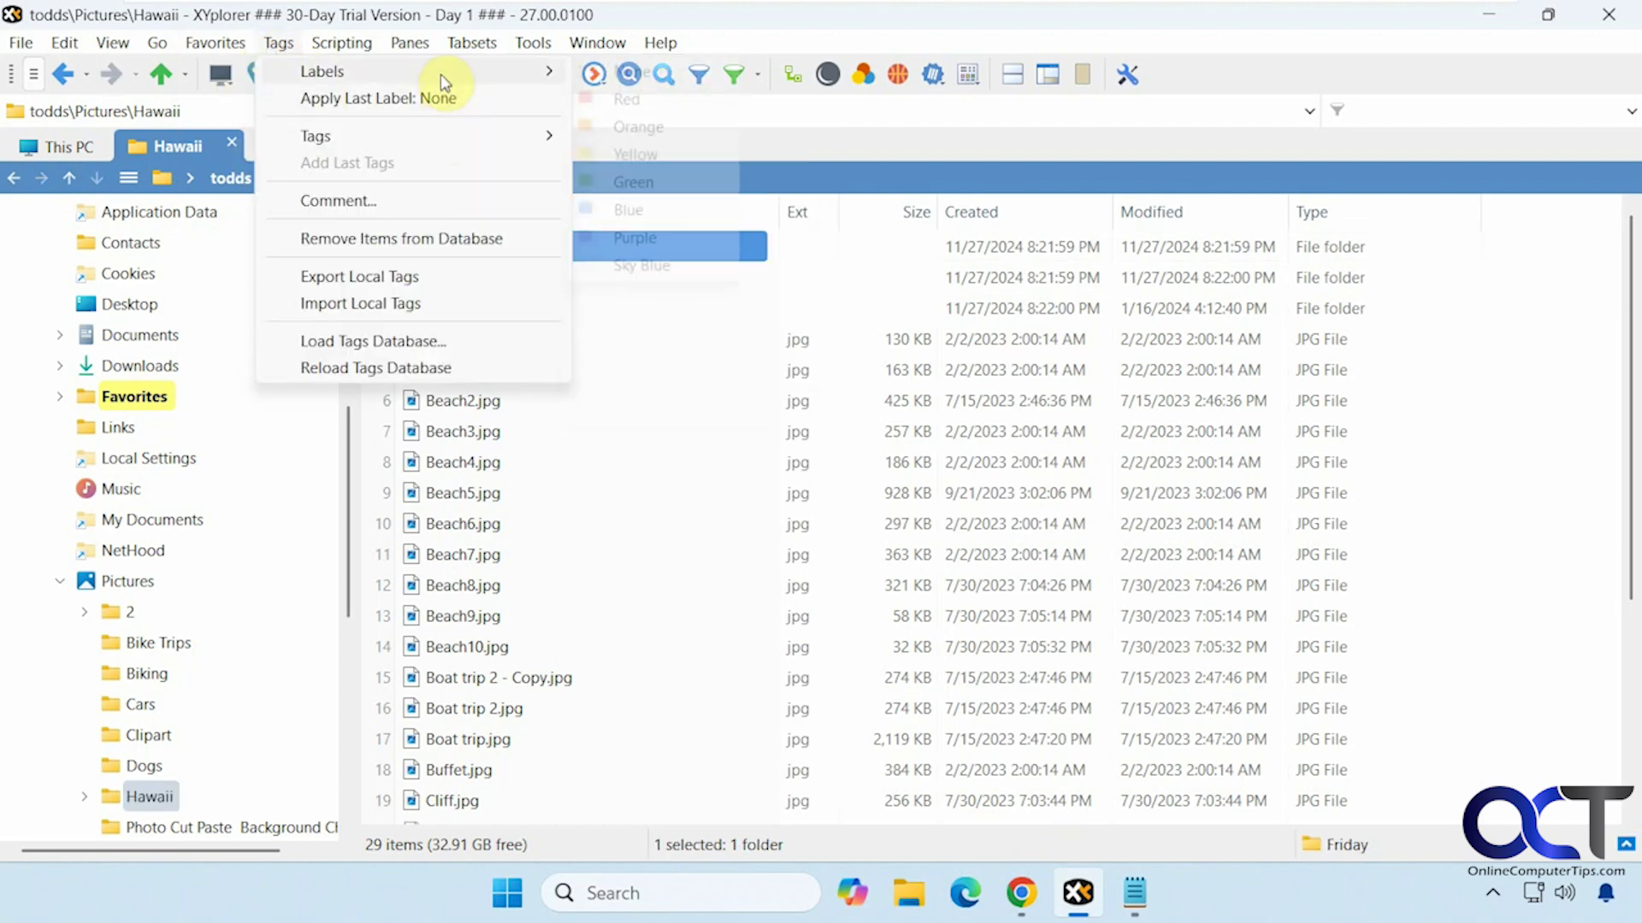
click(598, 100)
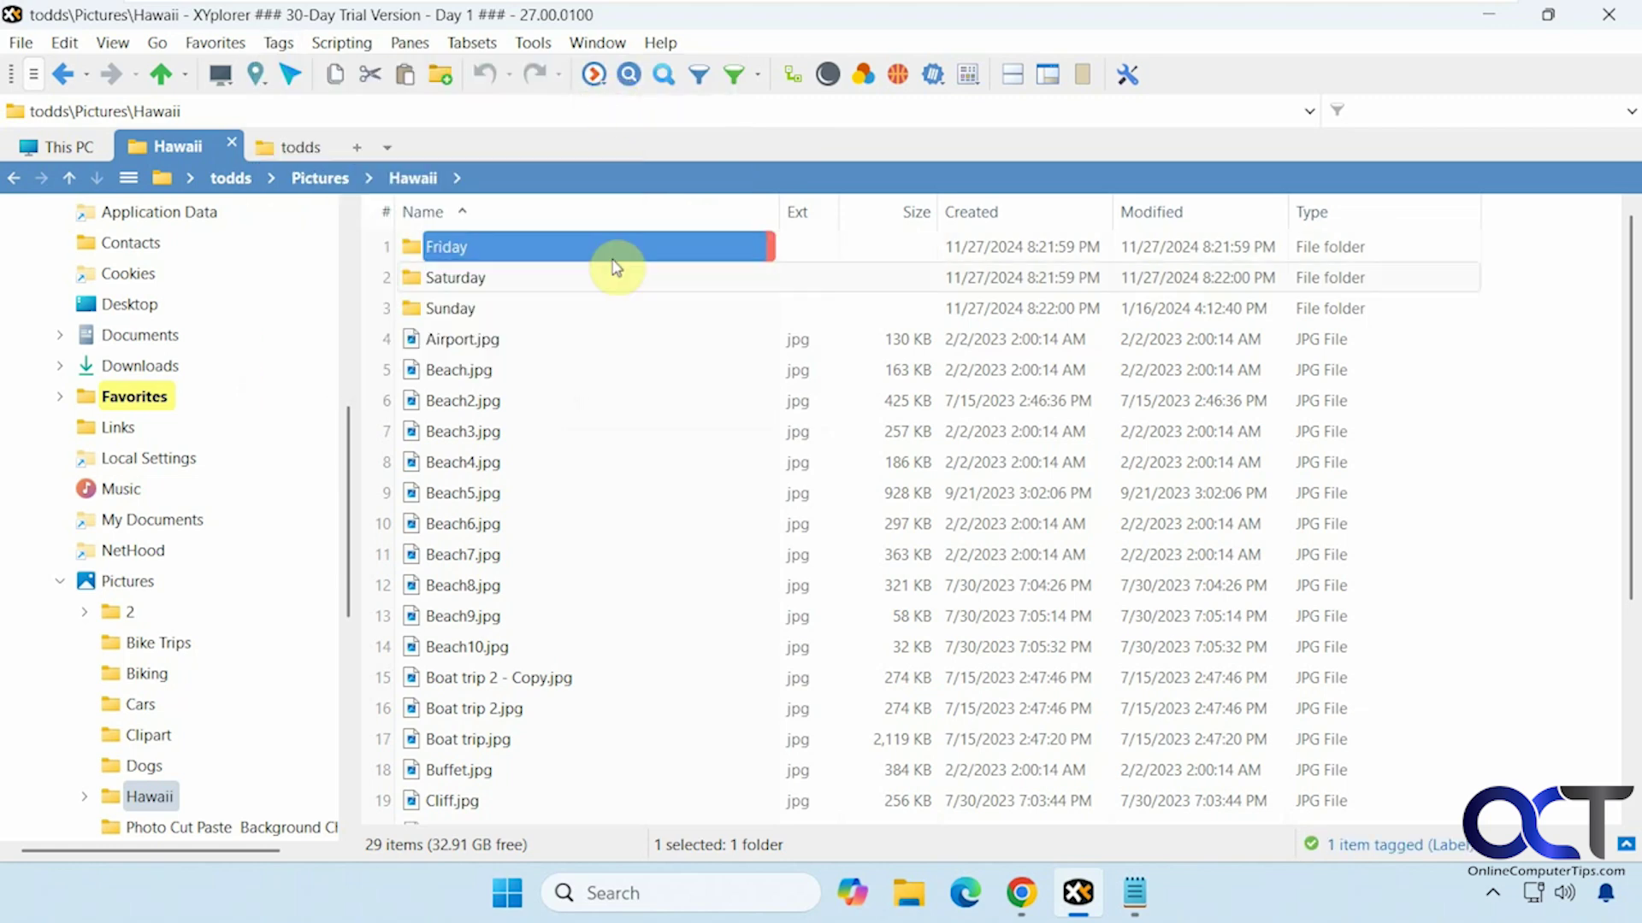
Select the Sunday folder and bring up the Tags menu
click(613, 307)
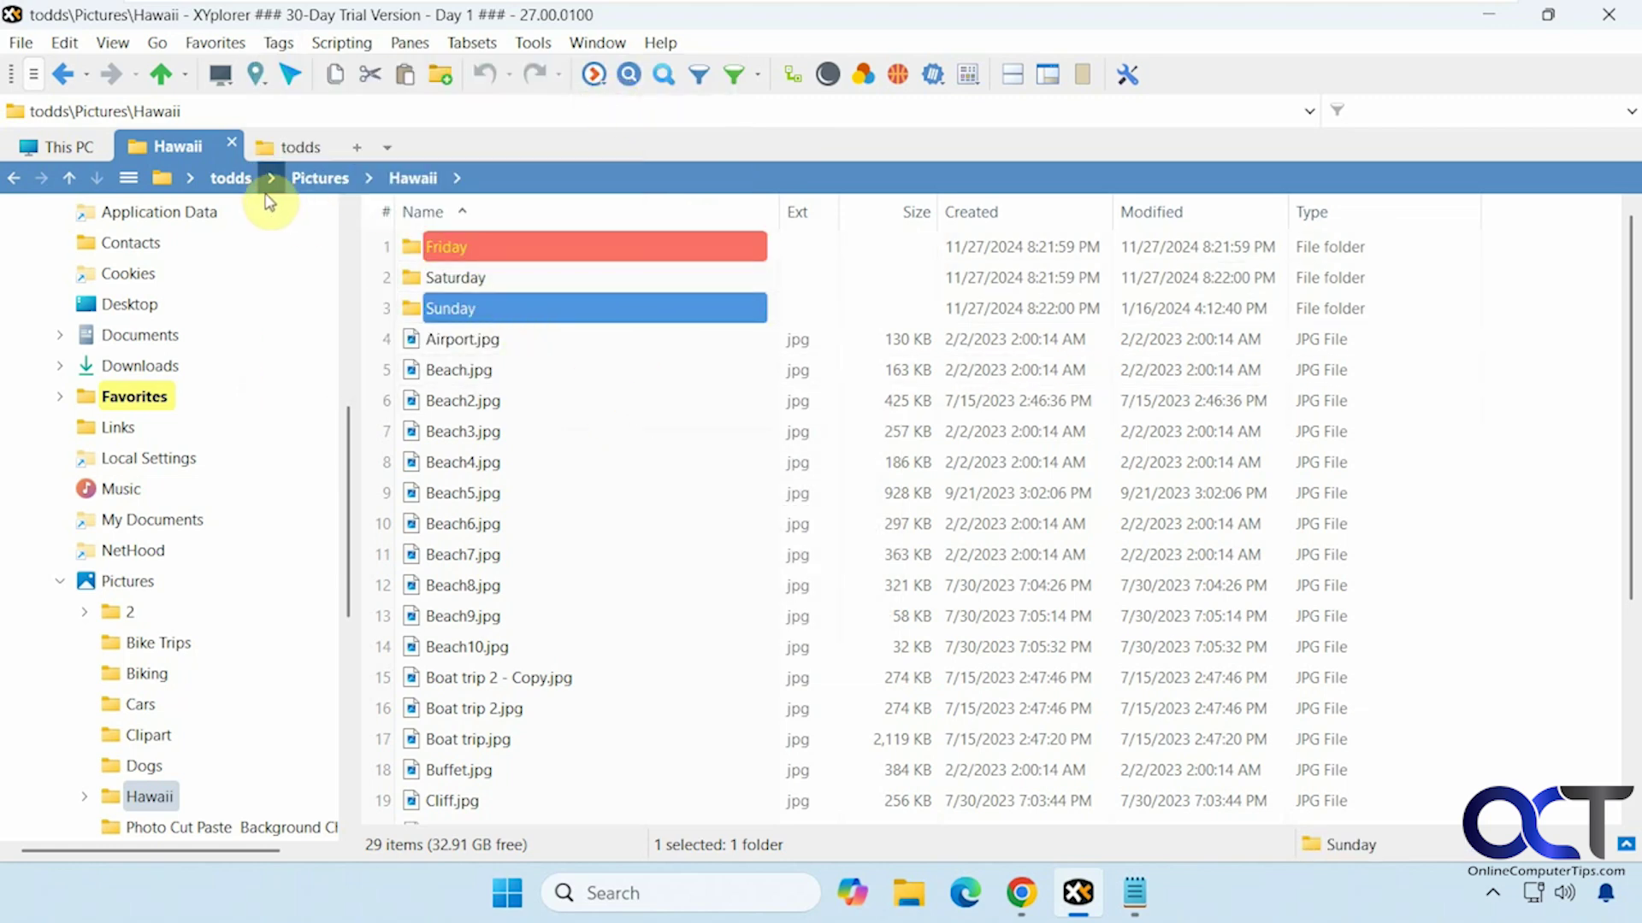
click(279, 44)
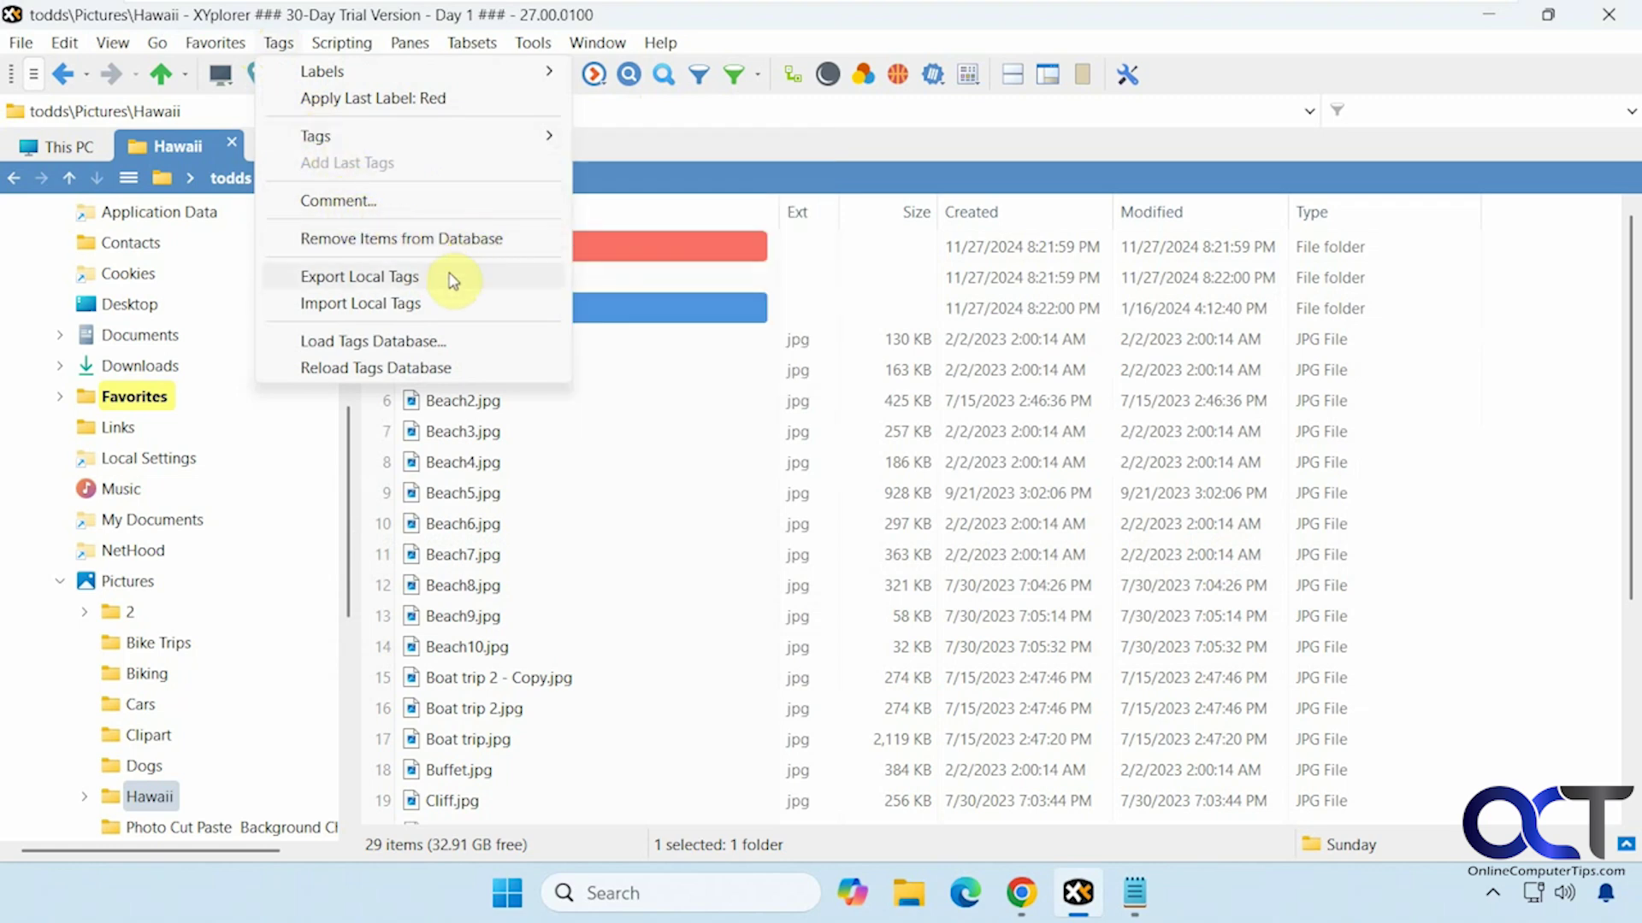
mouse_move(340, 48)
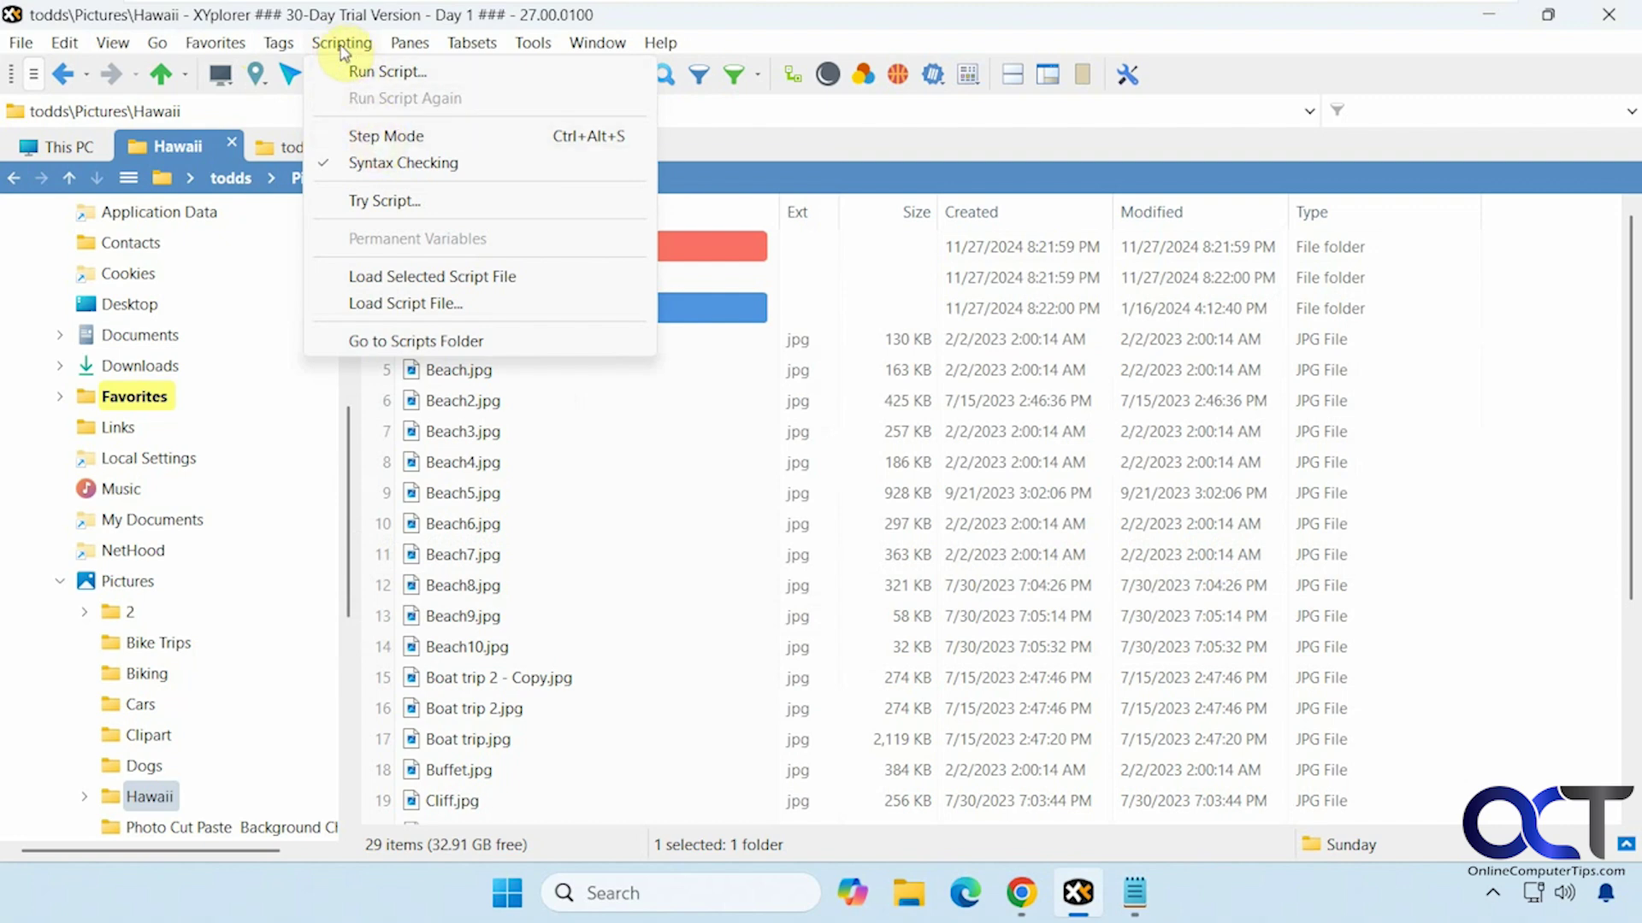
Turn Dual Pane on, showing Class Spreadsheets in a second pane, then off again
click(411, 46)
click(409, 51)
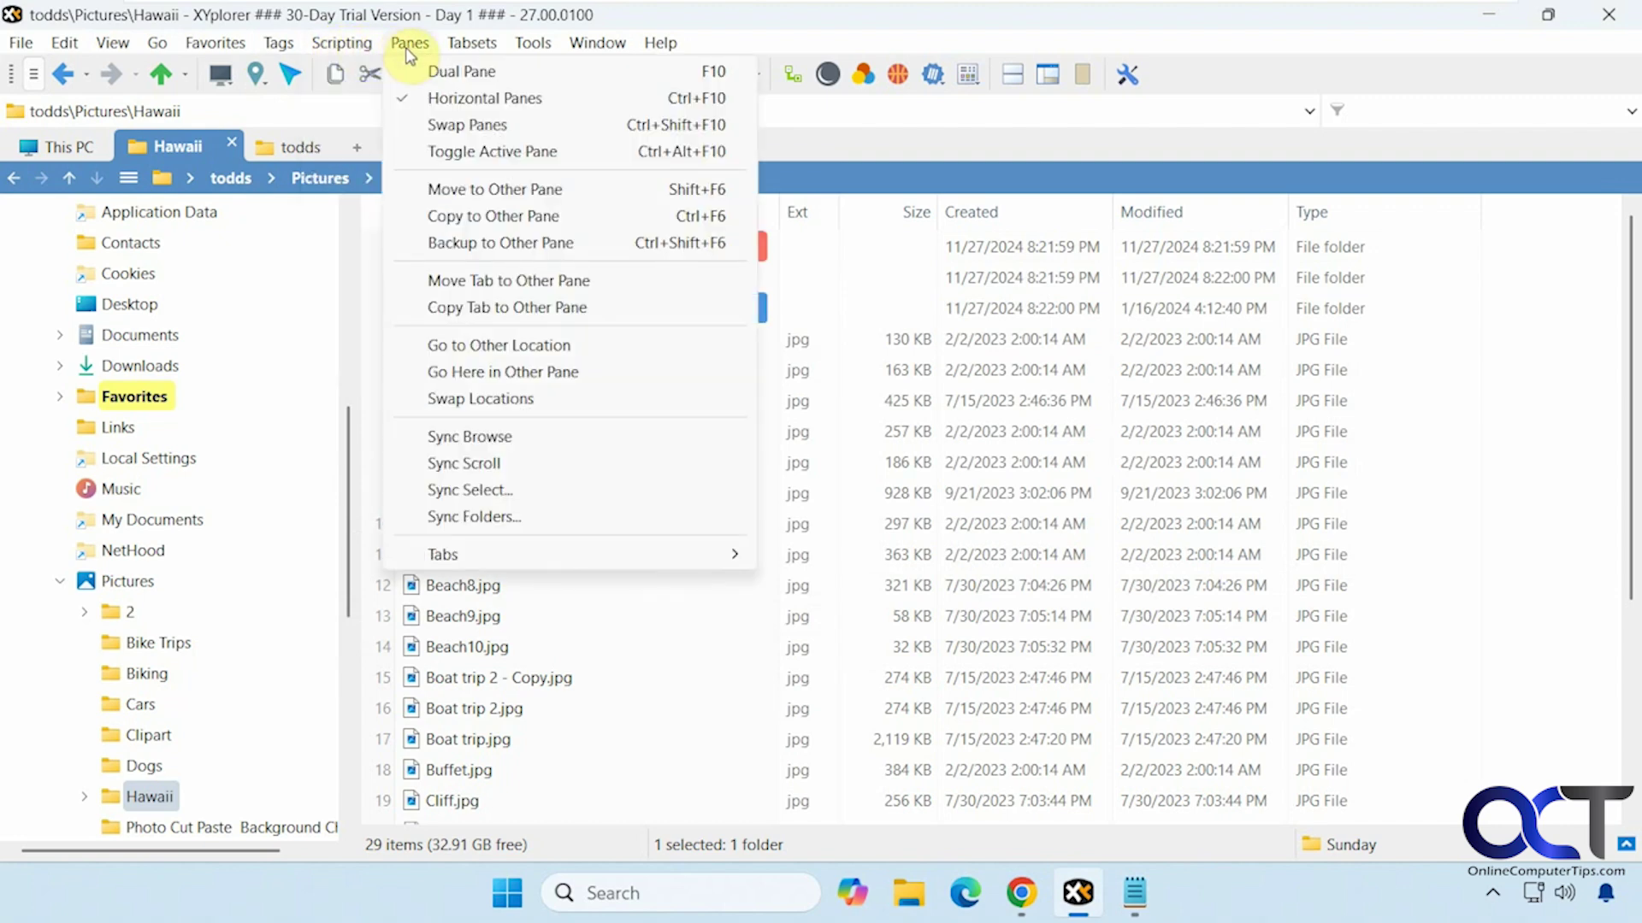
click(434, 73)
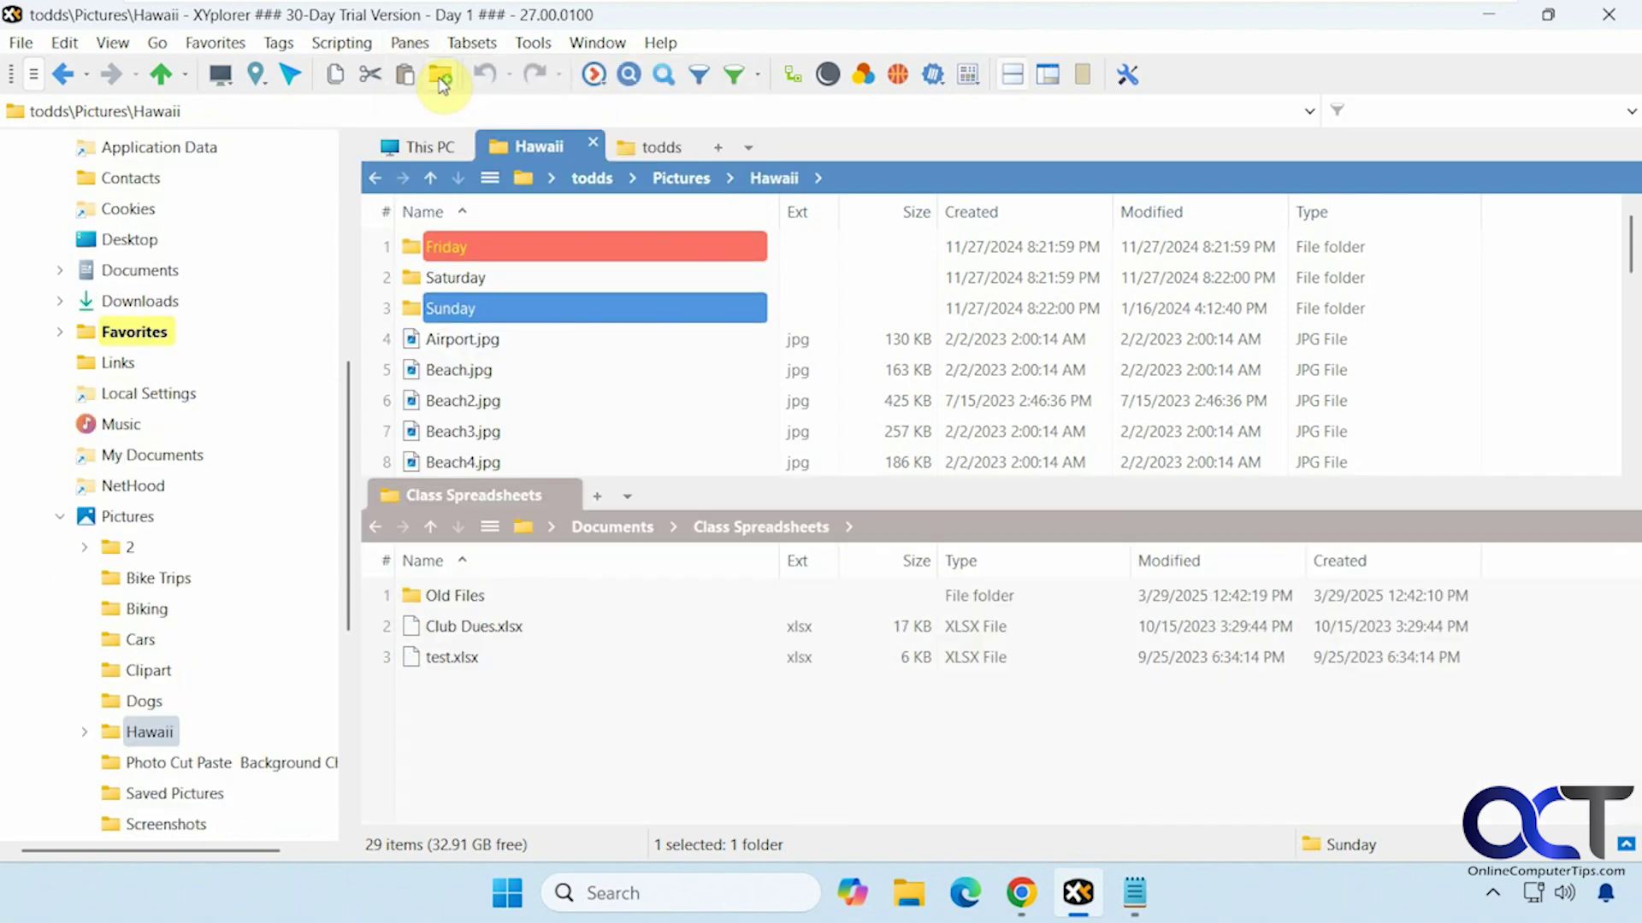
click(410, 47)
click(435, 71)
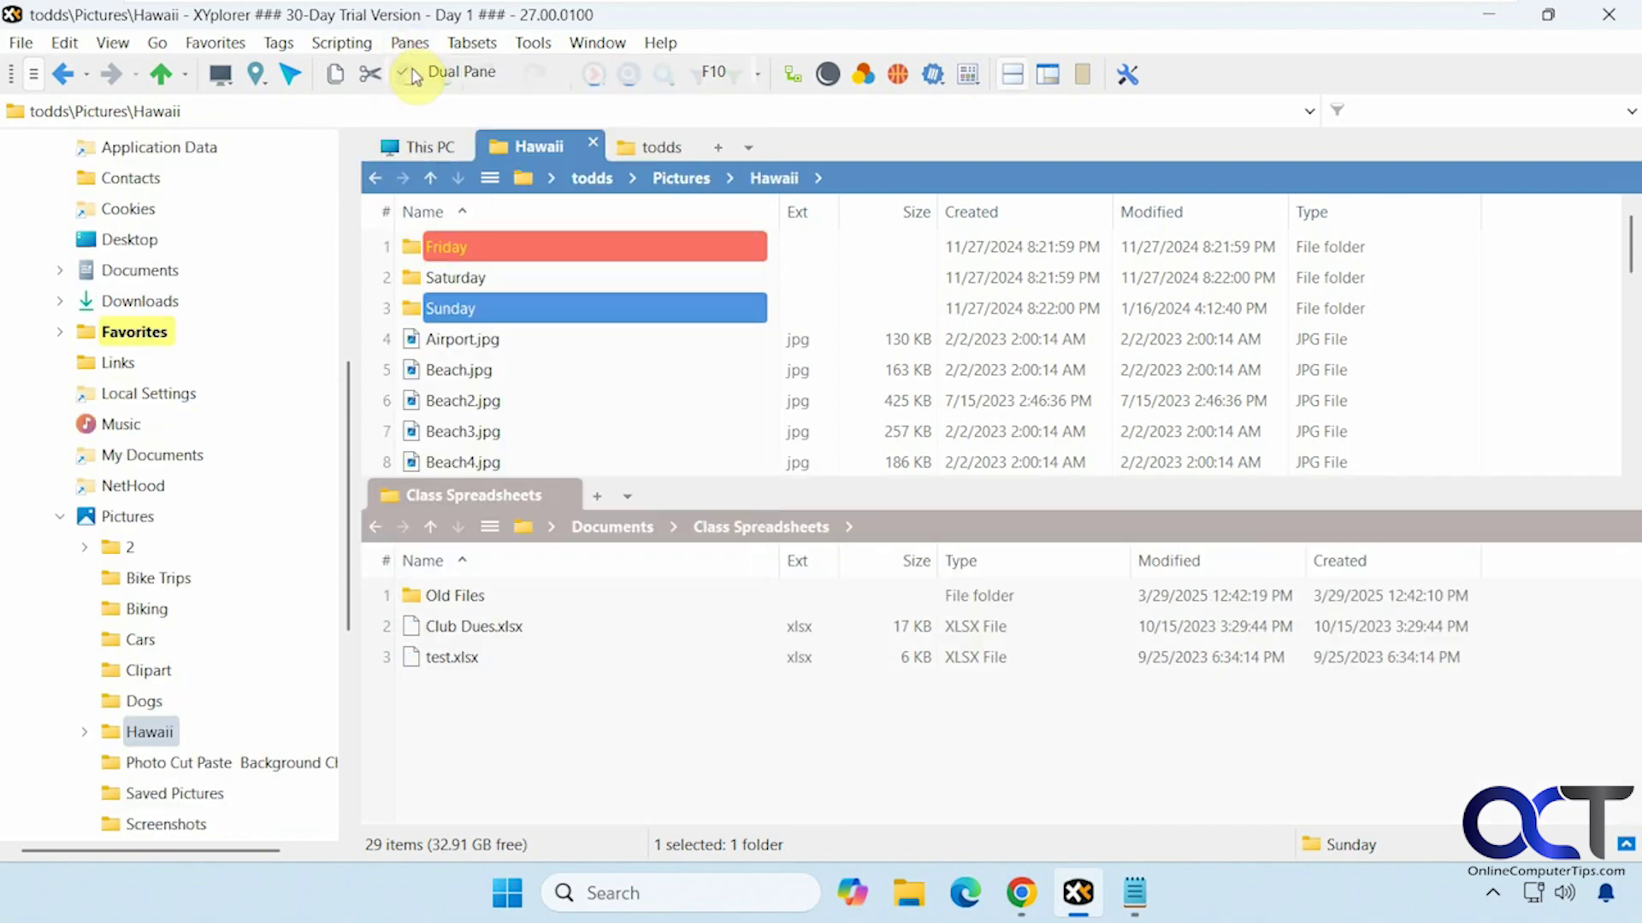
click(411, 47)
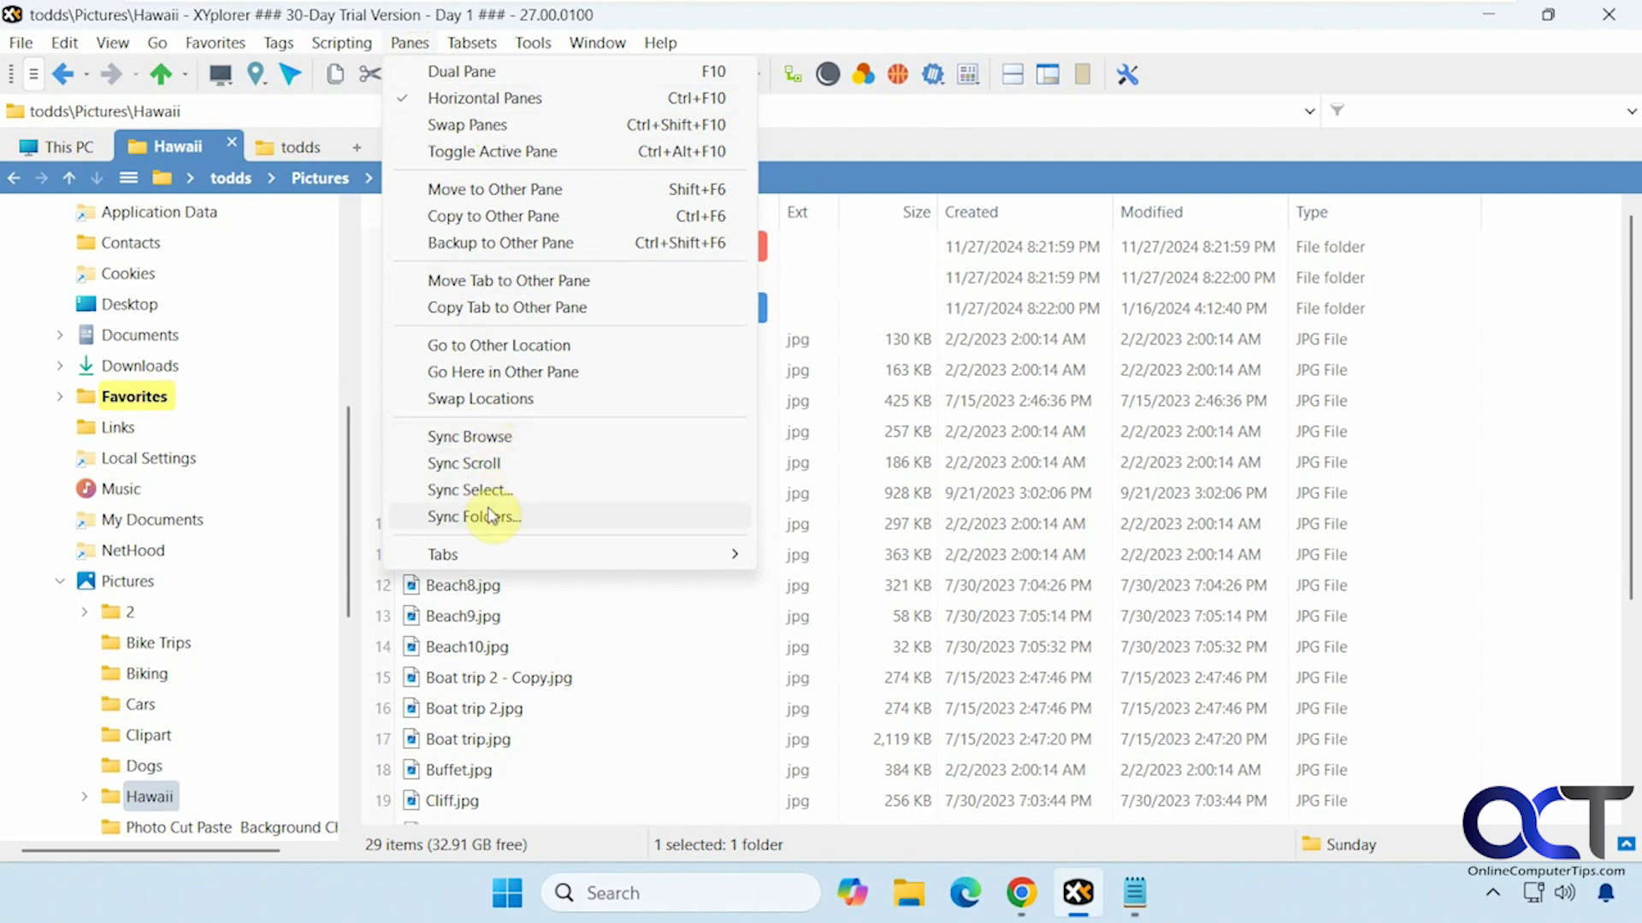
click(471, 43)
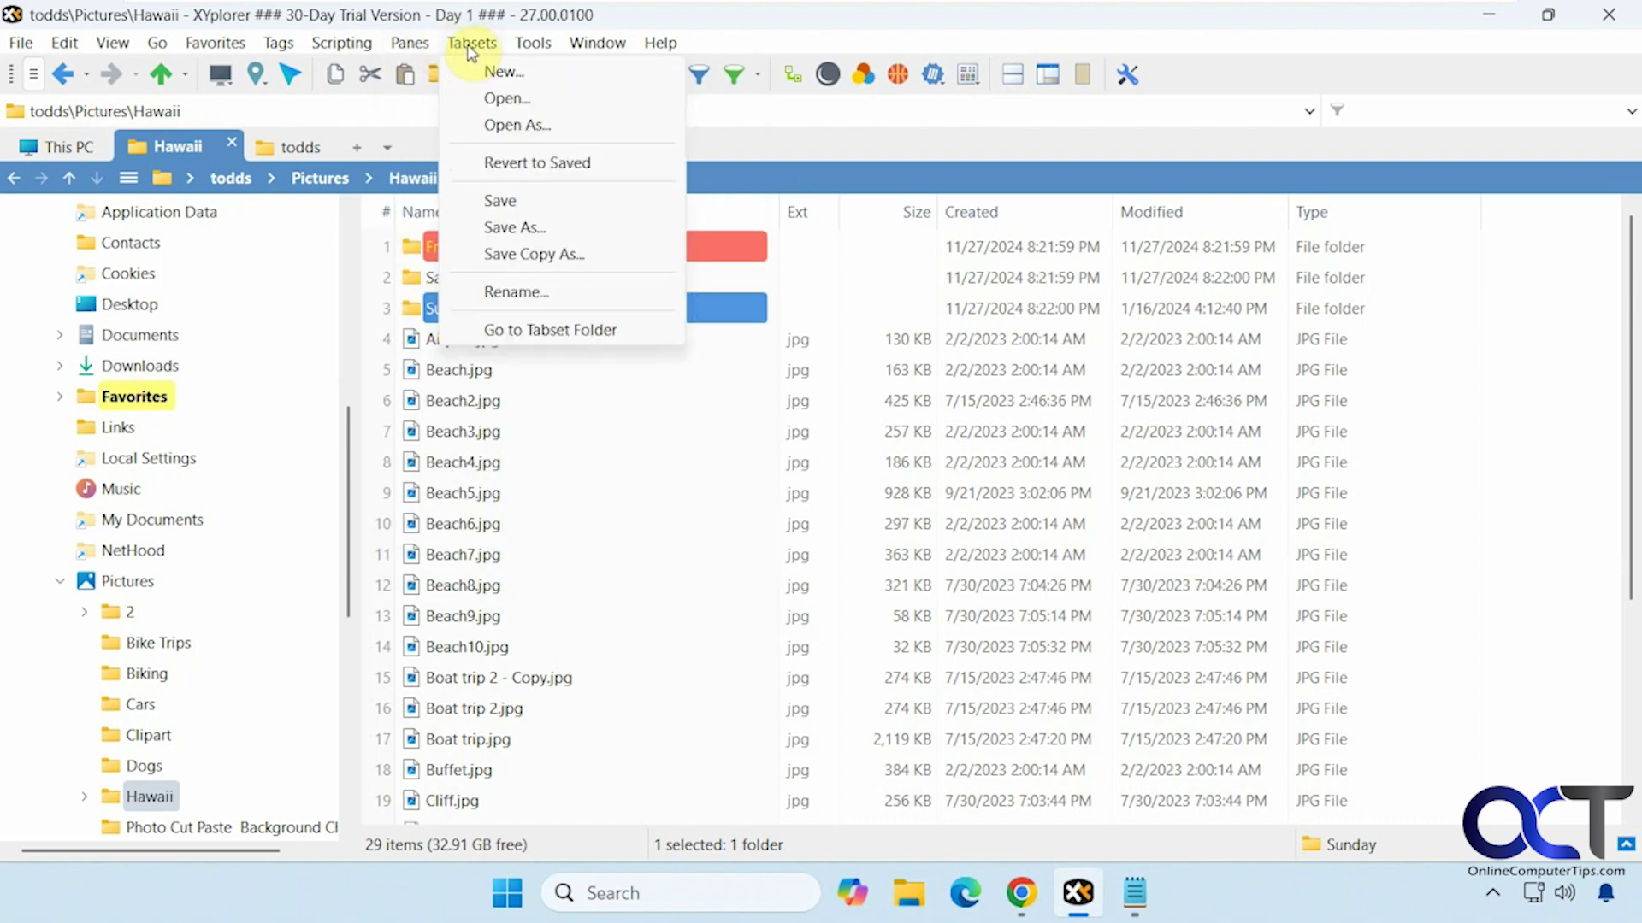
Create tabset TabsetNew, then open the tabset storage folder and browse Panes folders 2 and 1
click(492, 72)
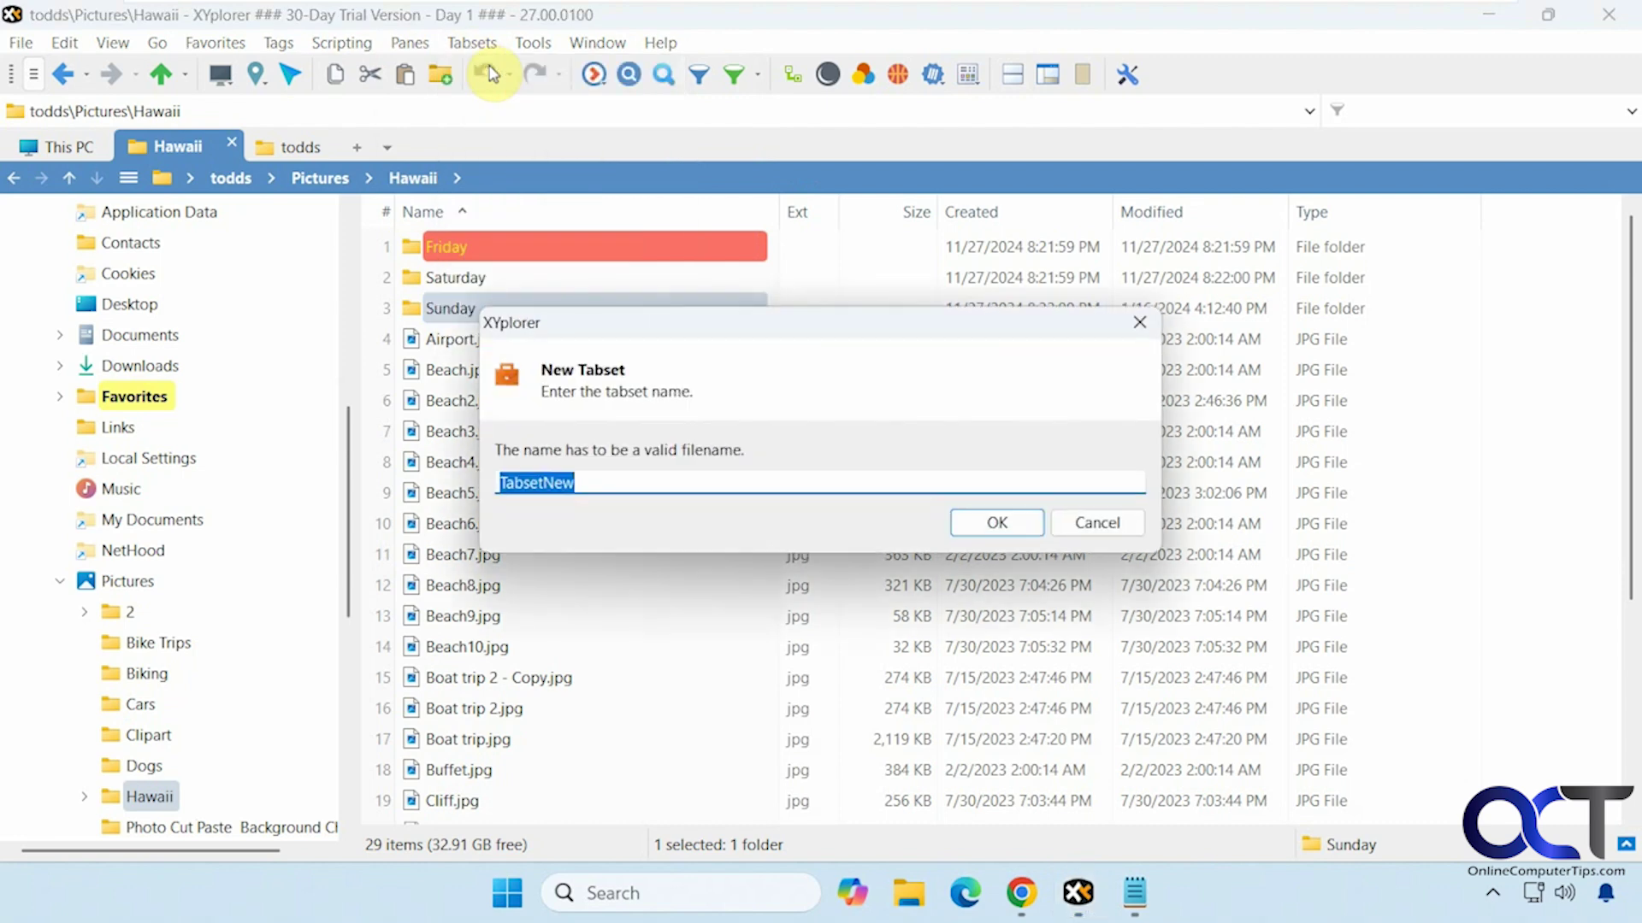
click(995, 523)
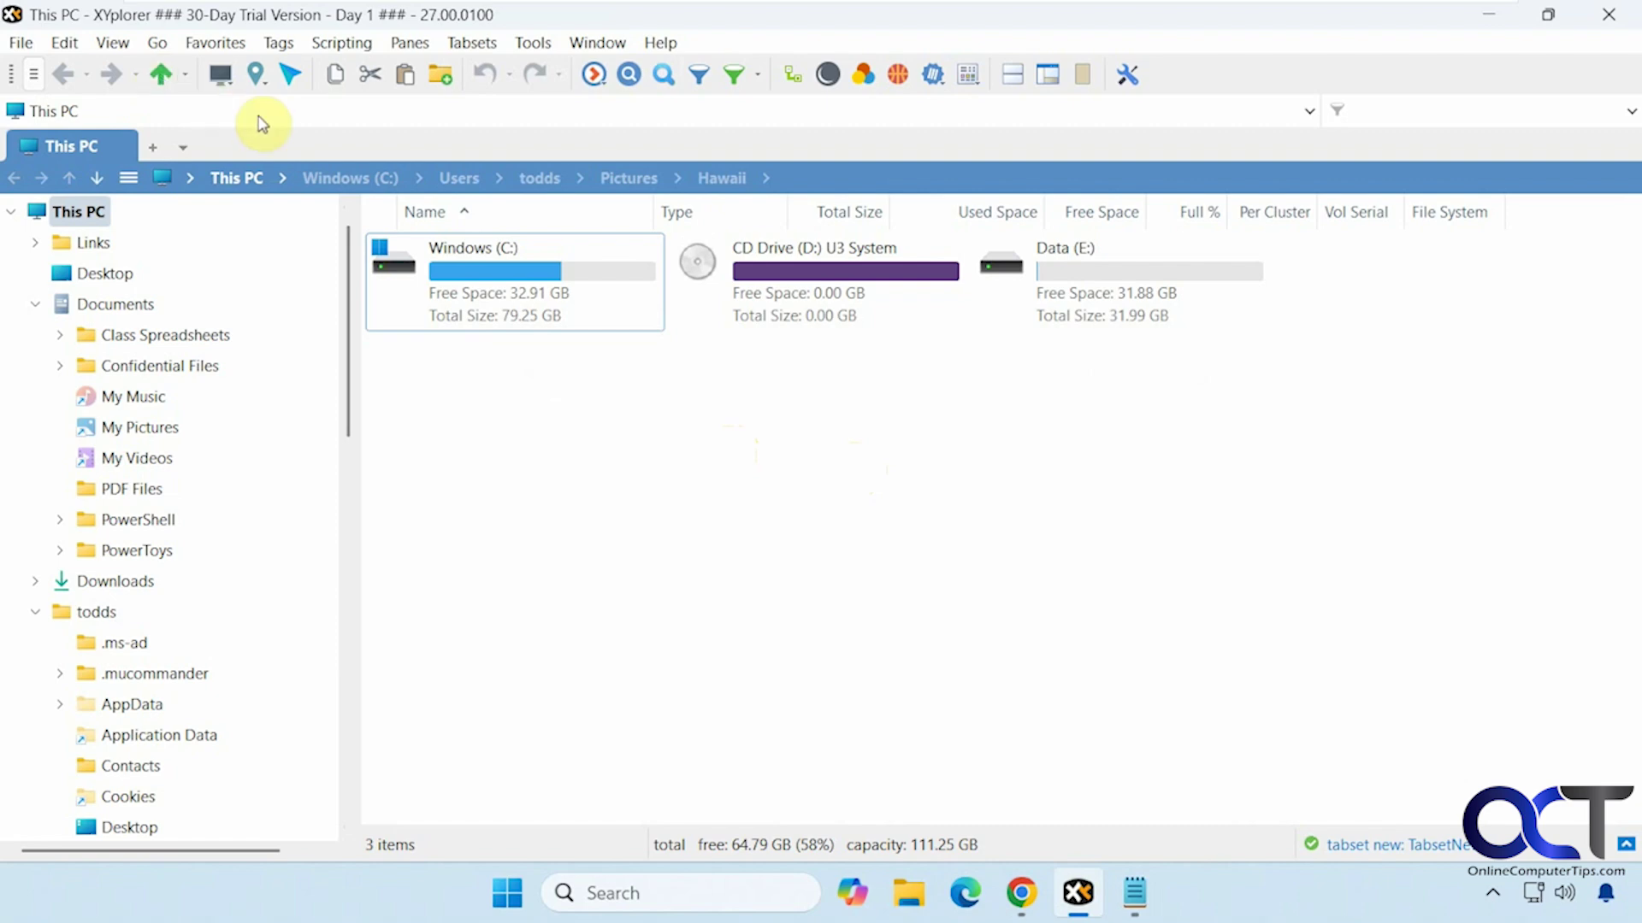
click(495, 46)
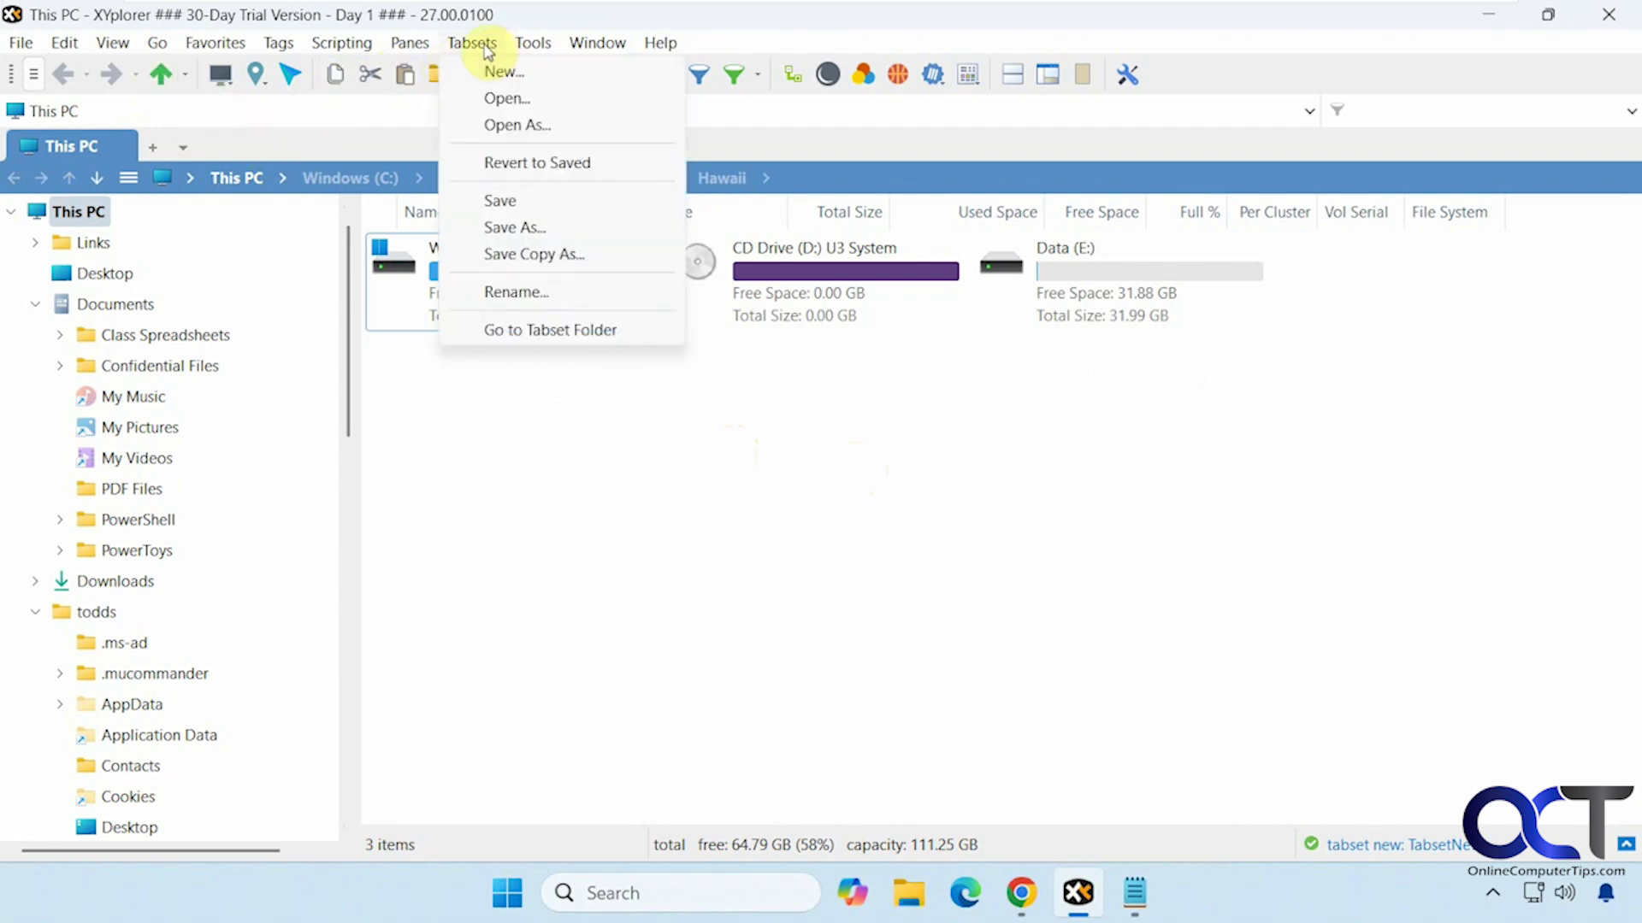
click(544, 328)
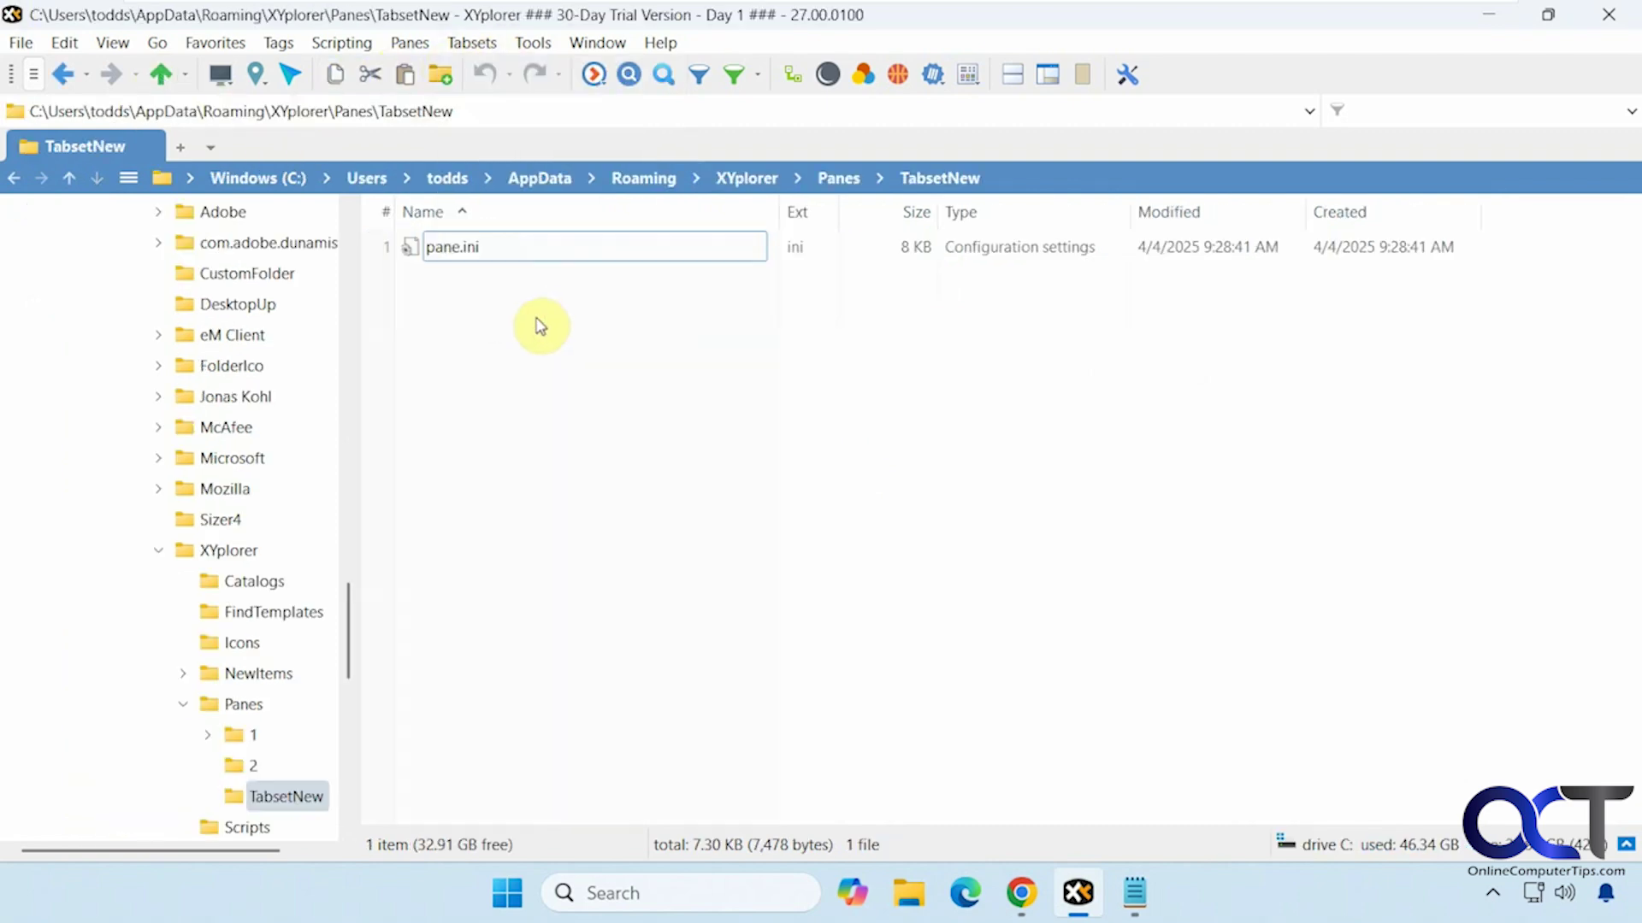
click(253, 764)
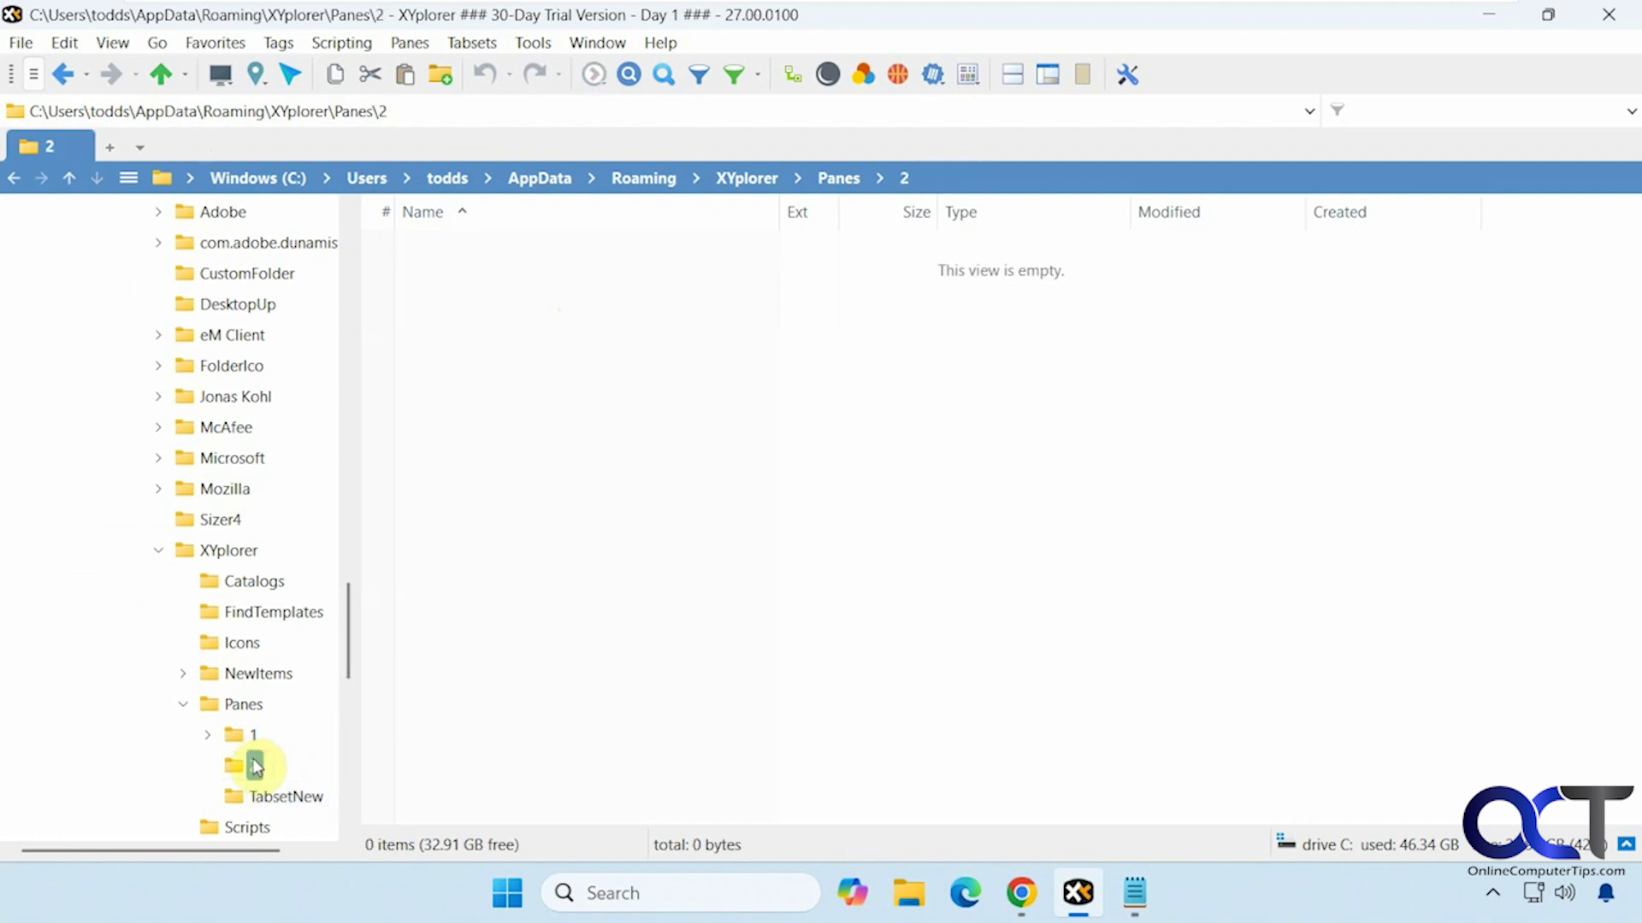
click(249, 734)
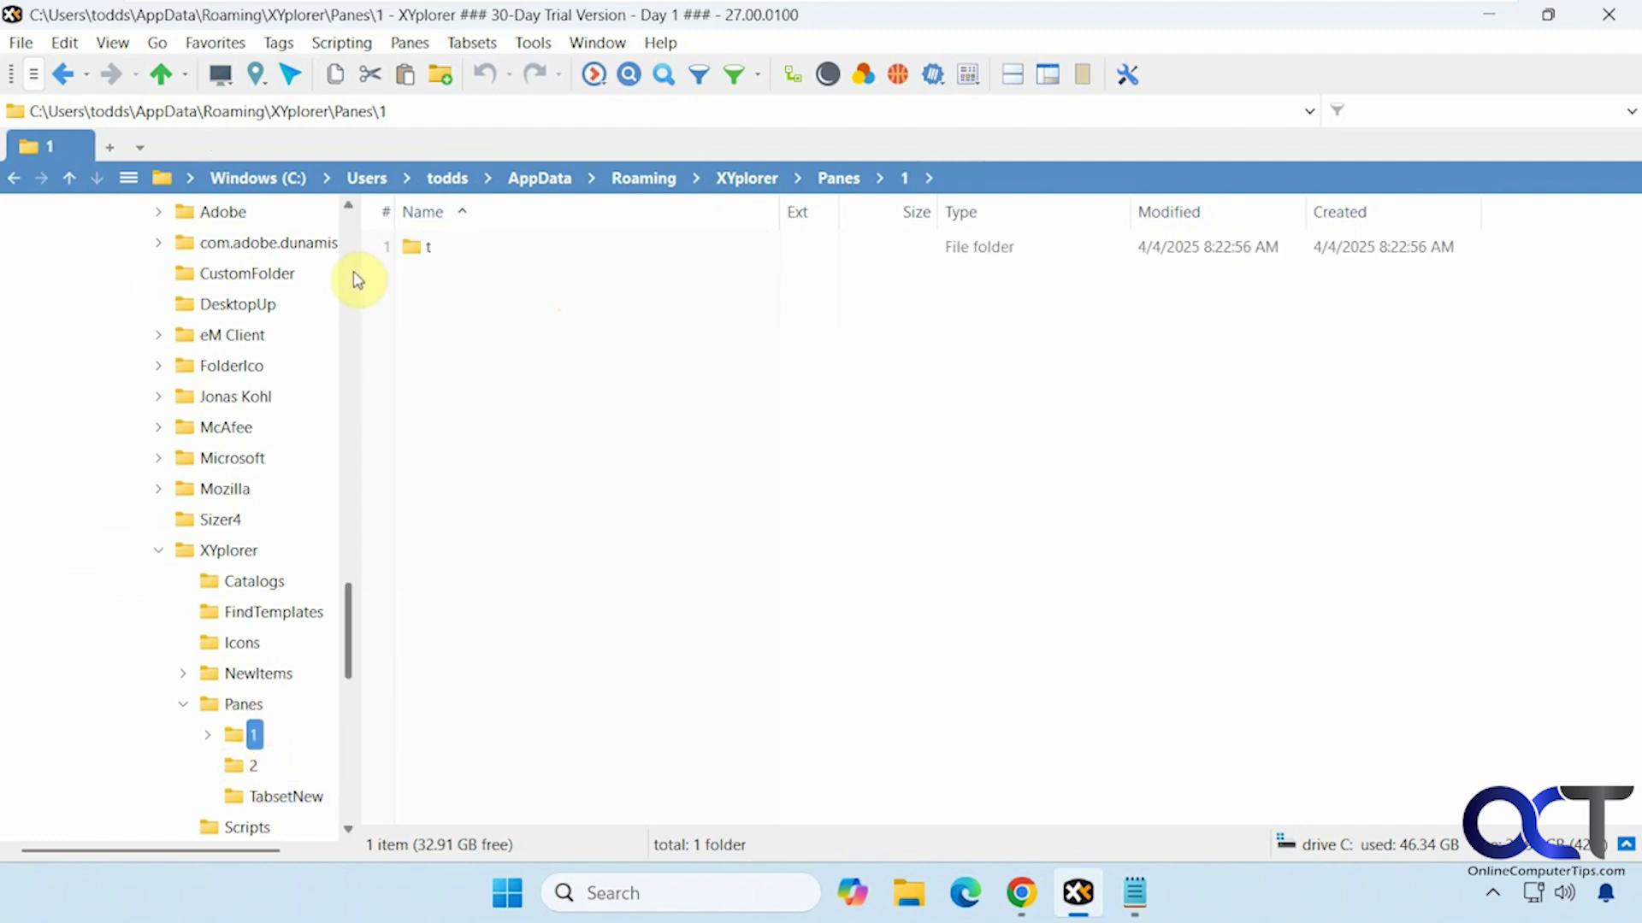
click(460, 47)
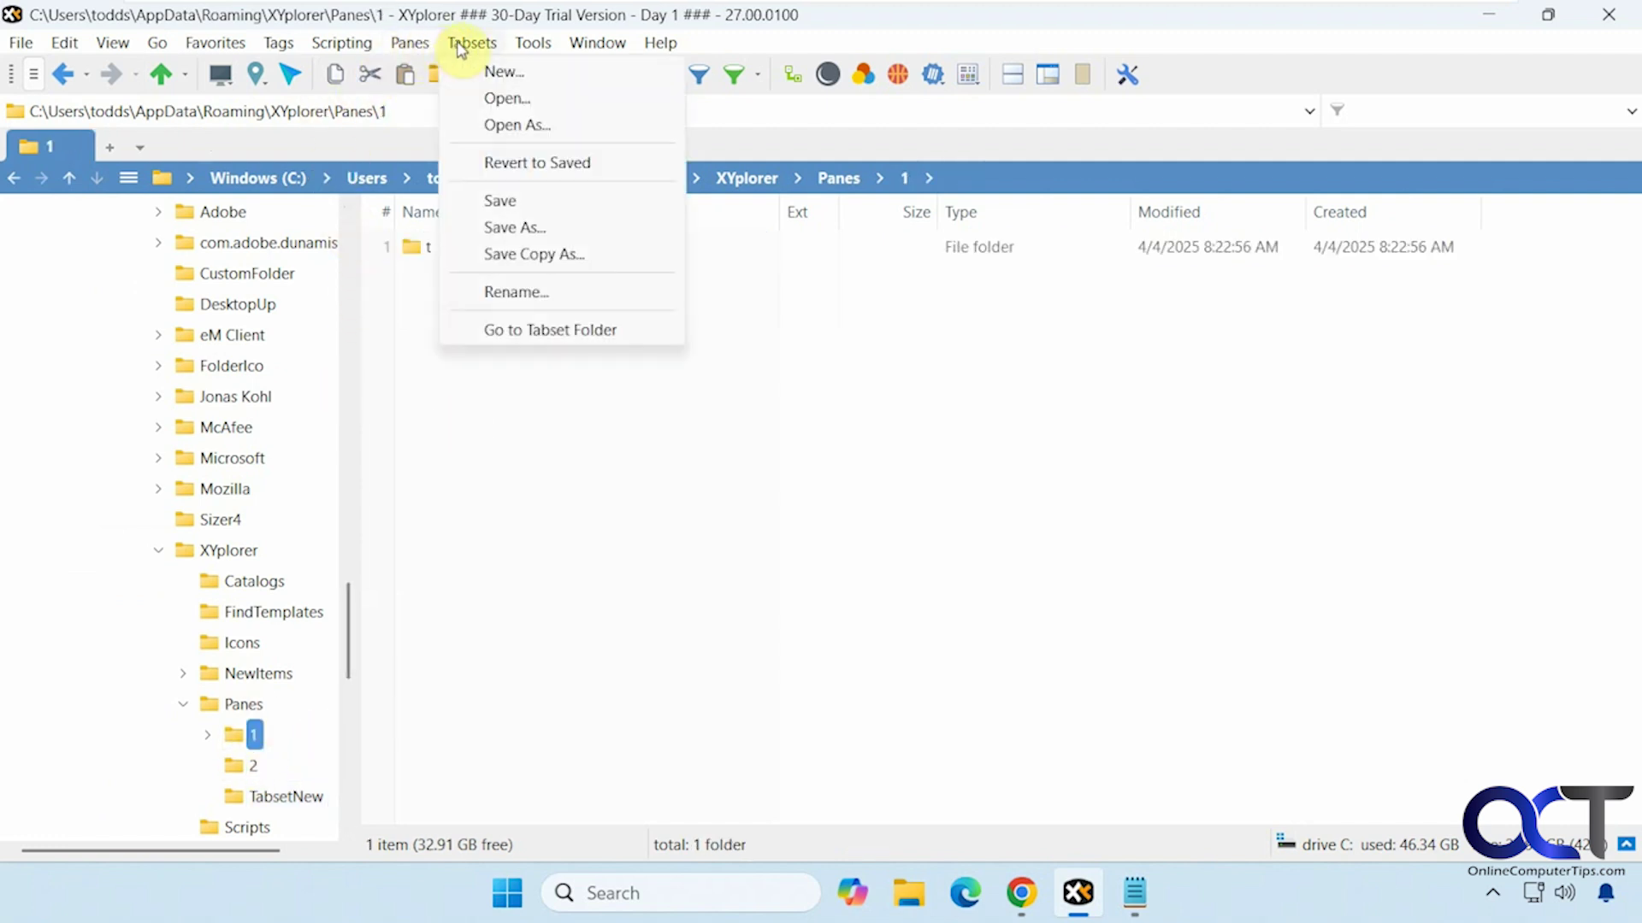
mouse_move(523, 48)
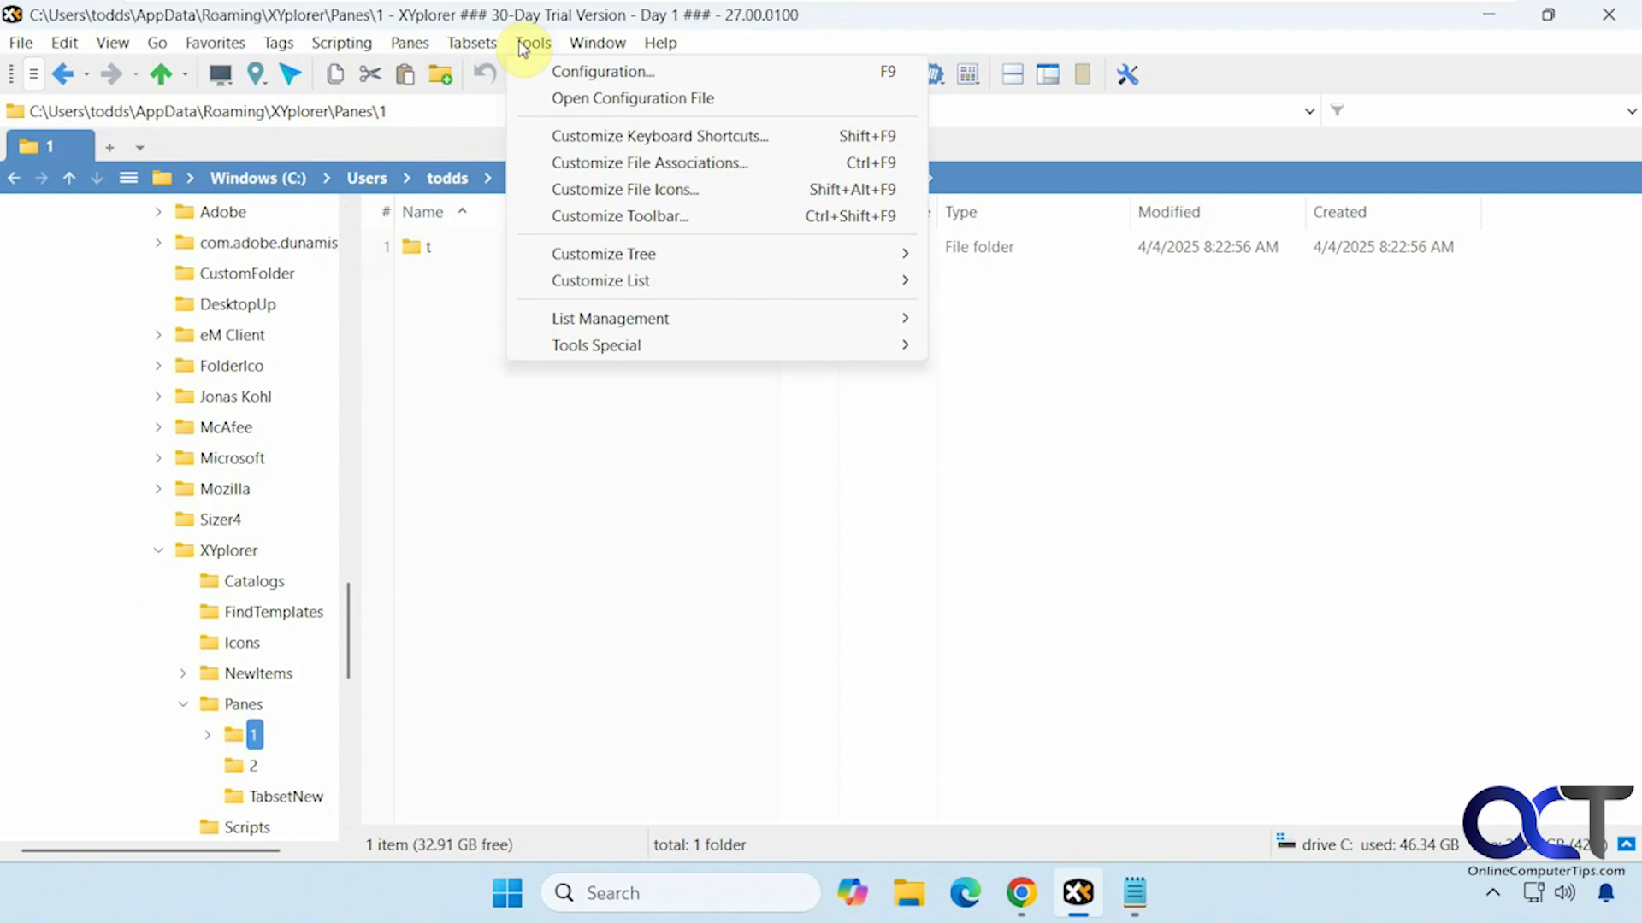
click(551, 70)
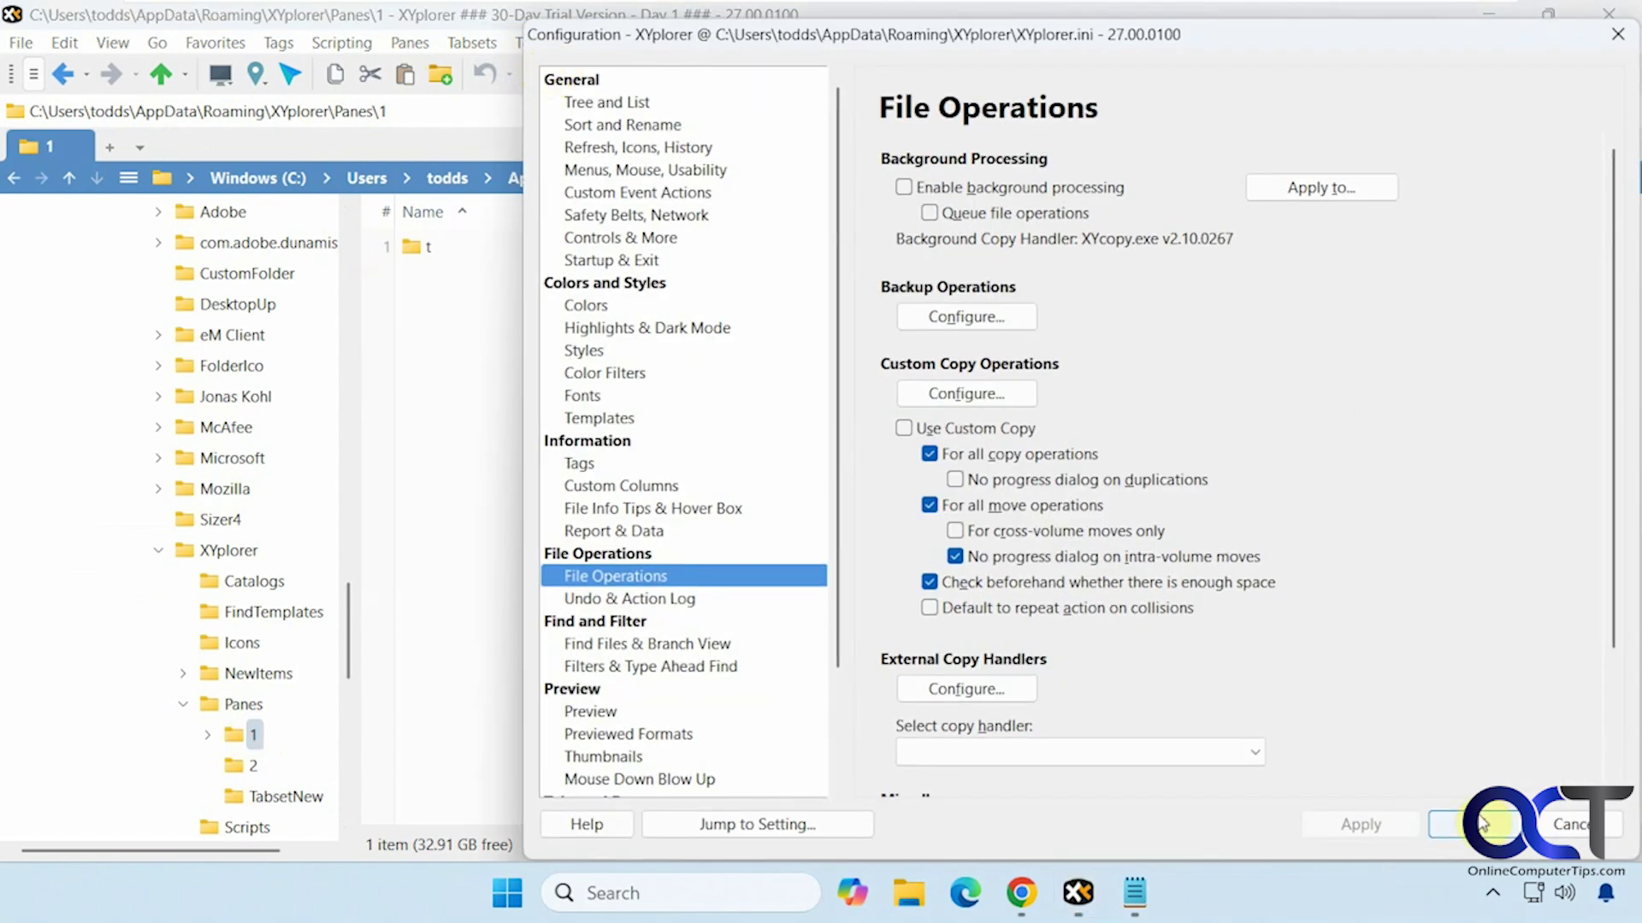
click(1548, 823)
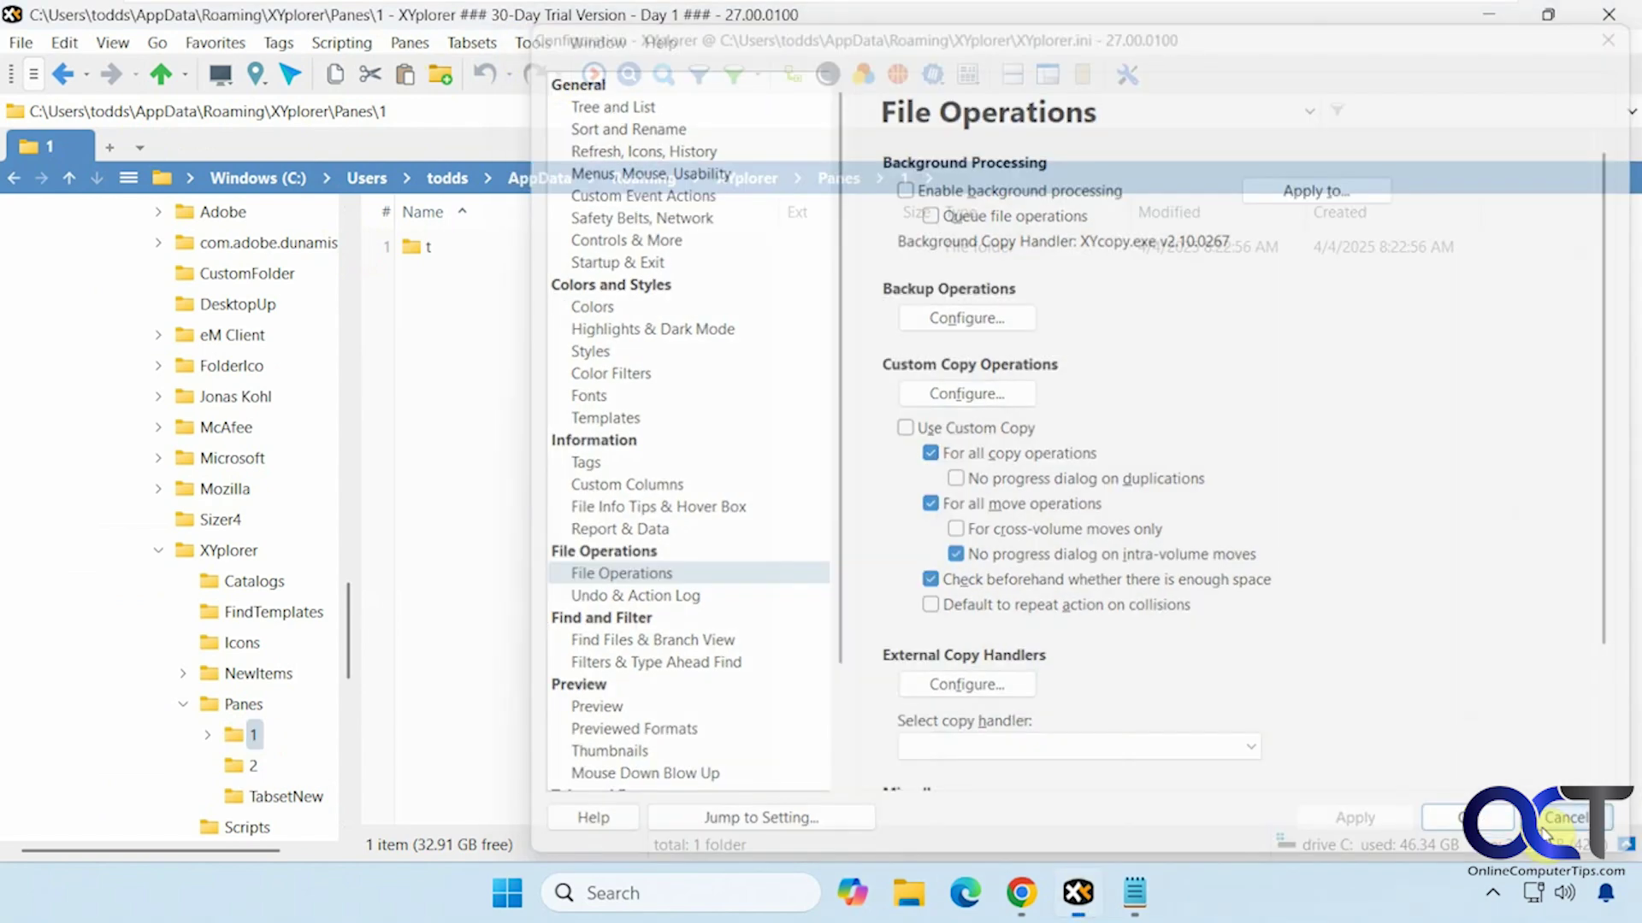
click(529, 51)
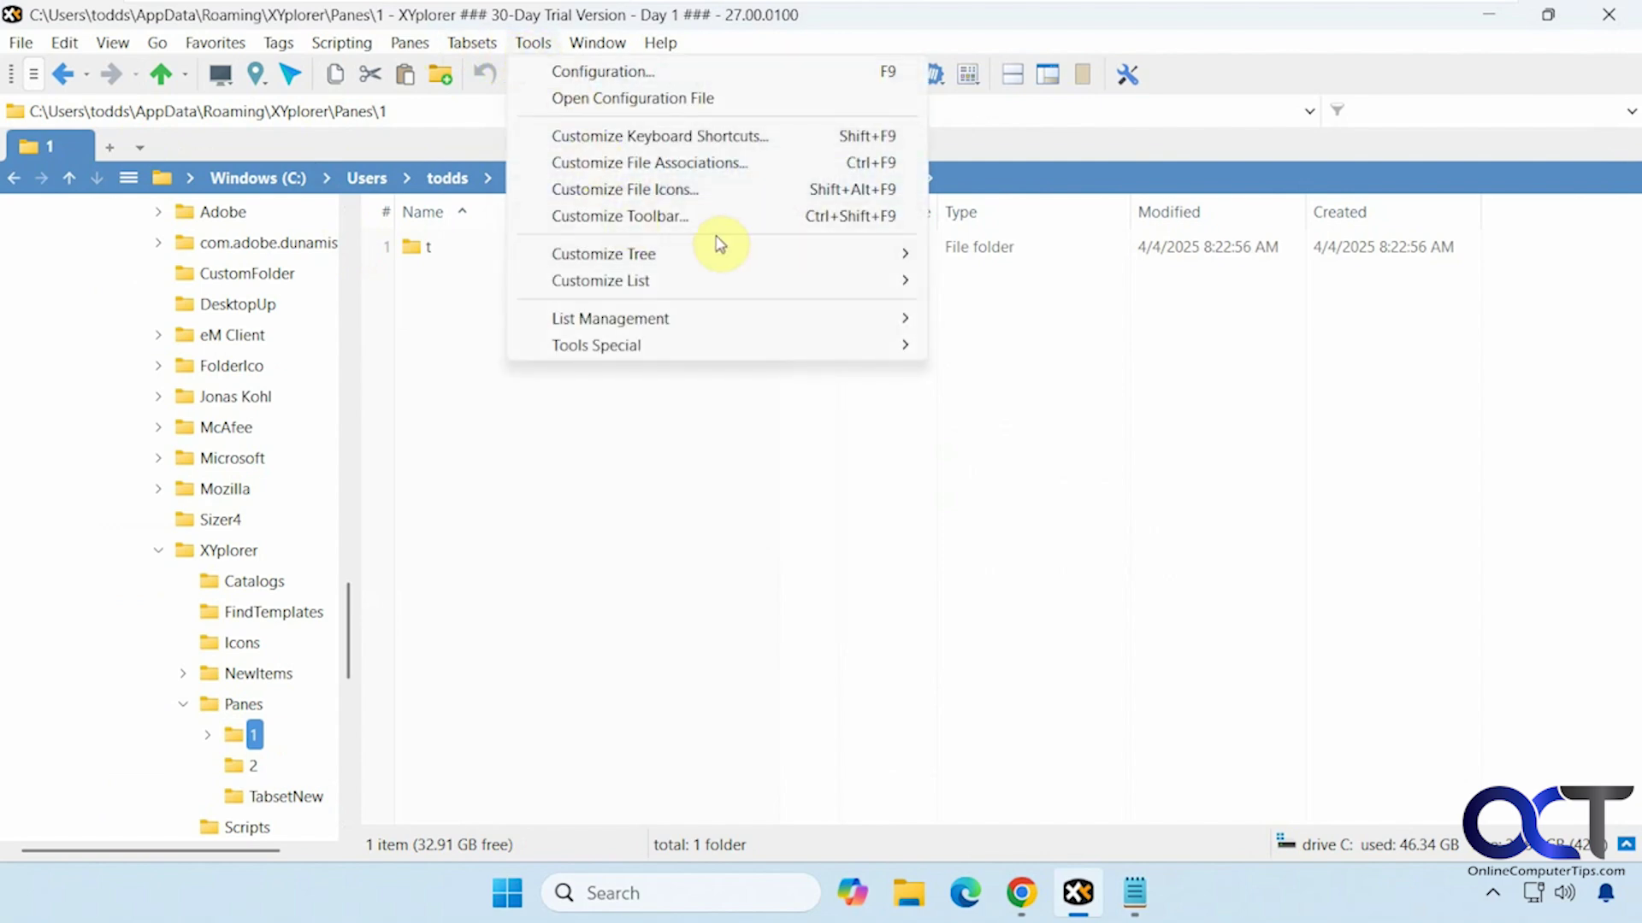
mouse_move(599, 43)
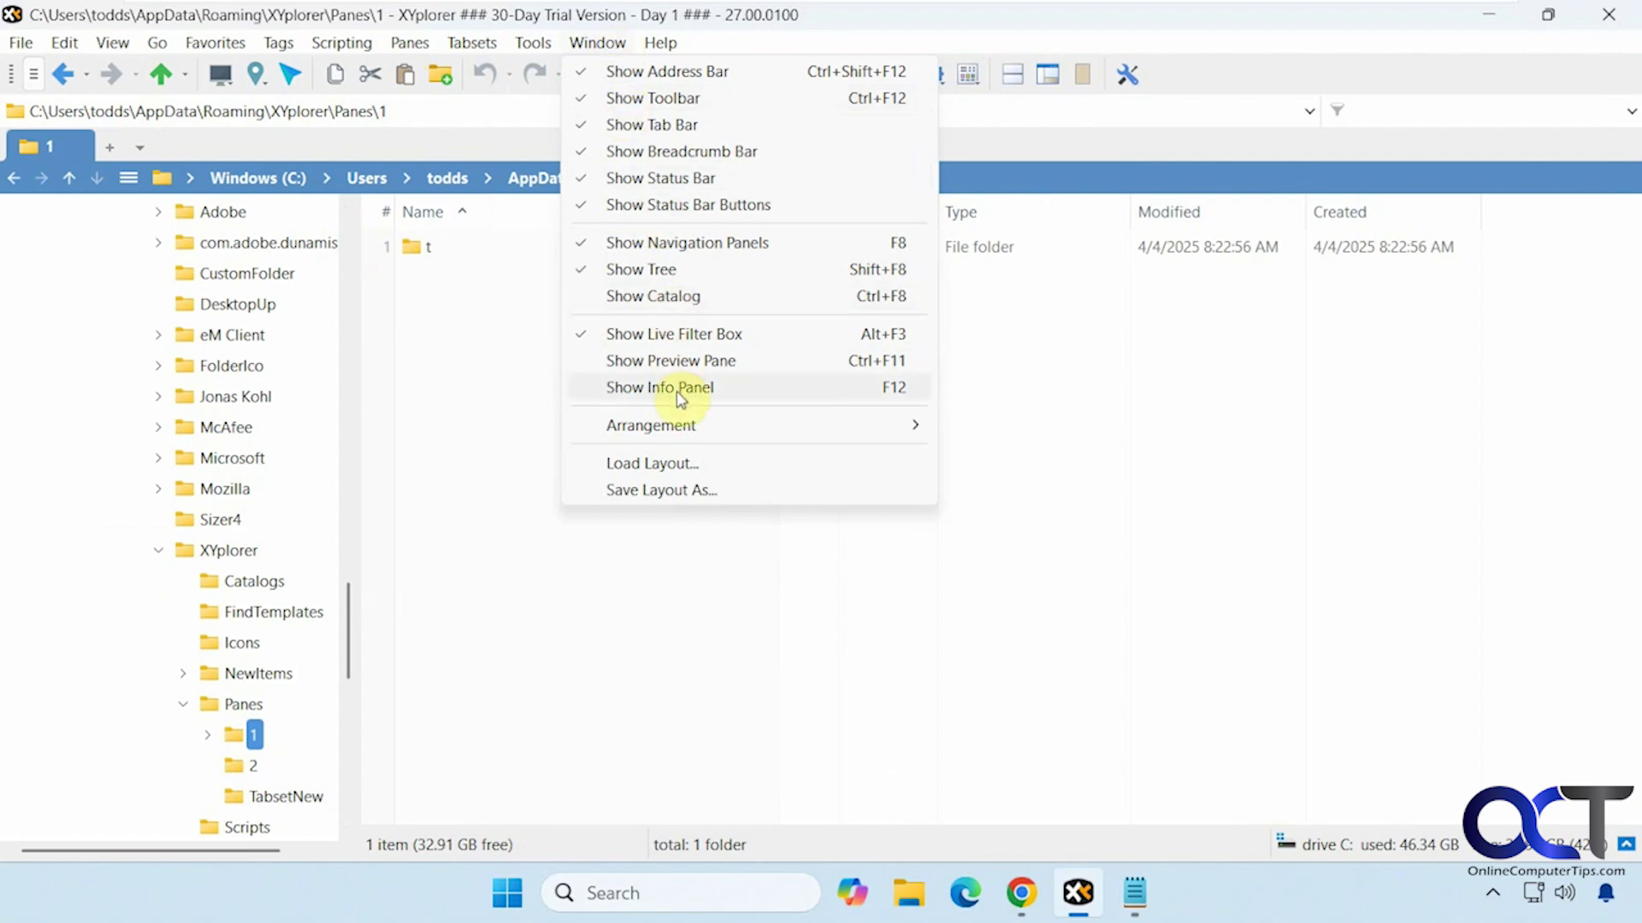
click(875, 528)
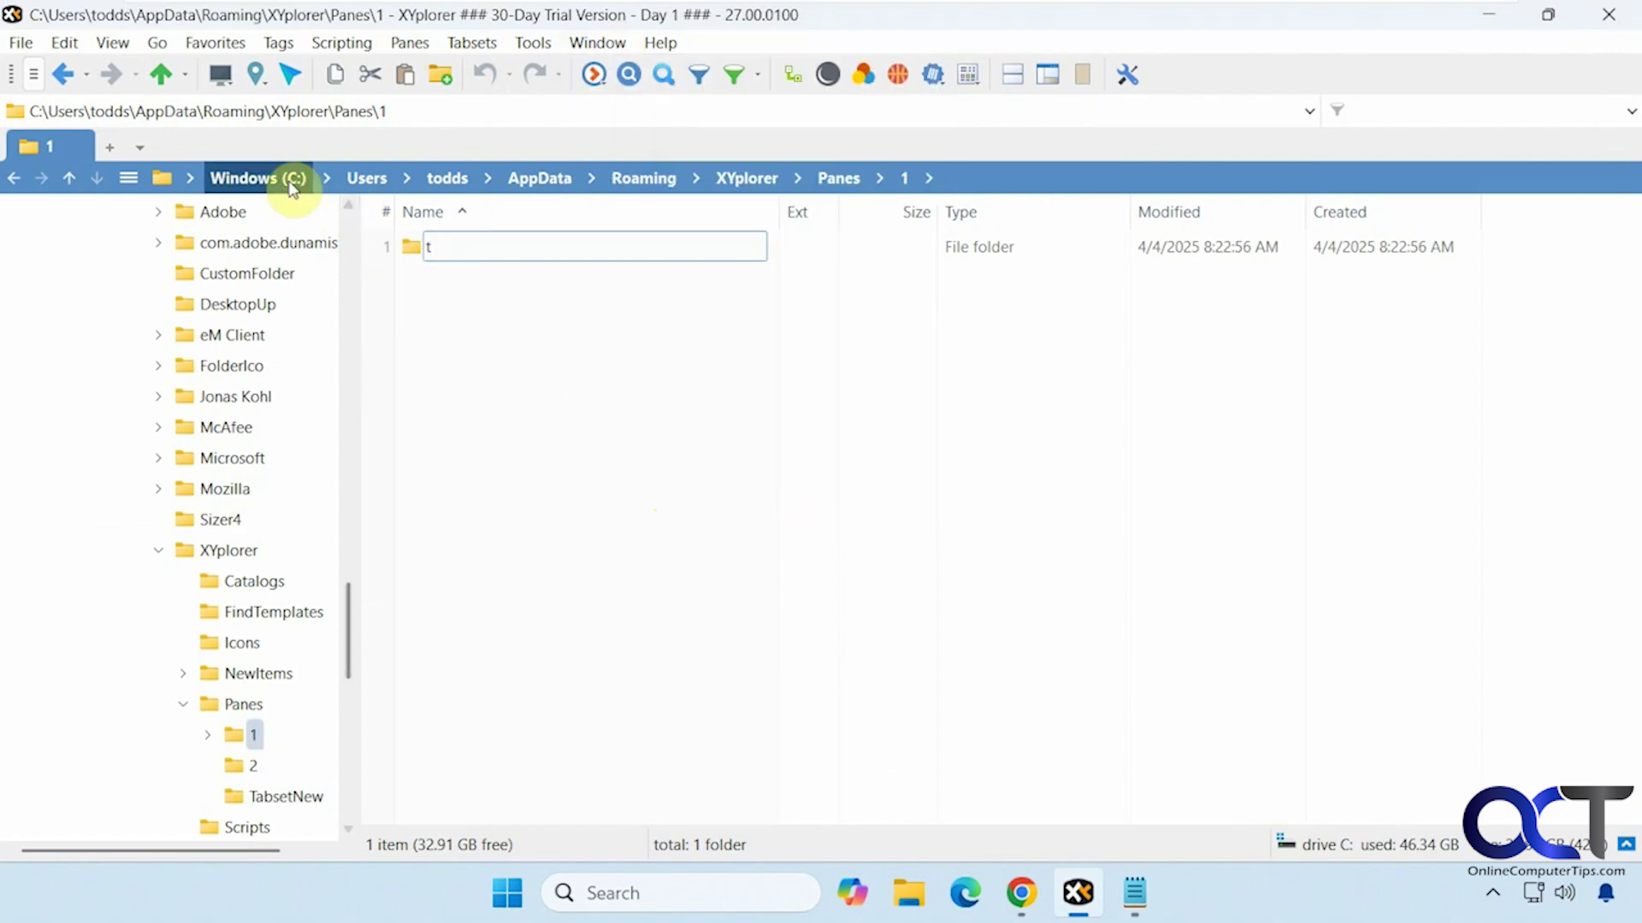
Jump to the Windows (C:) drive root from the breadcrumb bar
click(256, 177)
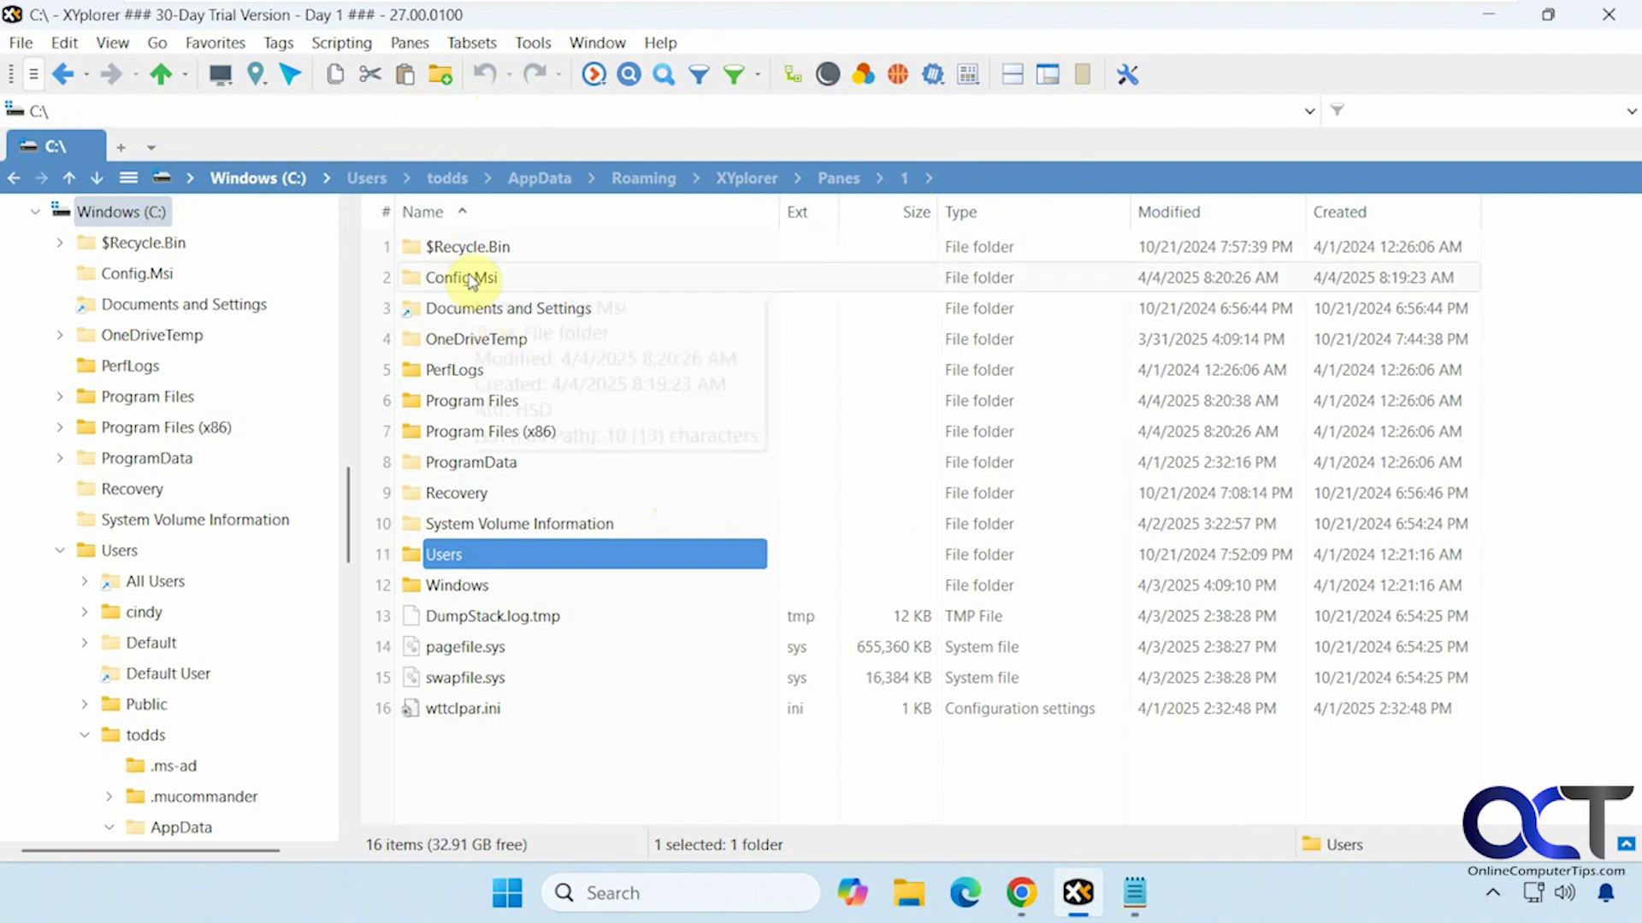
mouse_move(483, 276)
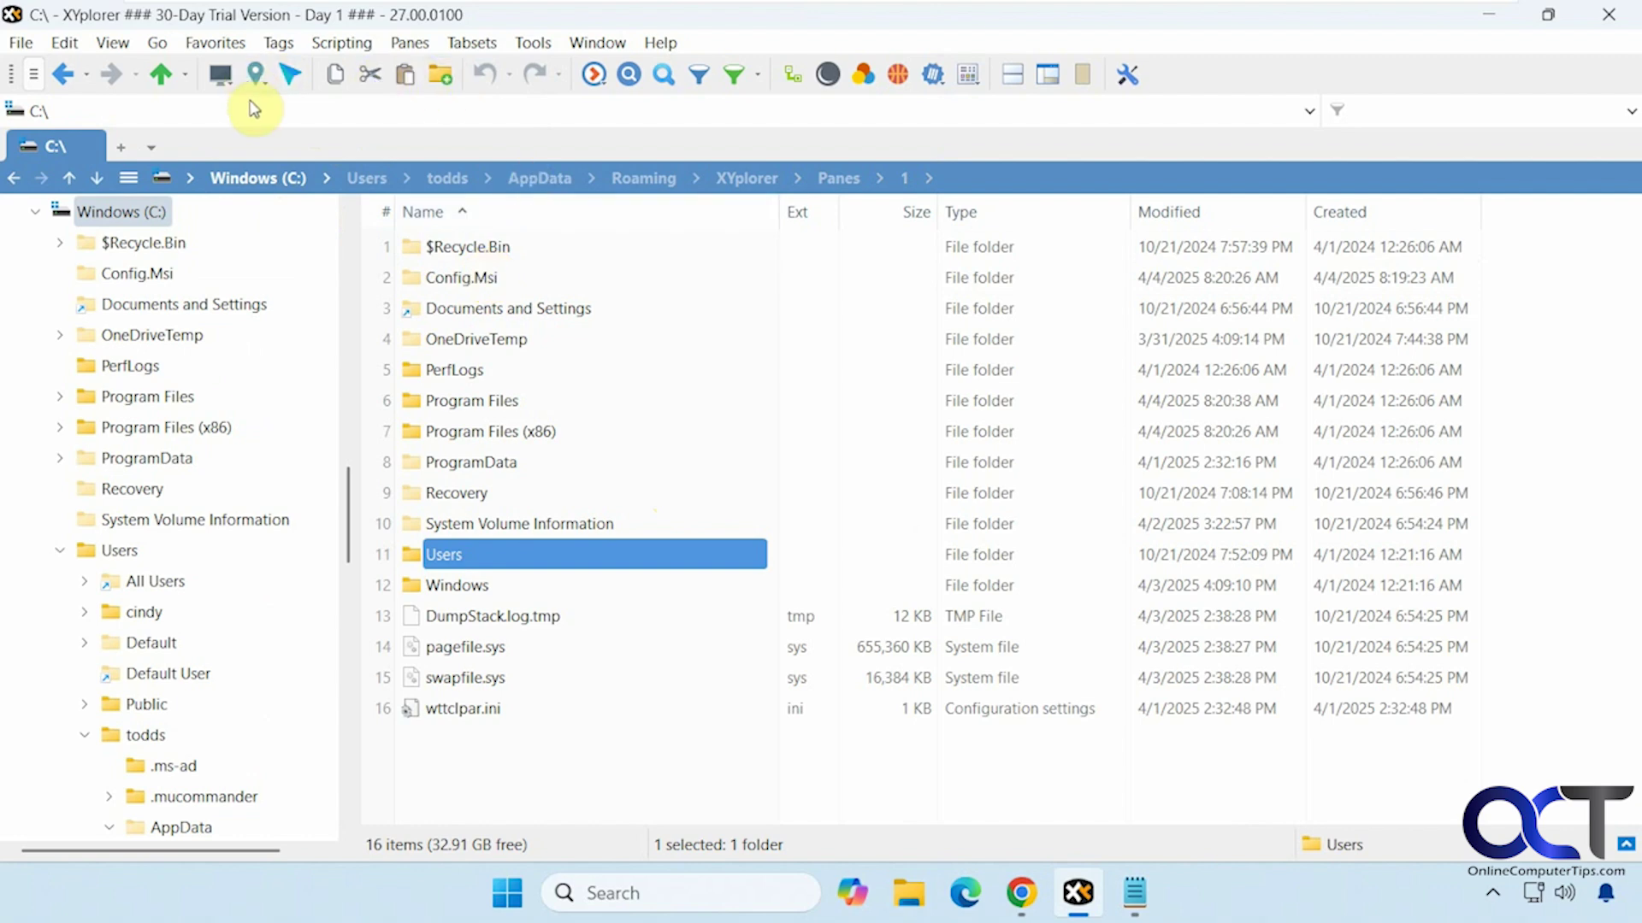